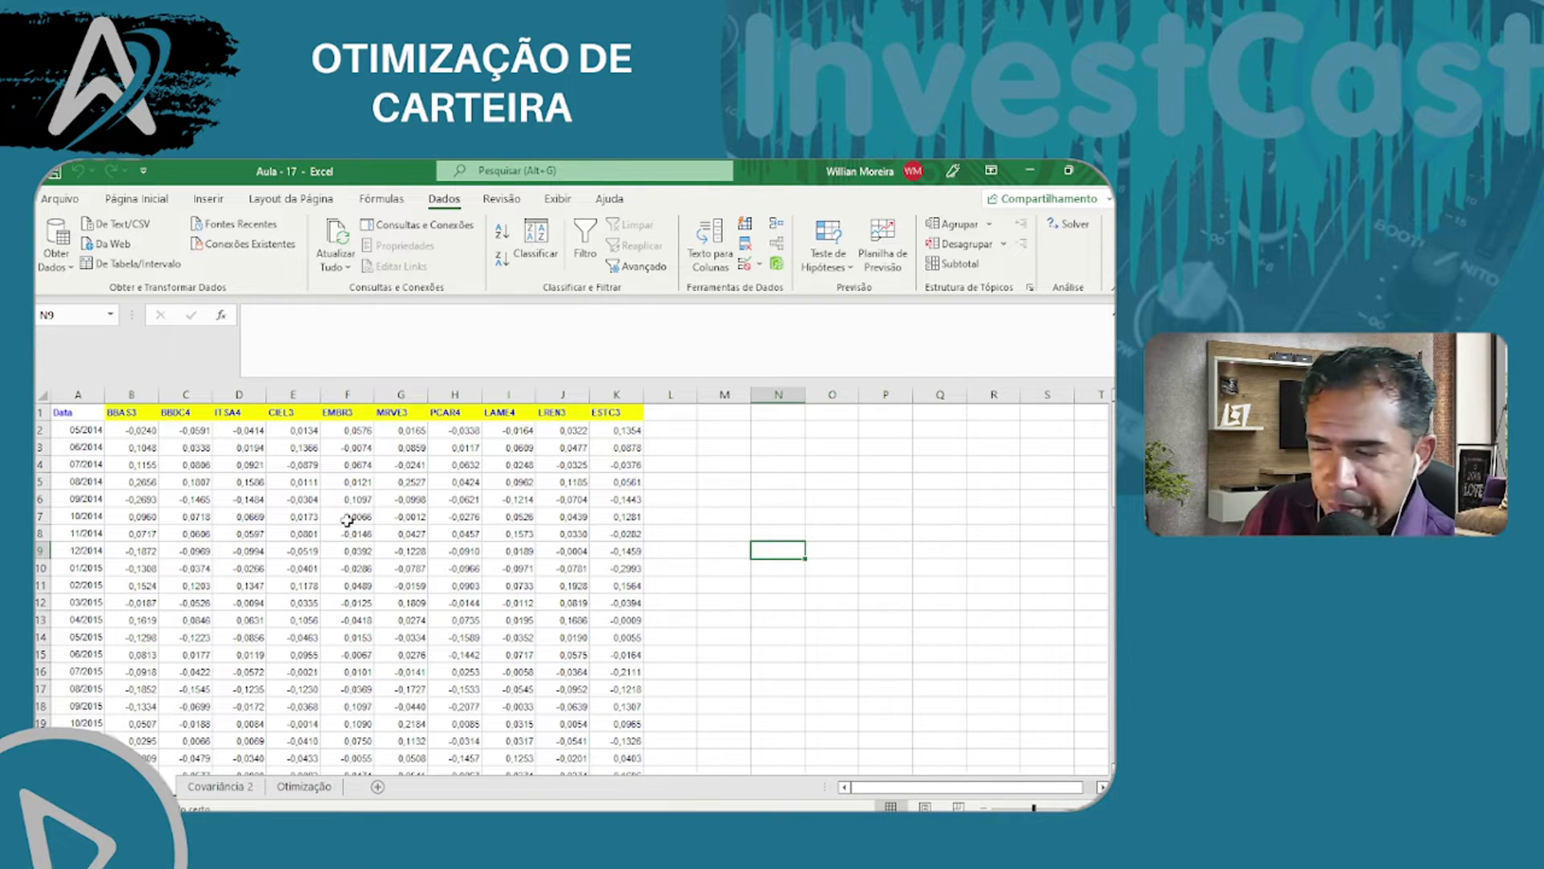
- Try the percentage format on the returns in B2:K9 and undo it
click(85, 467)
drag(80, 417, 619, 435)
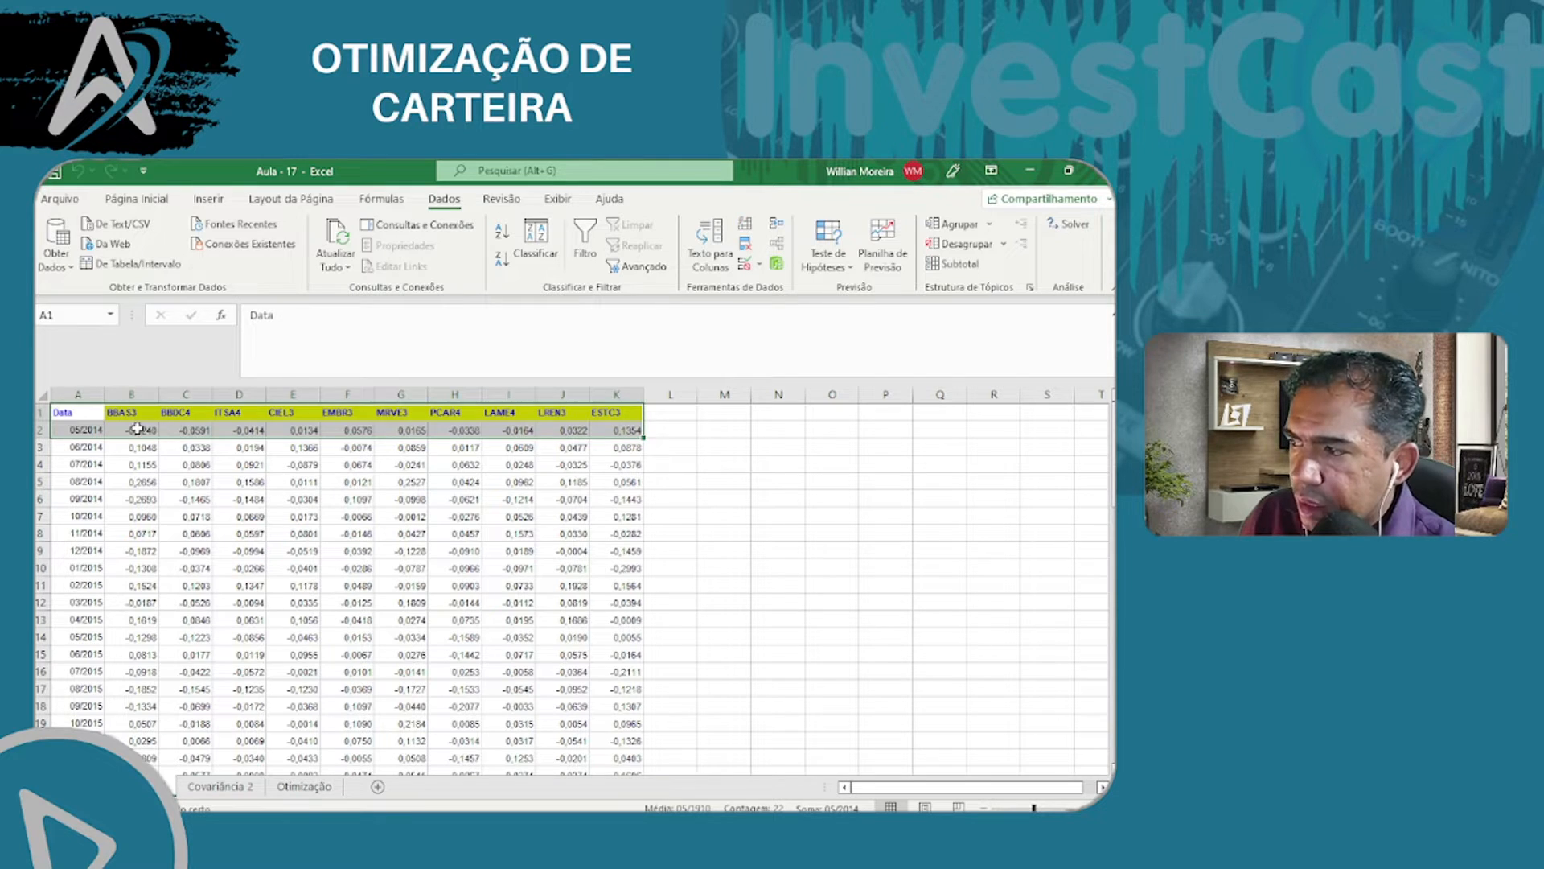
drag(141, 429, 605, 550)
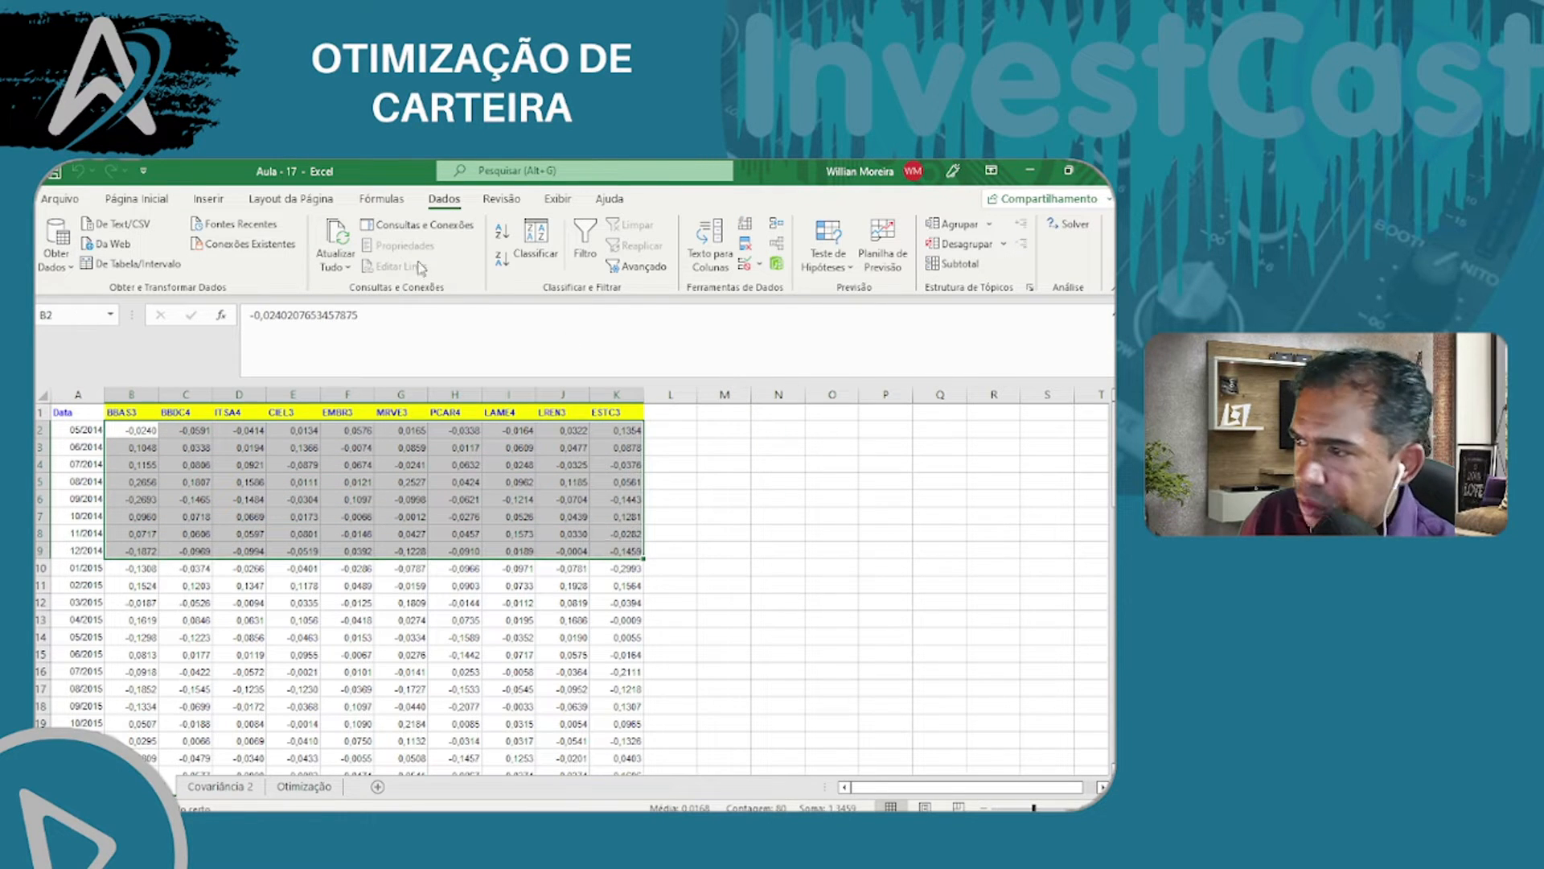
click(136, 199)
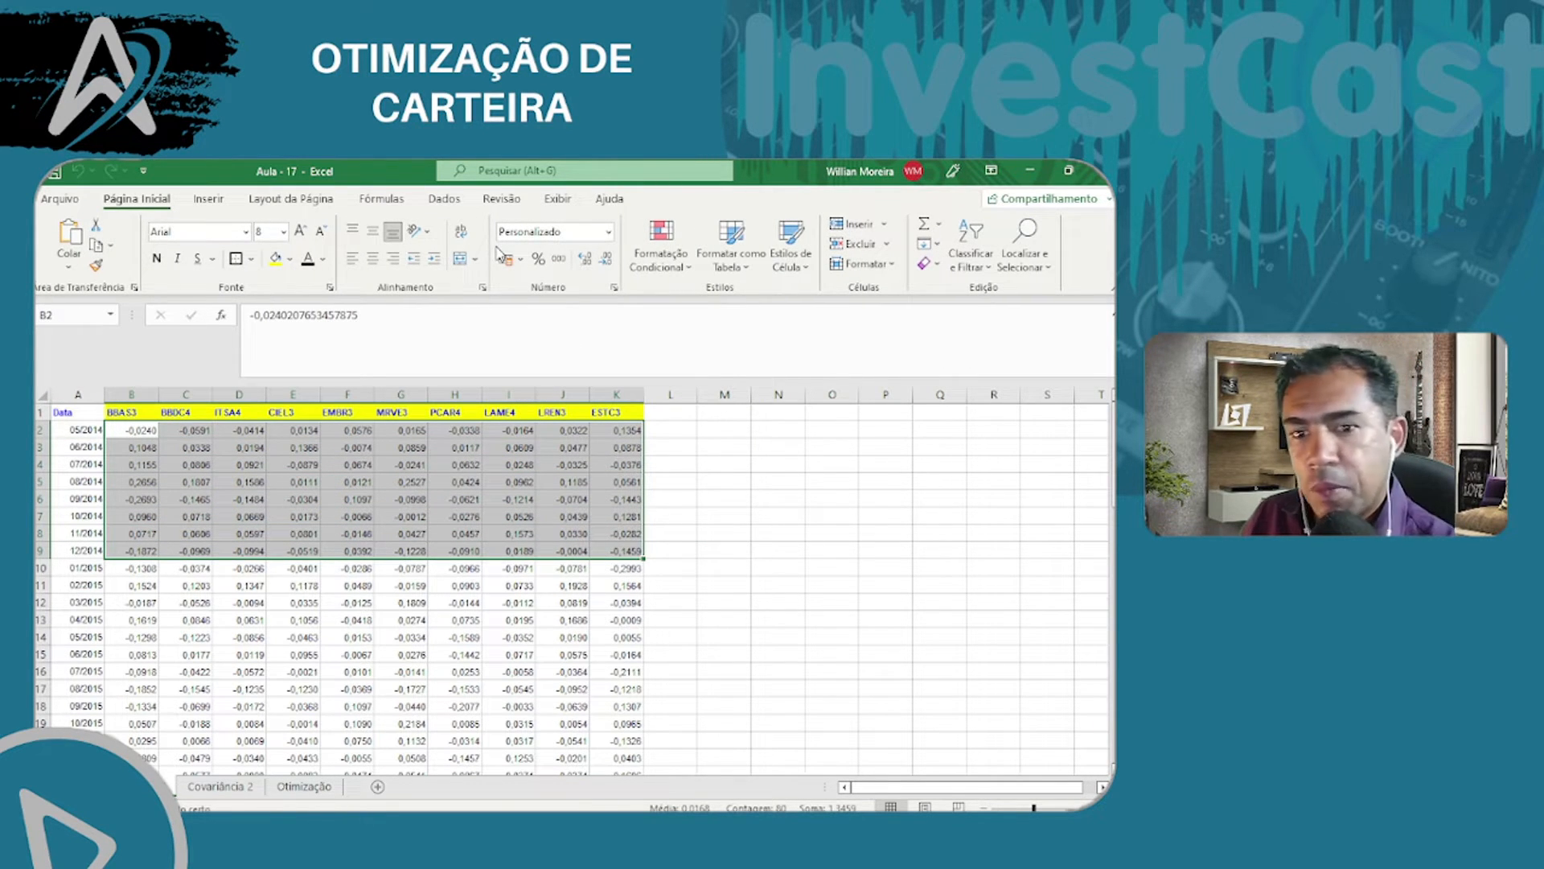
click(538, 262)
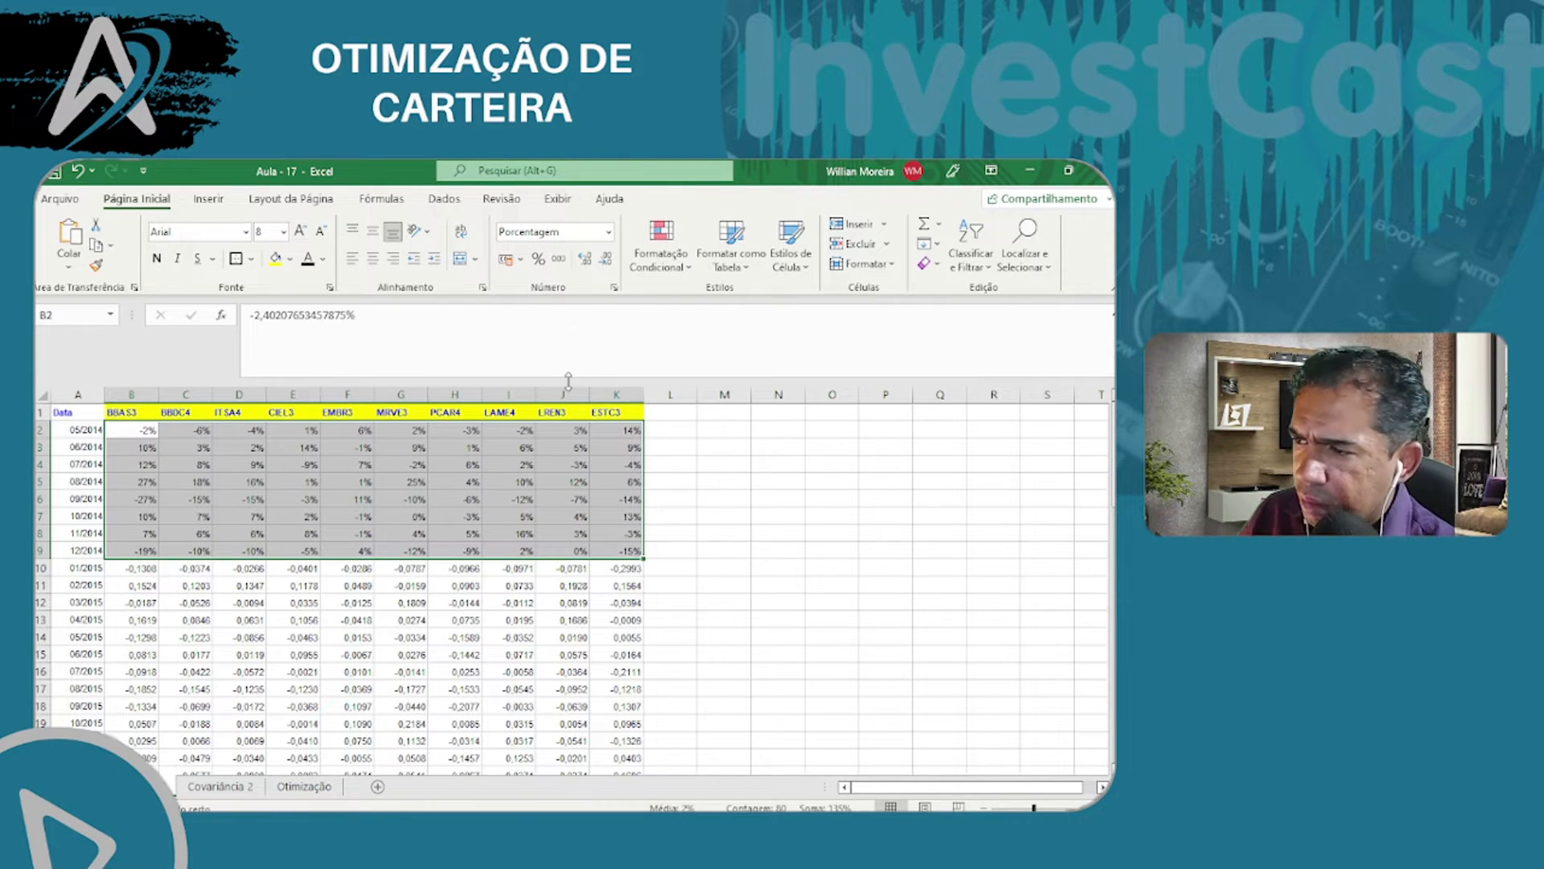
key(ctrl+z)
click(447, 464)
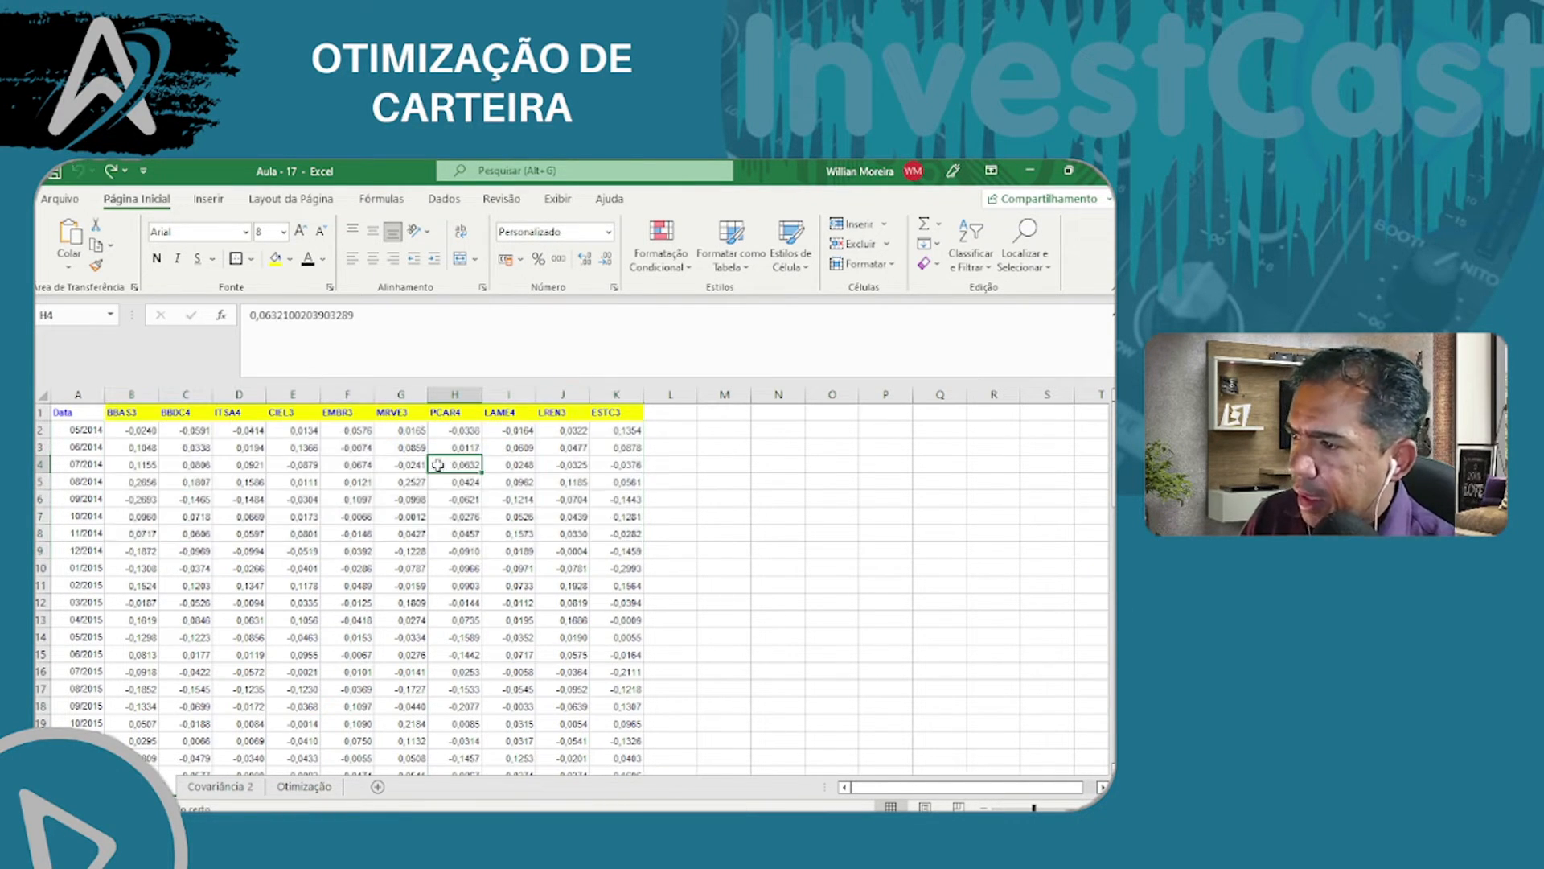
- Format all monthly returns of the ten stocks, from B2 to the last date row, as percentages with two decimals
click(135, 433)
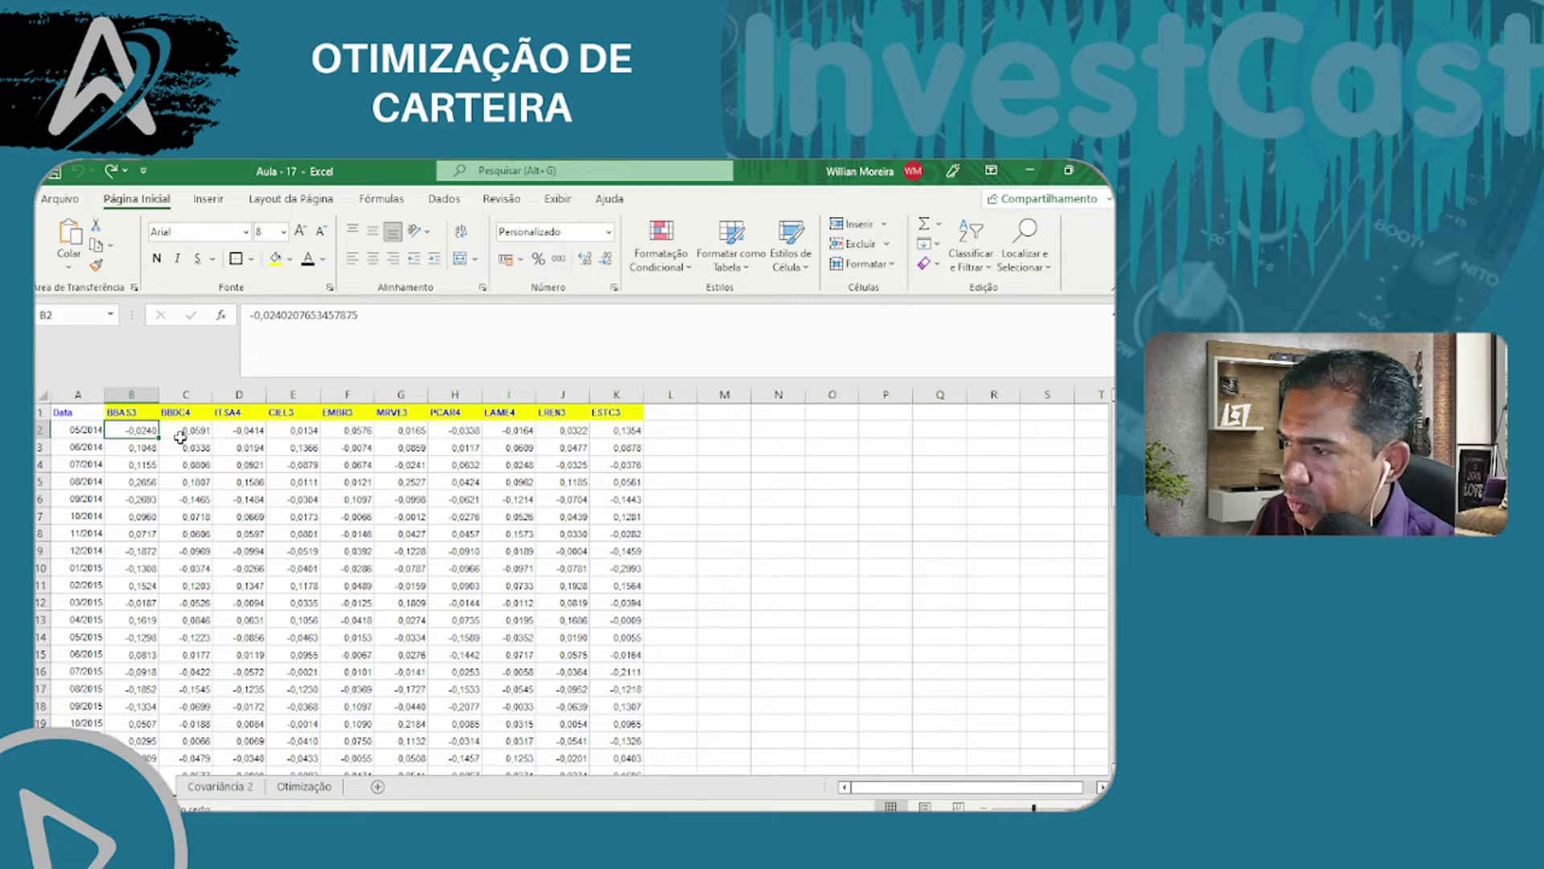
drag(141, 429, 139, 481)
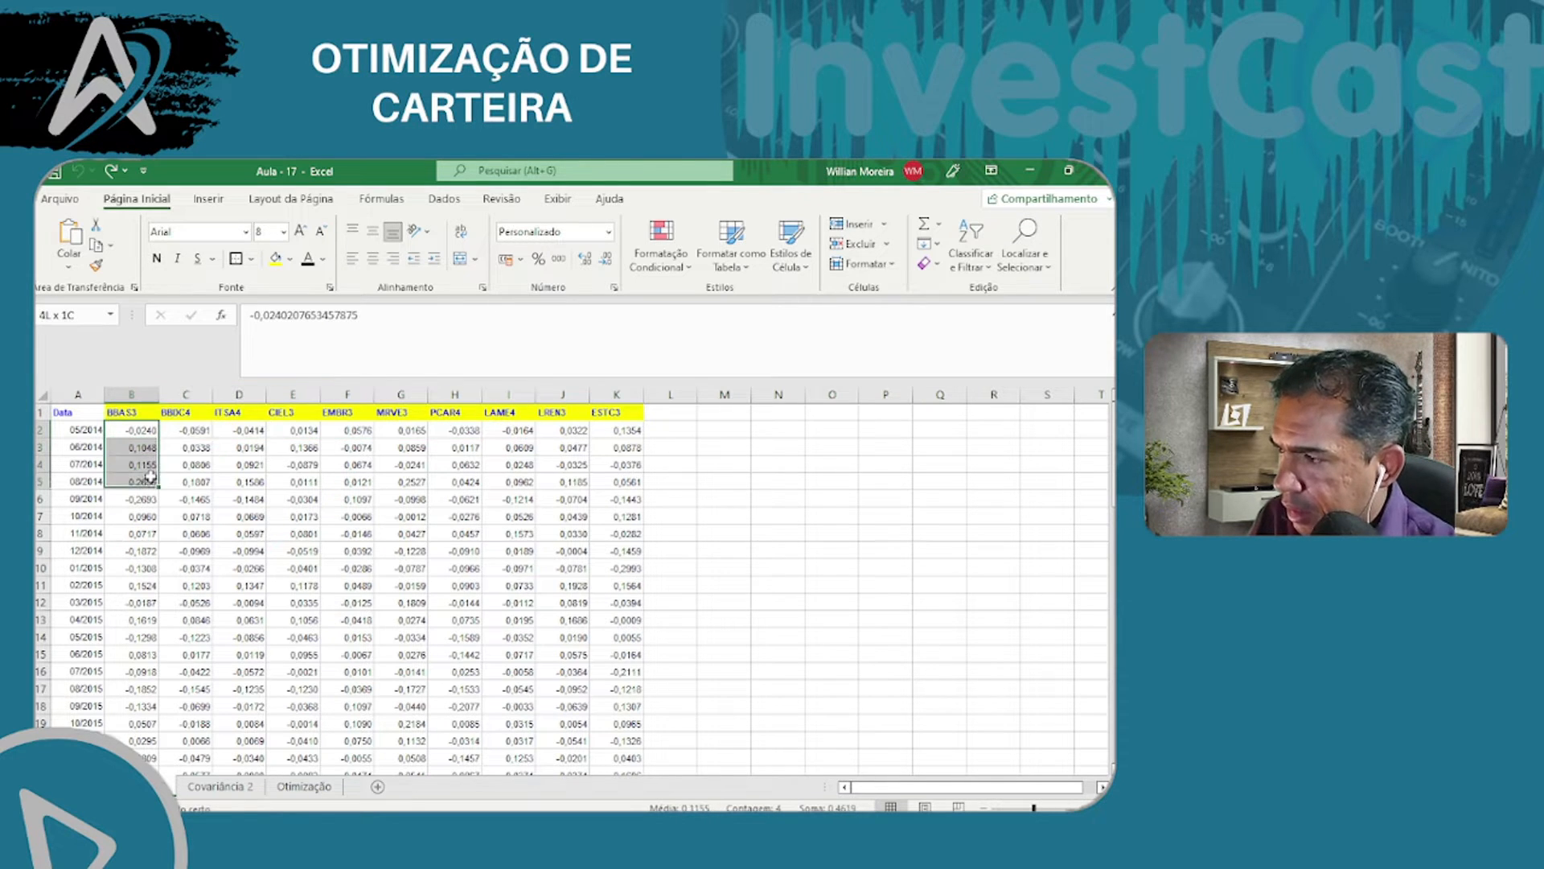
click(538, 259)
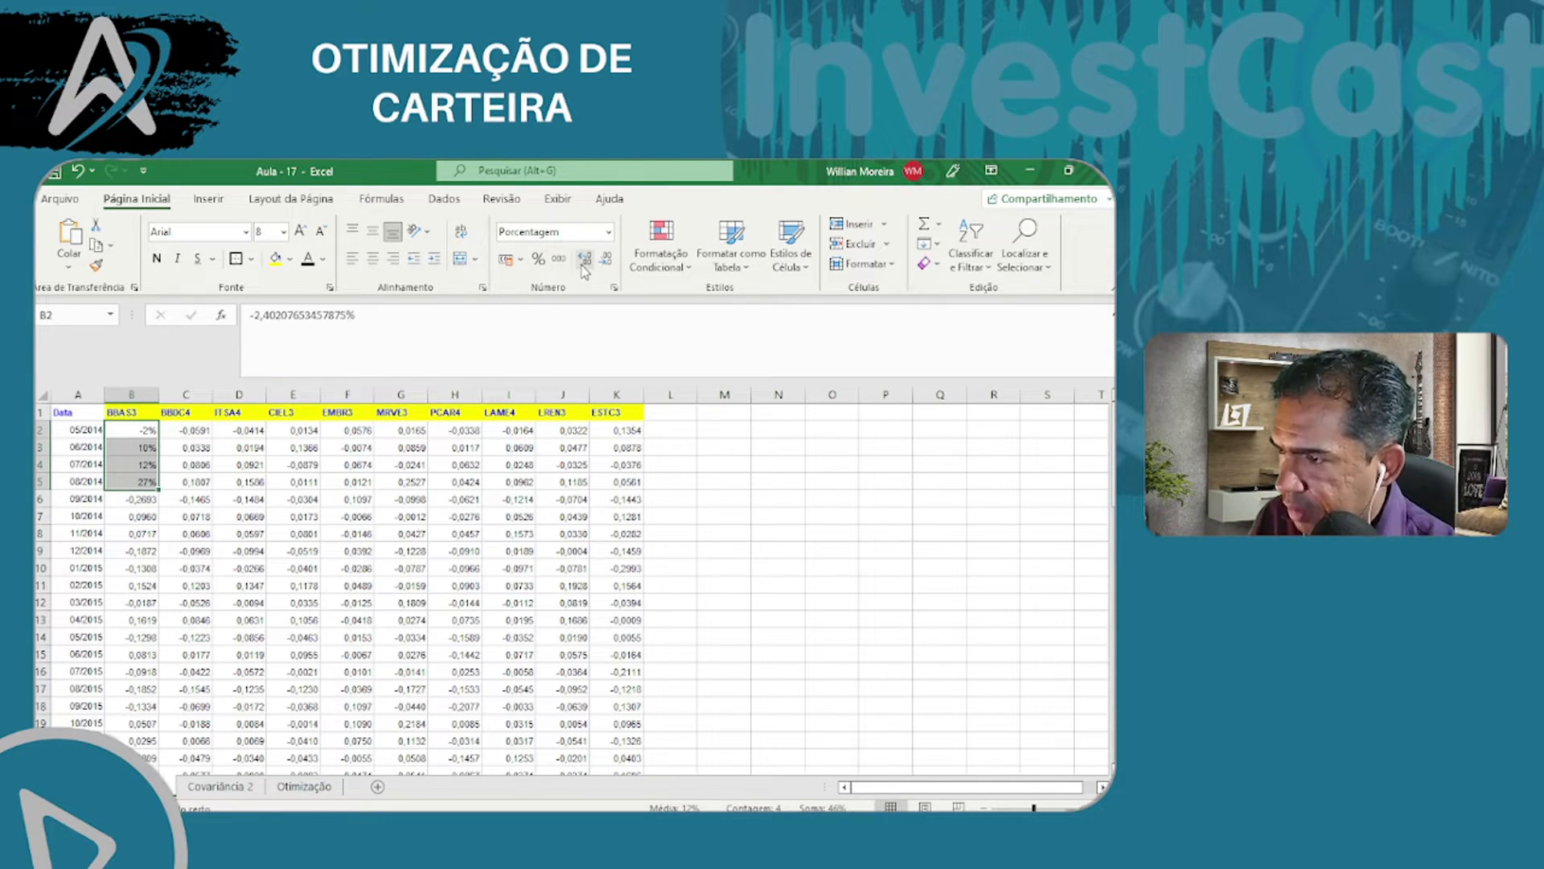
click(585, 262)
click(137, 429)
key(ctrl+shift+Right)
key(ctrl+shift+Down)
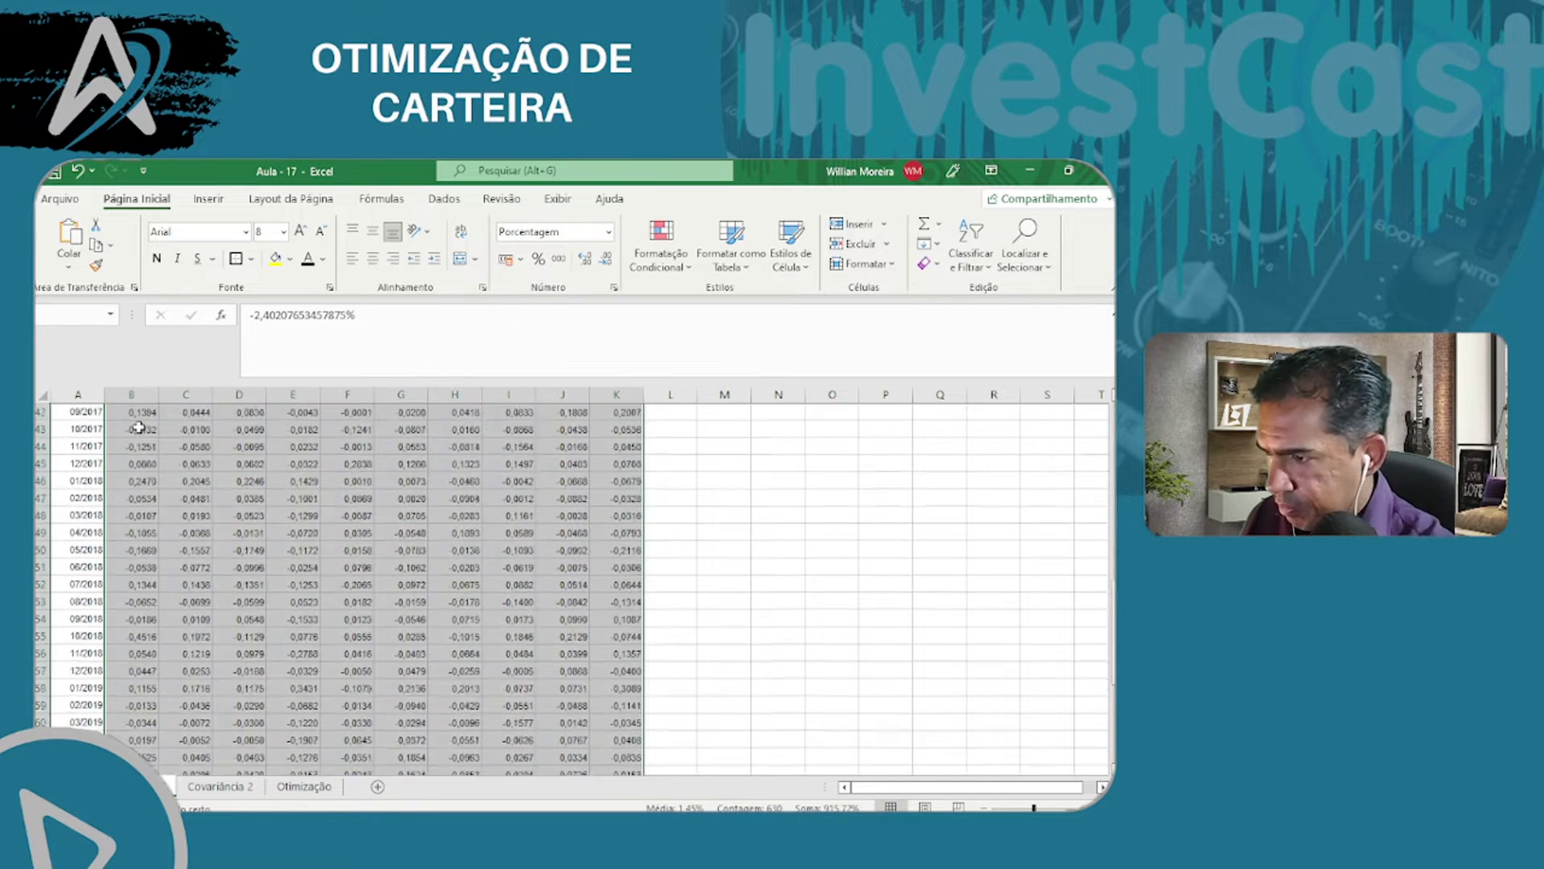
click(538, 259)
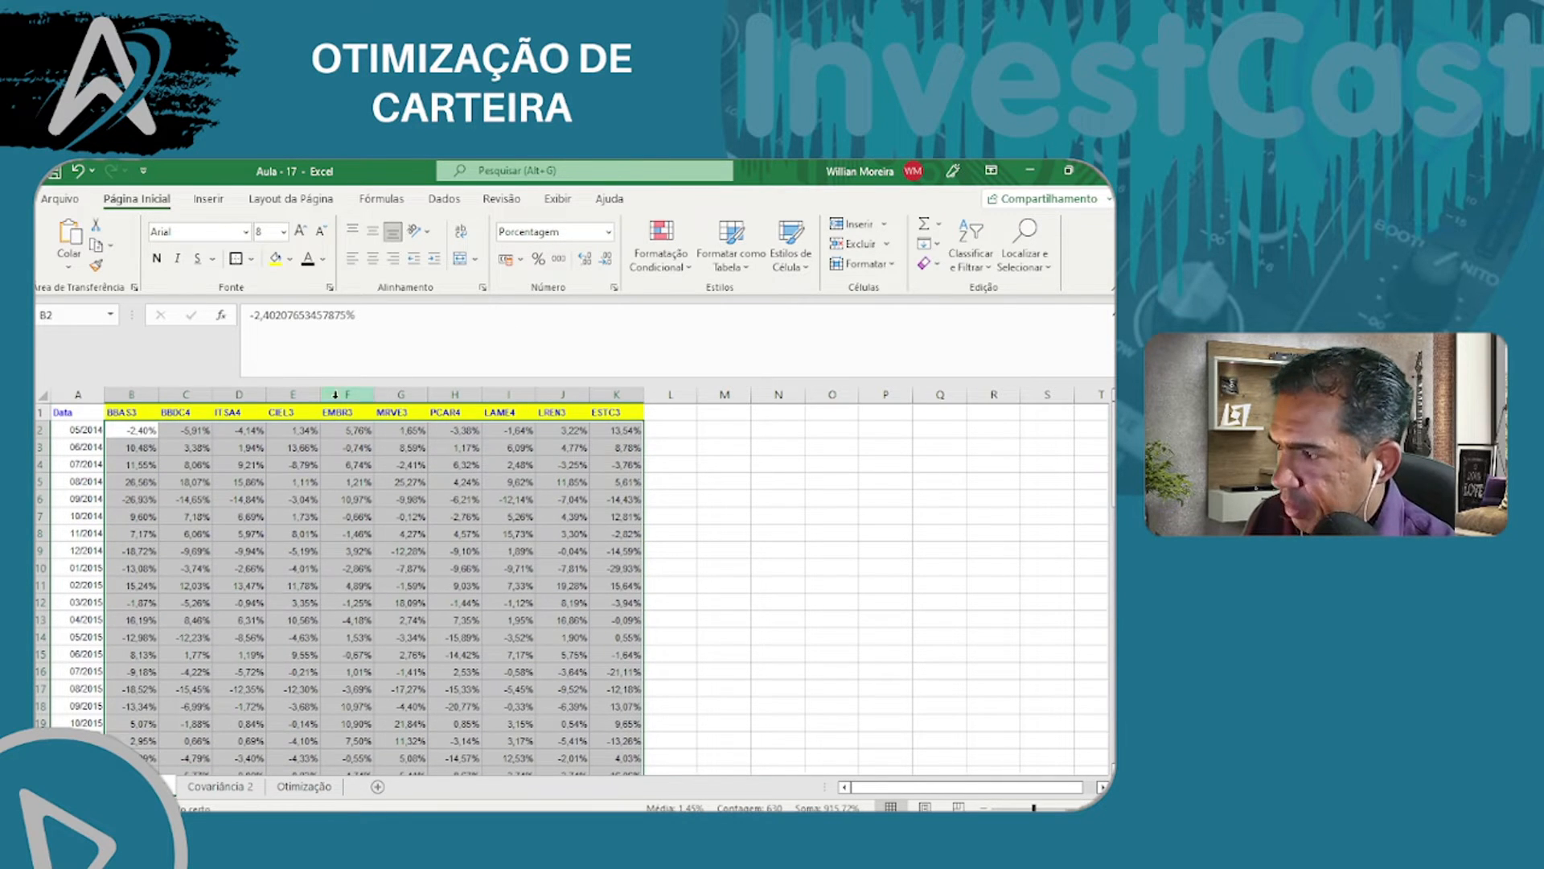
- Review the monthly returns in the BBAS3 column, from the first months down to the summary rows beneath the data
click(147, 431)
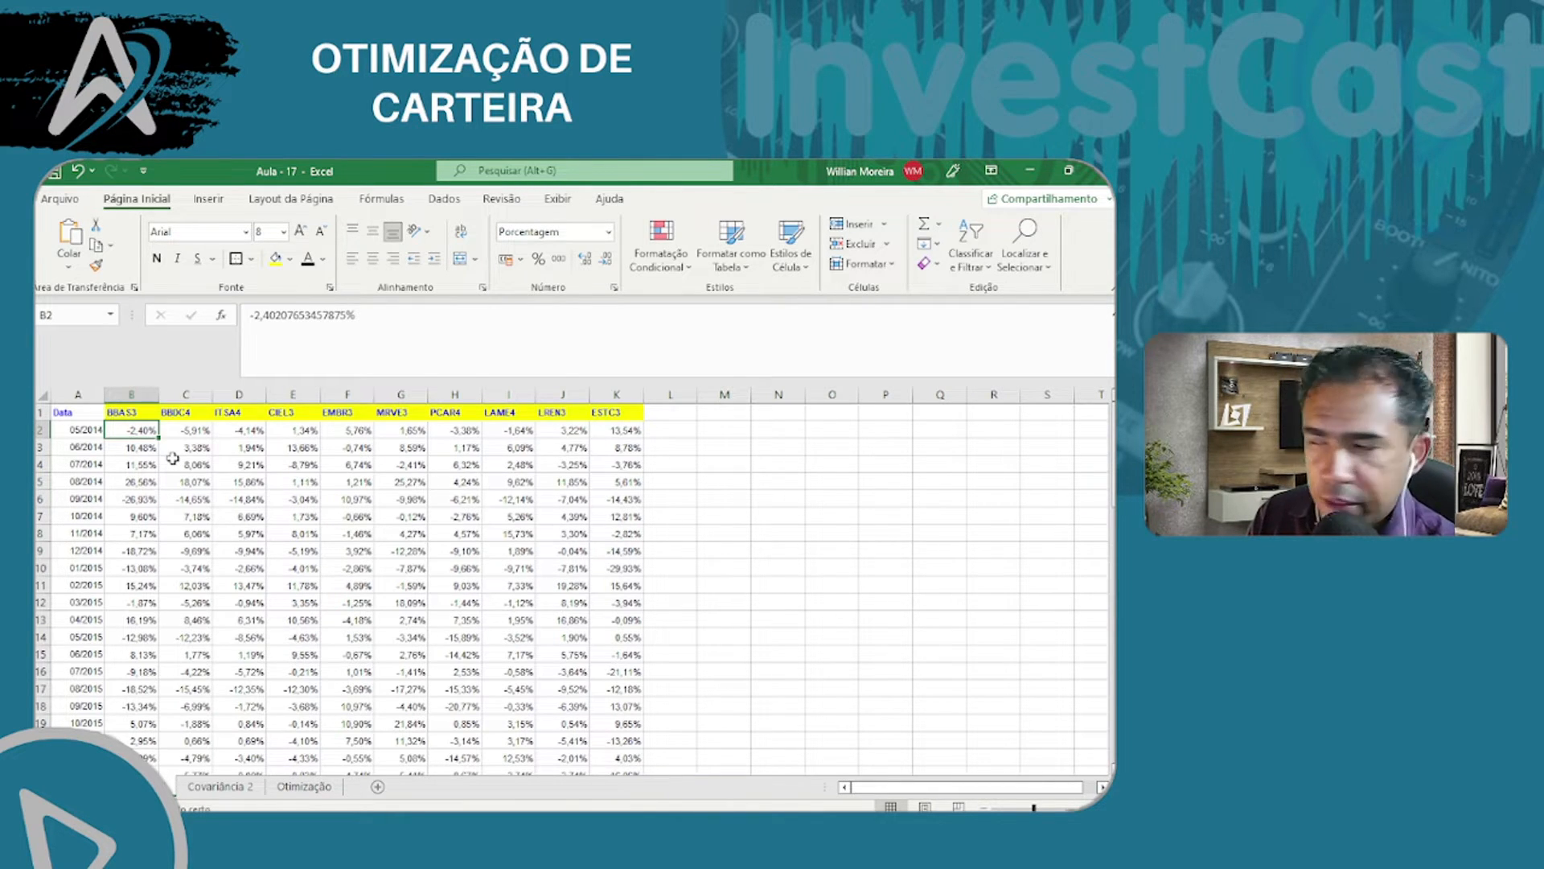
key(Down)
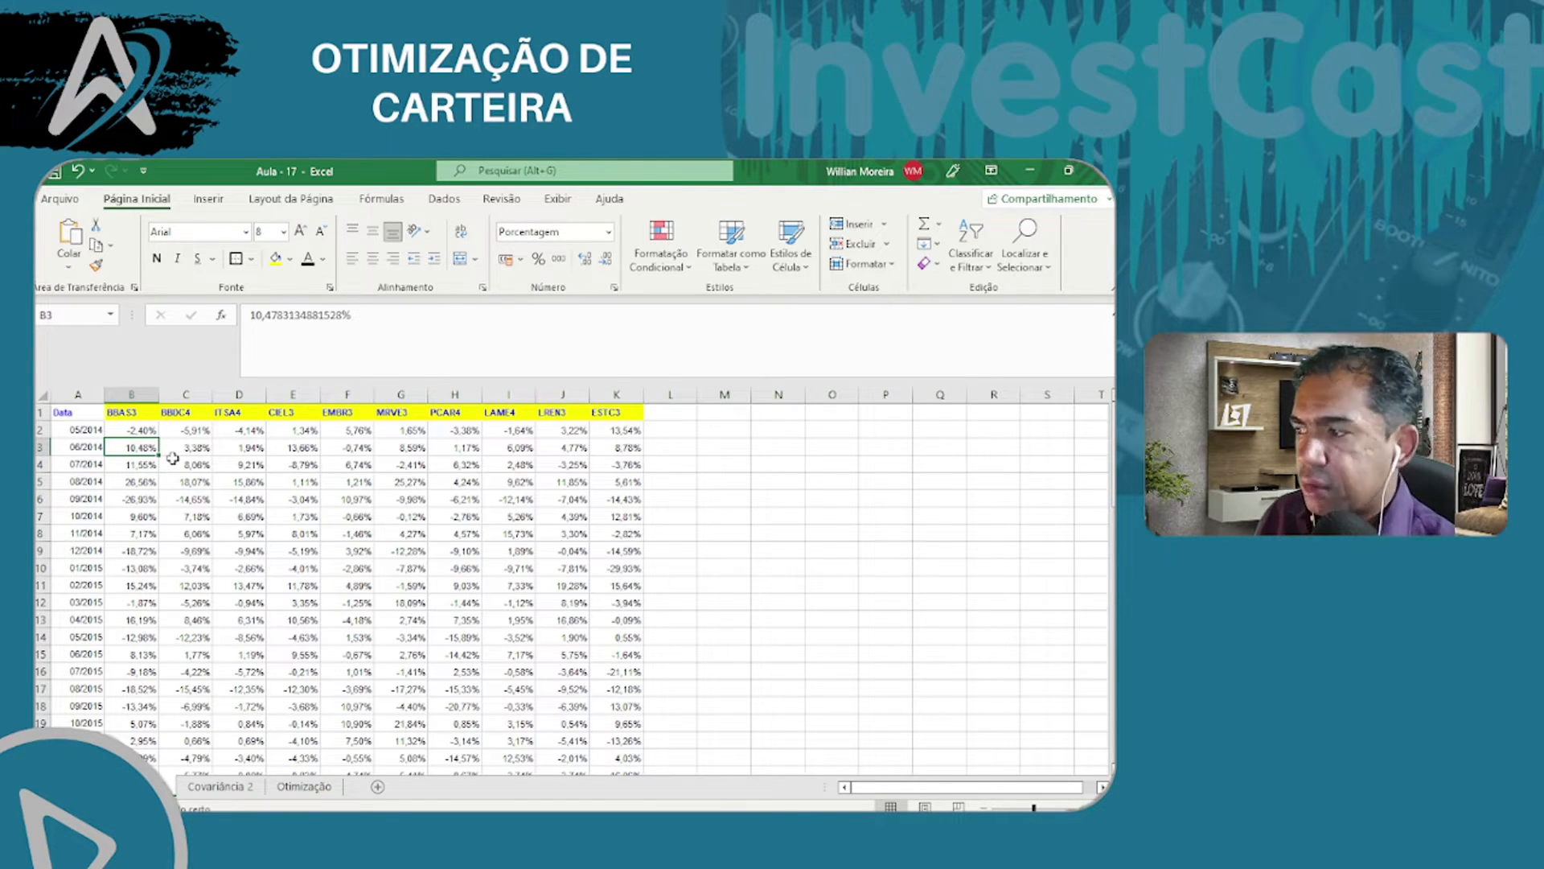
key(Down)
key(Down)
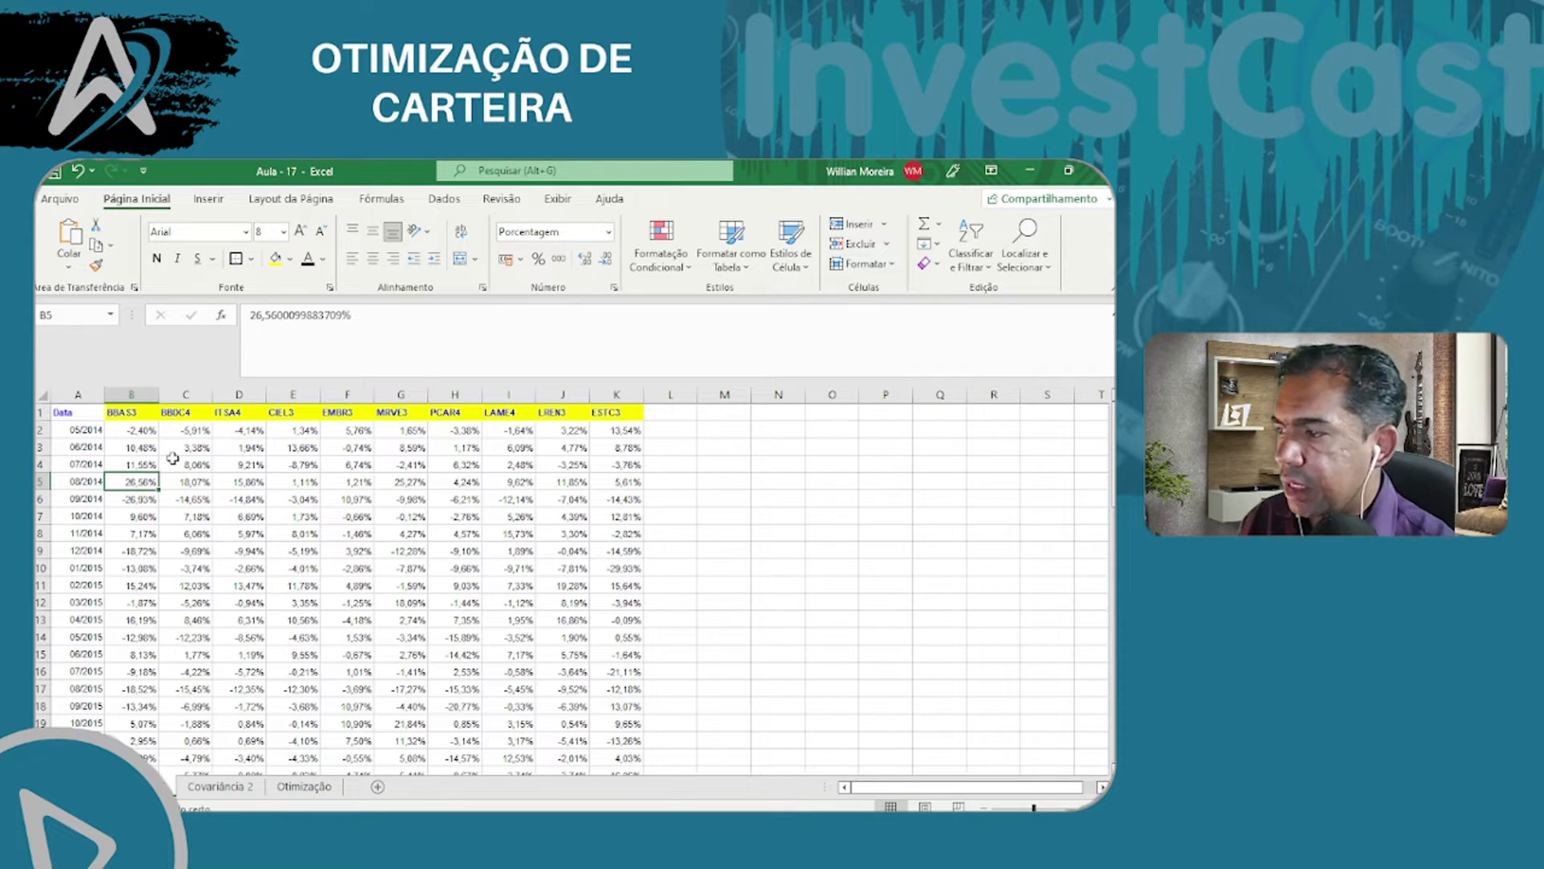
click(145, 534)
scroll(128, 512, down, 5)
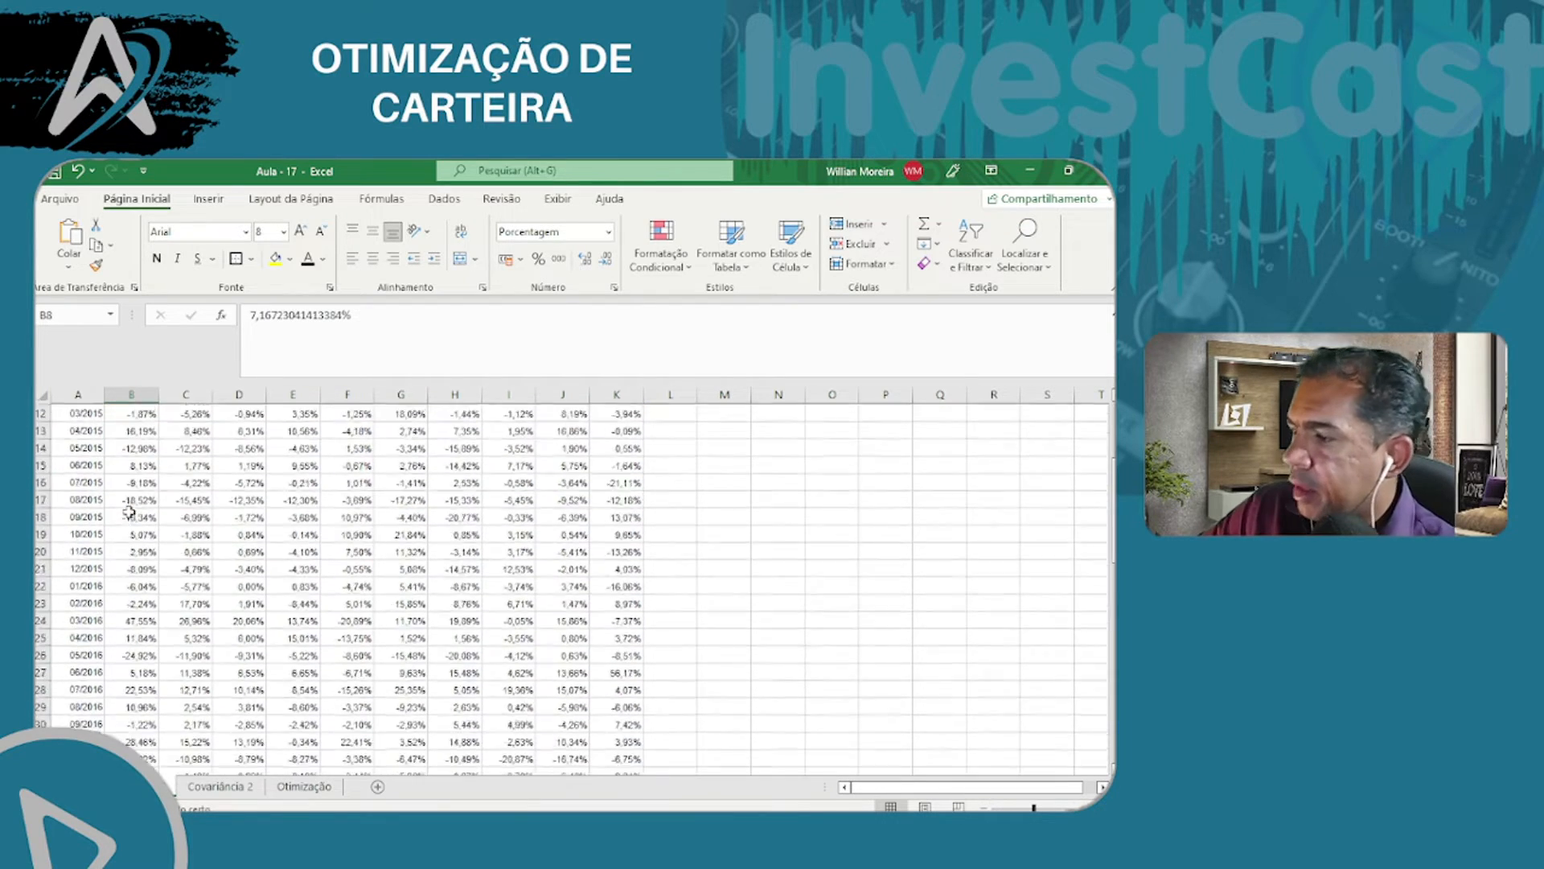
scroll(129, 512, down, 1)
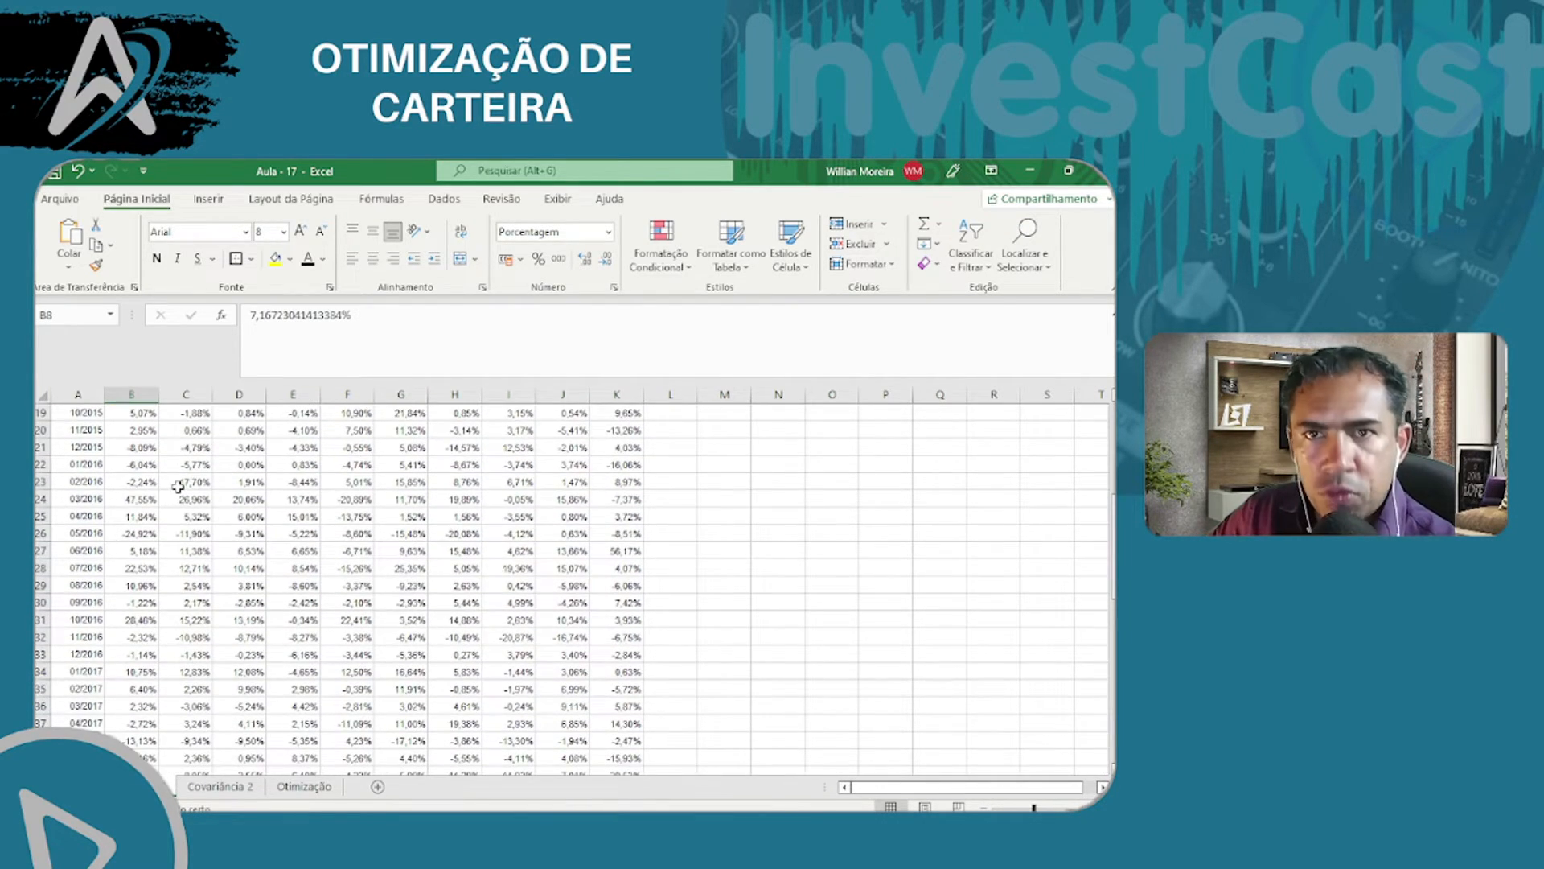
scroll(178, 486, up, 6)
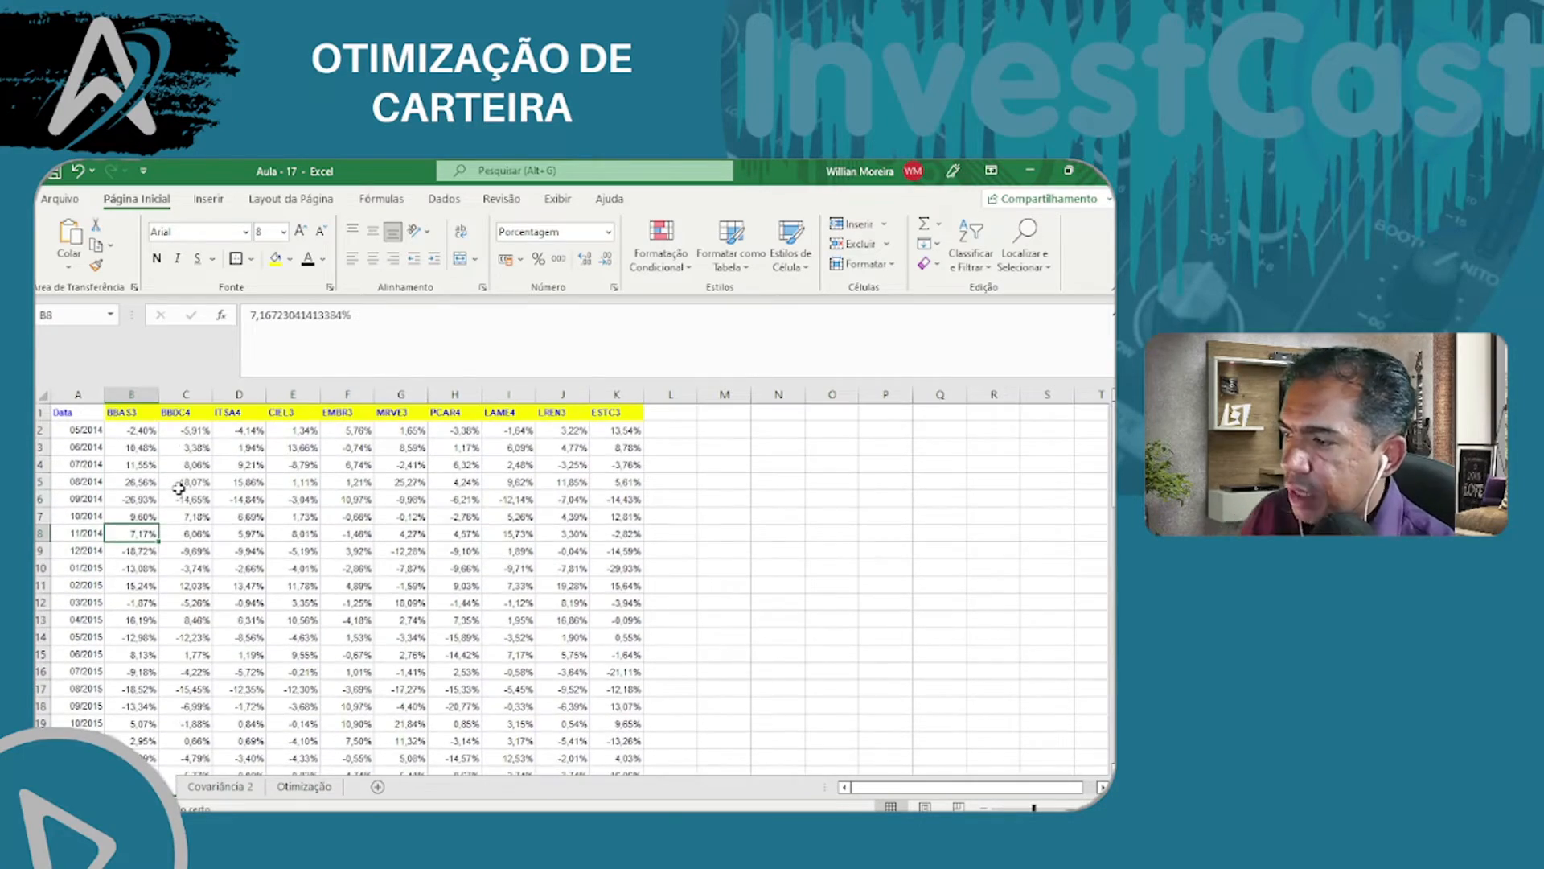
click(144, 497)
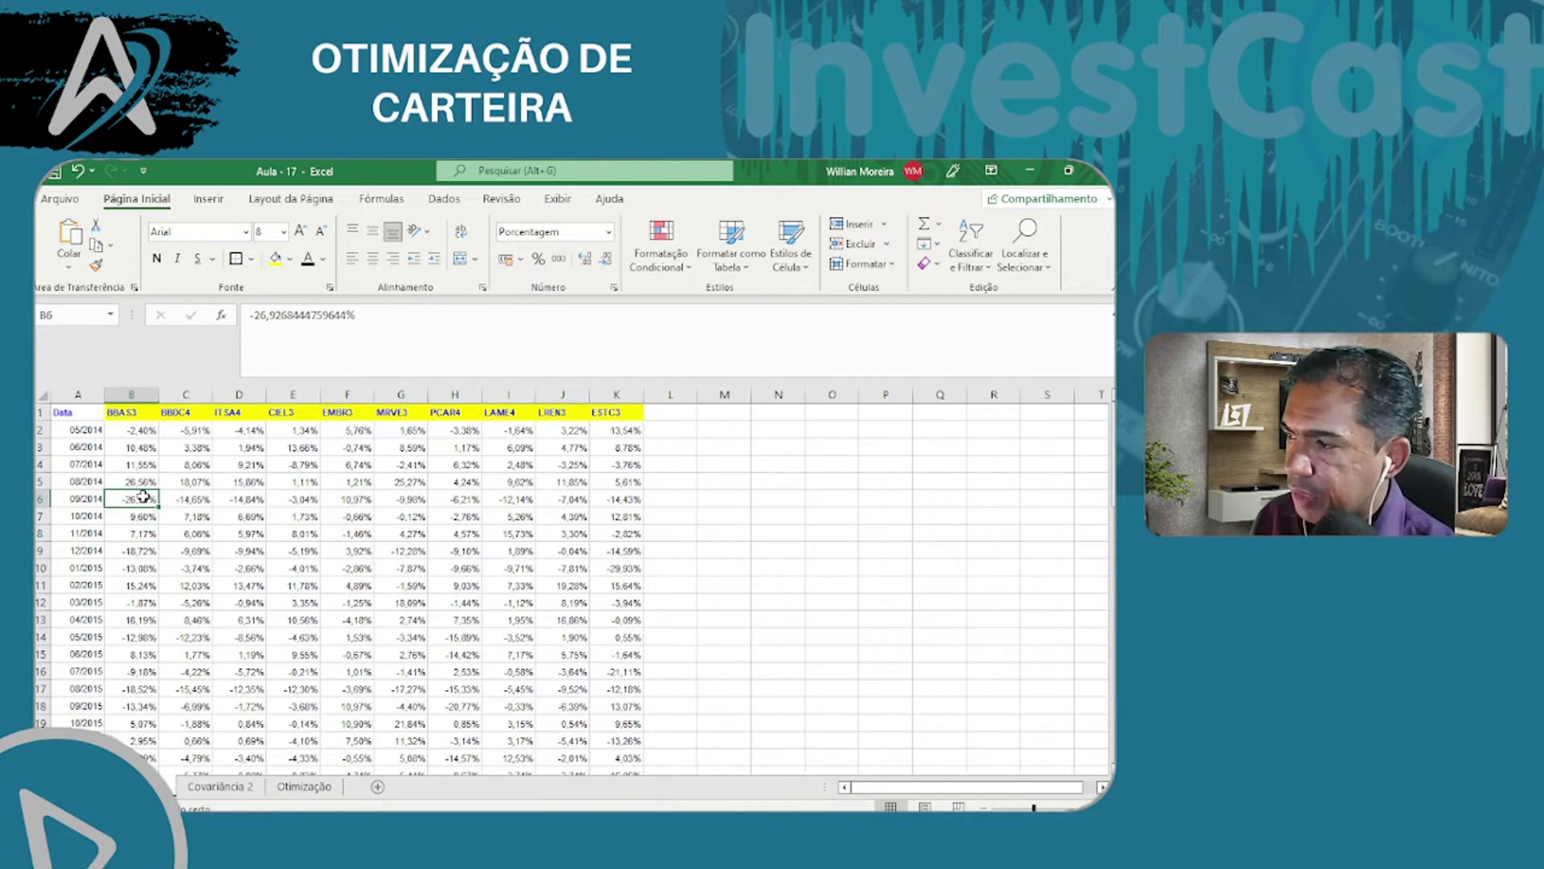
scroll(142, 498, down, 15)
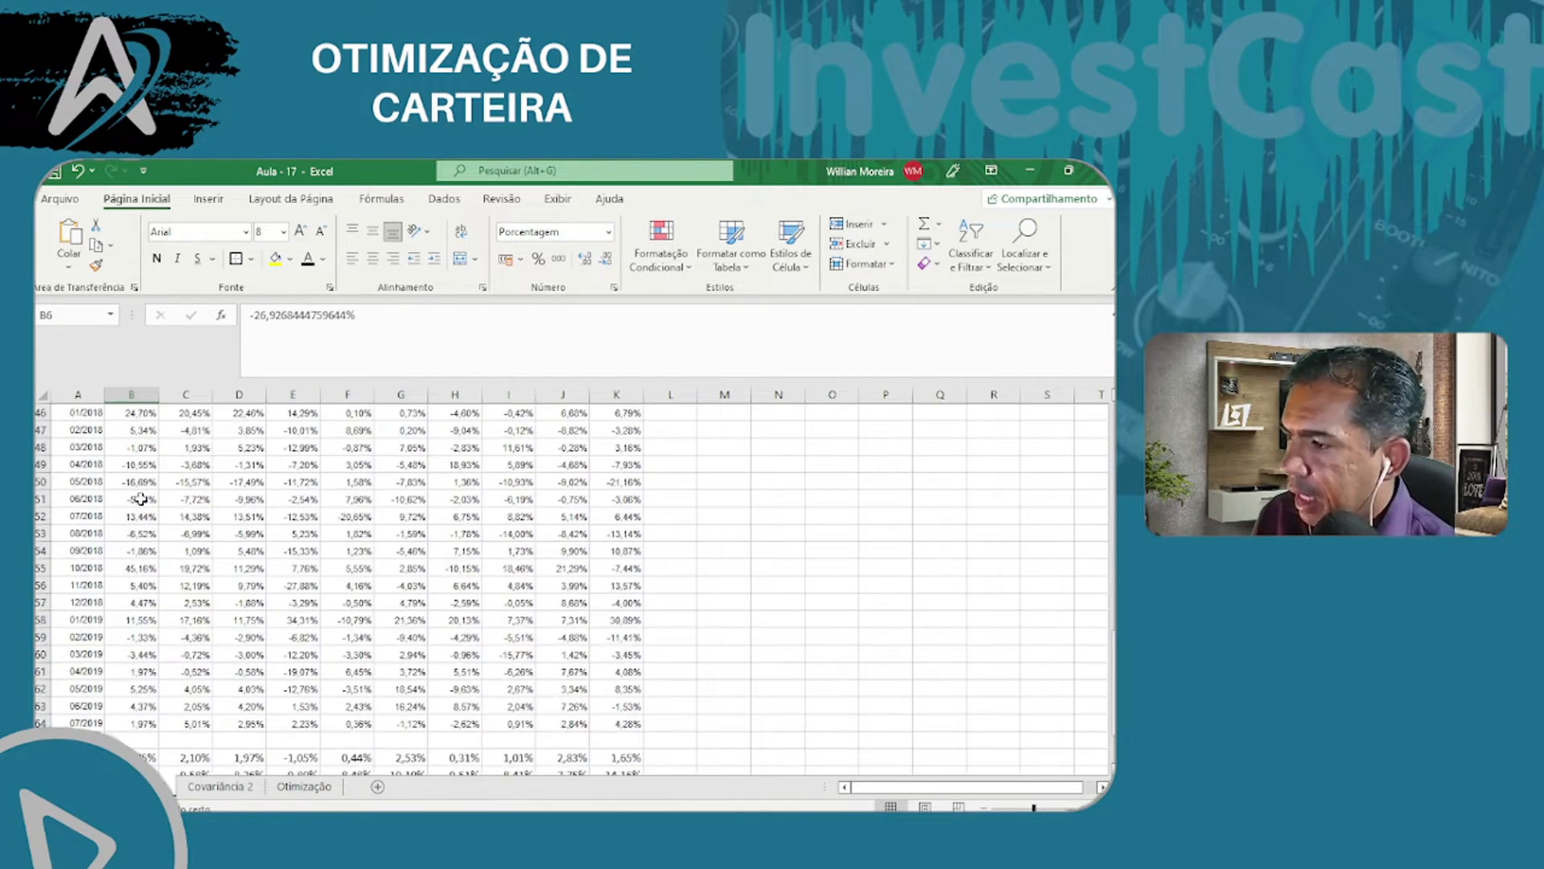
scroll(141, 498, down, 2)
scroll(137, 495, up, 16)
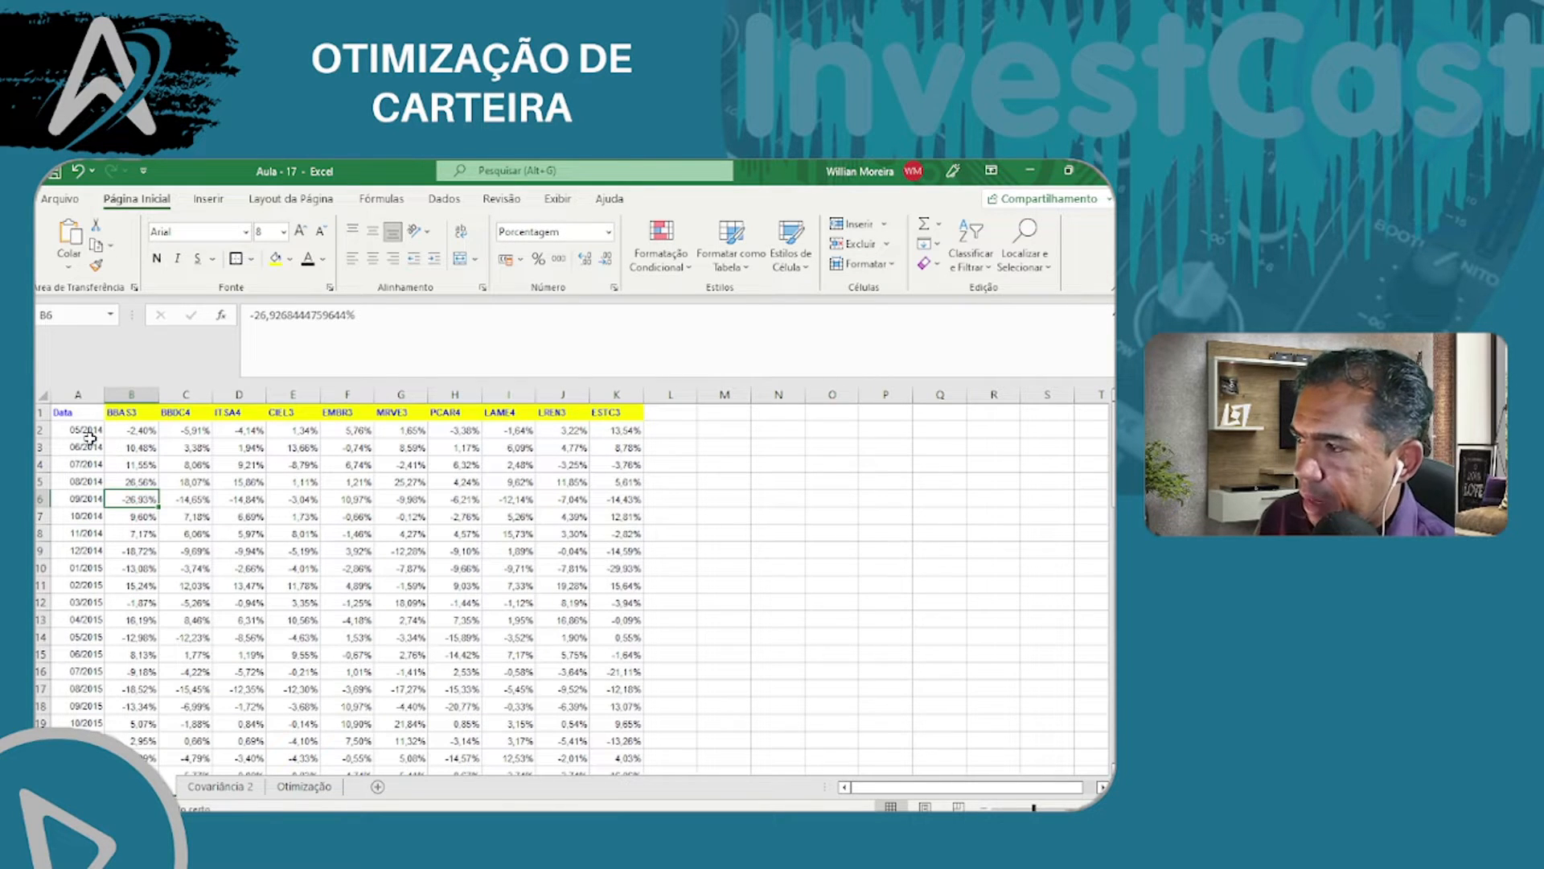
- Check the date range in the Data column from its first to its last entry, and return to the header
click(86, 429)
key(ctrl+Down)
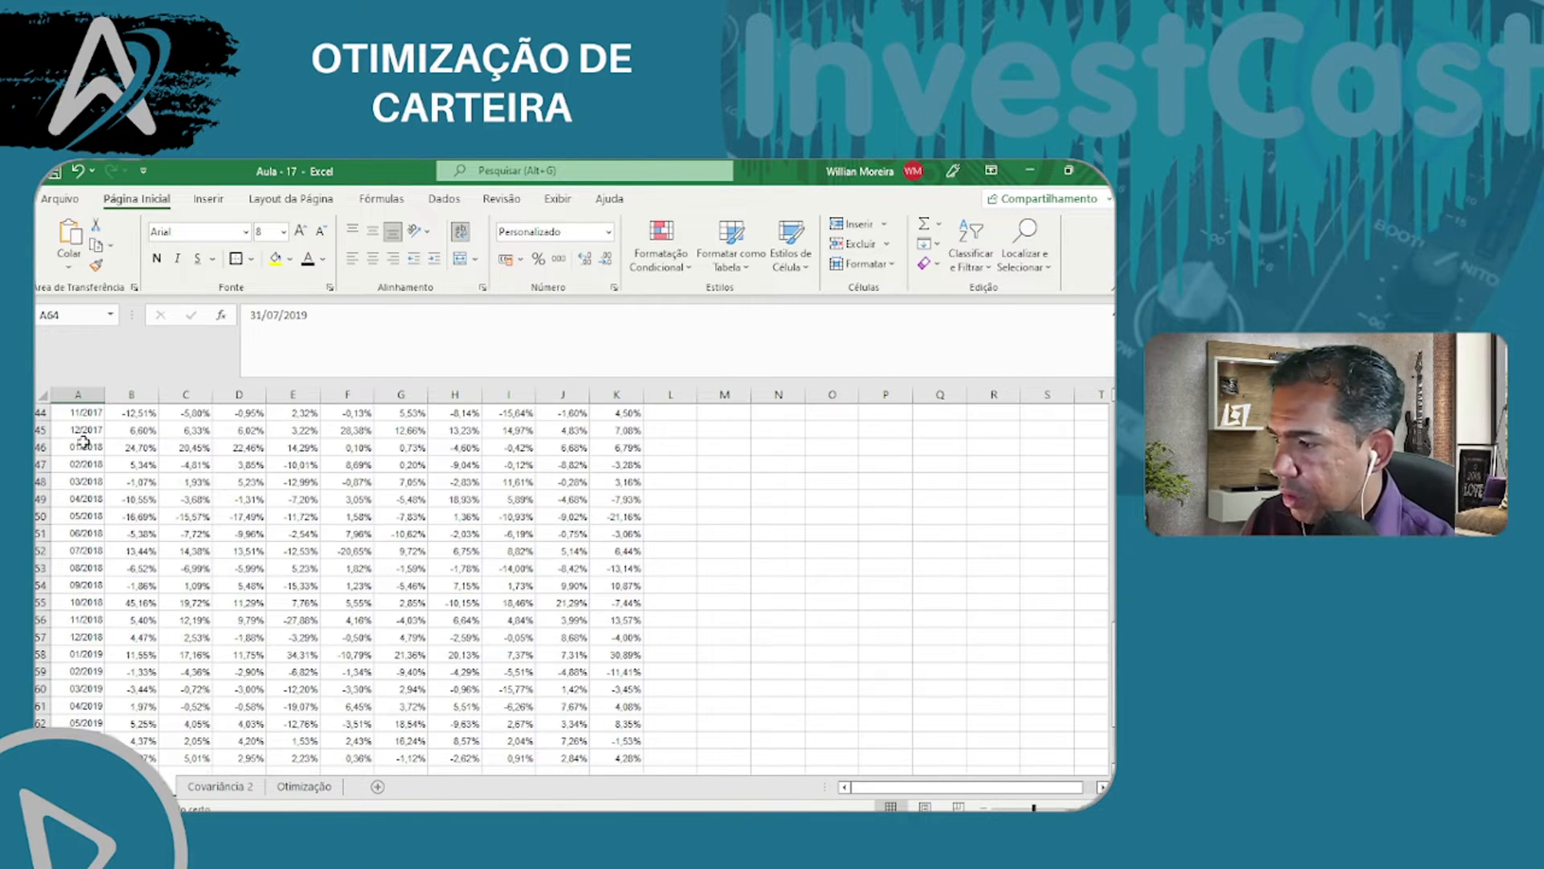
scroll(140, 529, down, 1)
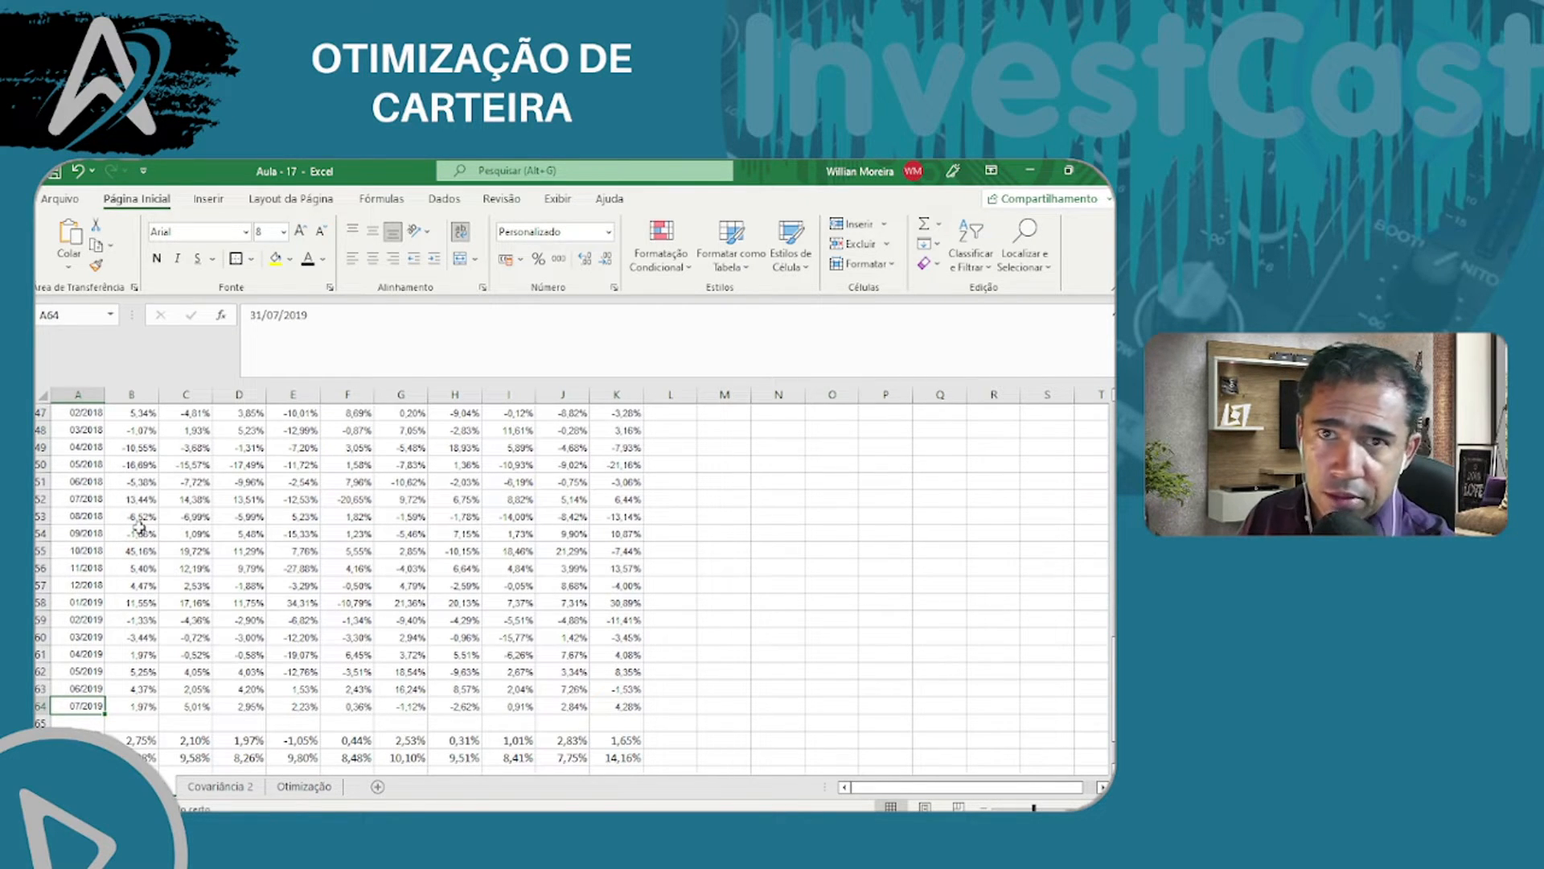
scroll(134, 523, up, 15)
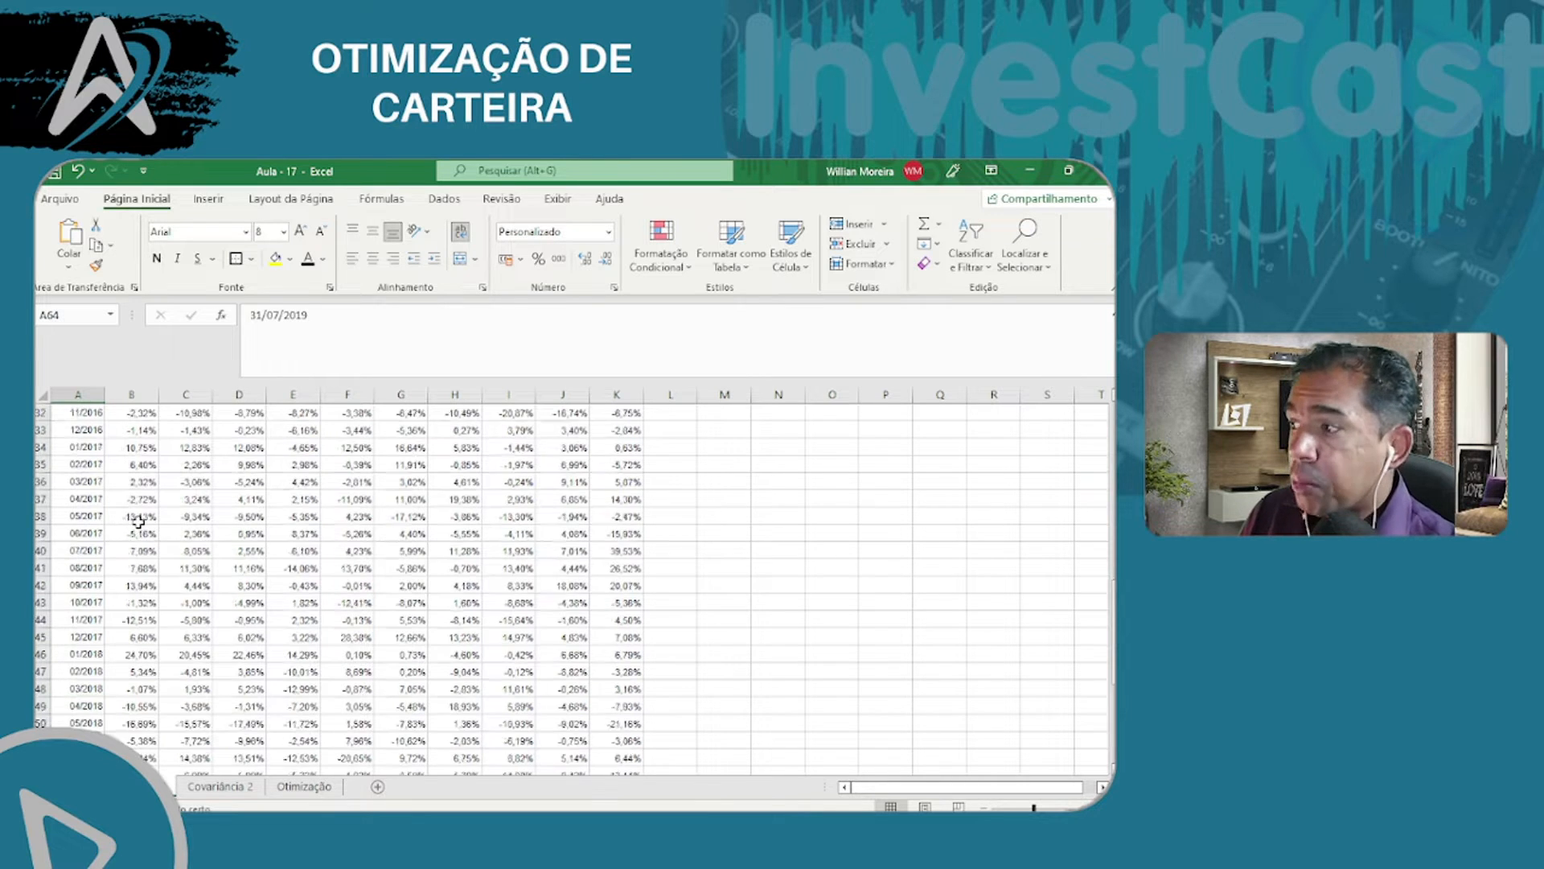
click(78, 413)
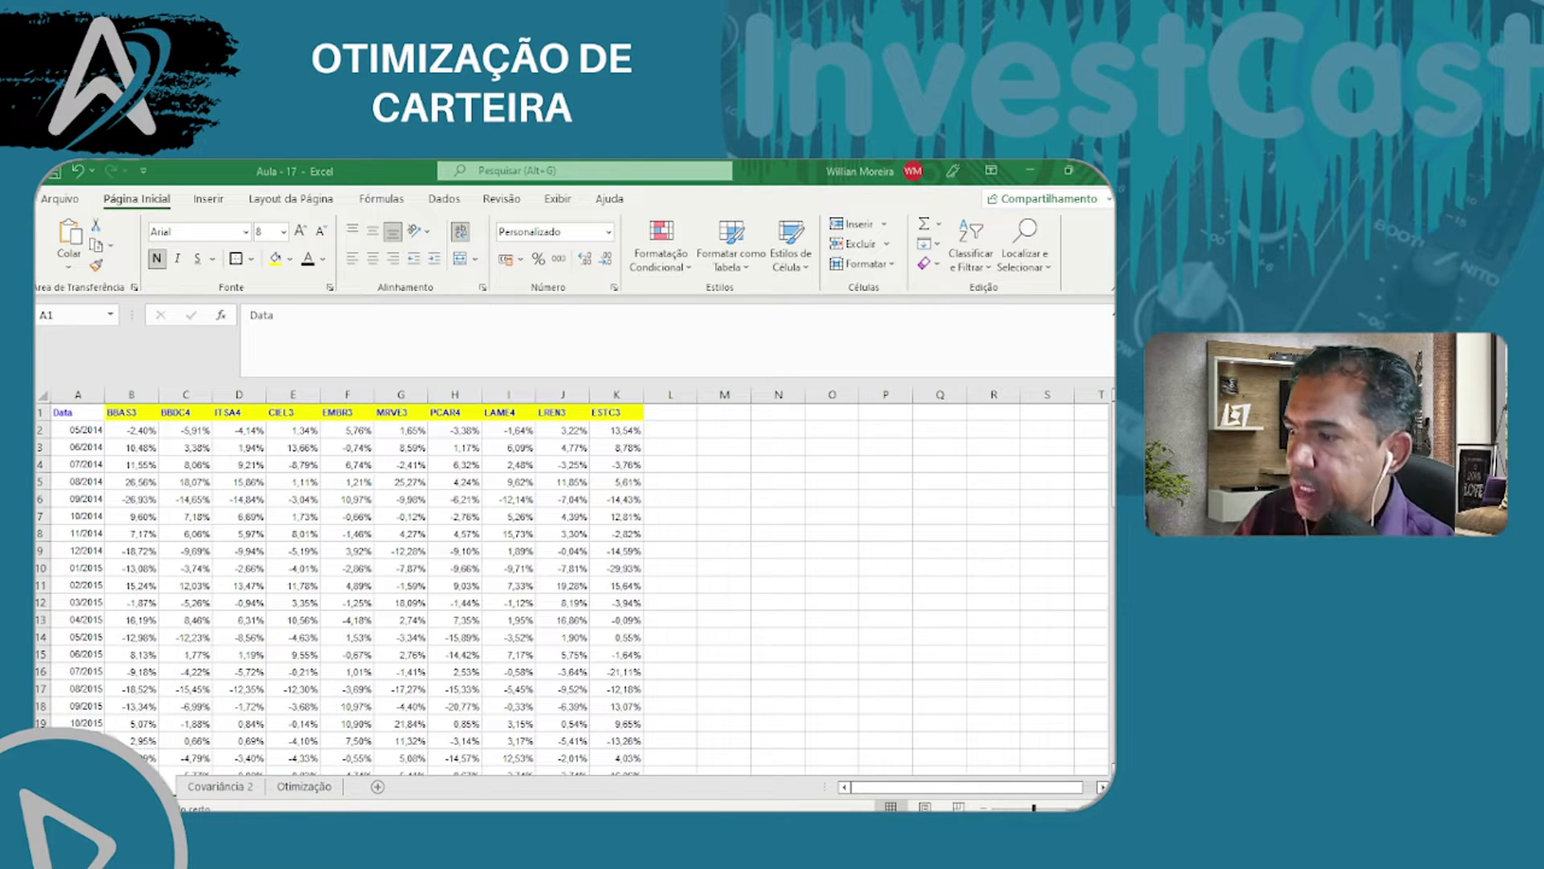
click(87, 390)
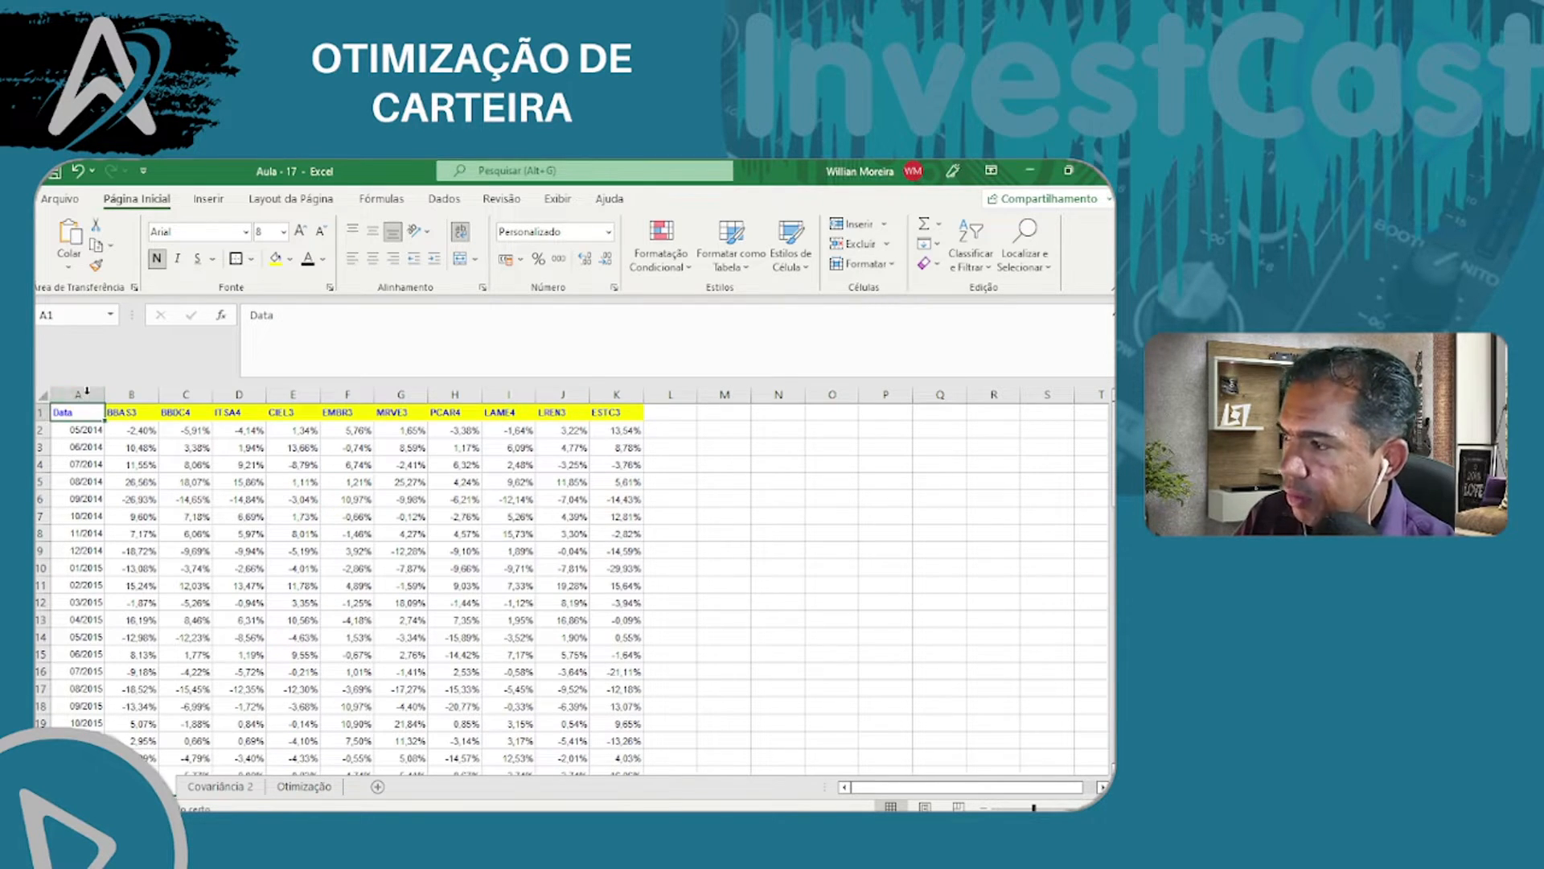
- Copy the BBDC4 ticker from cell C1 and switch to the Investing.com home page in the browser
click(175, 413)
key(ctrl+c)
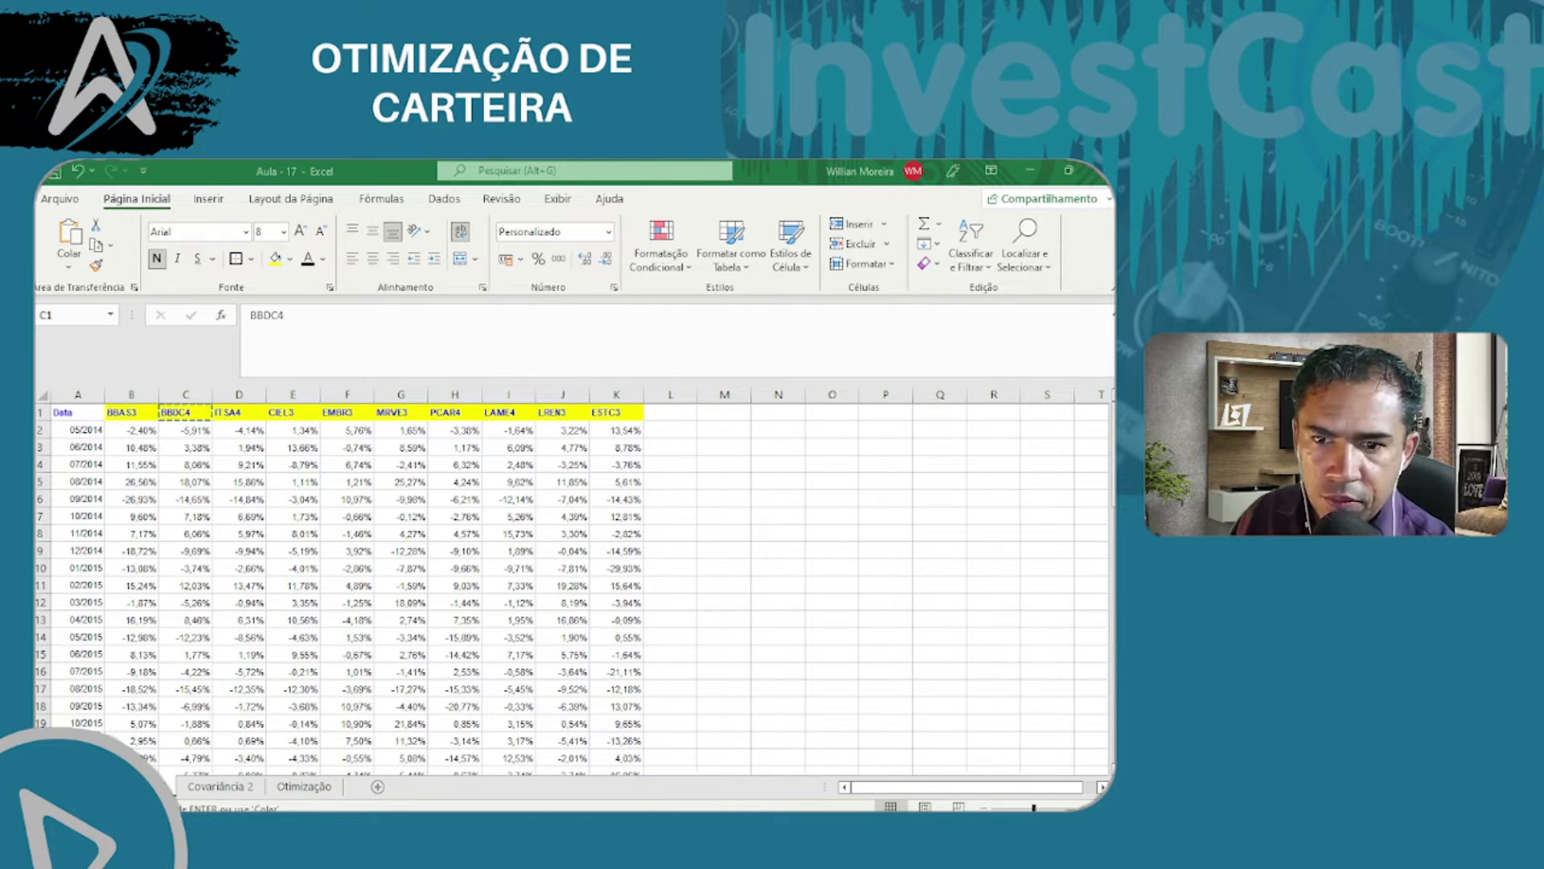
key(alt+Tab)
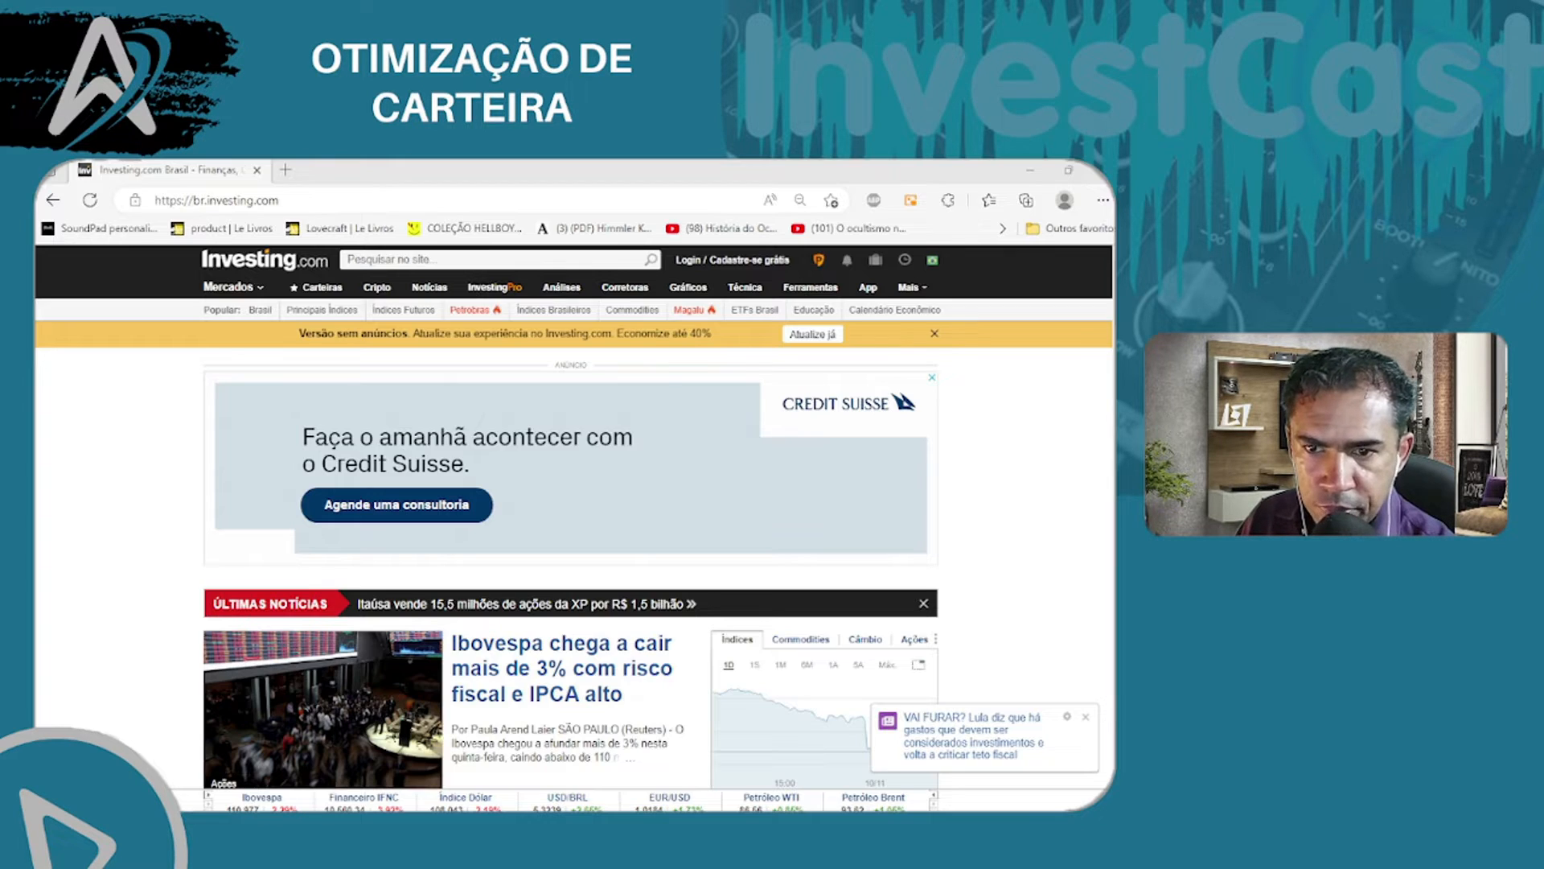
scroll(555, 587, down, 2)
scroll(554, 587, up, 2)
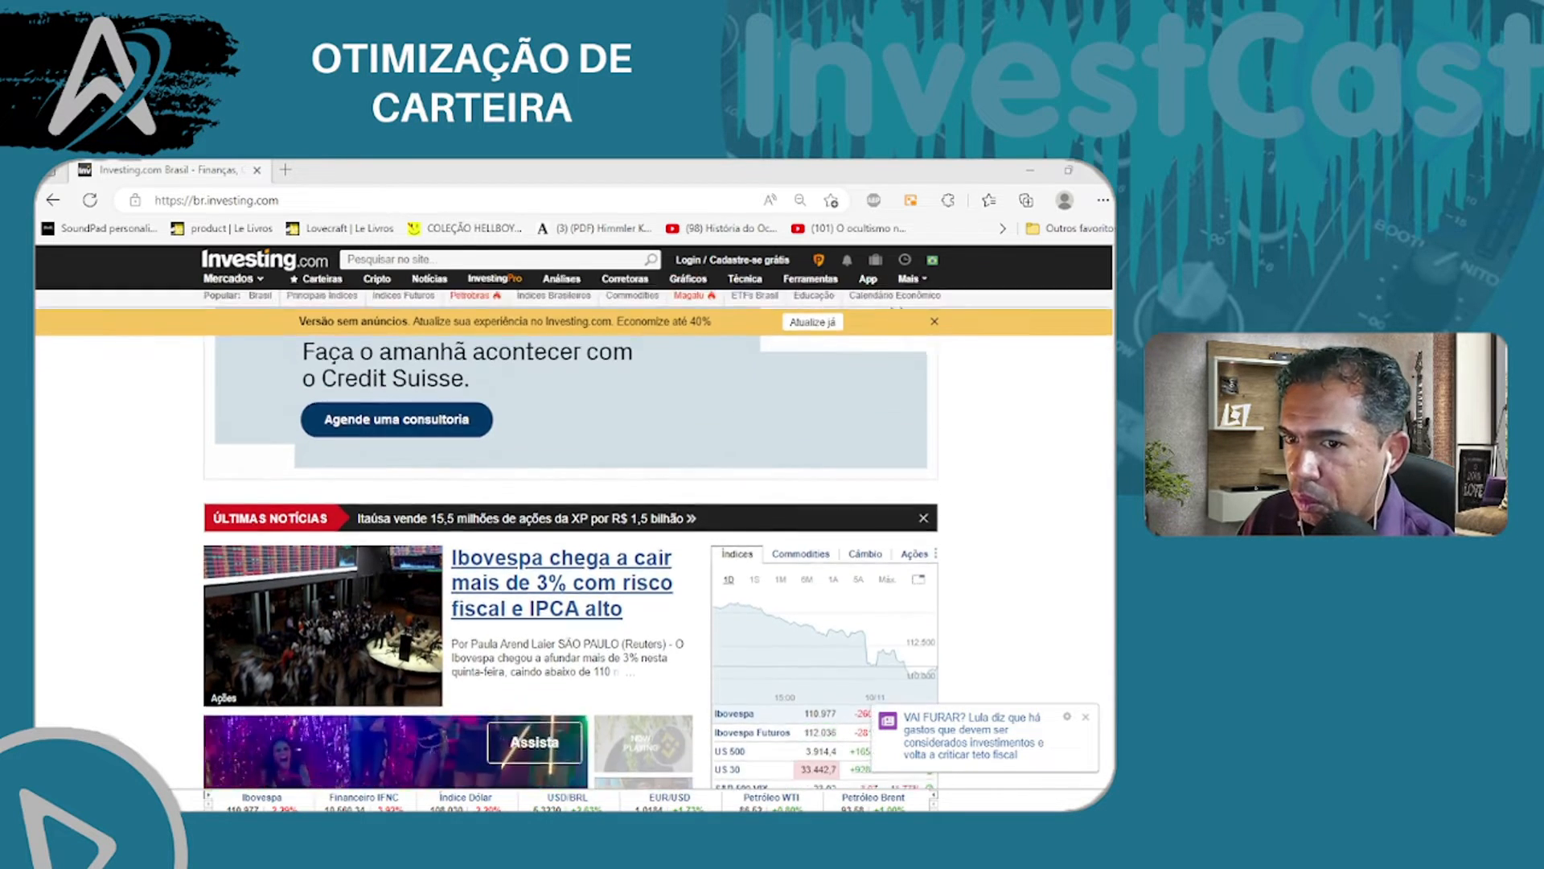
- Search the site for bbdc4 and open the Banco Bradesco SA stock page
click(400, 259)
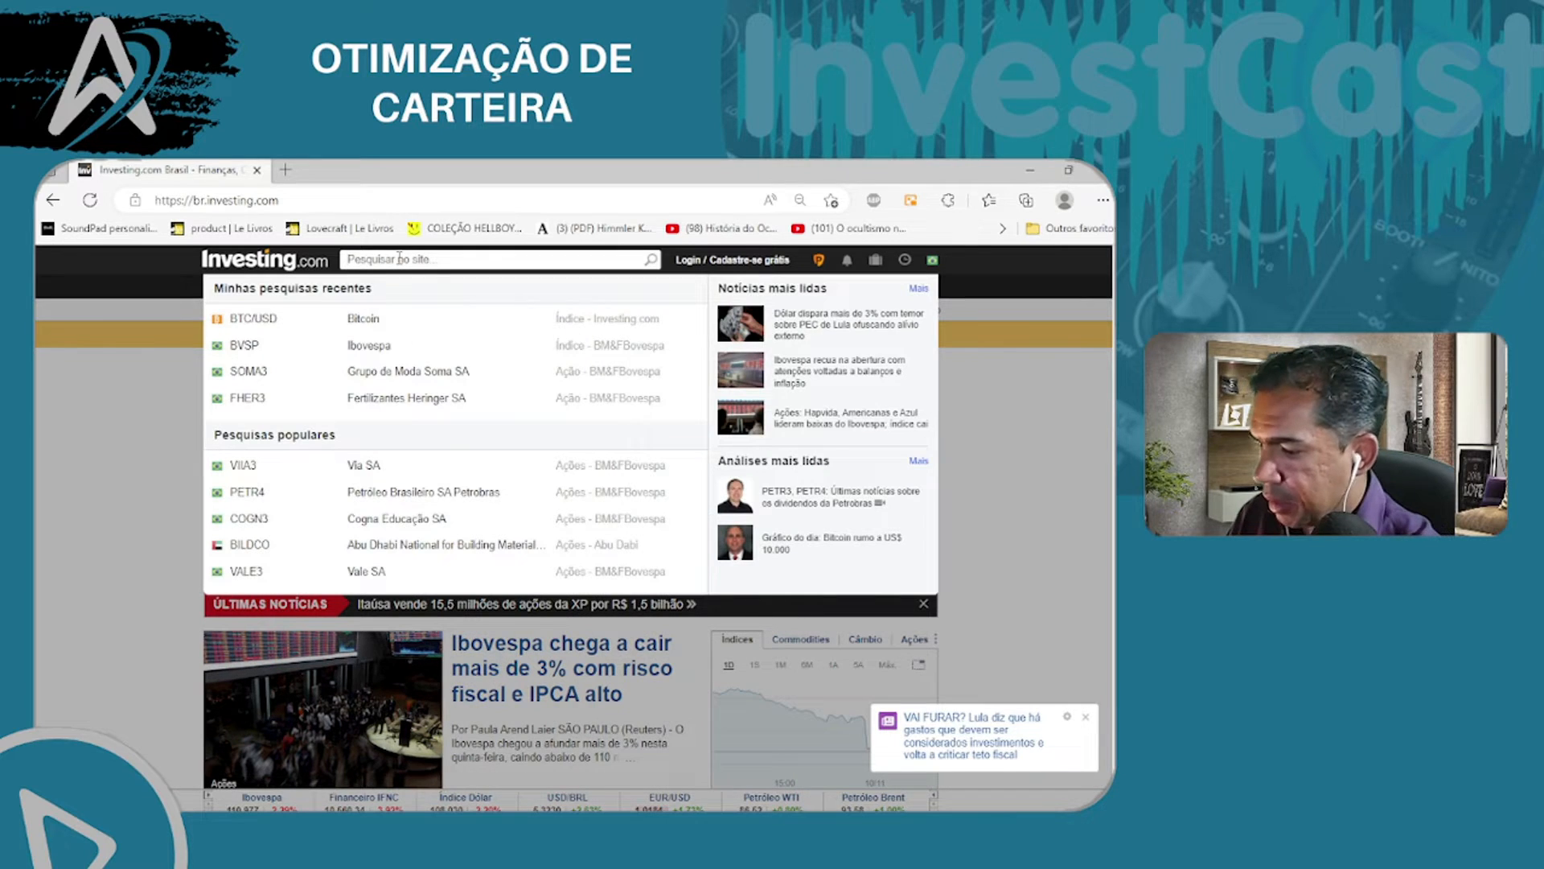
text(vi)
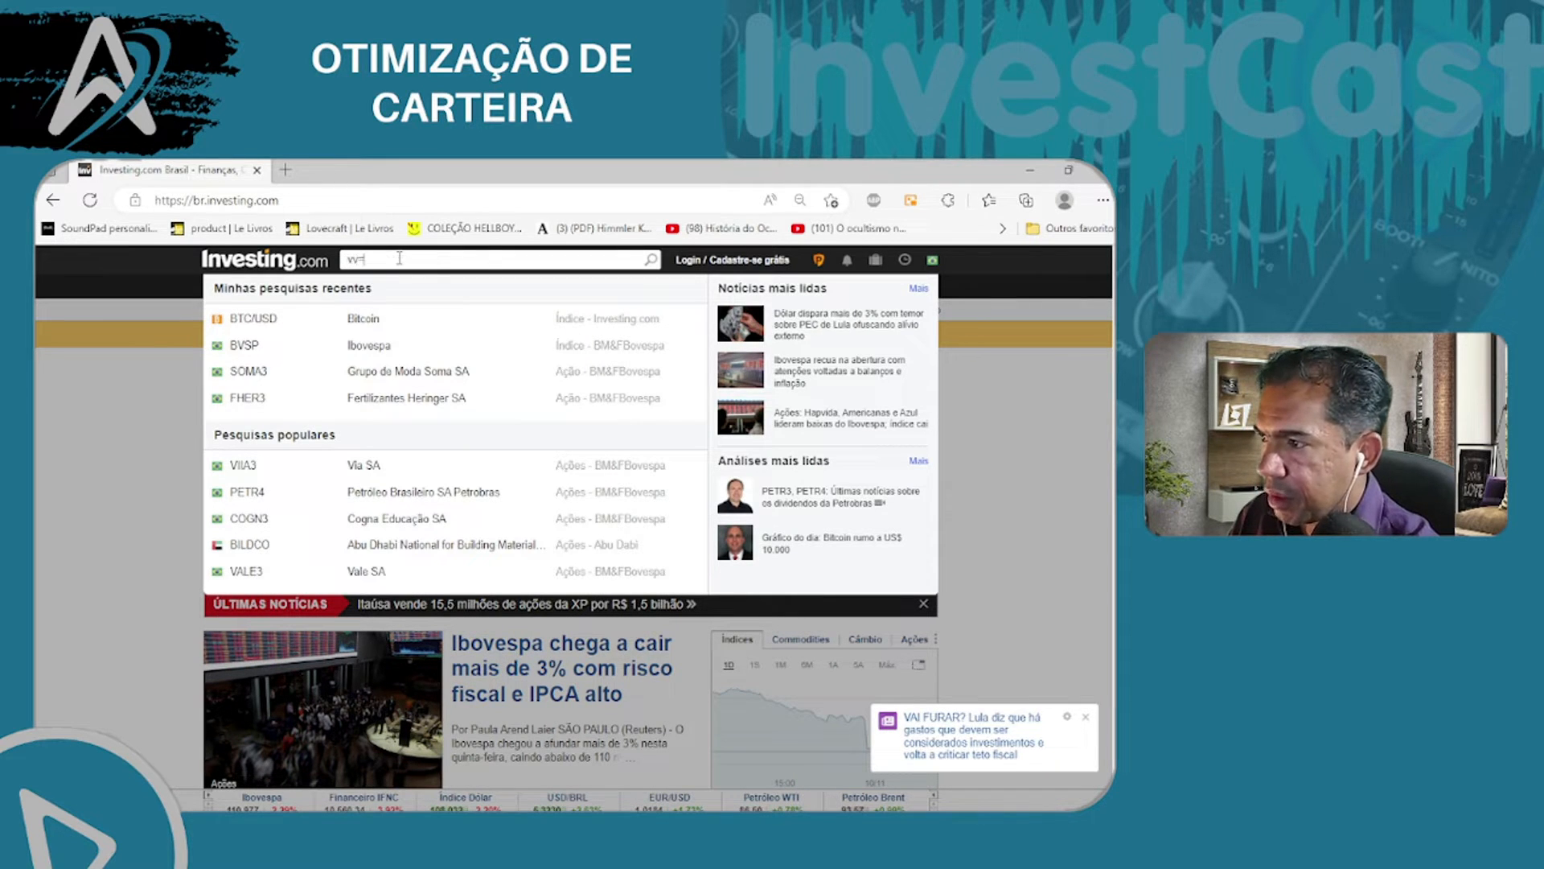
key(BackSpace)
key(BackSpace)
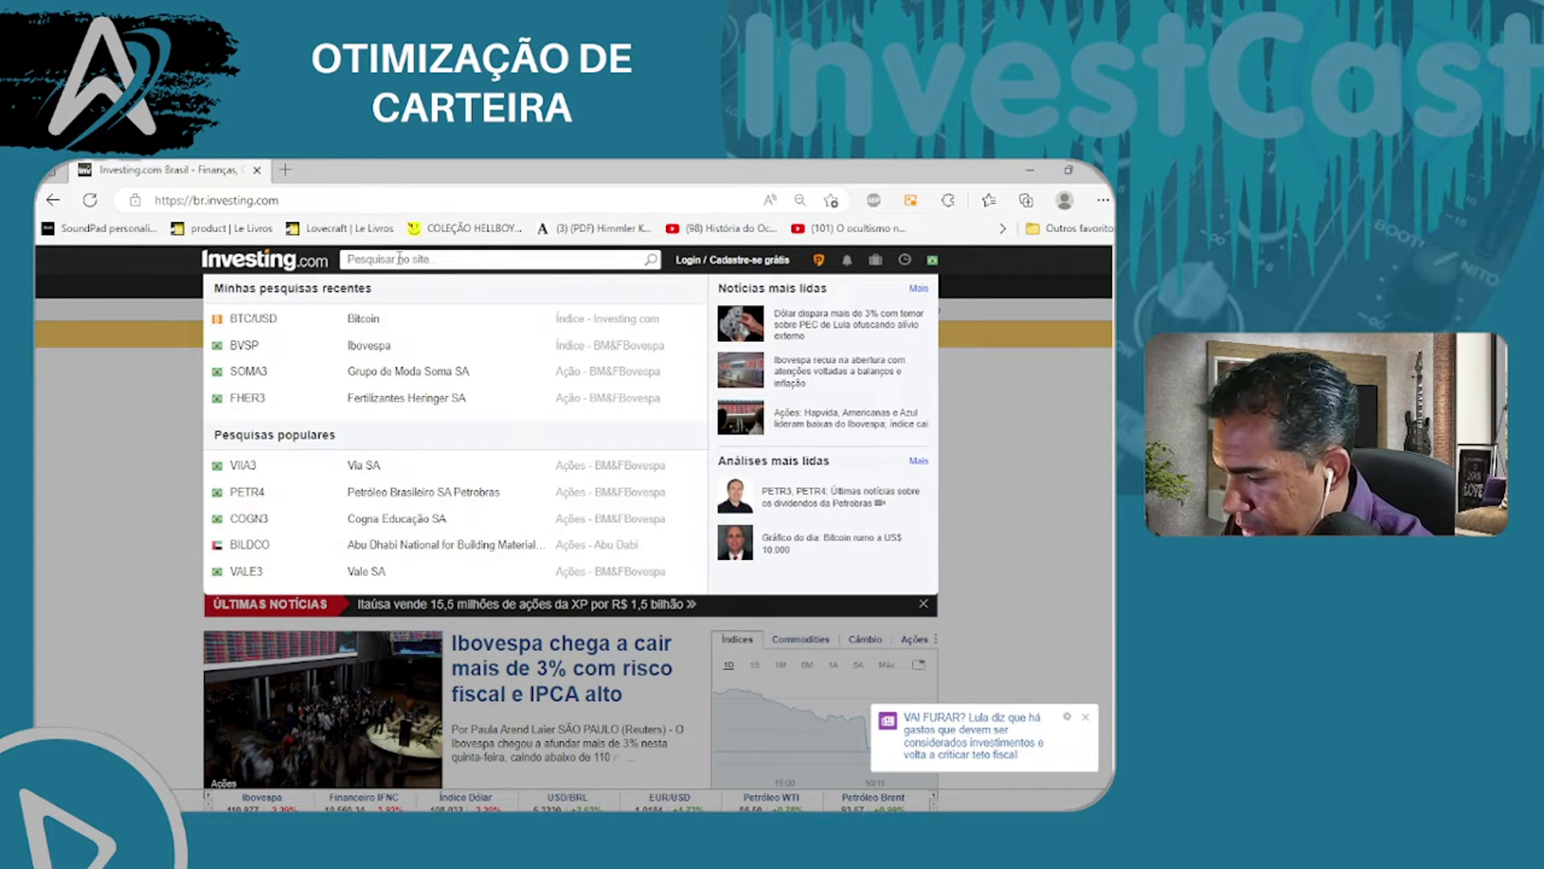
text(bbdc4)
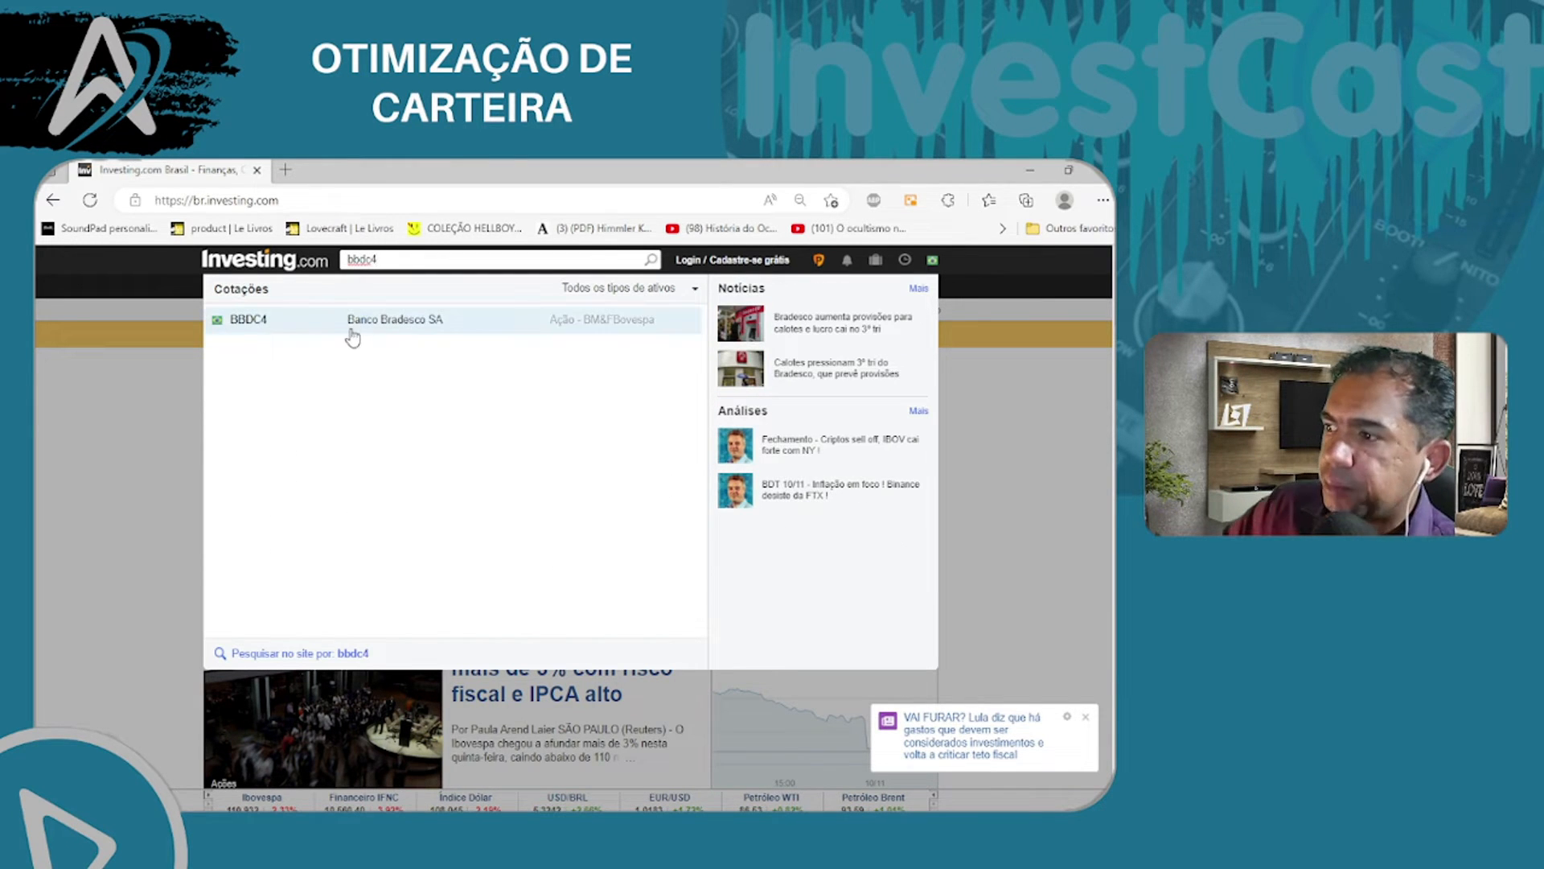
click(359, 322)
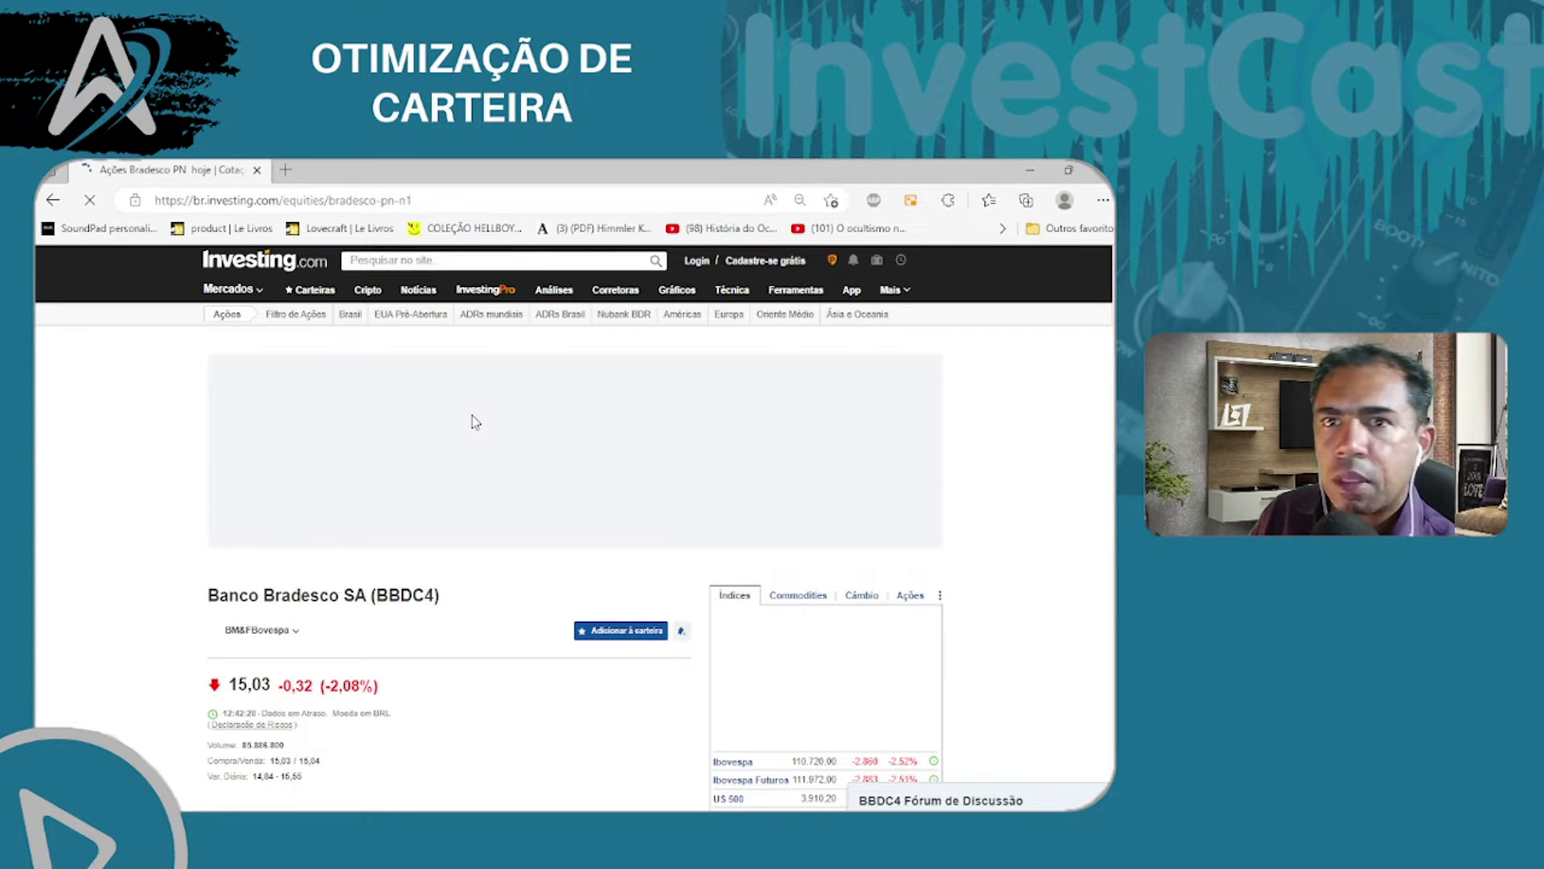
- Dismiss the welcome sidebar on the Banco Bradesco SA page and bring its section links into view
scroll(444, 439, down, 4)
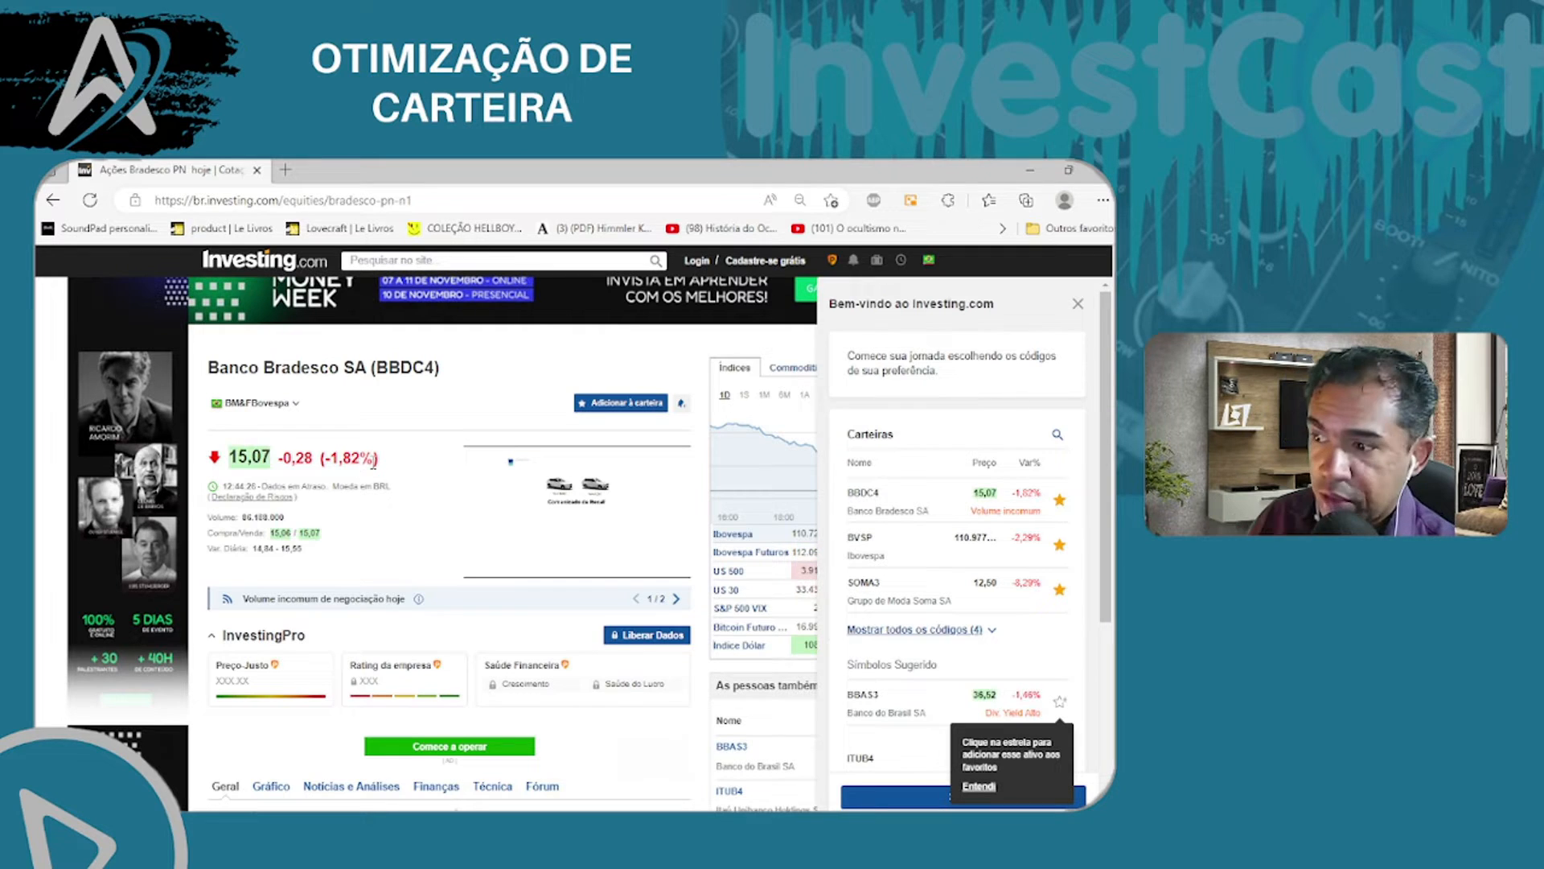
click(1078, 306)
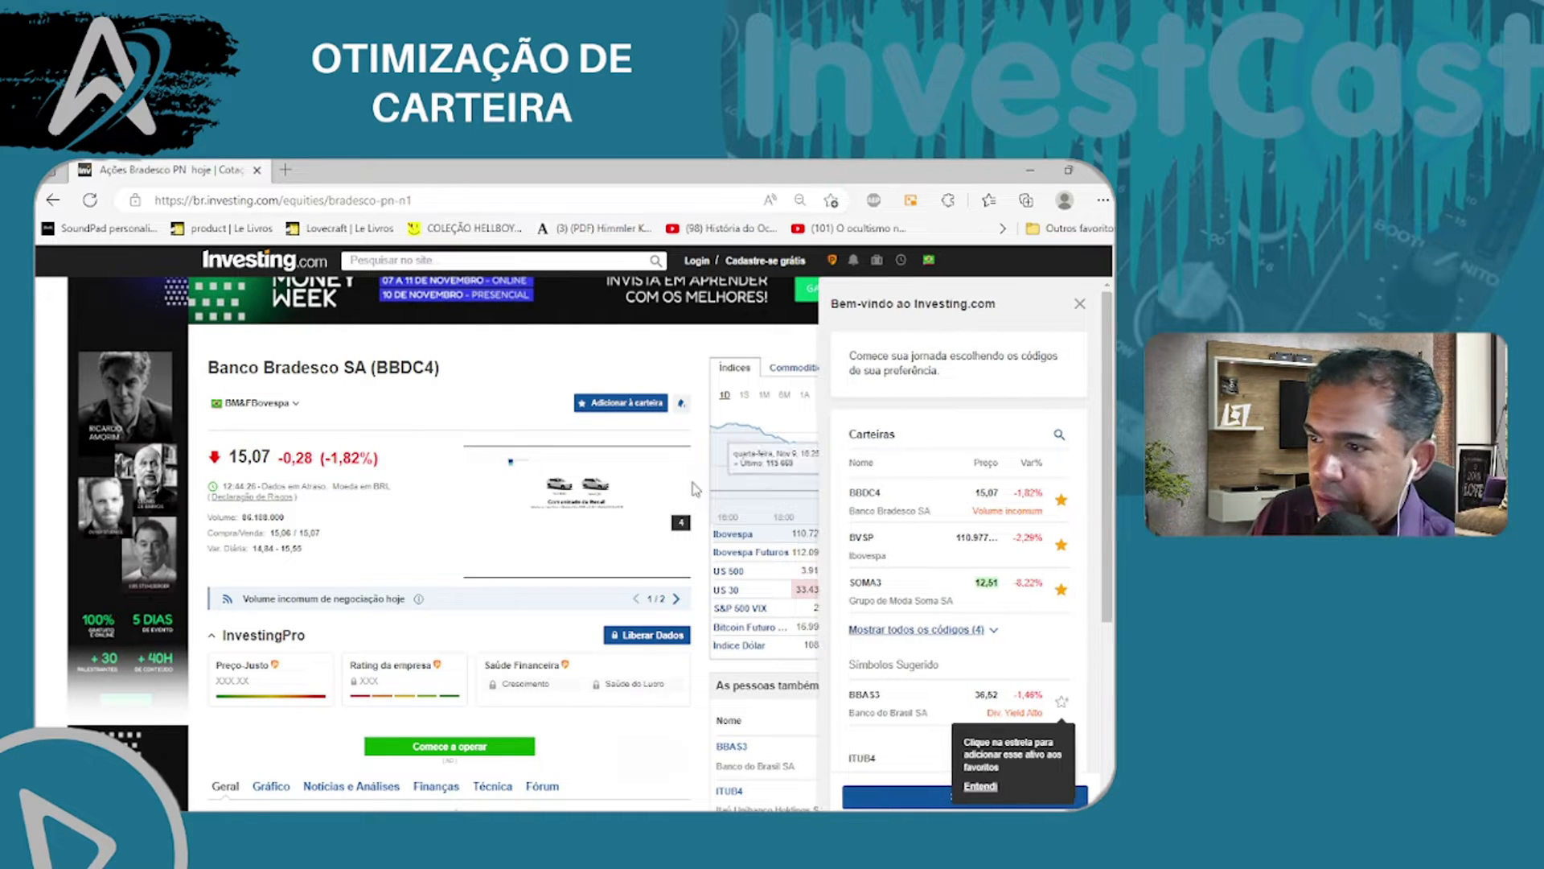
scroll(545, 500, down, 2)
scroll(544, 500, down, 1)
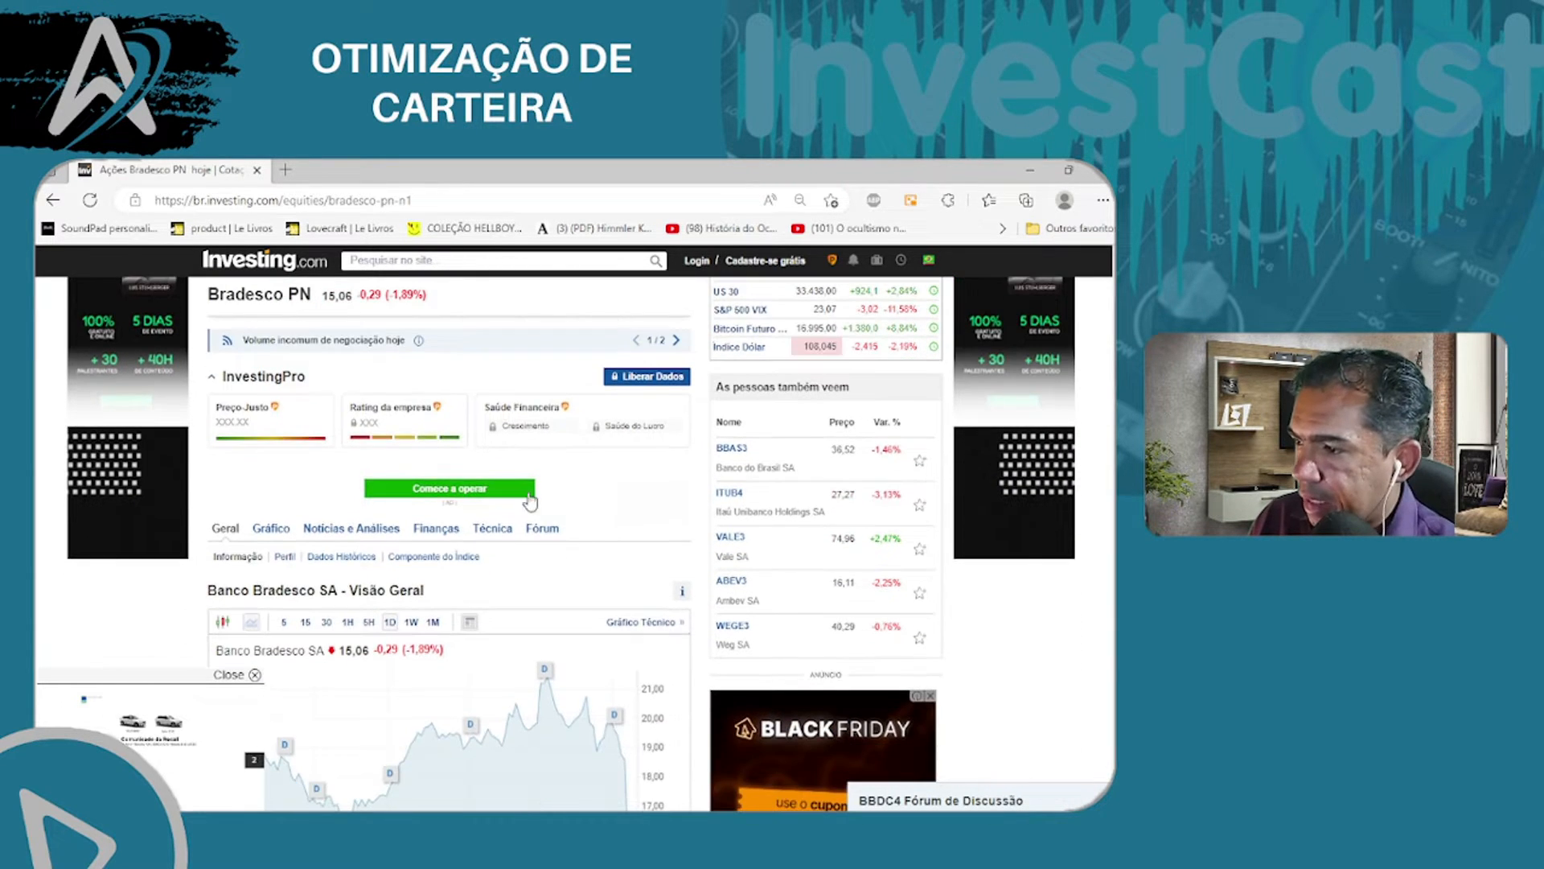
- Close the floating ad and open the Dados Históricos table for Banco Bradesco SA
click(255, 676)
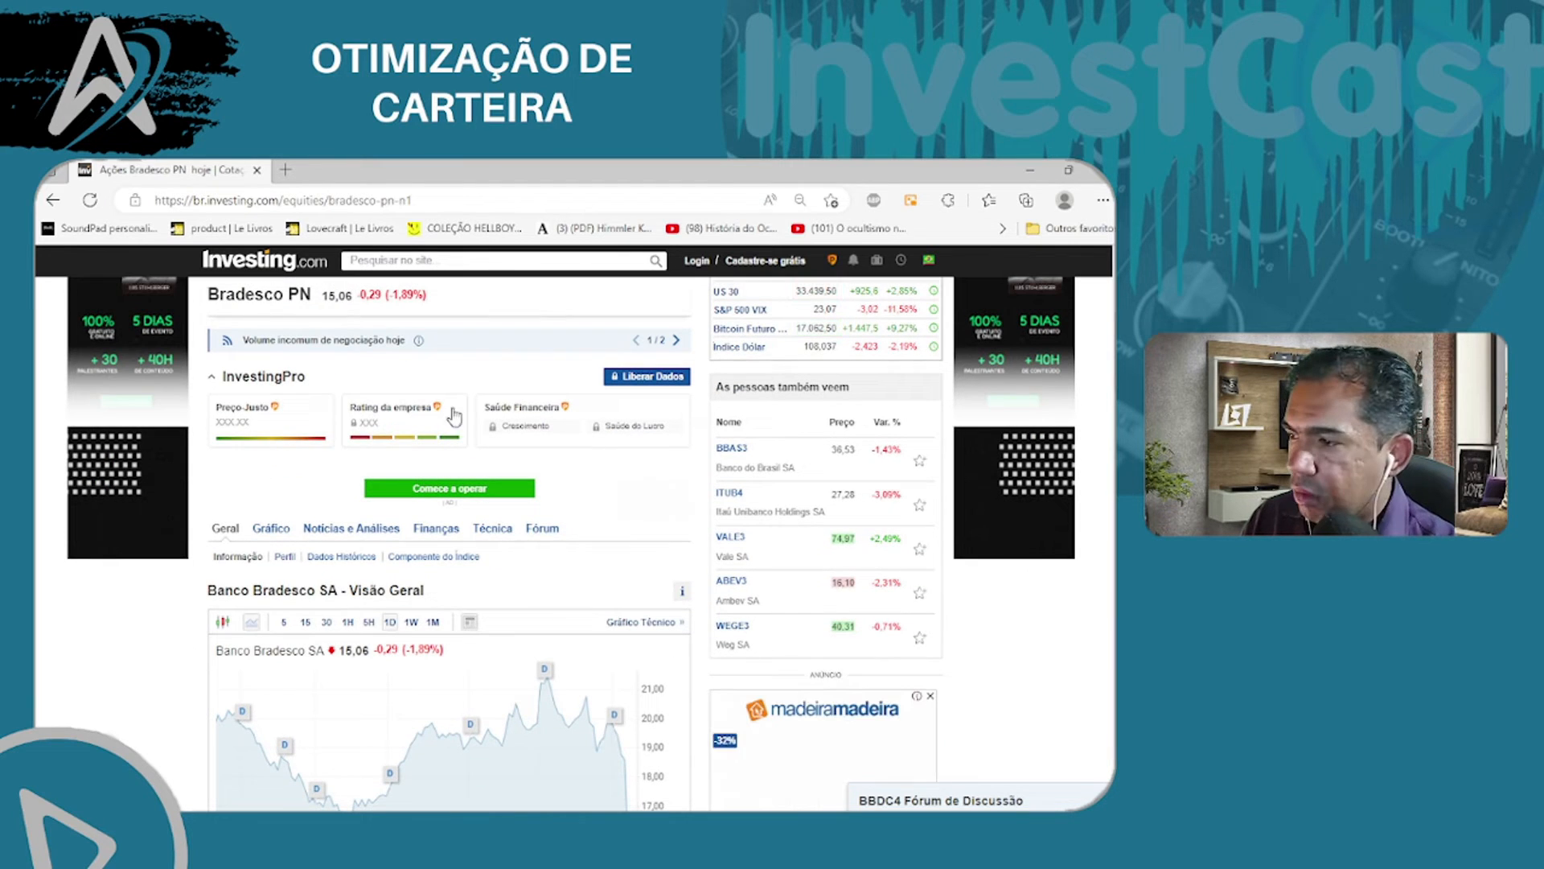
click(364, 563)
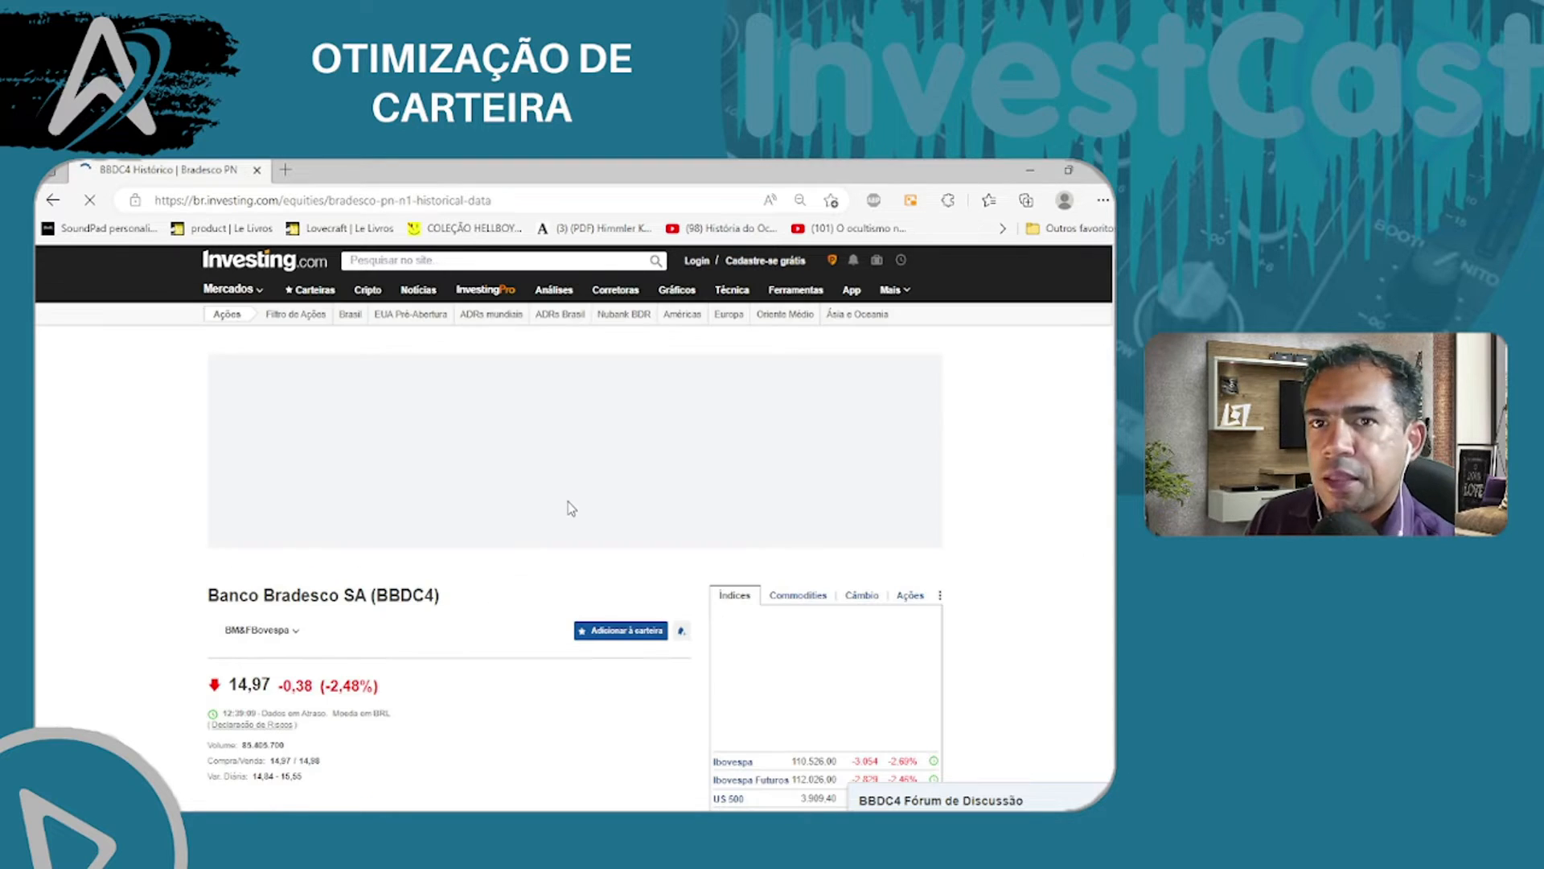
scroll(268, 499, down, 5)
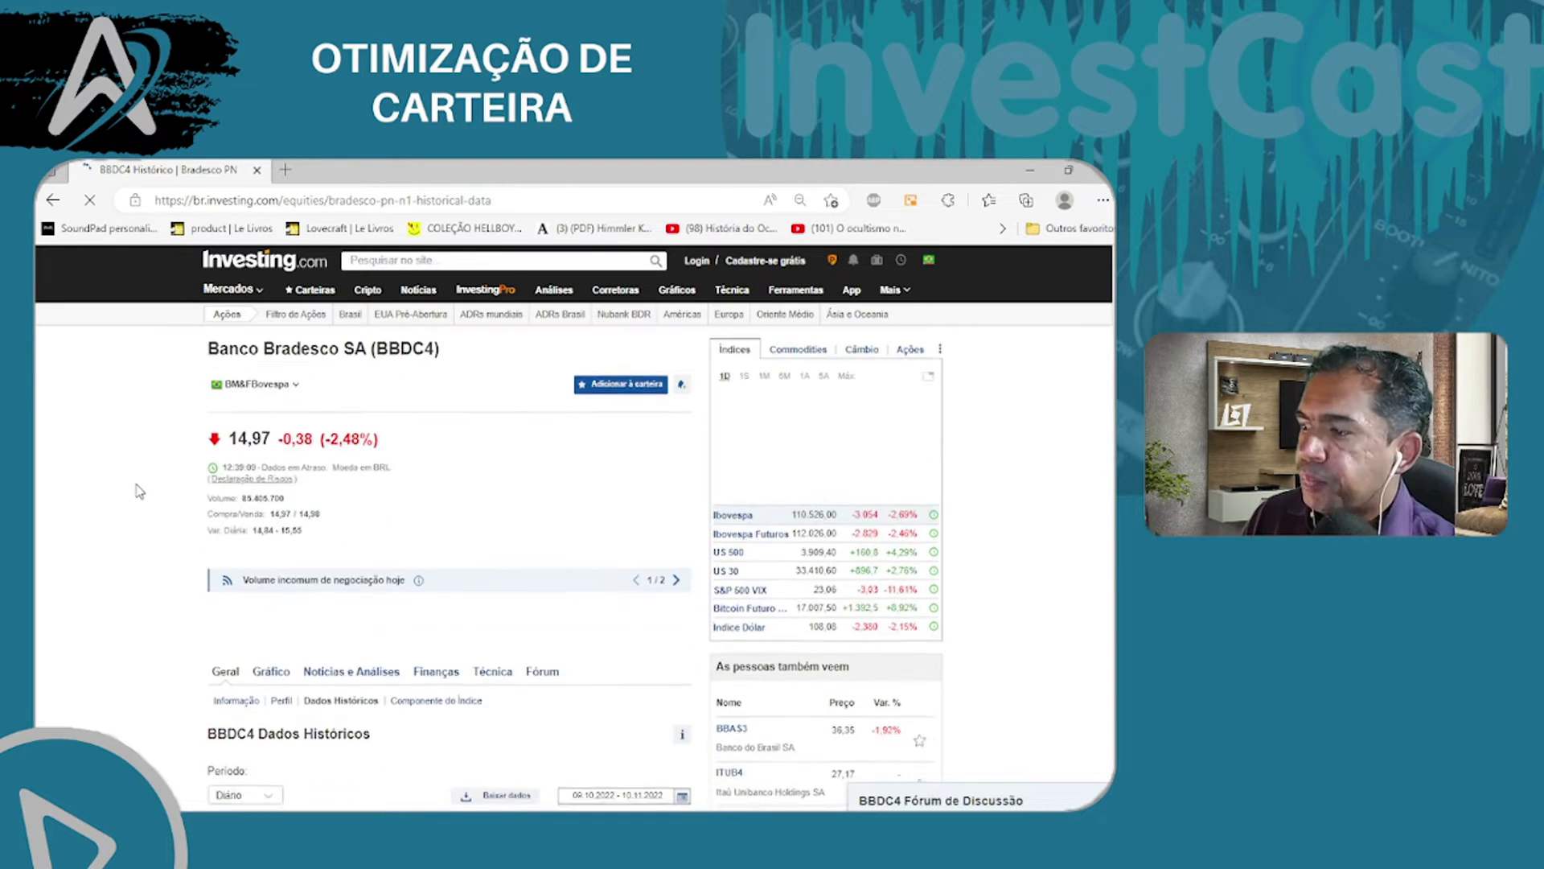
scroll(297, 579, down, 1)
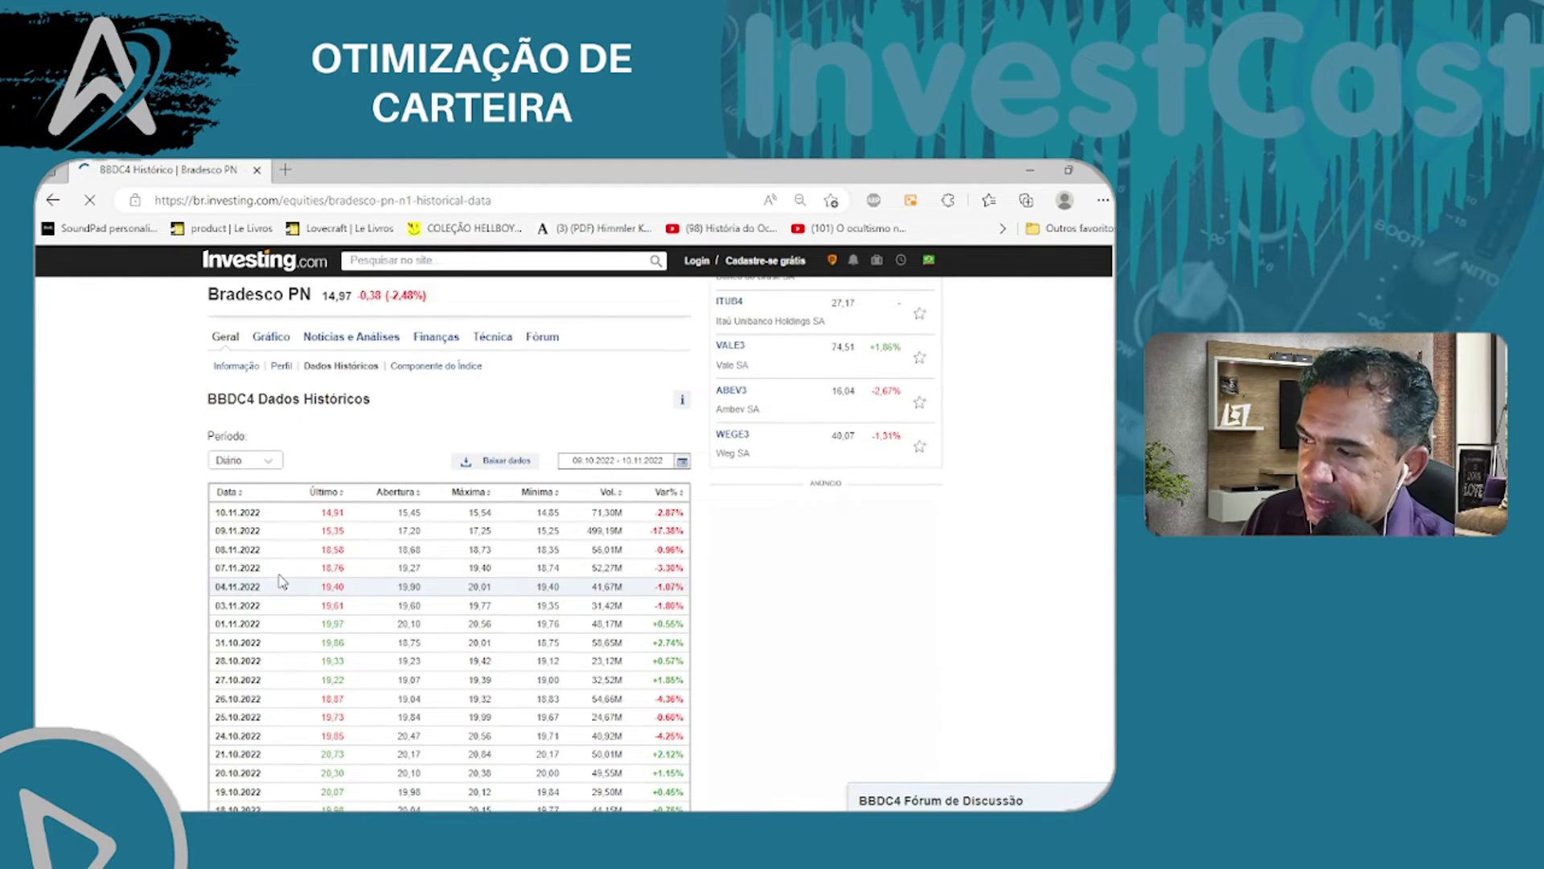
- Set the BBDC4 historical data period to Mensal, apply the date range 10.11.2020 to 10.11.2022, and close the video ad
click(268, 461)
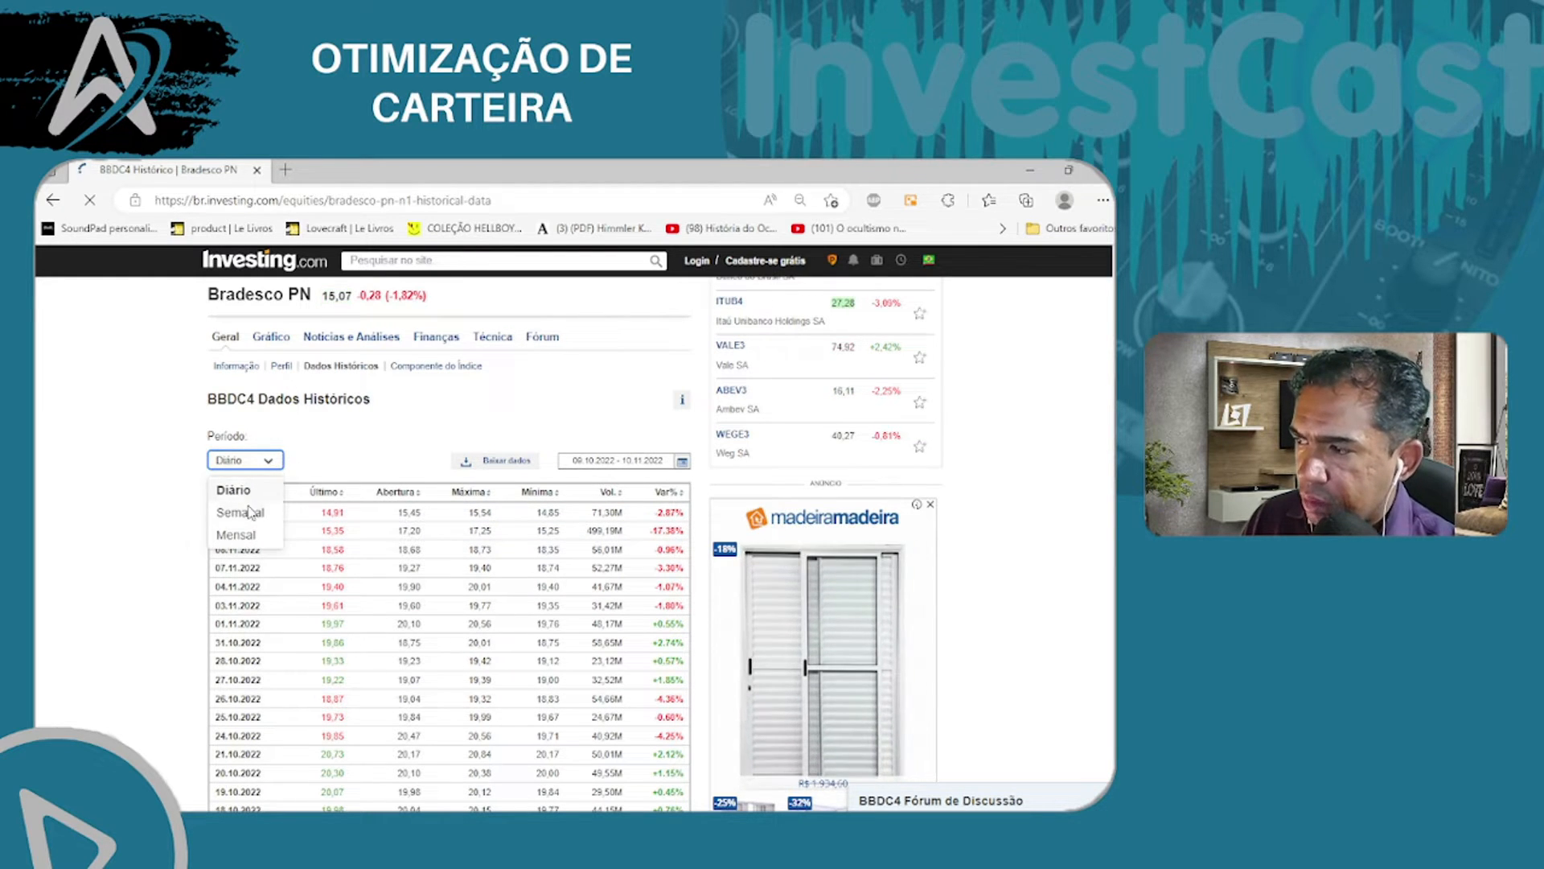
click(237, 536)
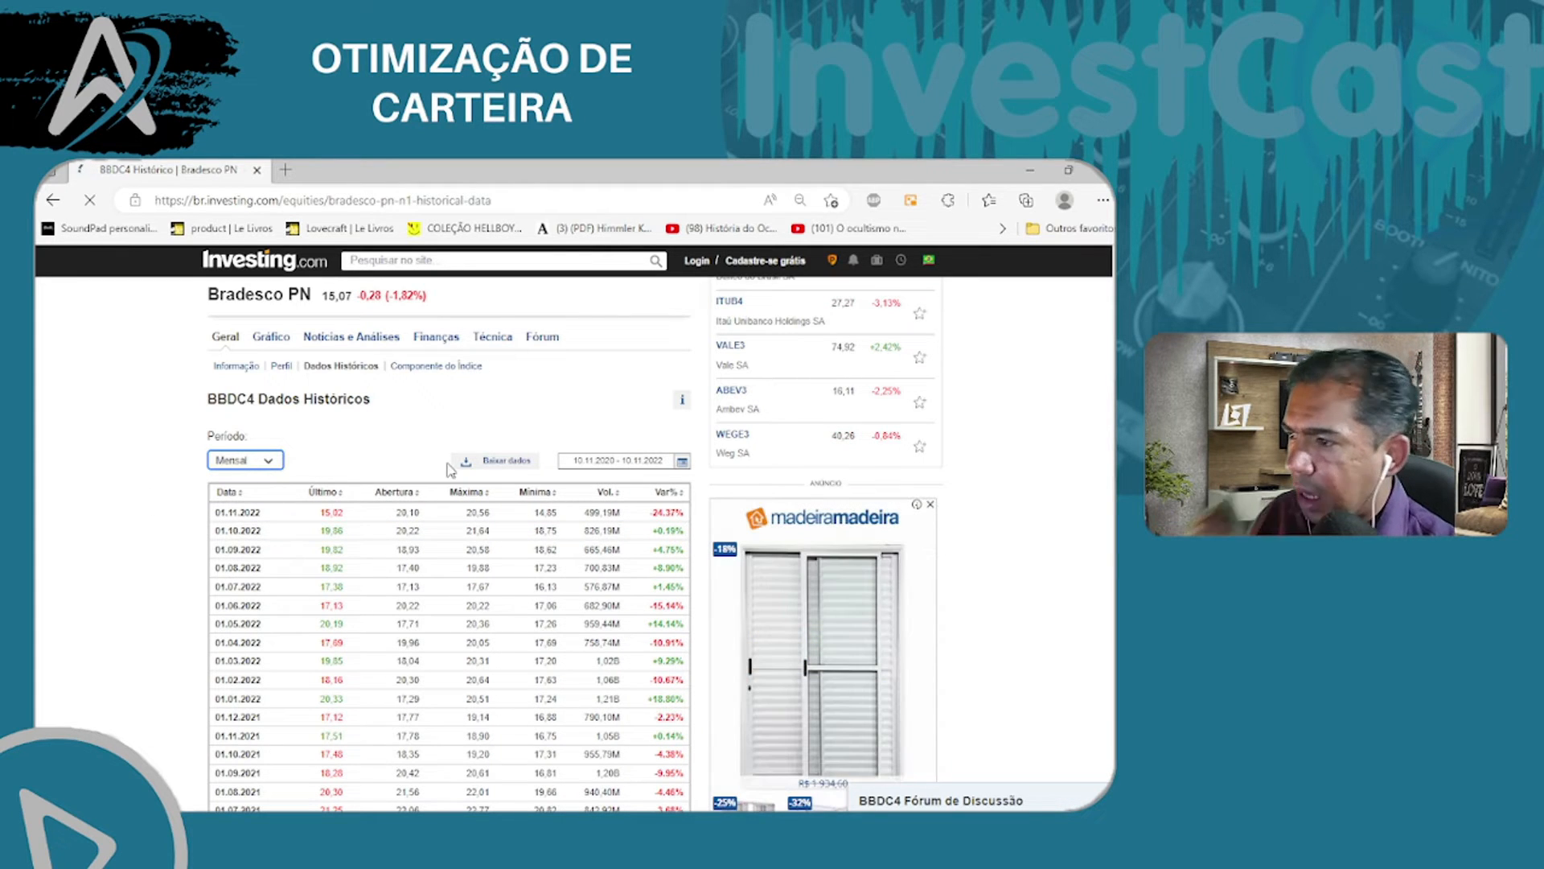
click(682, 461)
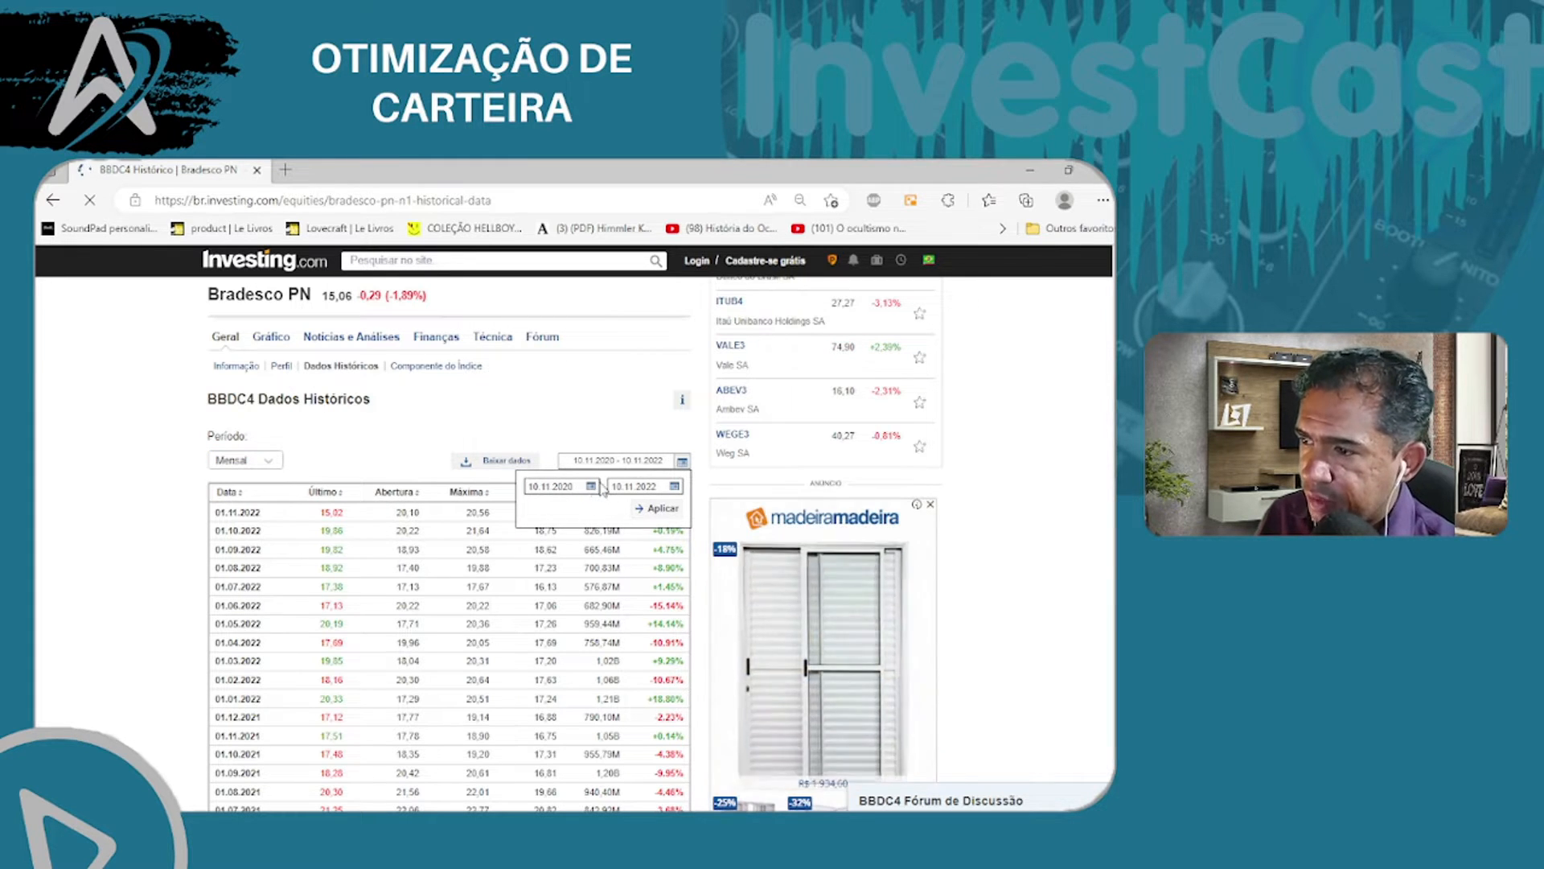
click(660, 514)
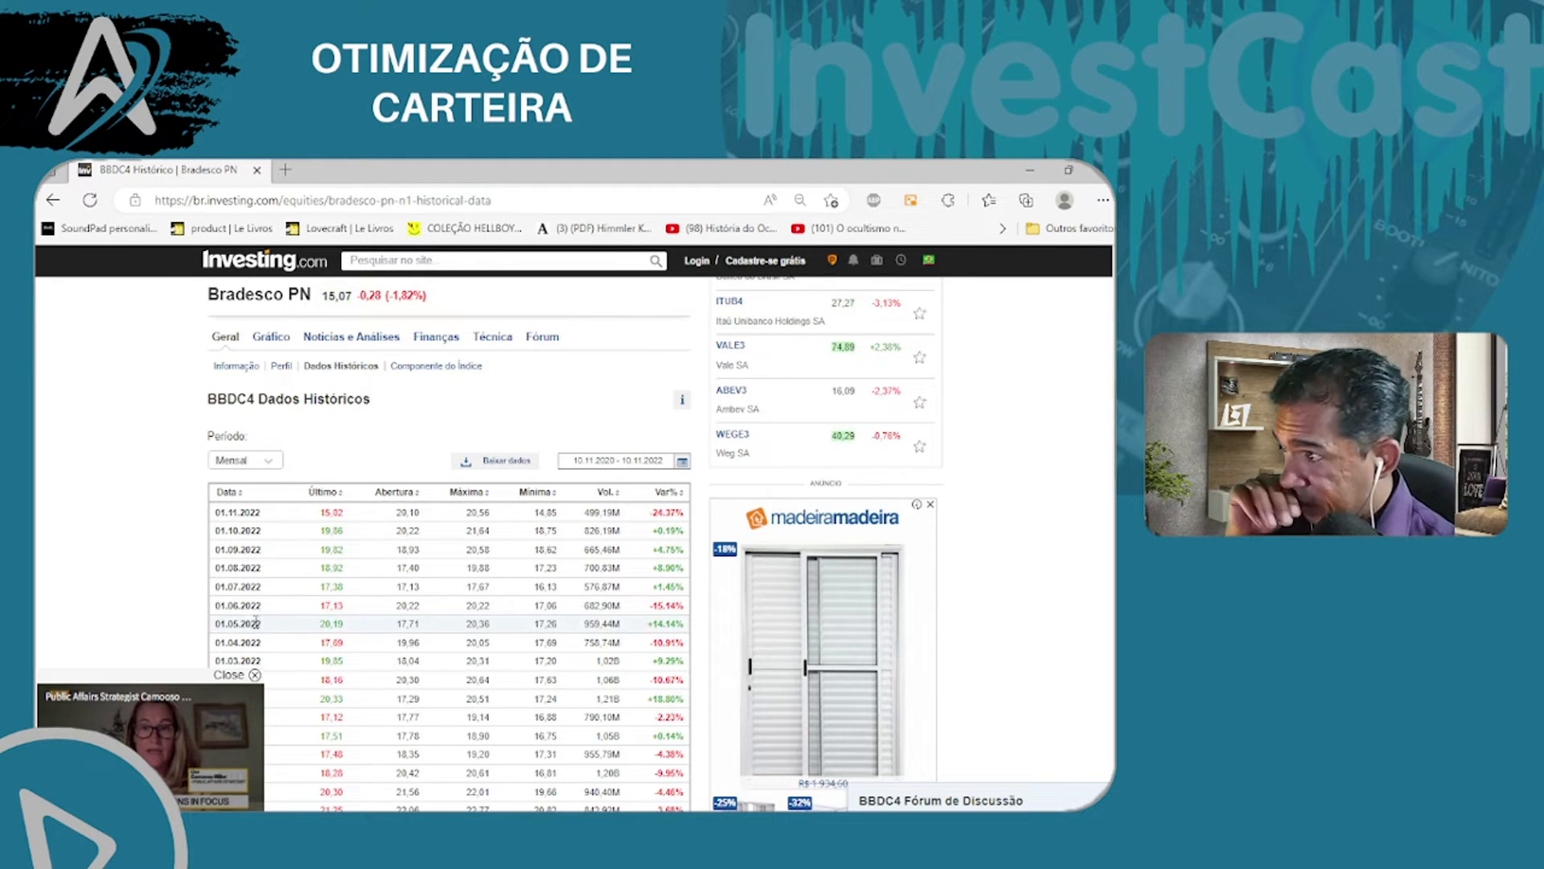
click(258, 675)
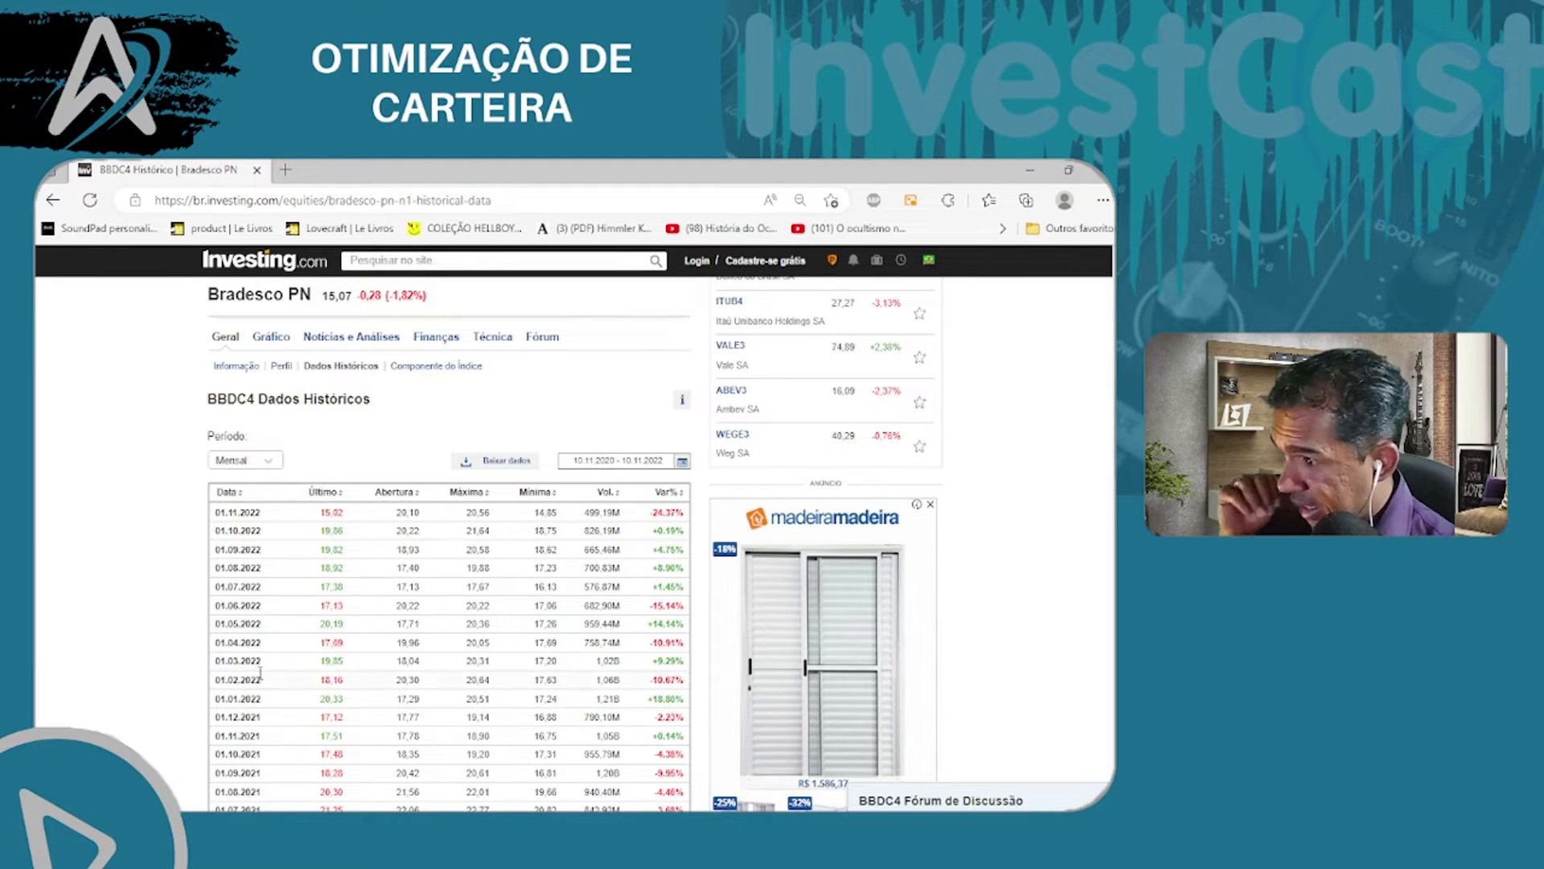
click(255, 462)
click(237, 537)
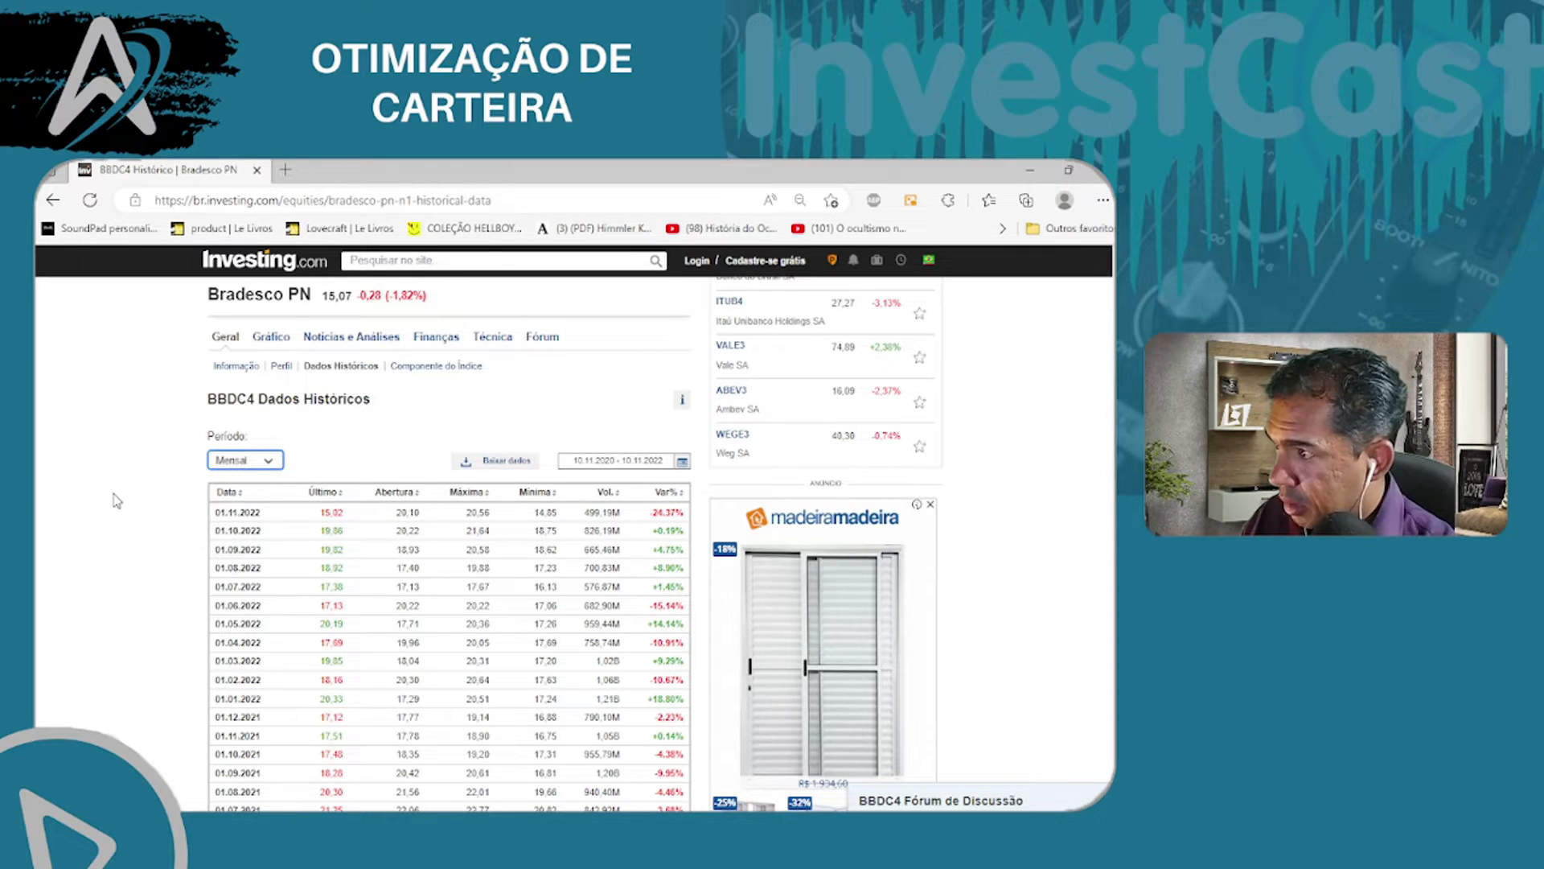
- Select and copy all monthly rows of the BBDC4 table, from 01.11.2022 down to 01.12.2020, including the Var% column
scroll(450, 538, down, 3)
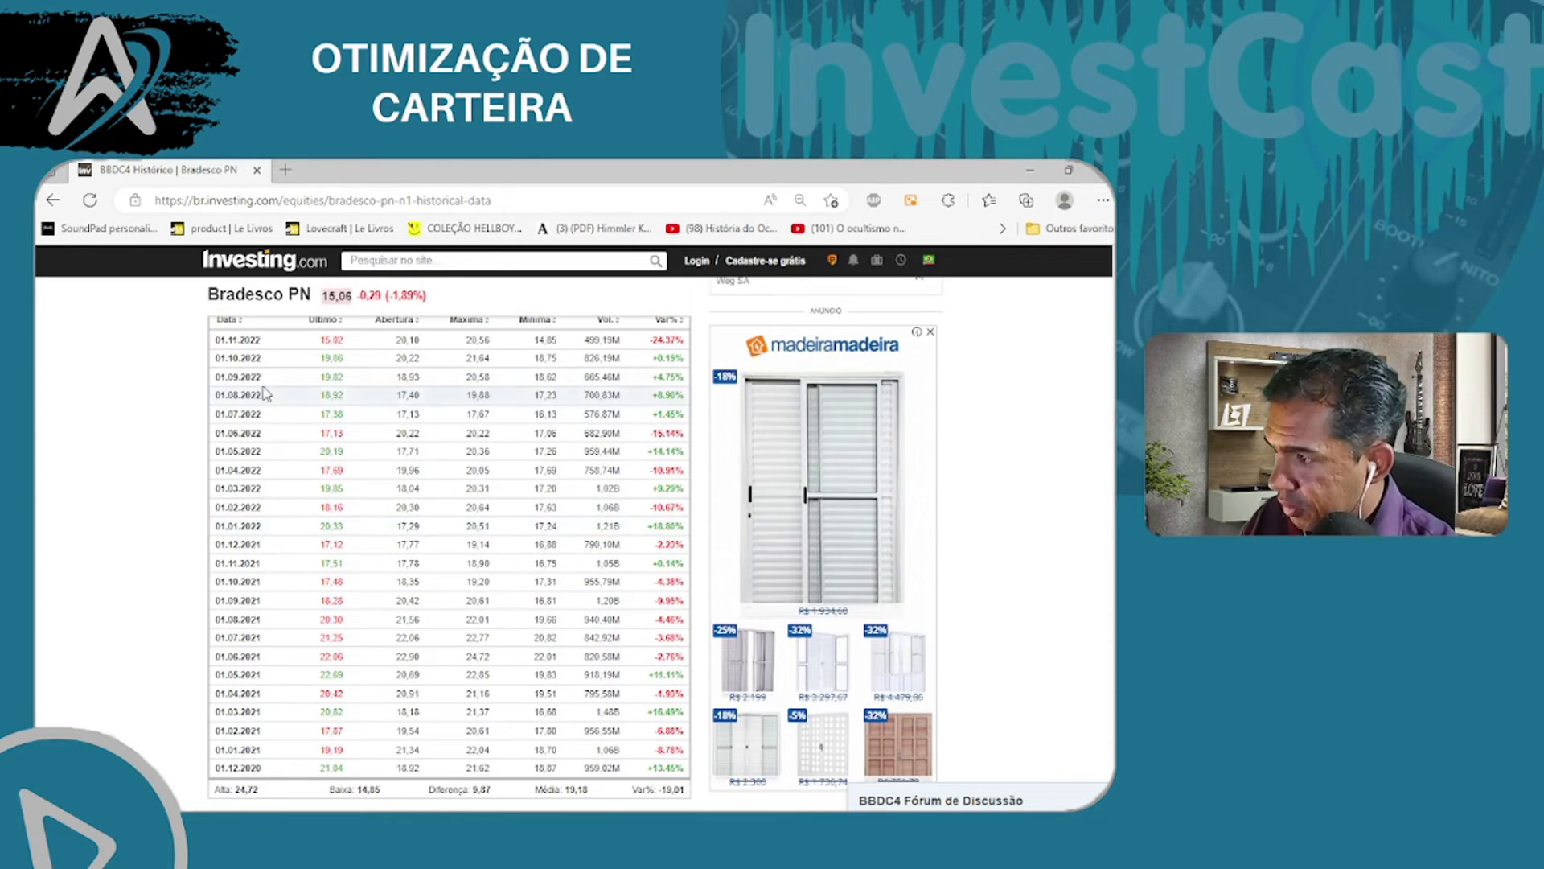
scroll(304, 445, up, 2)
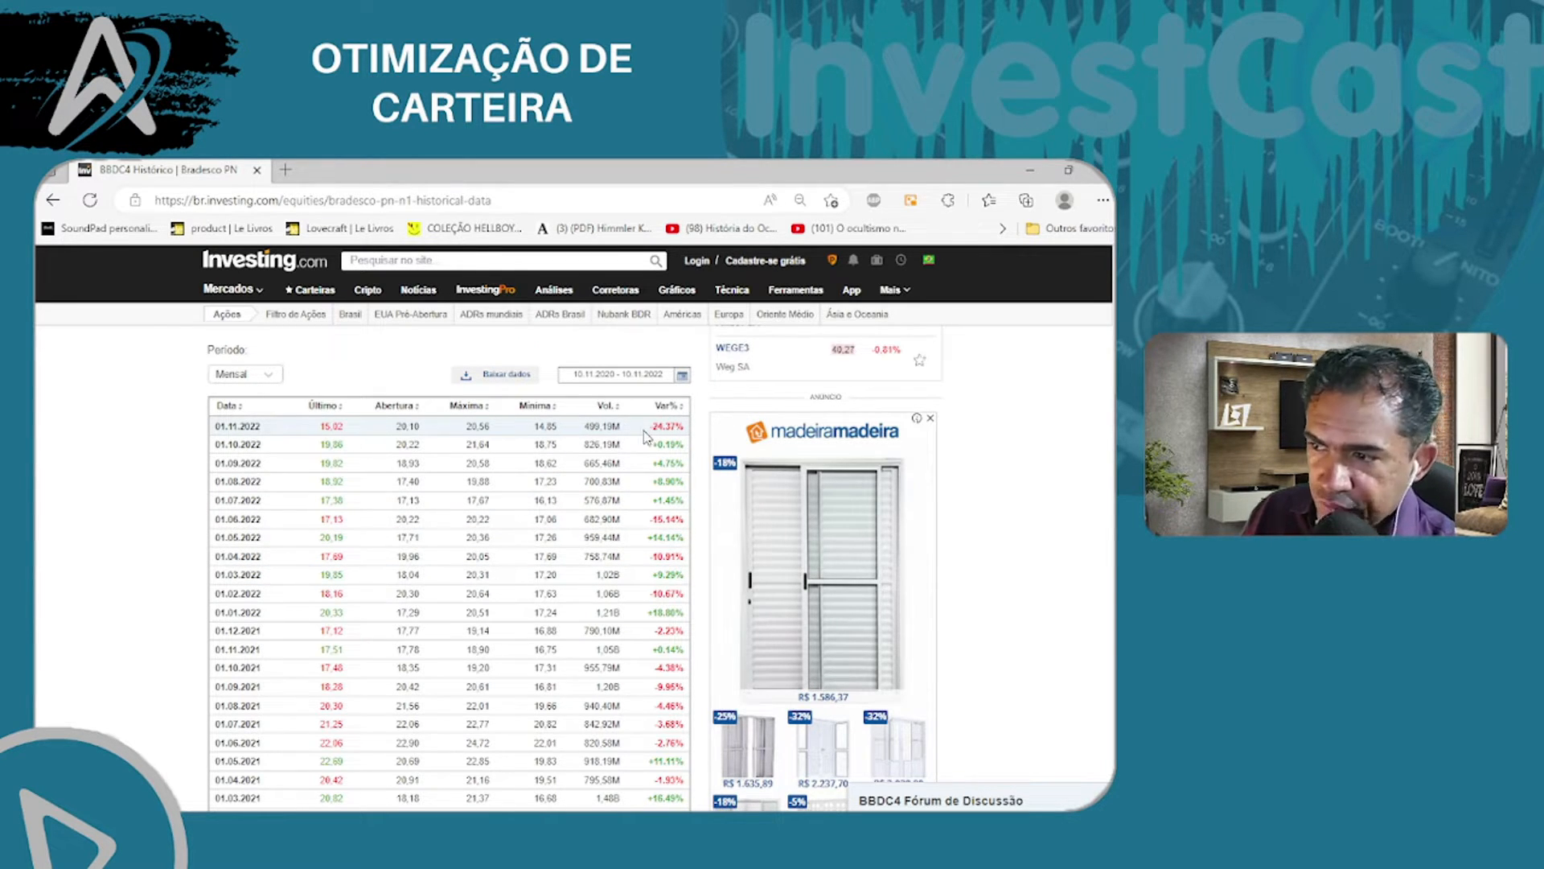
drag(653, 427, 661, 447)
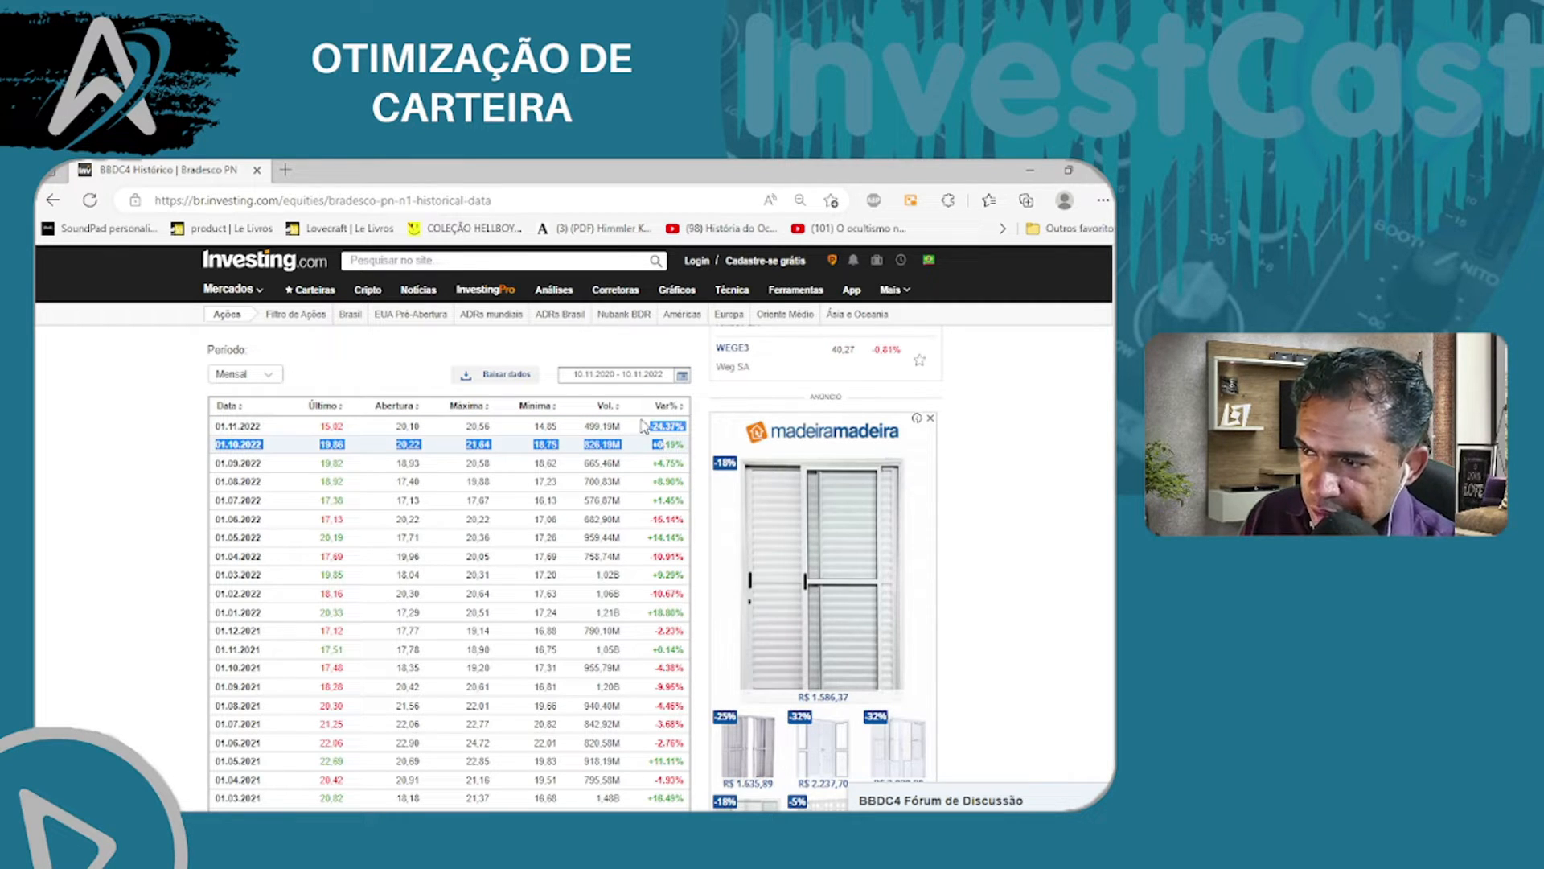
click(142, 475)
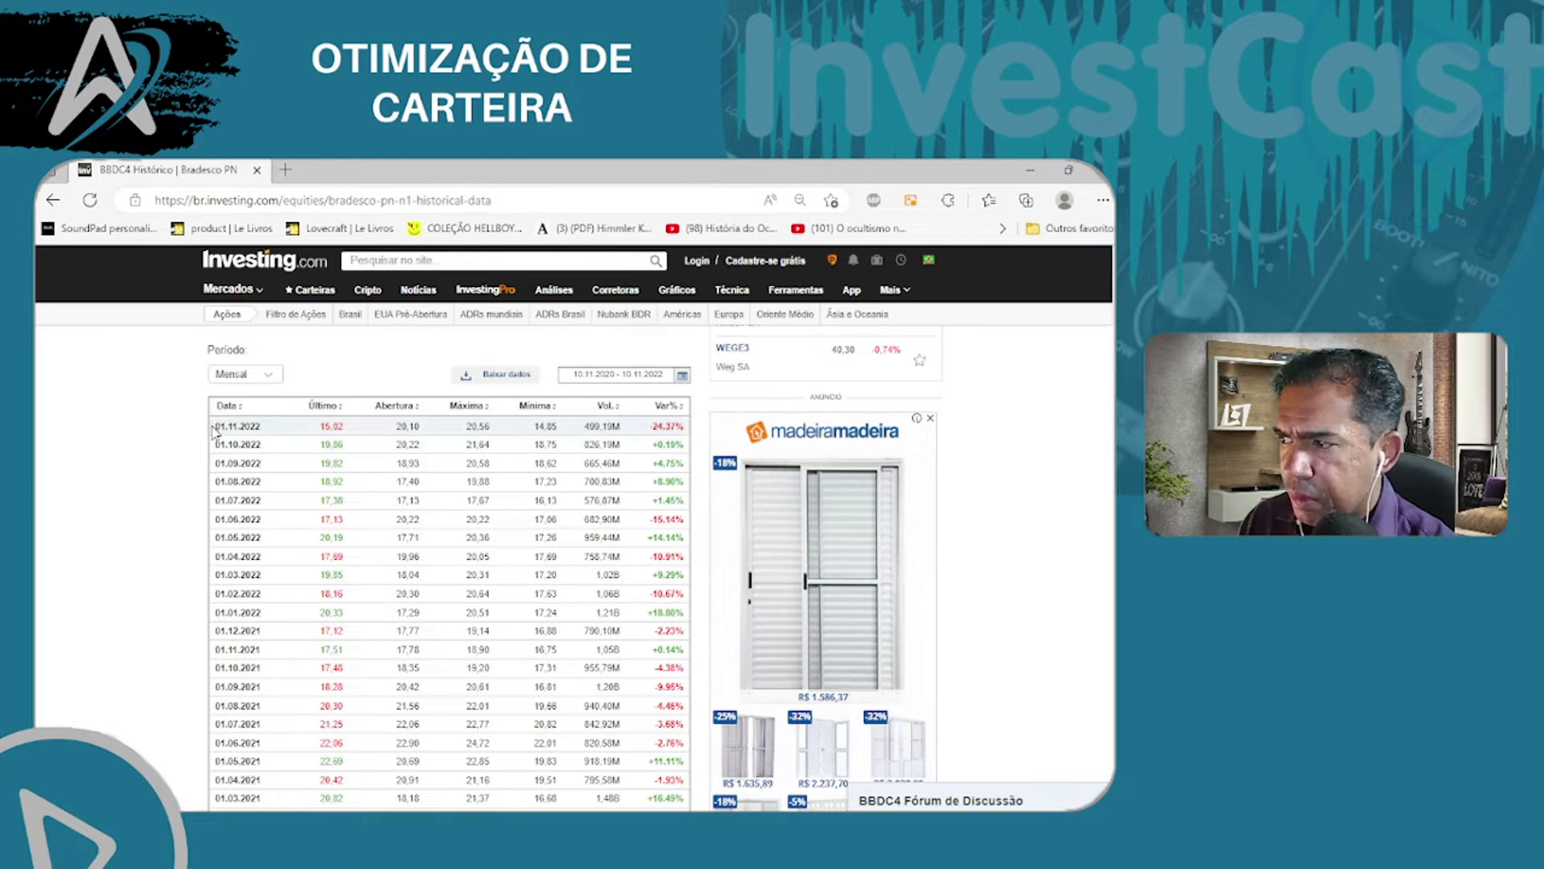
drag(214, 428, 684, 753)
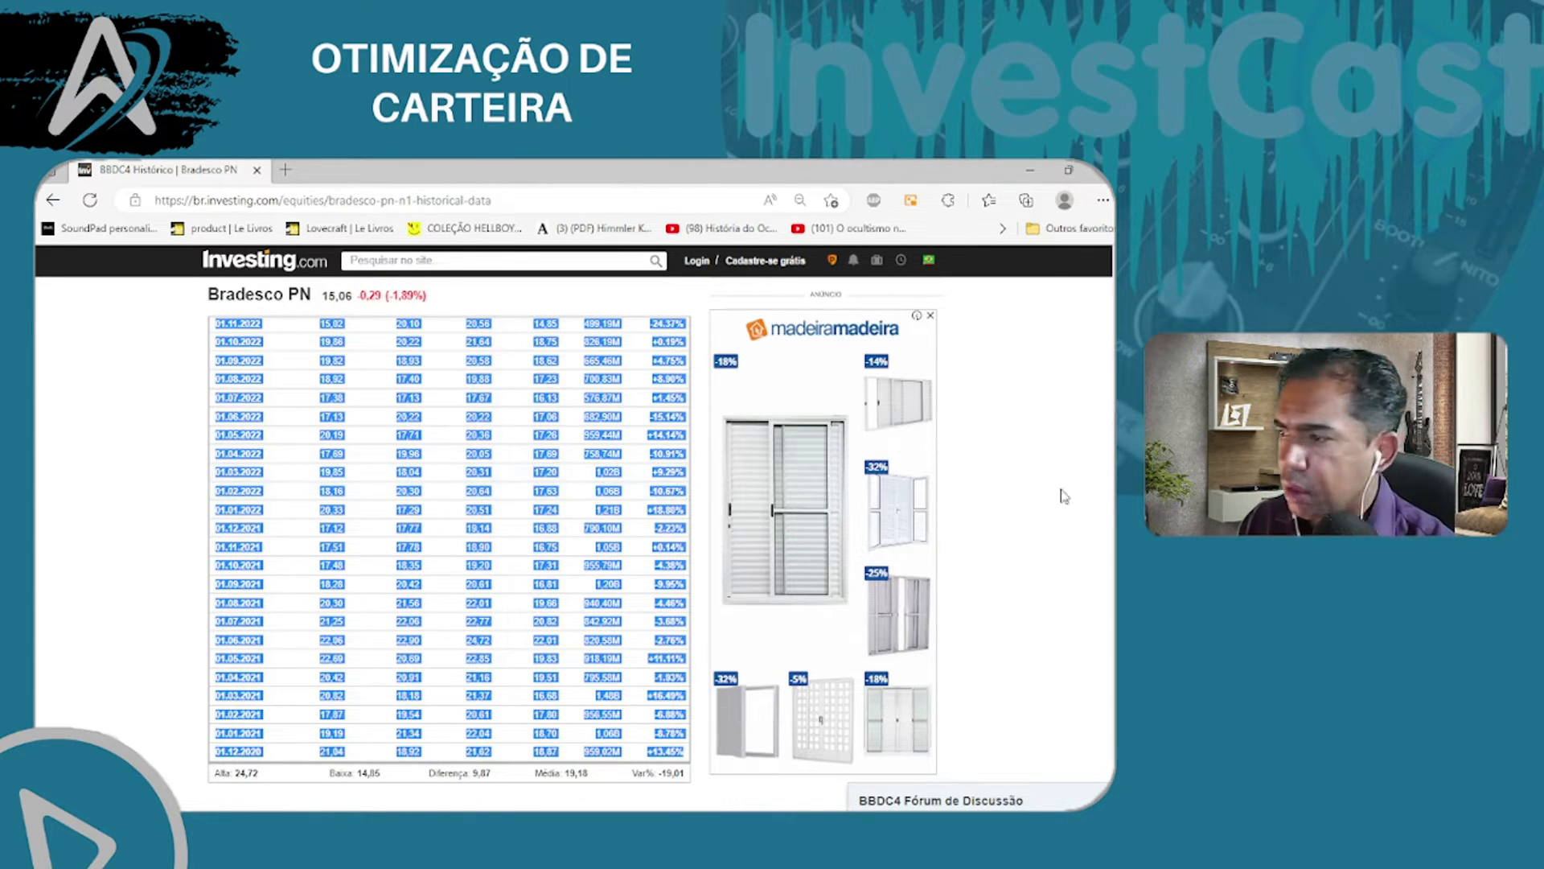
- Switch to the Excel workbook, add a new sheet and paste the copied price table starting at cell B2
key(alt+Tab)
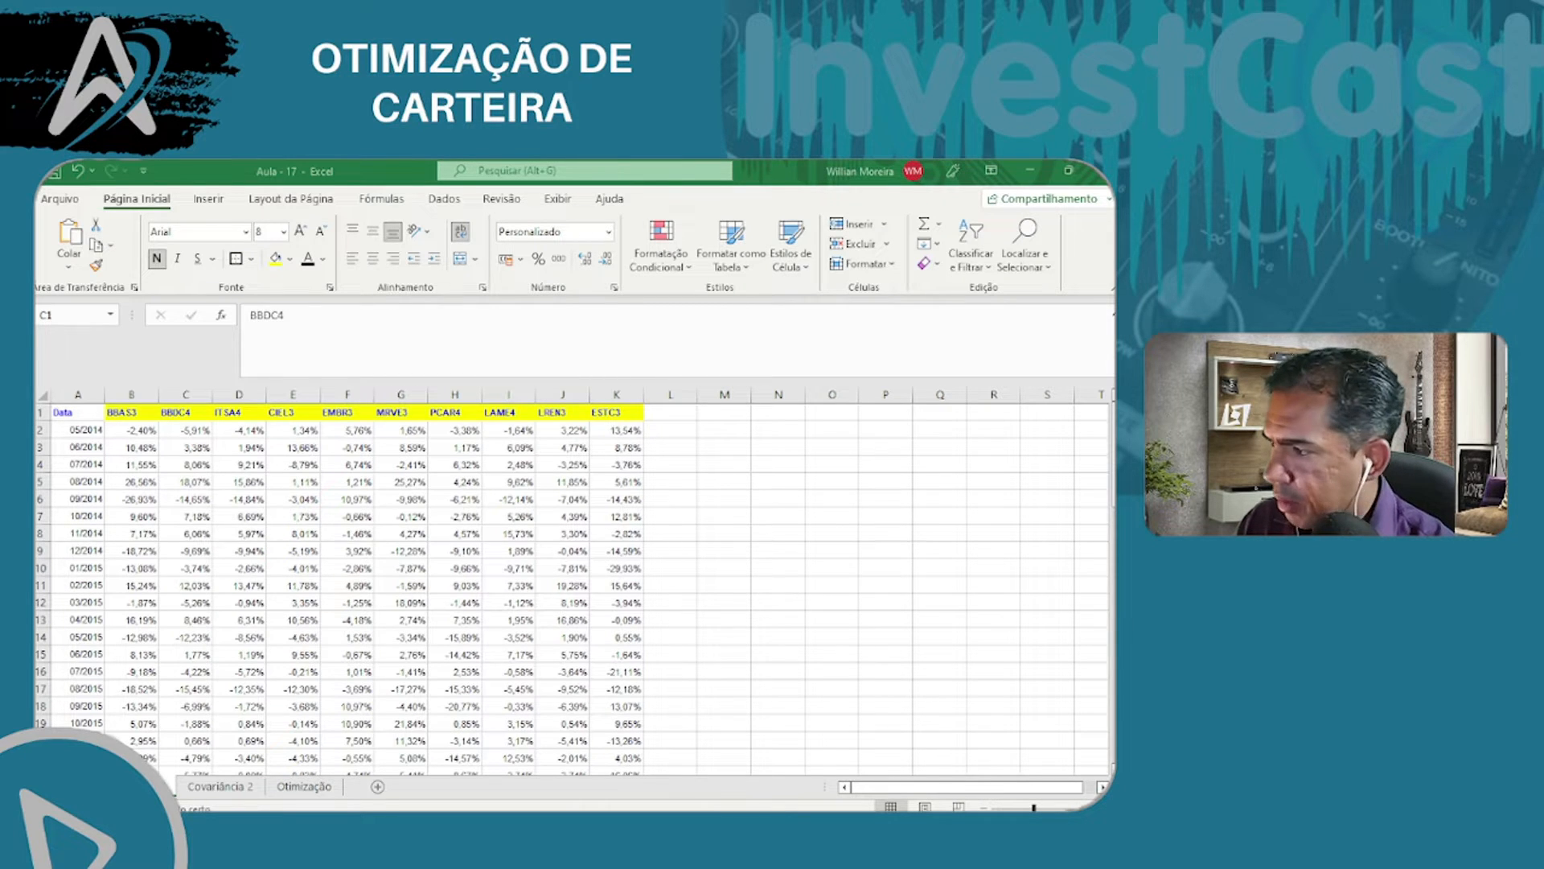
key(alt+Tab)
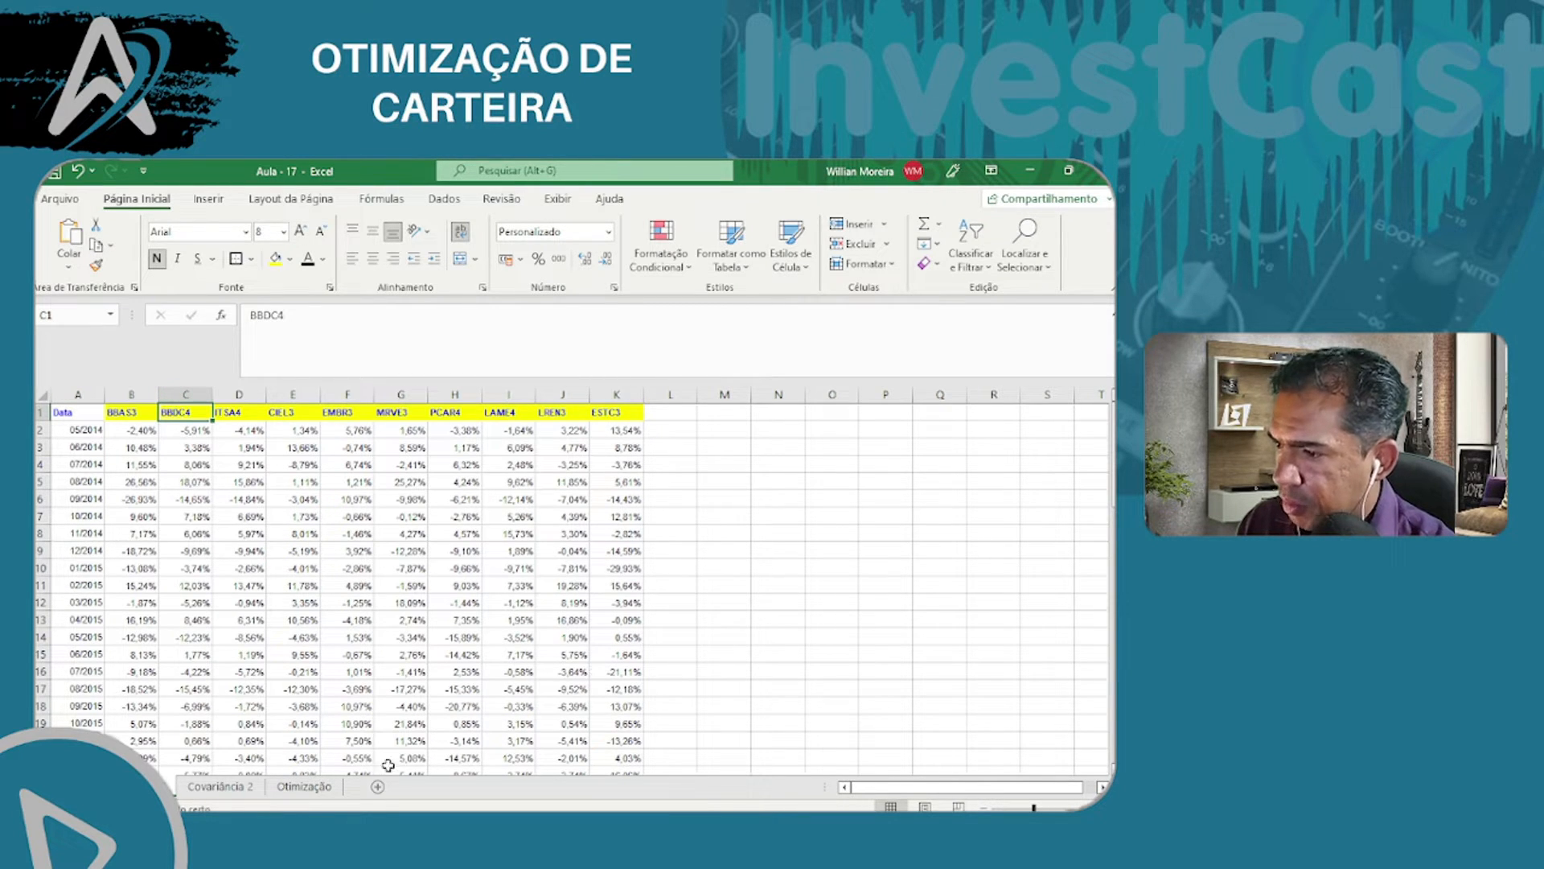
click(382, 790)
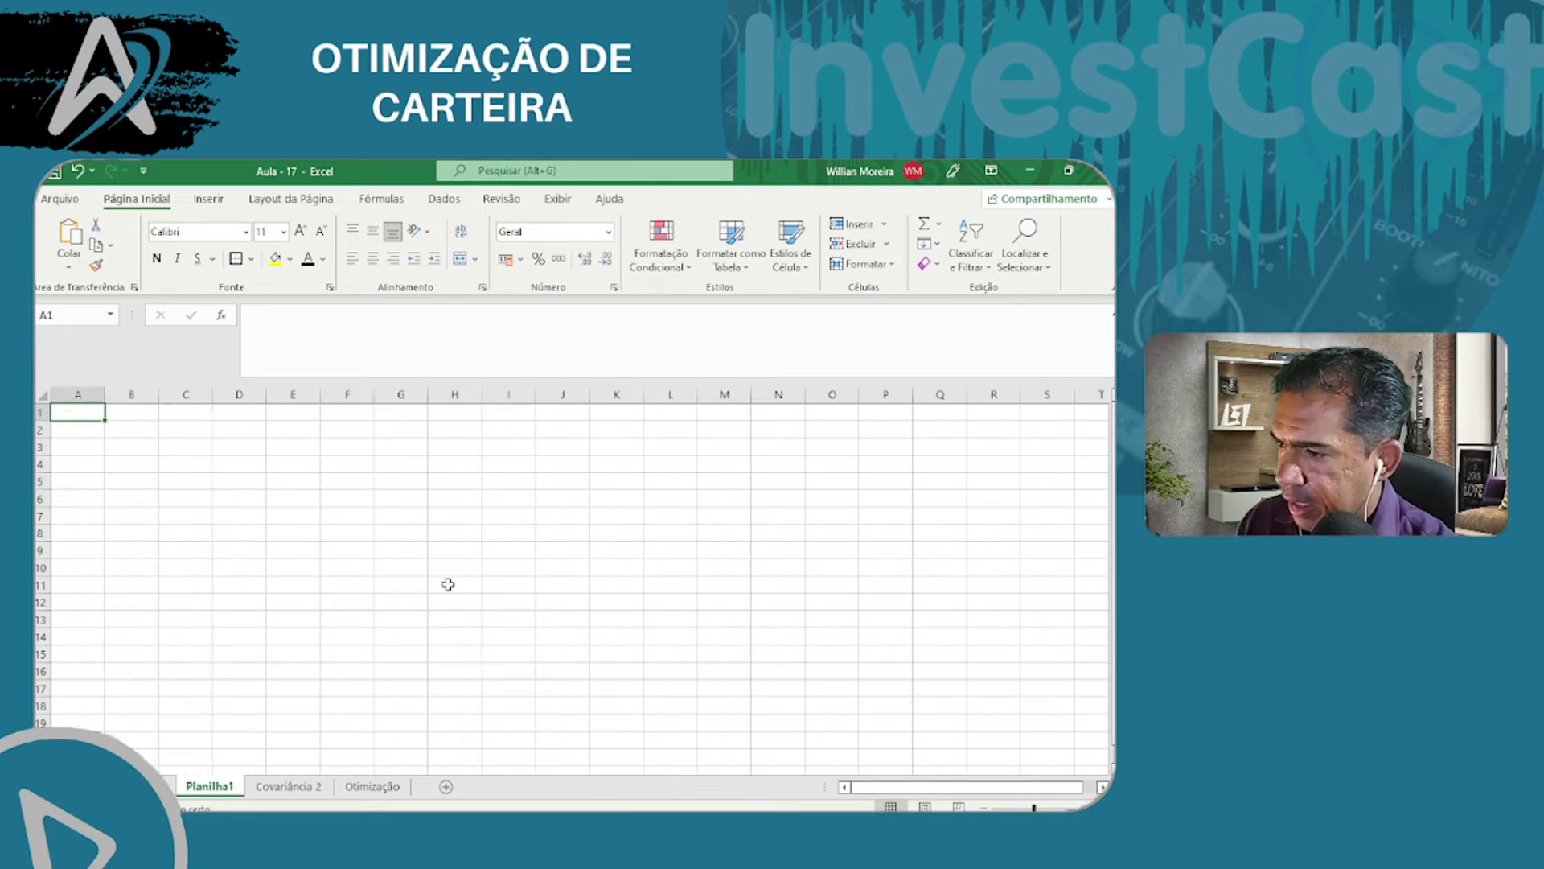
click(154, 433)
key(ctrl+v)
click(559, 485)
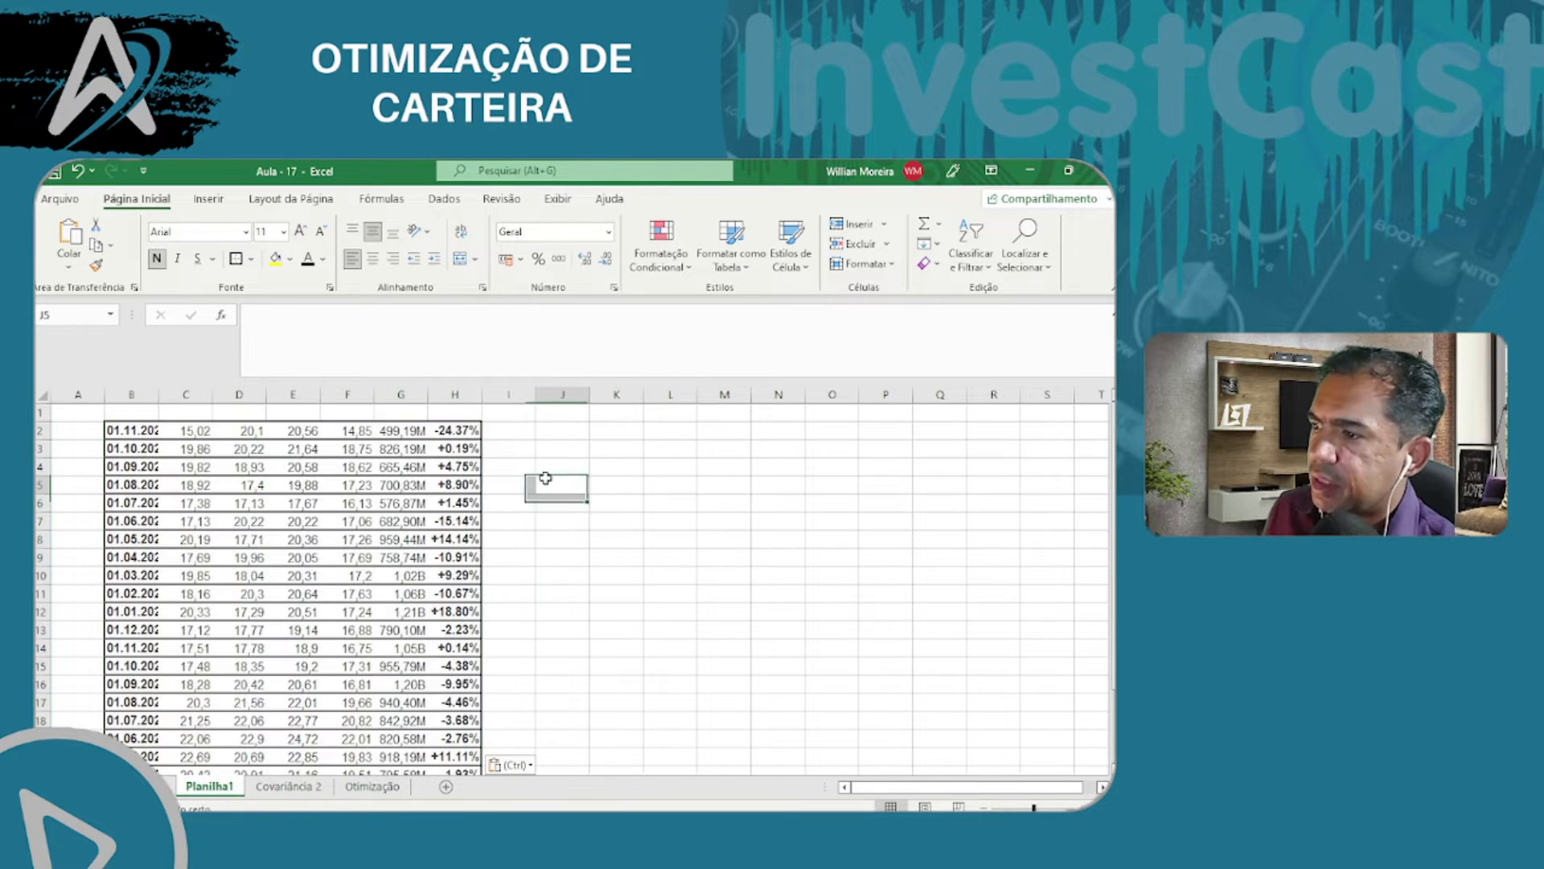
- Enter the header Var in H1 above the percentage changes and delete columns B to G
click(460, 413)
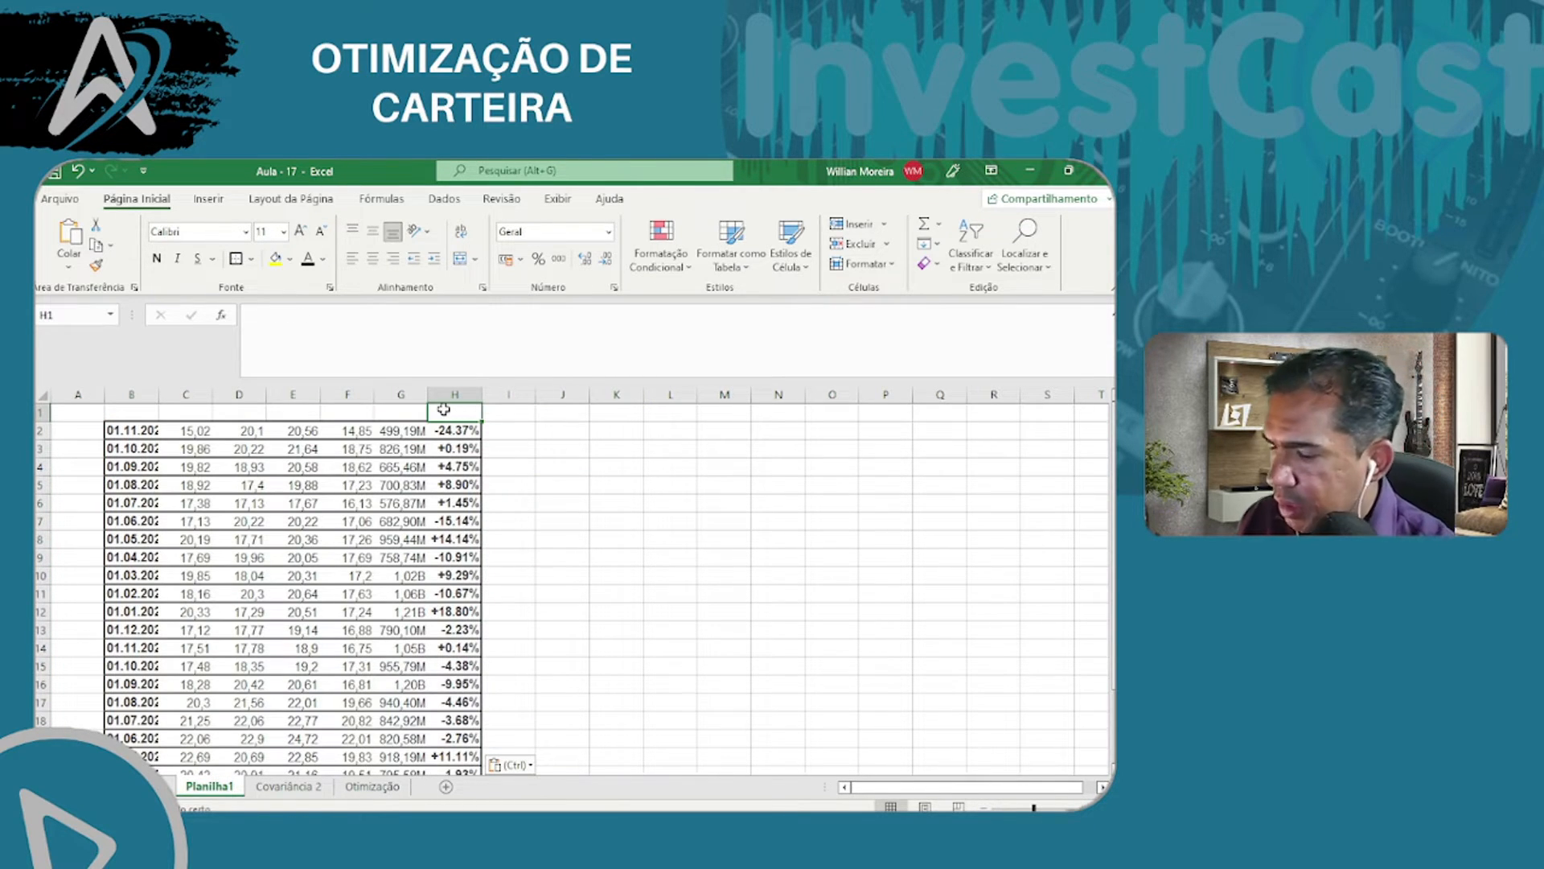
text(Var)
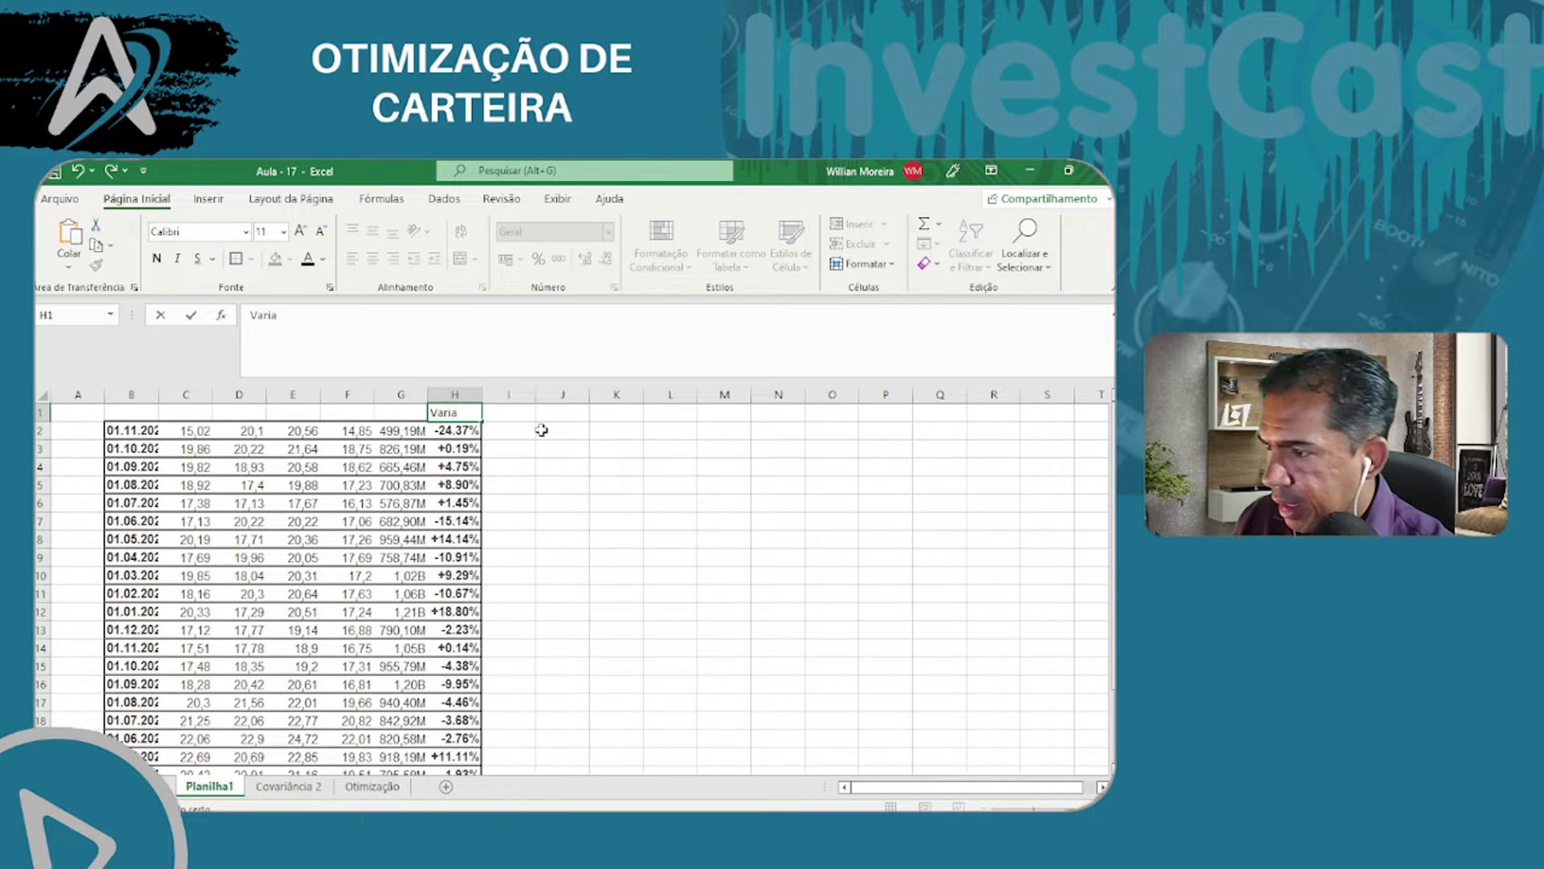
key(Return)
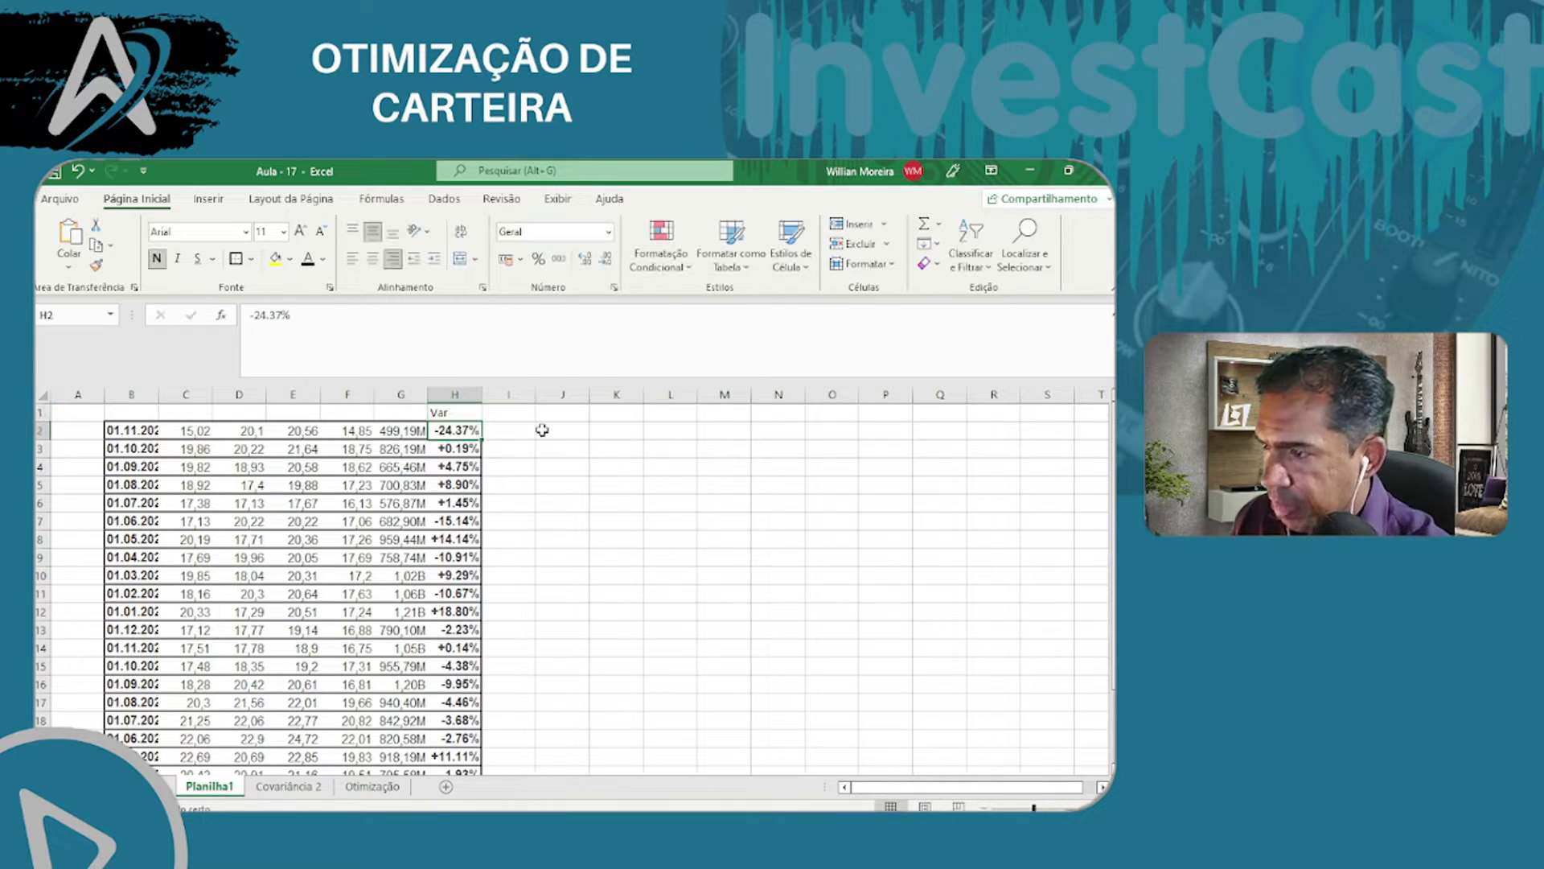
click(394, 395)
drag(394, 395, 132, 395)
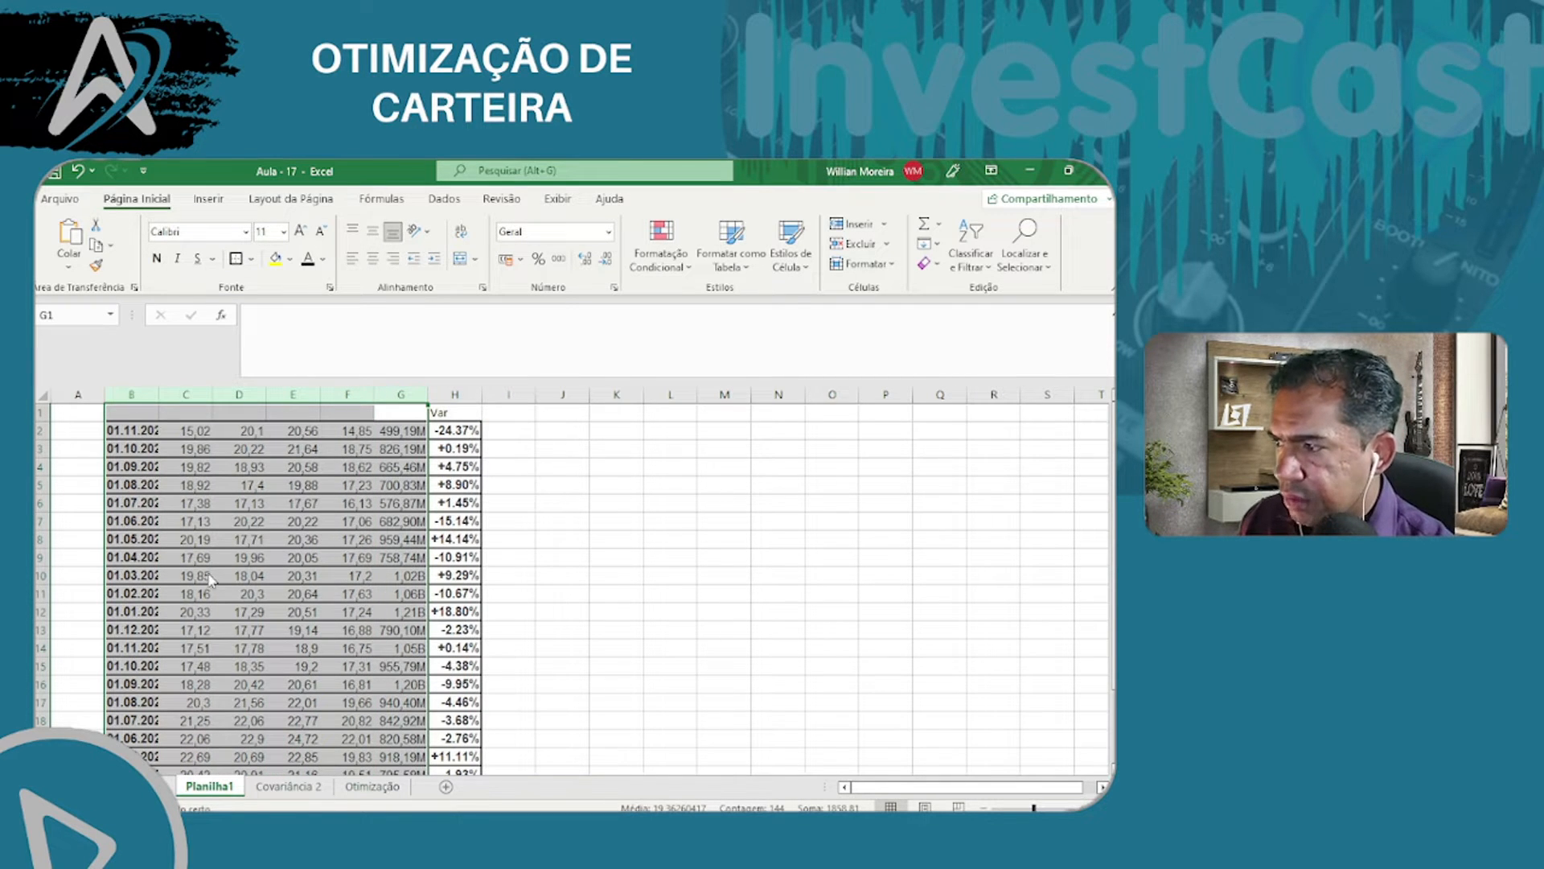
key(ctrl+minus)
click(437, 477)
- Extend the header in cell B1 to read Var BBDC4
click(132, 411)
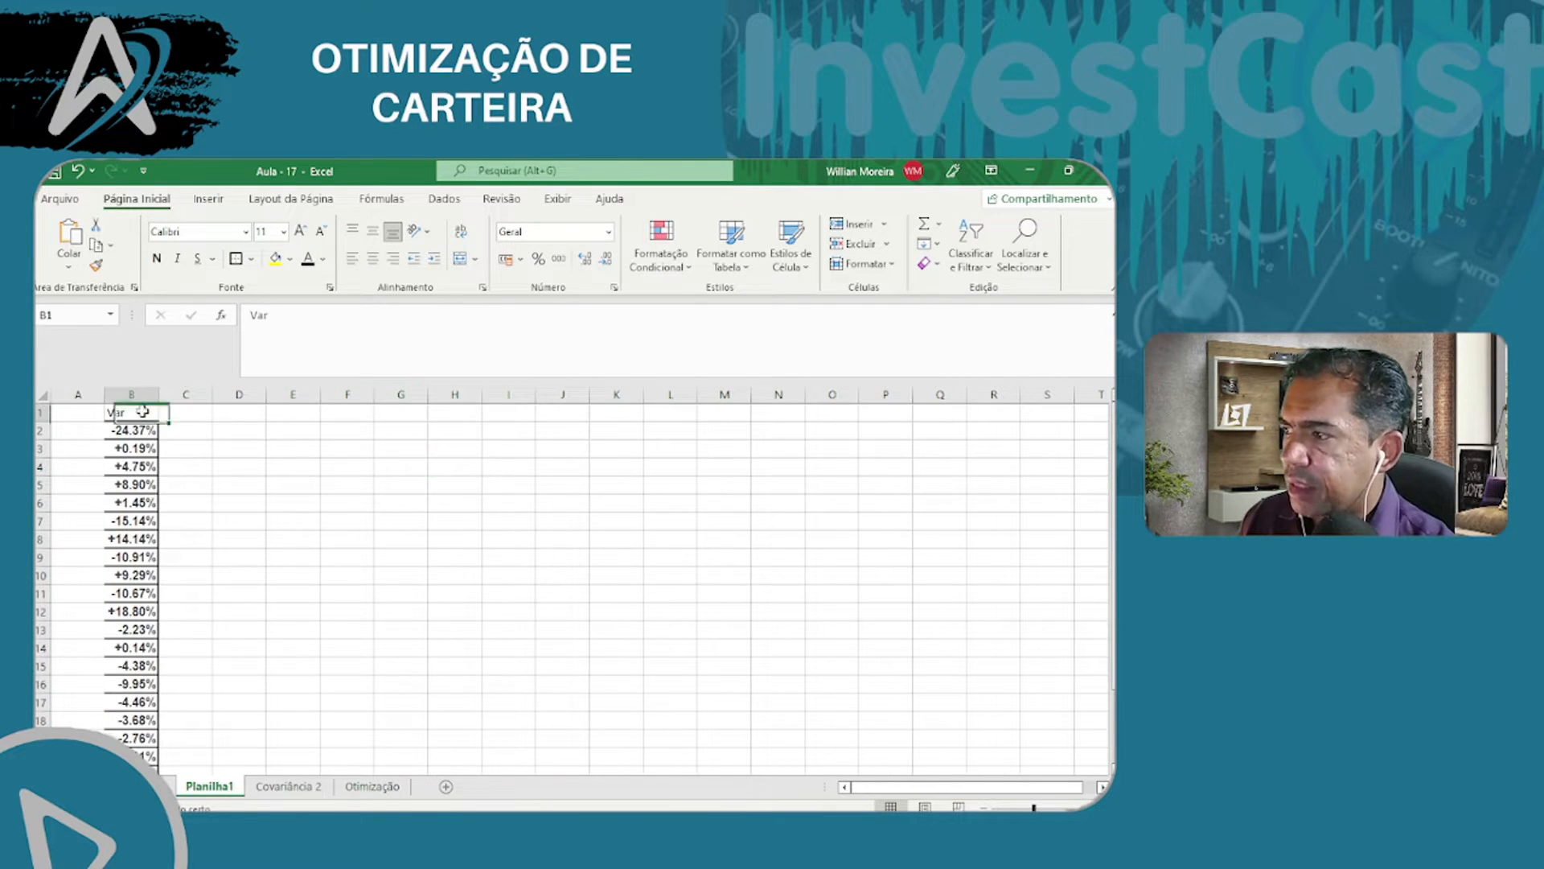
click(300, 331)
text(BB)
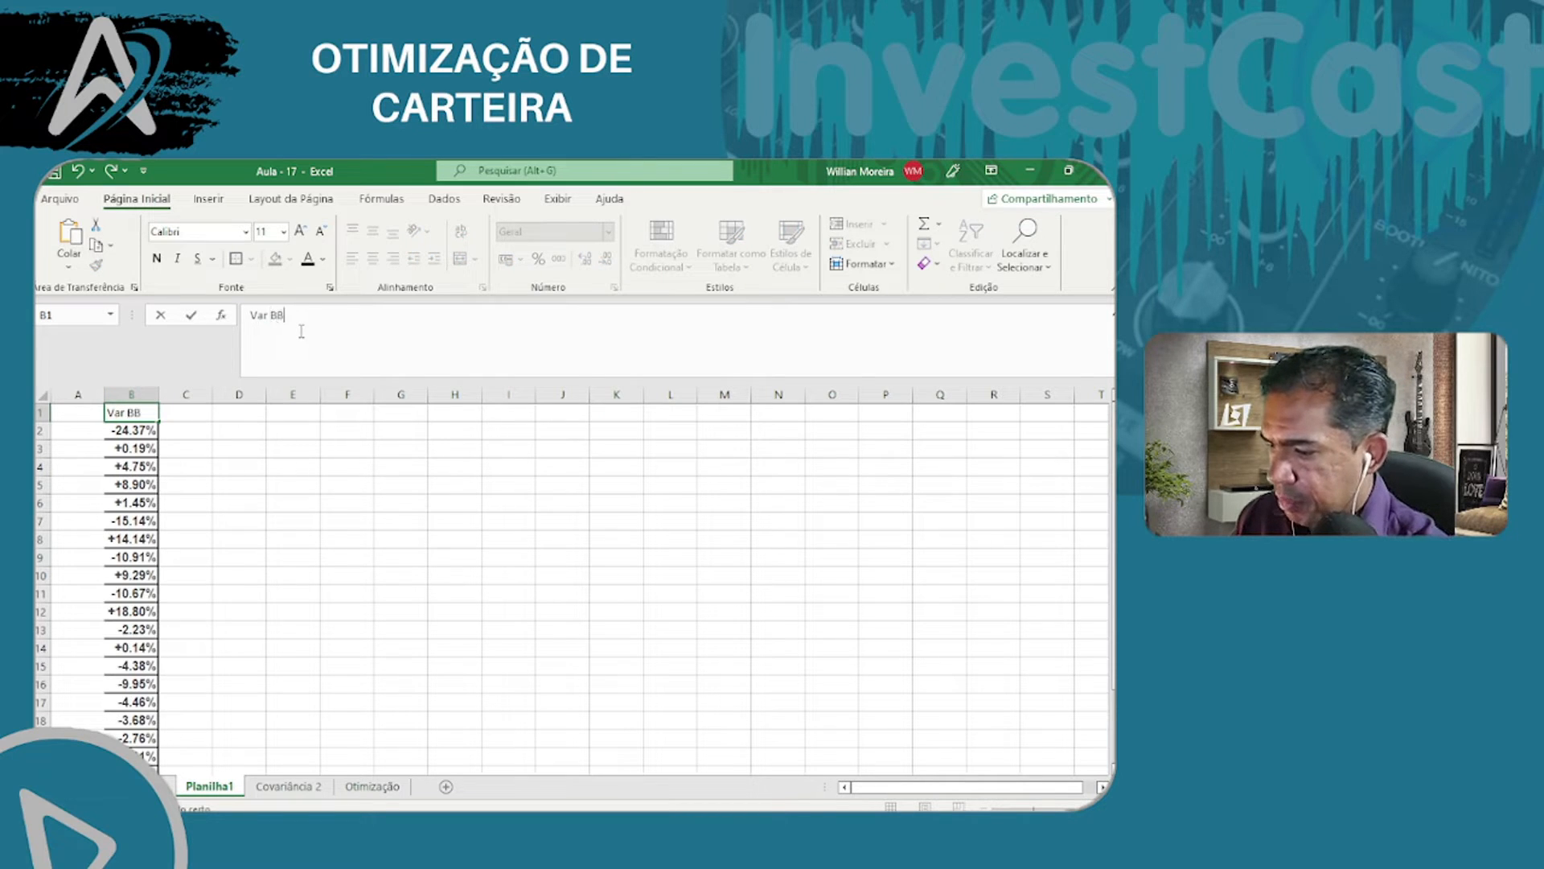
text(DC4)
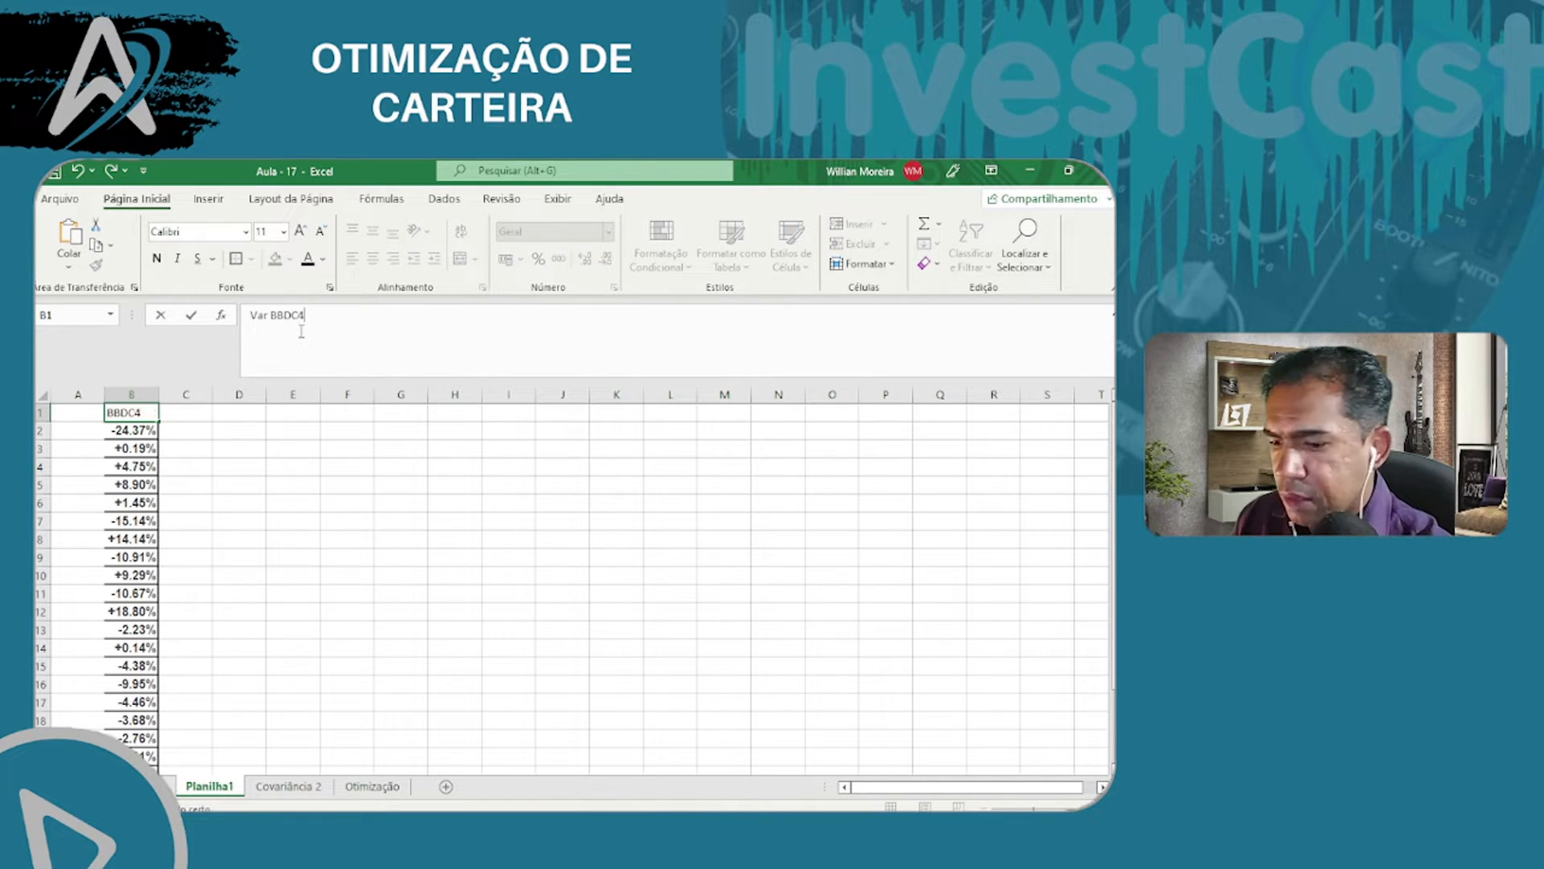
key(Return)
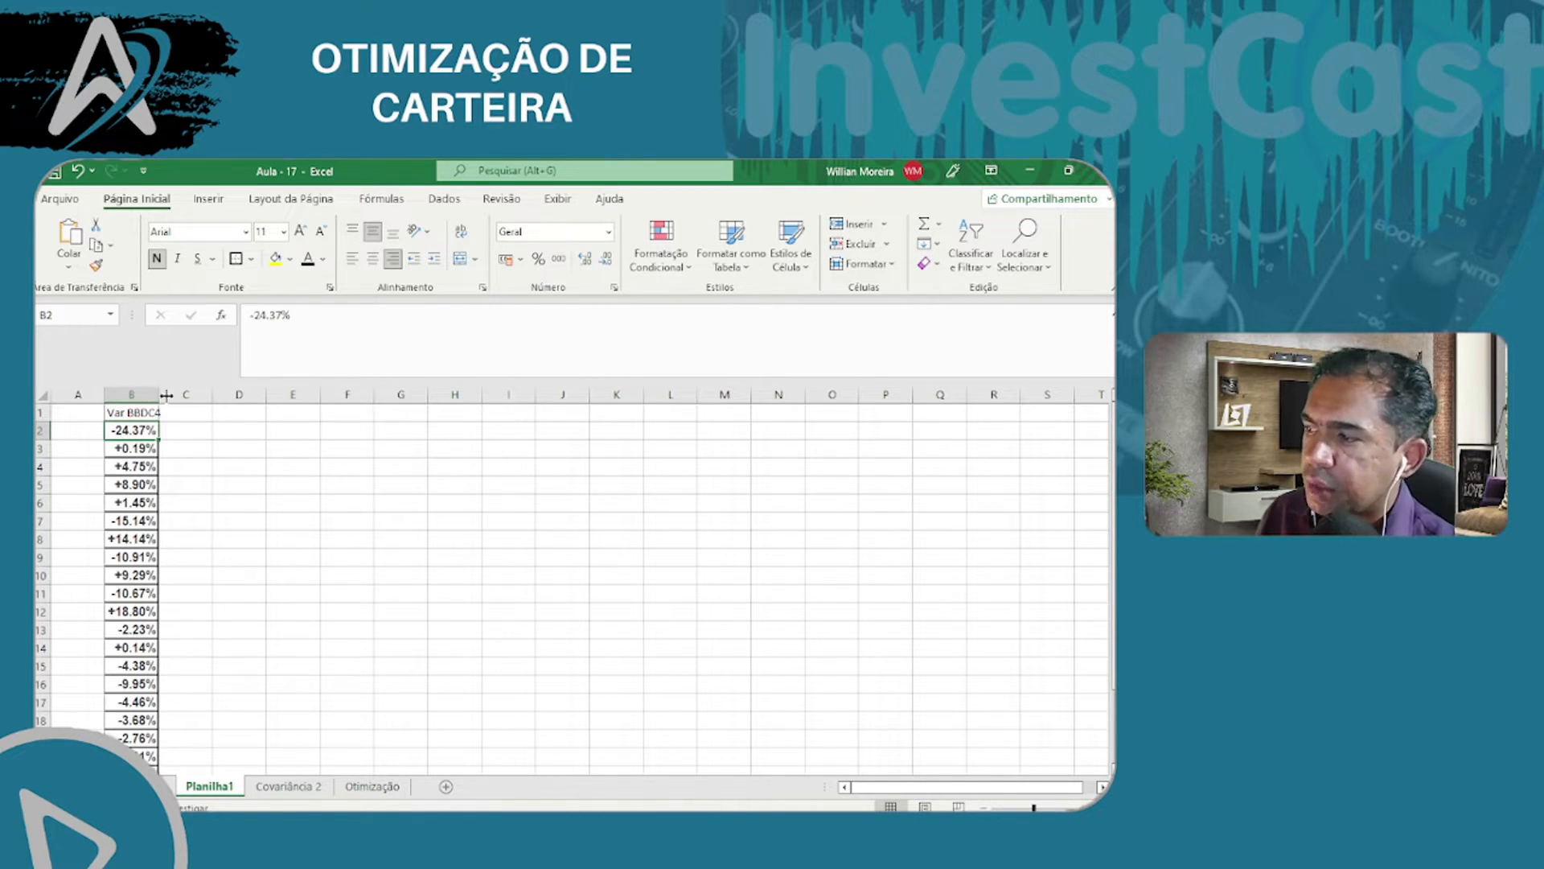
- Widen column B to fit its header and select the whole Var BBDC4 range for border formatting
drag(160, 394, 179, 394)
click(146, 413)
click(157, 384)
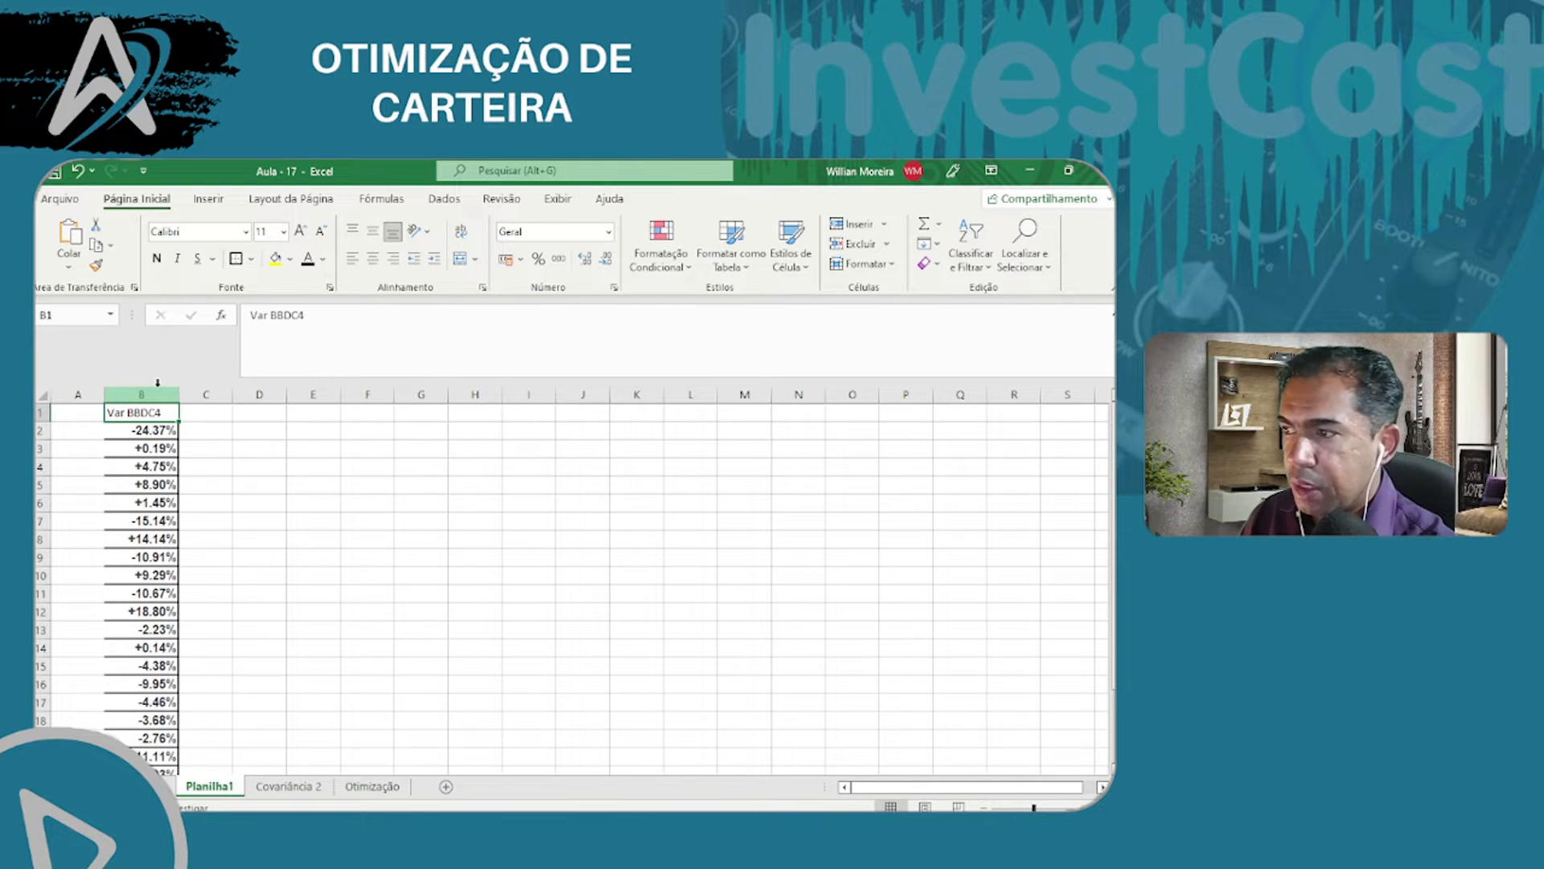
key(ctrl+shift+Down)
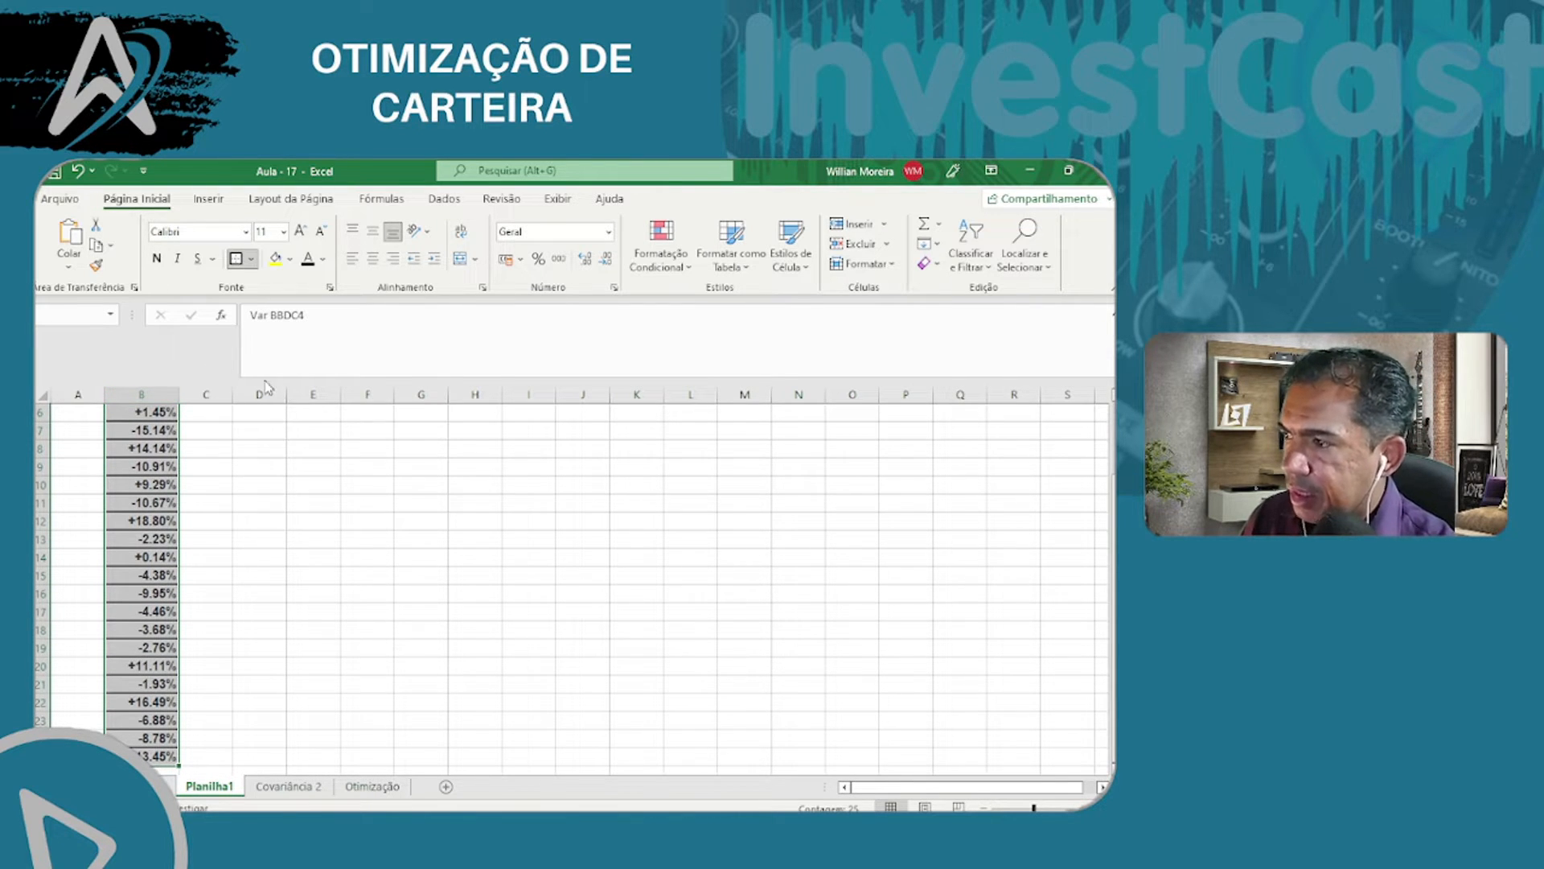
scroll(268, 447, up, 2)
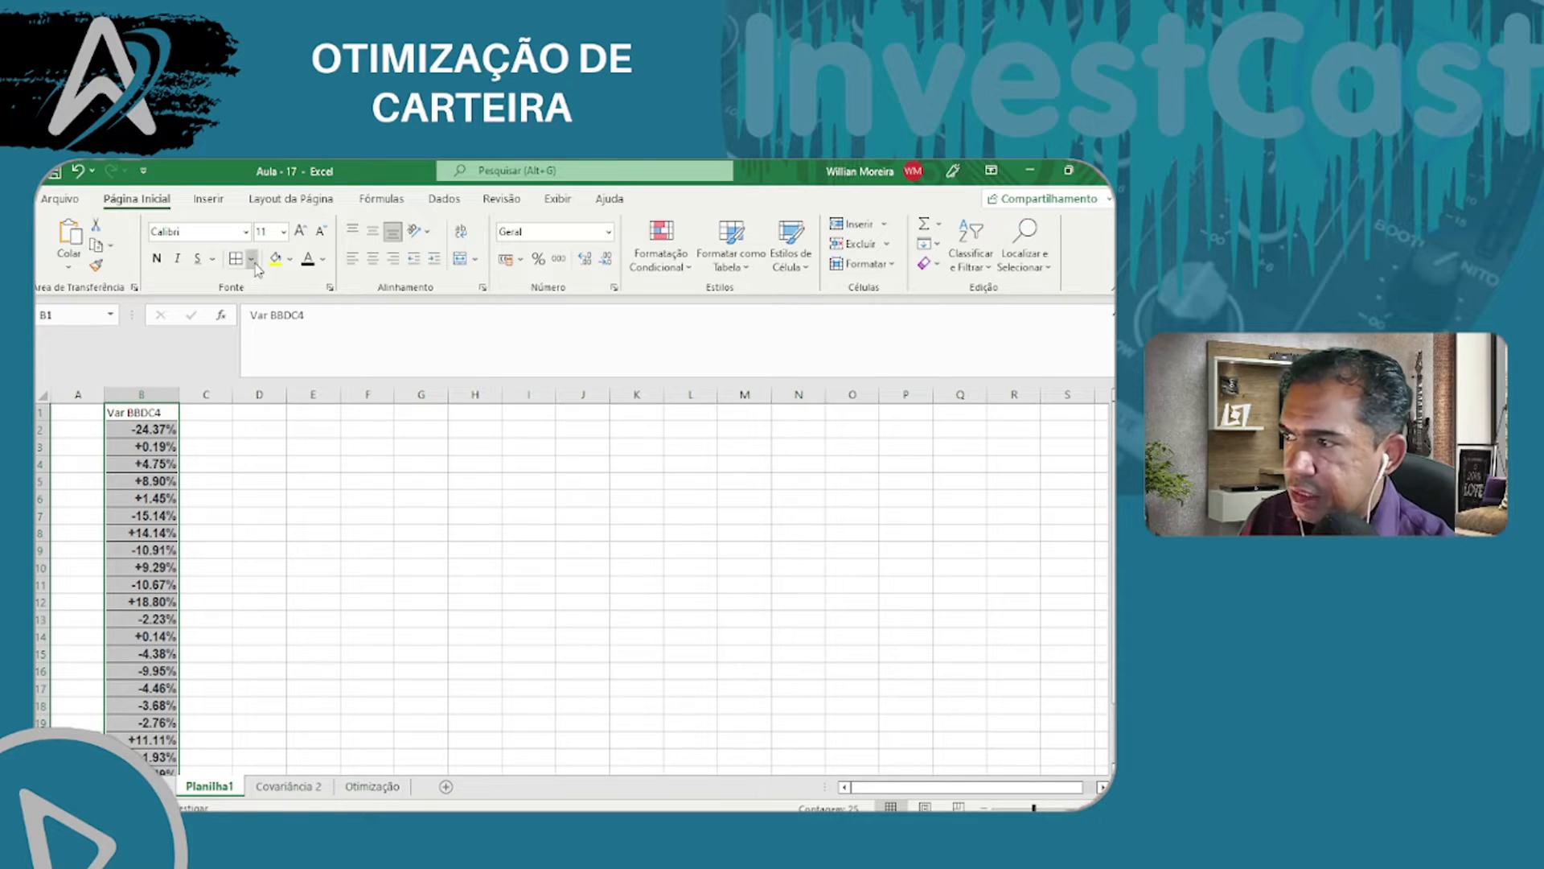
click(169, 442)
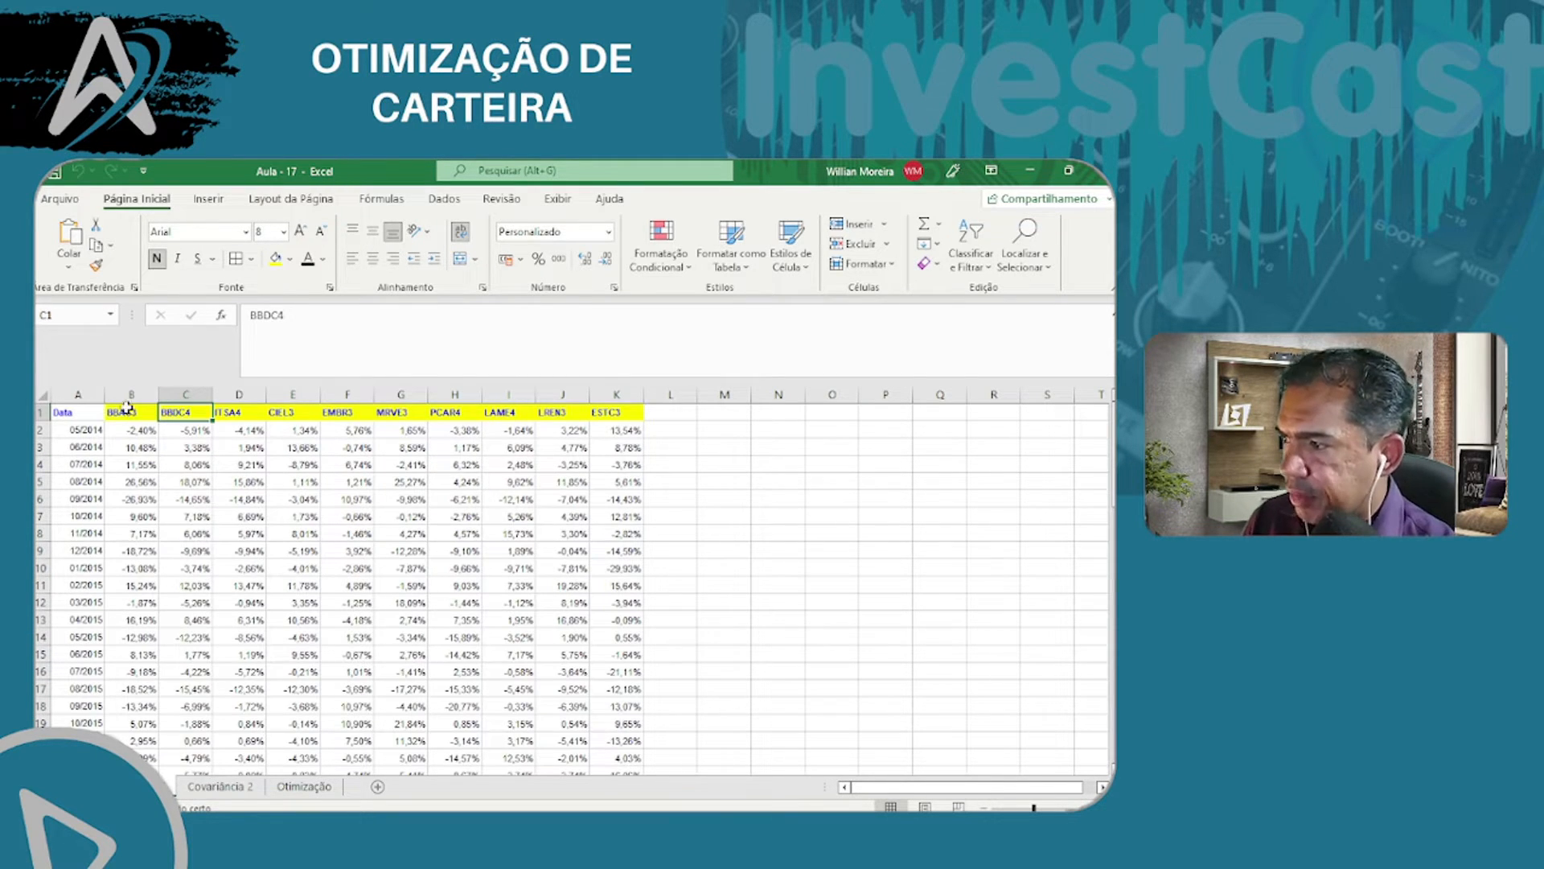
- Review the stock return columns on the returns sheet, from BBAS3 to PCAR4, and go to the last BBAS3 return
click(132, 394)
click(186, 394)
click(239, 395)
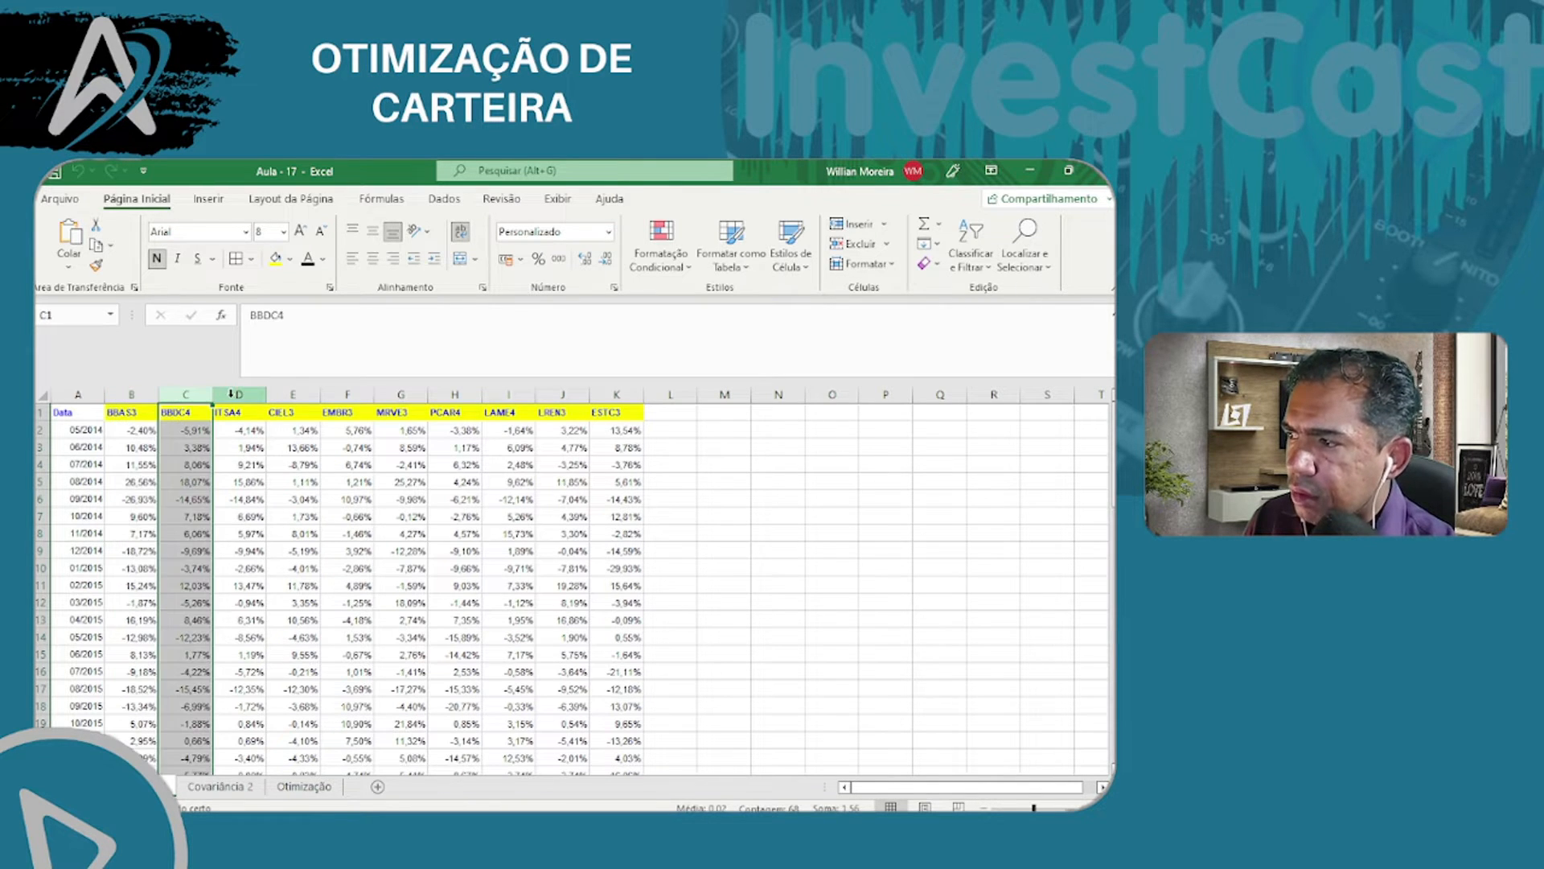
click(401, 394)
click(455, 394)
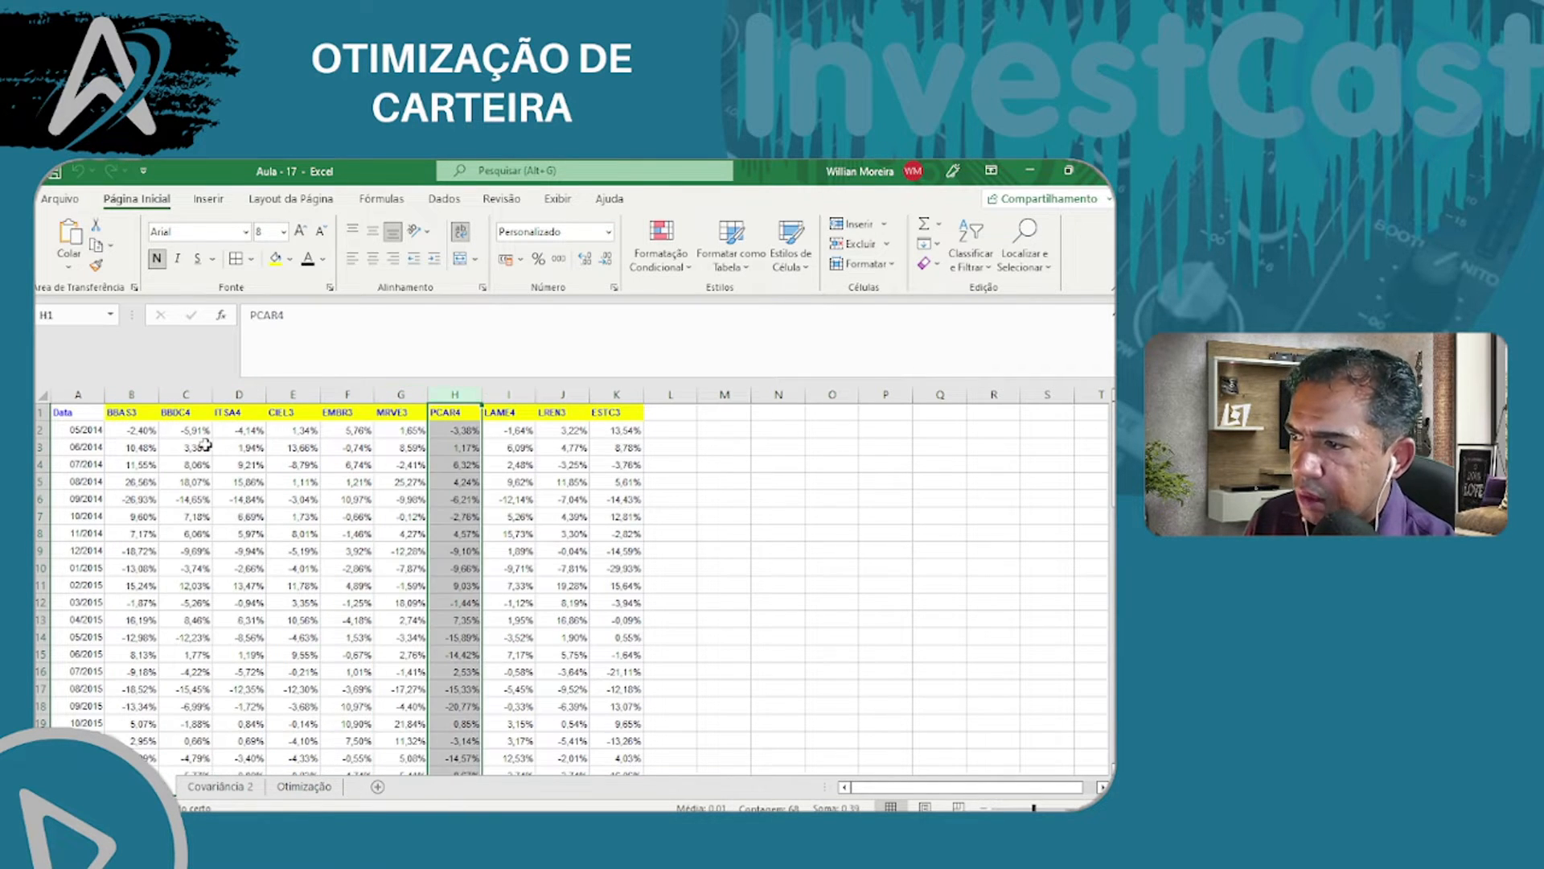
click(132, 448)
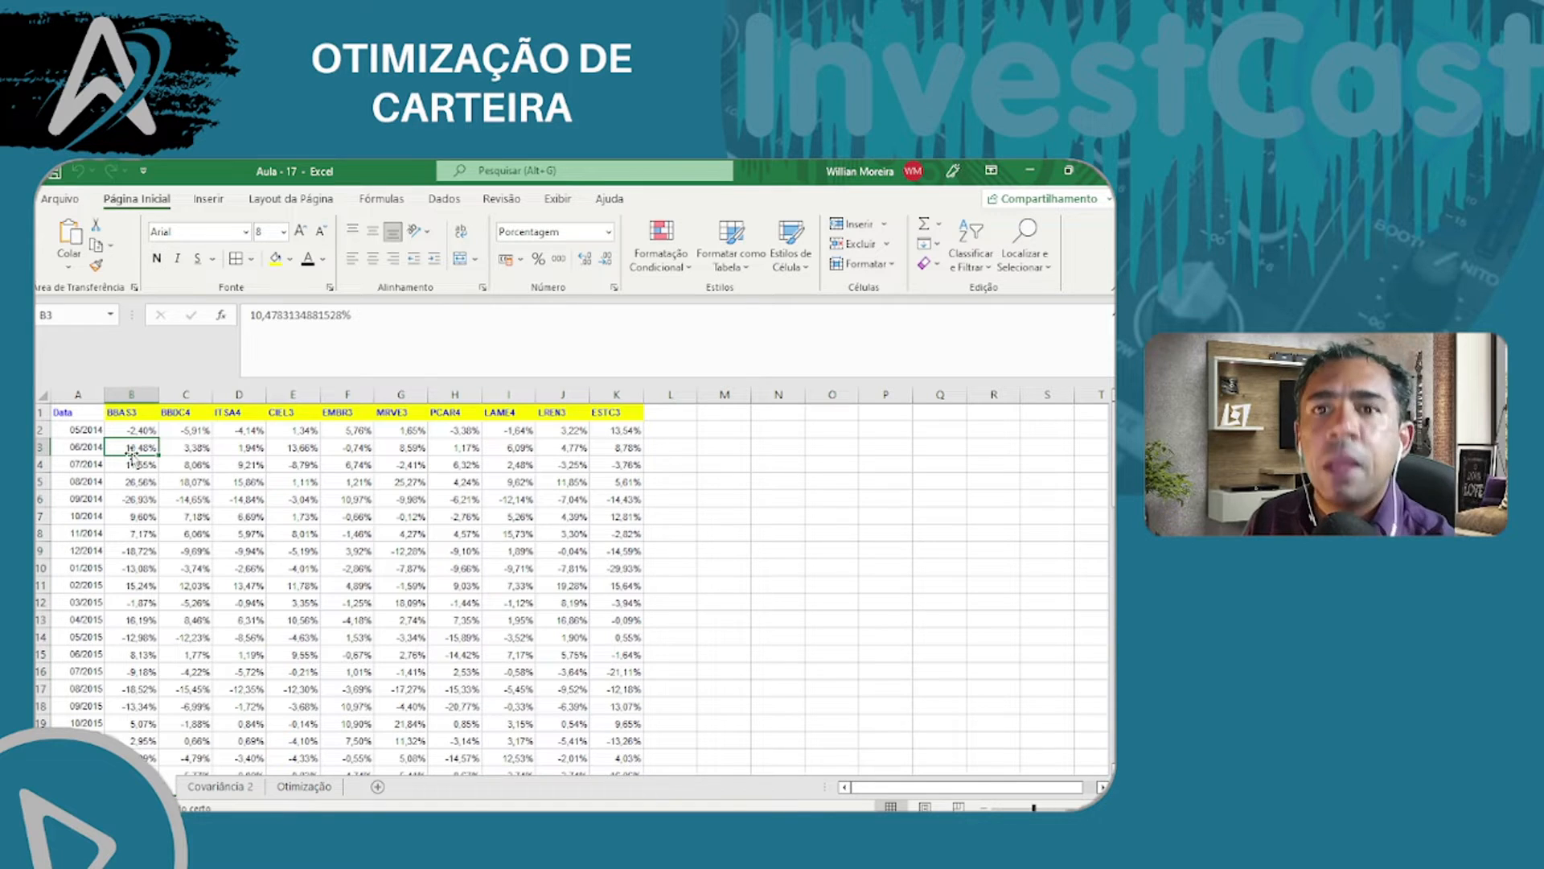
double_click(132, 455)
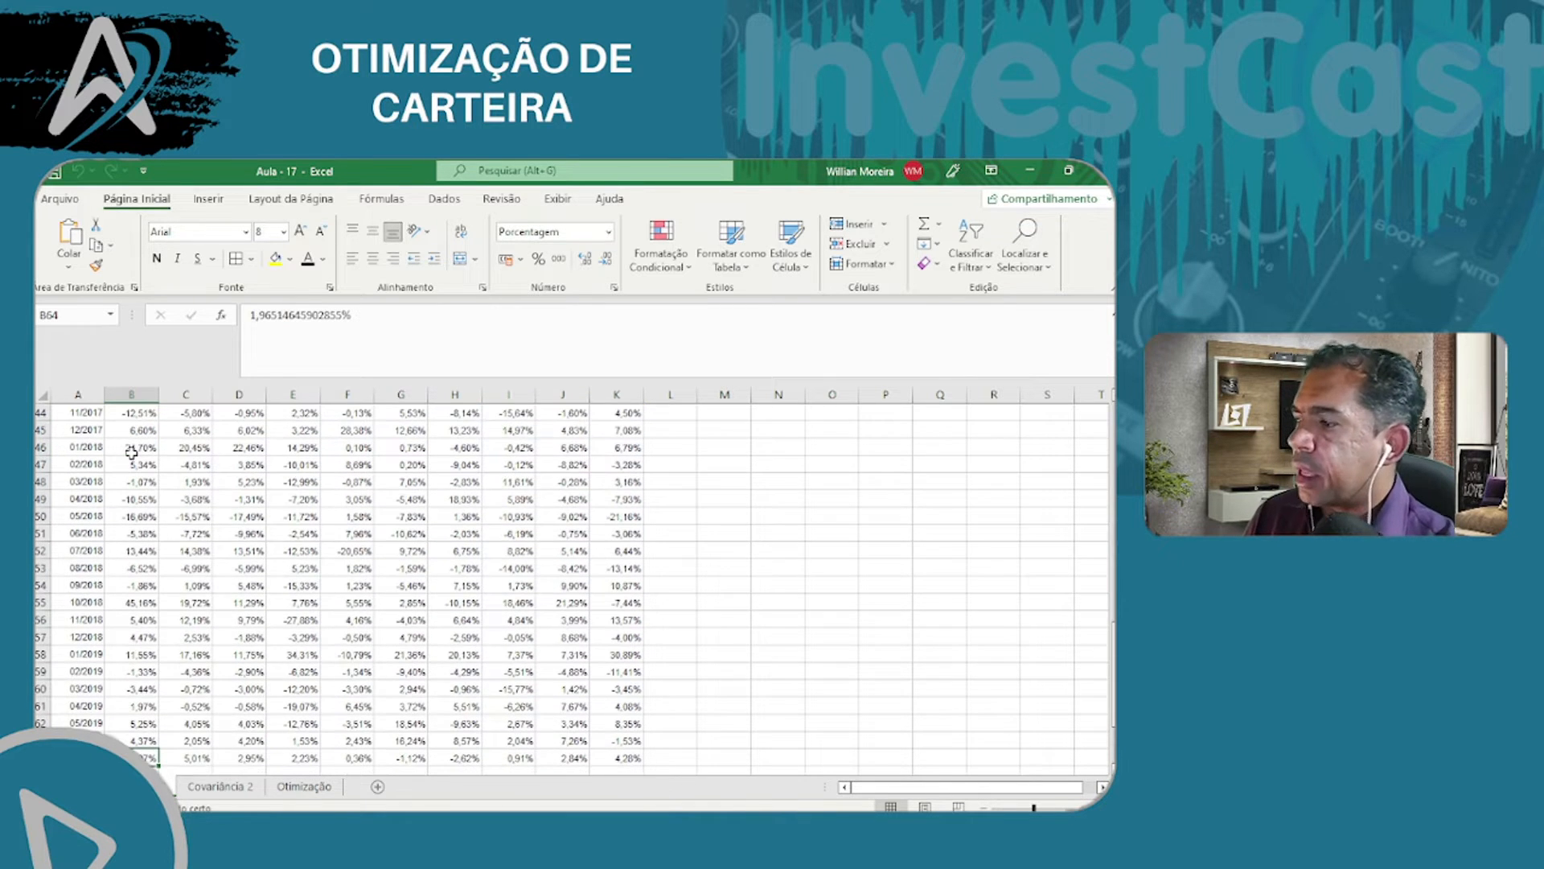
- Copy the Retorno and Dev. labels from A66:A67 to A70:A71
scroll(125, 460, down, 2)
scroll(155, 506, down, 1)
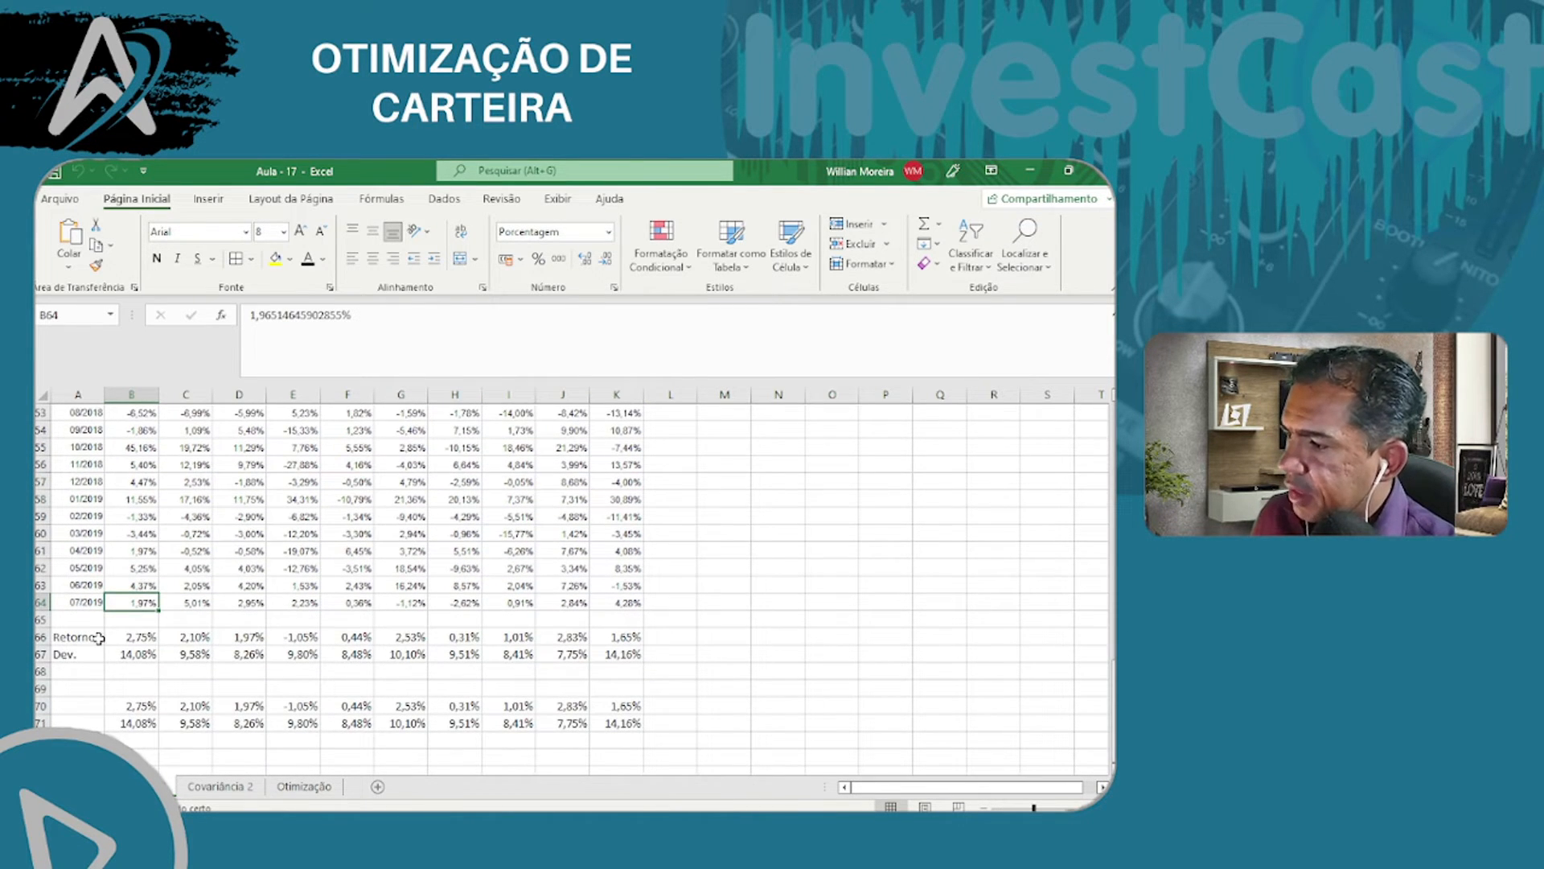
drag(93, 637, 90, 654)
key(ctrl+c)
click(93, 705)
key(ctrl+v)
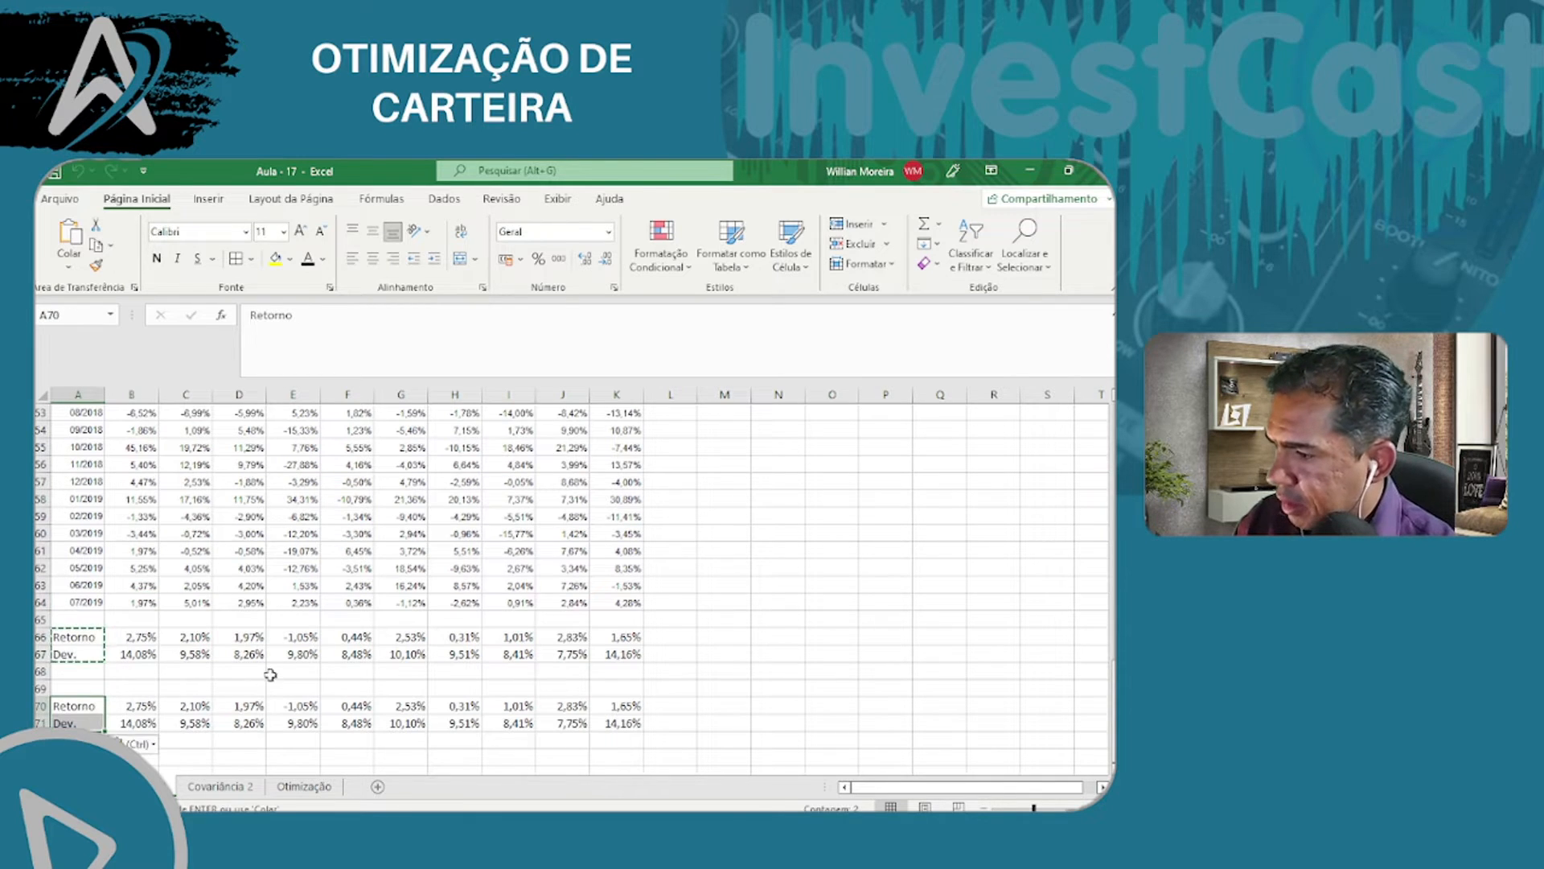
key(Escape)
- Inspect the average formula for BBAS3's return in B66 and the range of monthly returns it covers
click(80, 639)
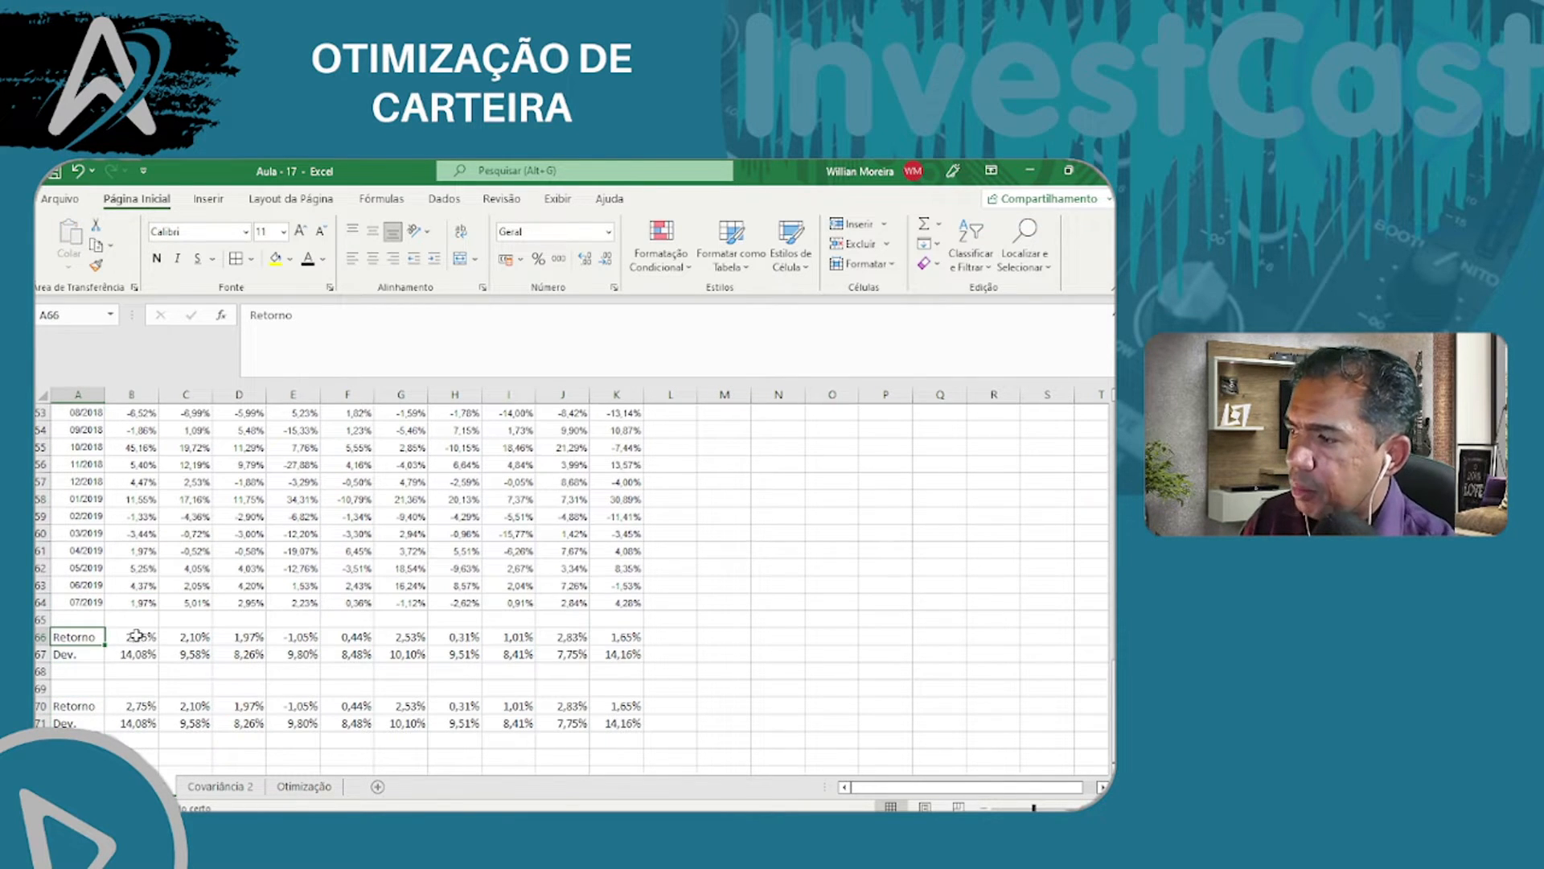
click(135, 636)
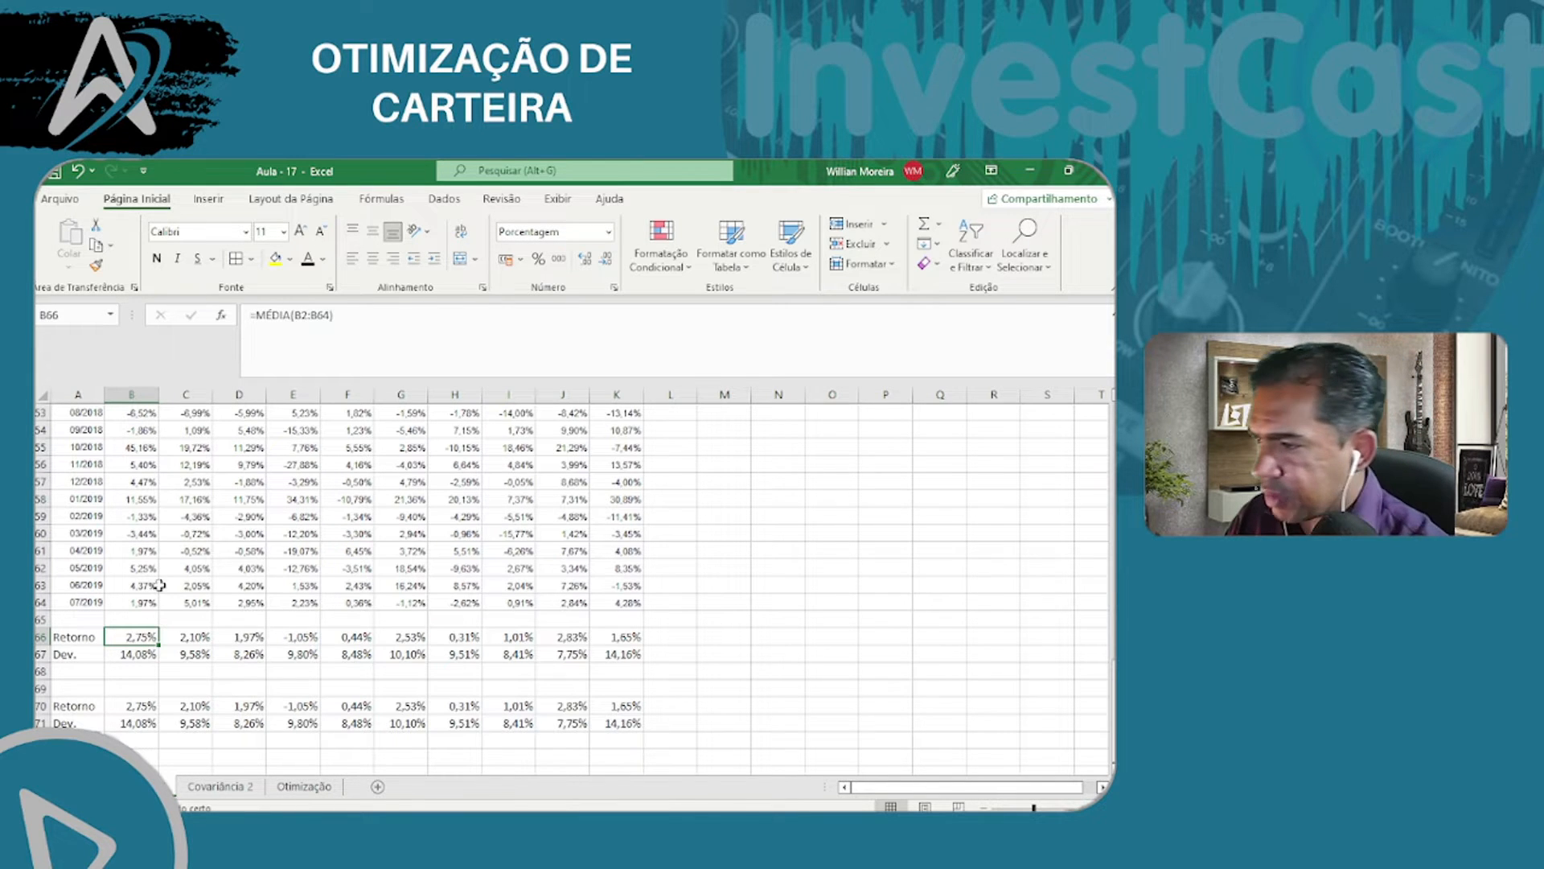
double_click(137, 635)
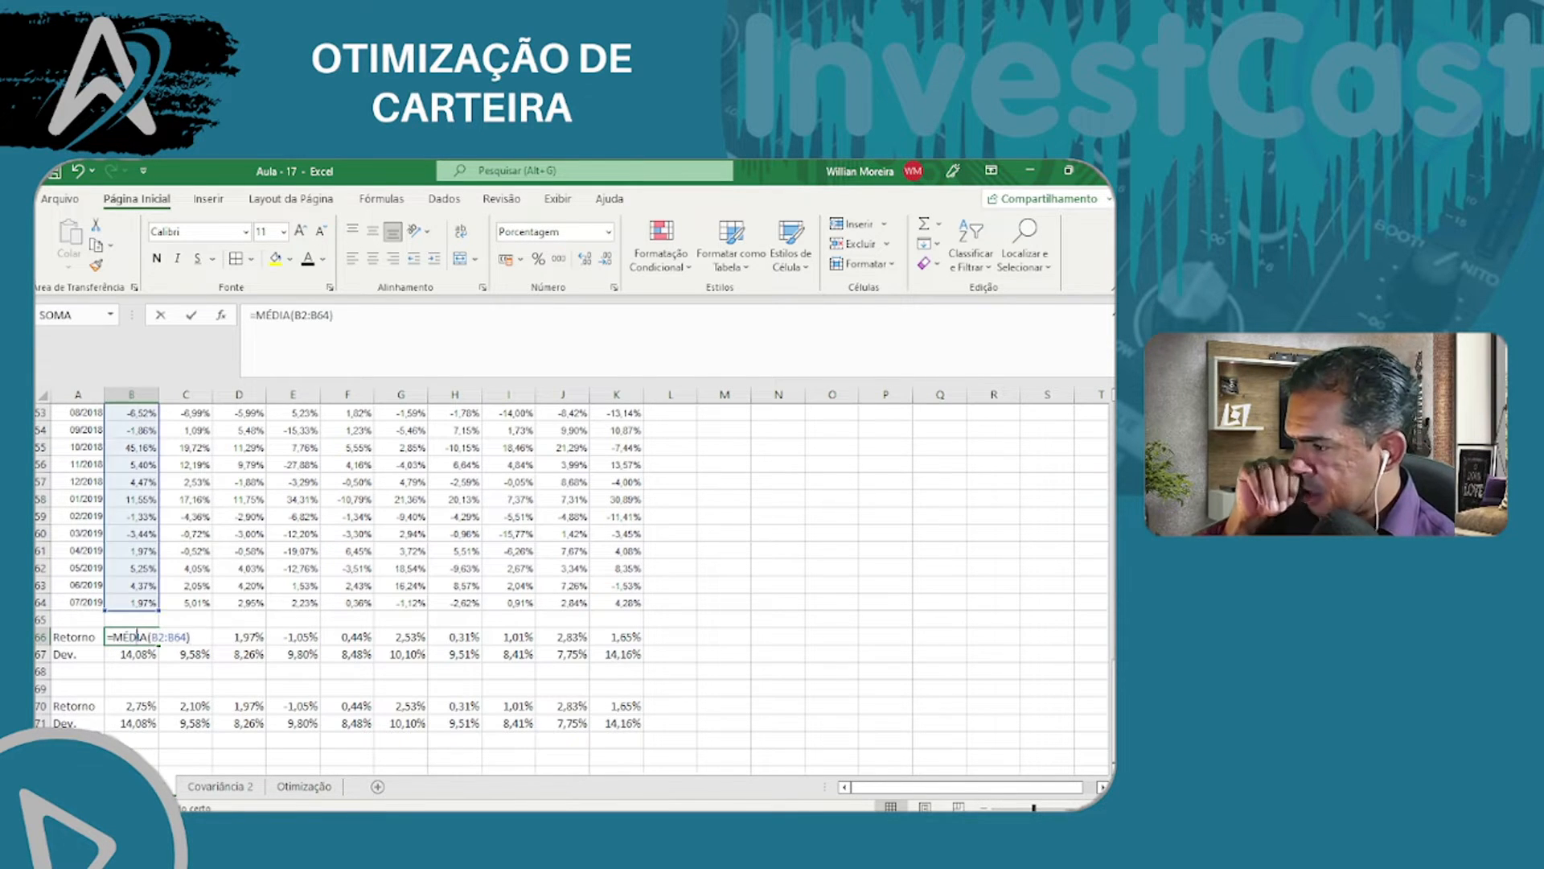
scroll(146, 579, up, 9)
scroll(146, 579, up, 9)
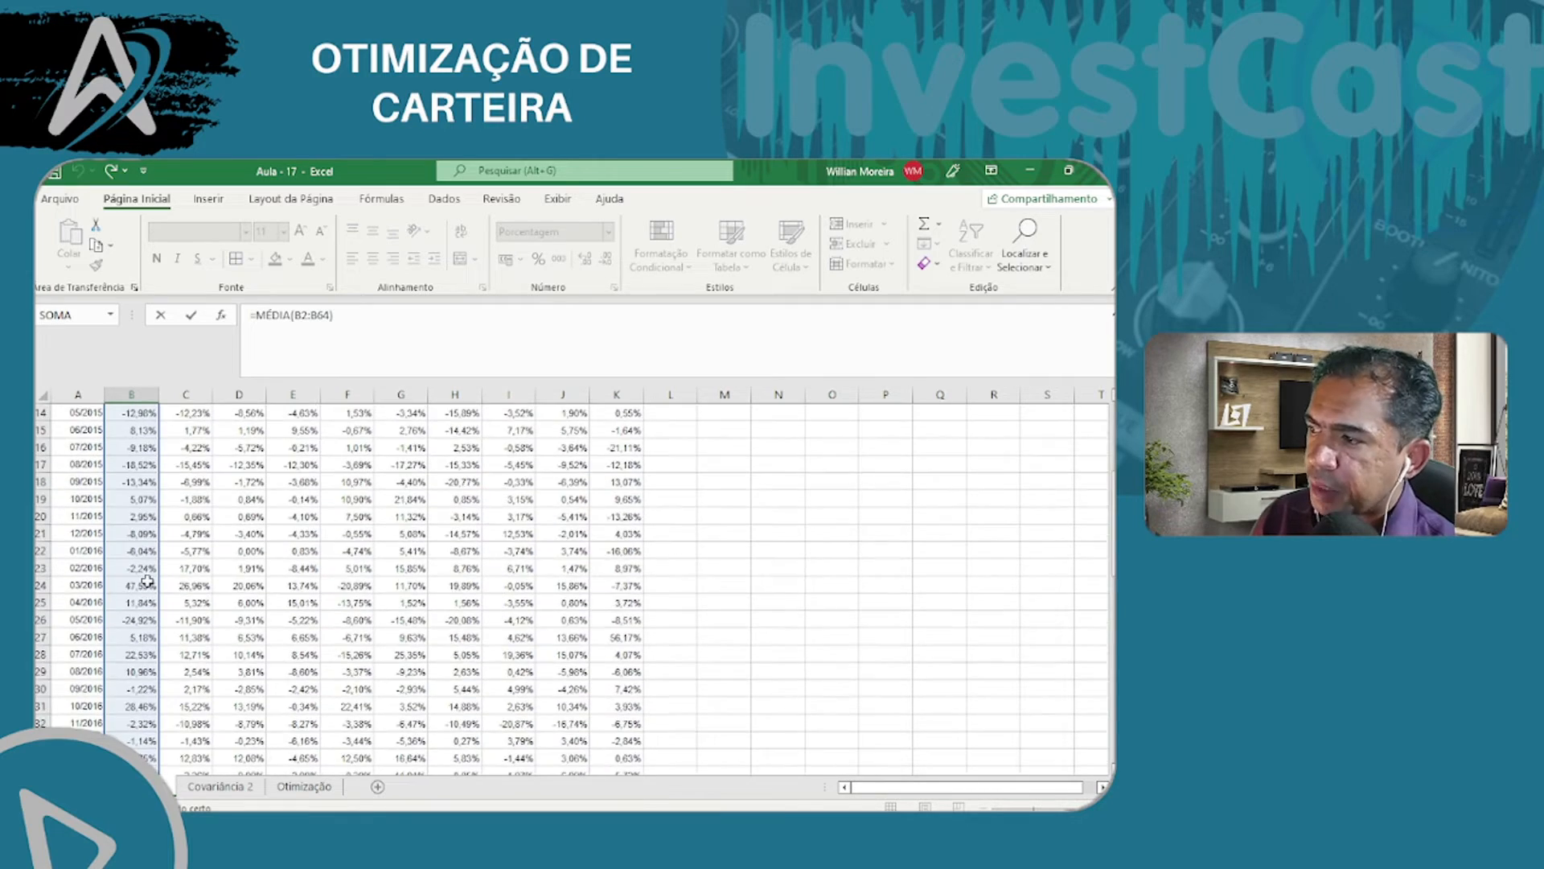
scroll(132, 465, down, 17)
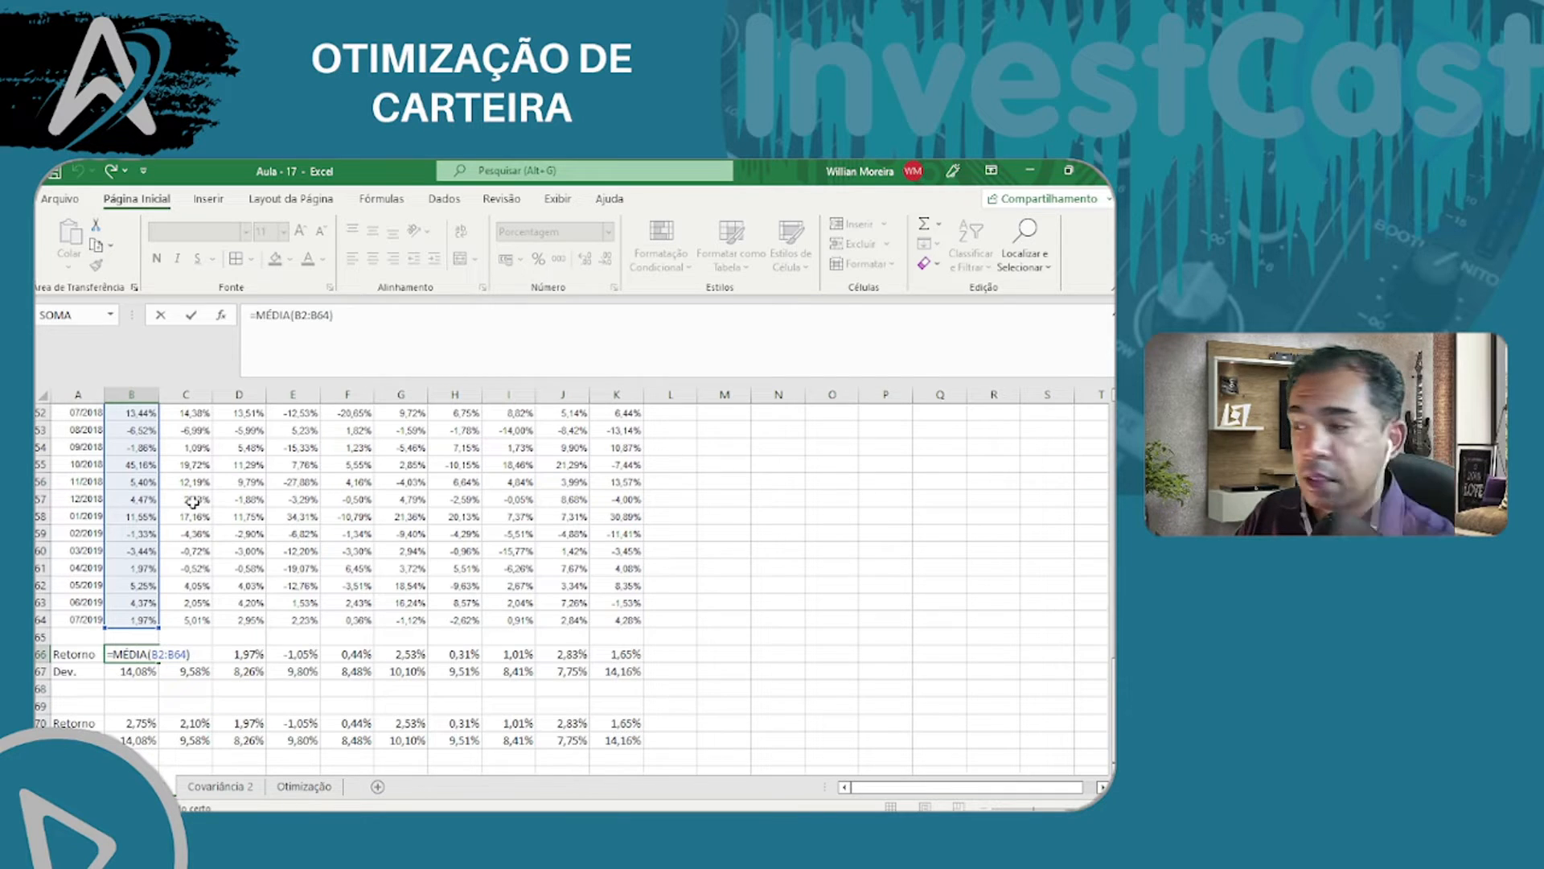
key(ctrl+Return)
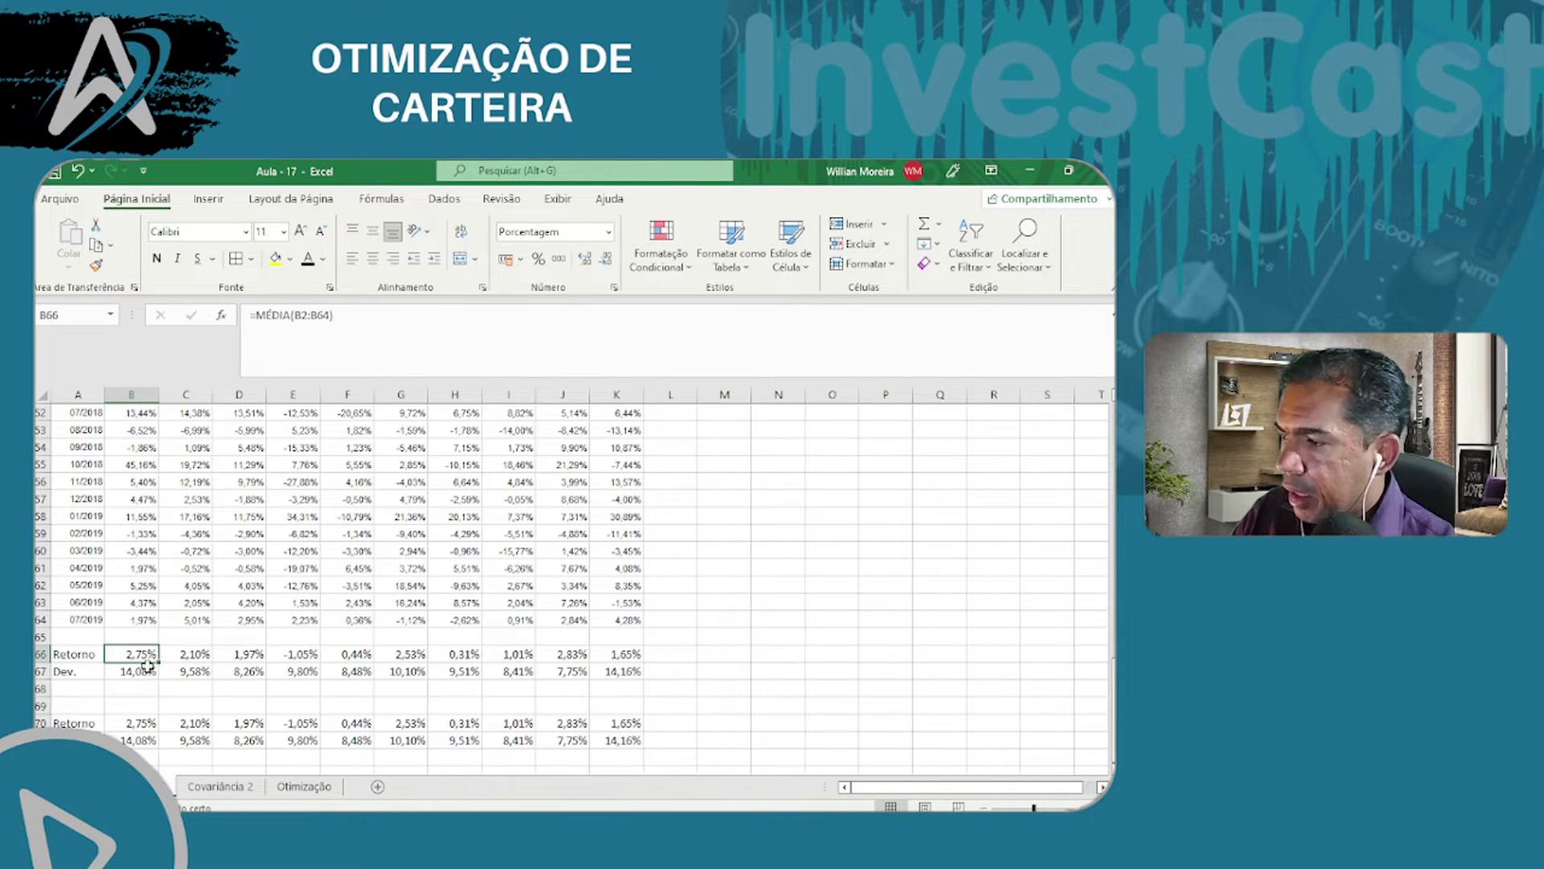
double_click(146, 652)
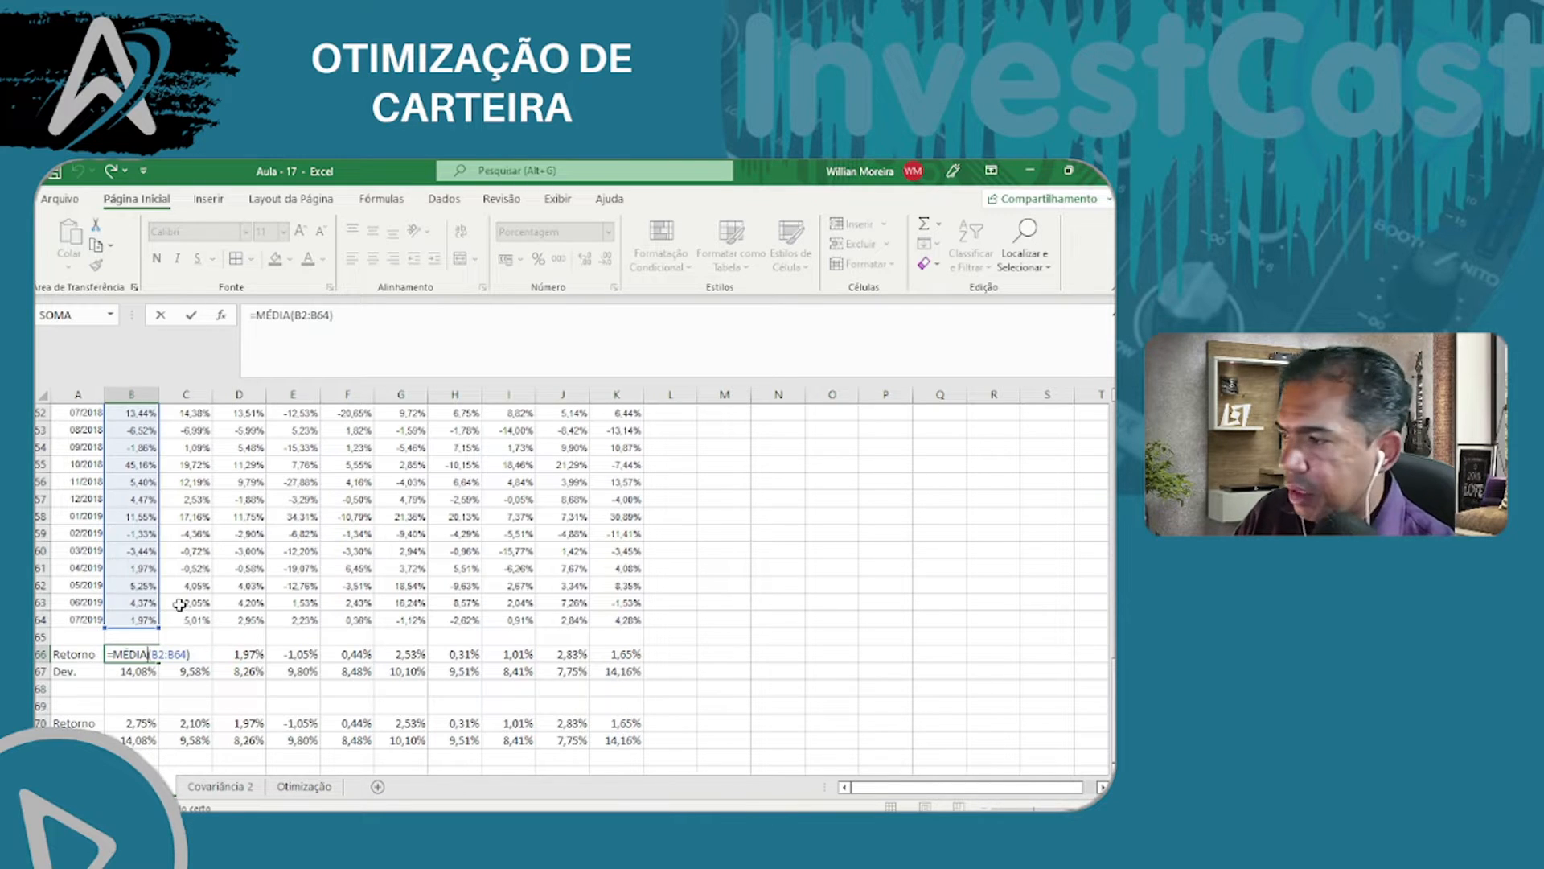
key(Escape)
- Inspect the standard deviation formula for BBAS3 in B67 and return to the average in B66
double_click(133, 670)
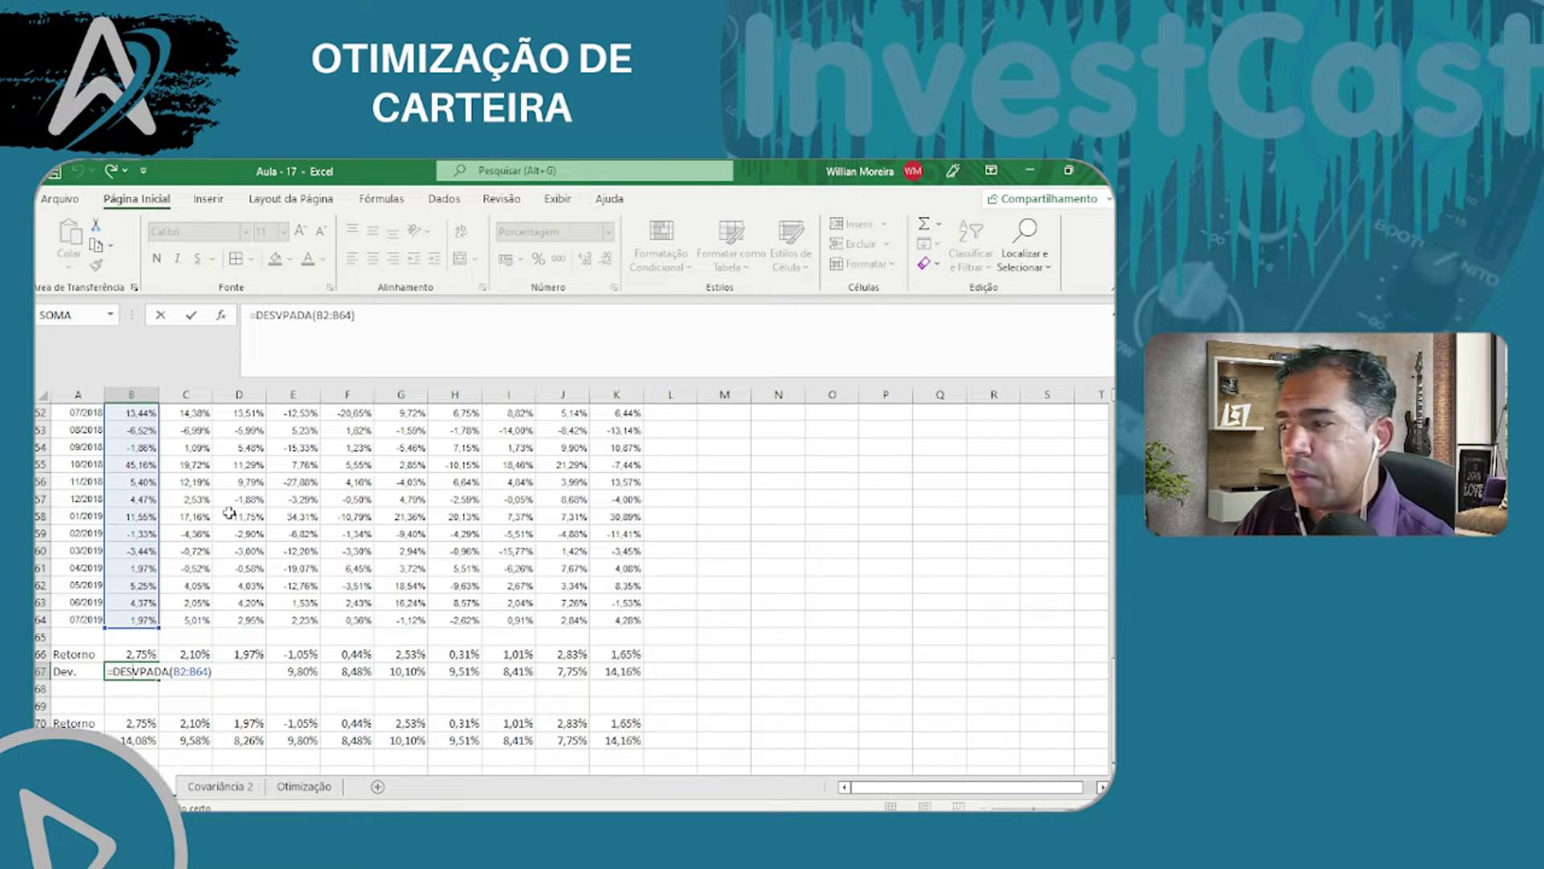
key(Return)
click(145, 653)
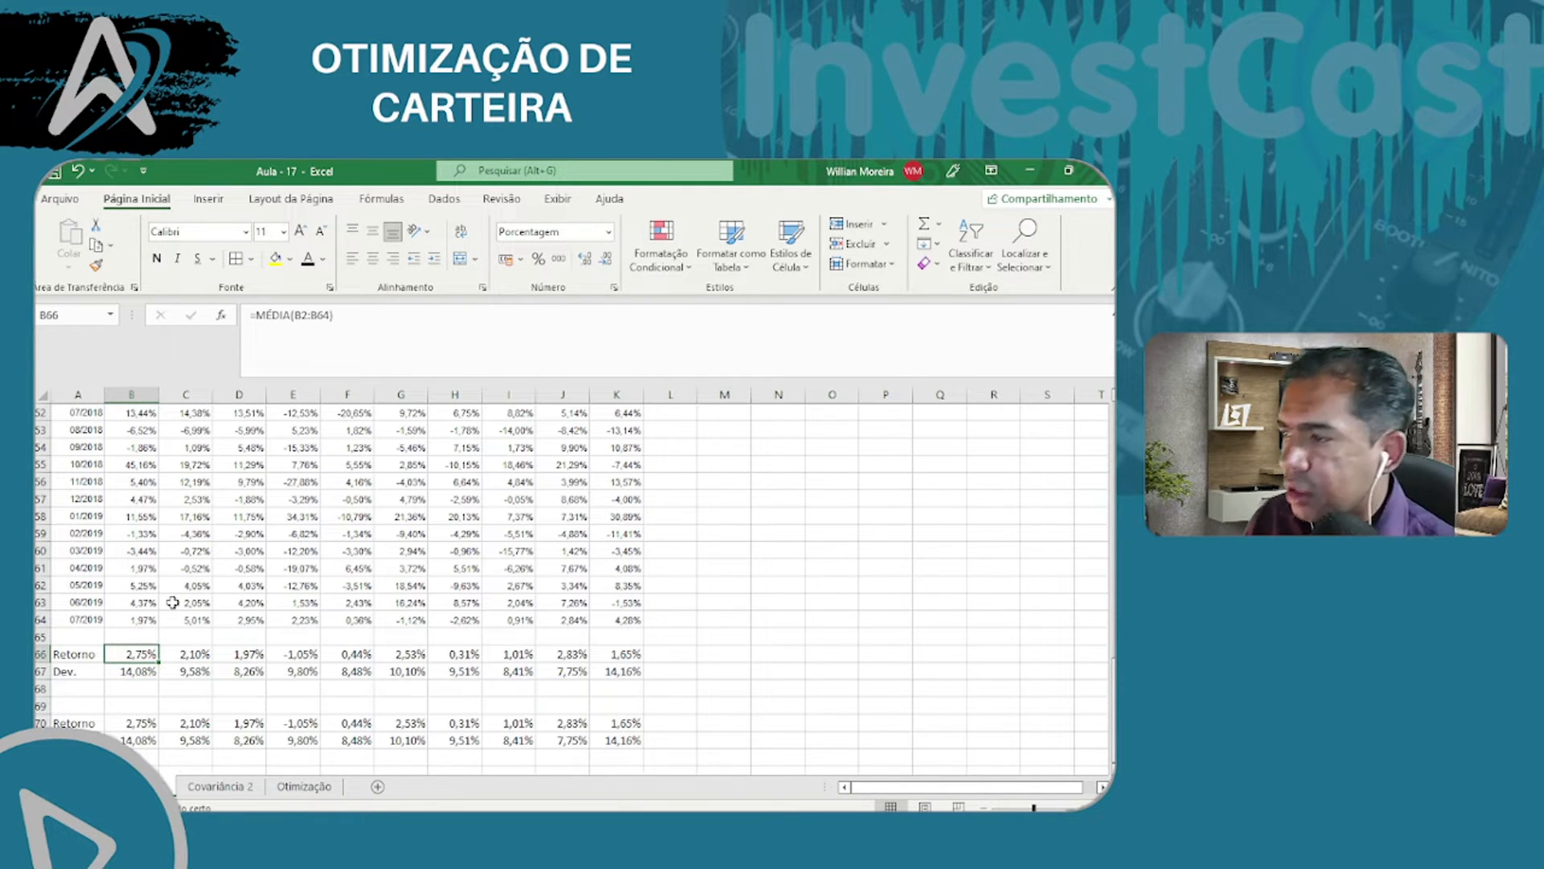
- Review the dates and BBAS3 monthly returns from 05/2014 to 07/2019, ending at the standard deviation in B67
drag(133, 568, 137, 615)
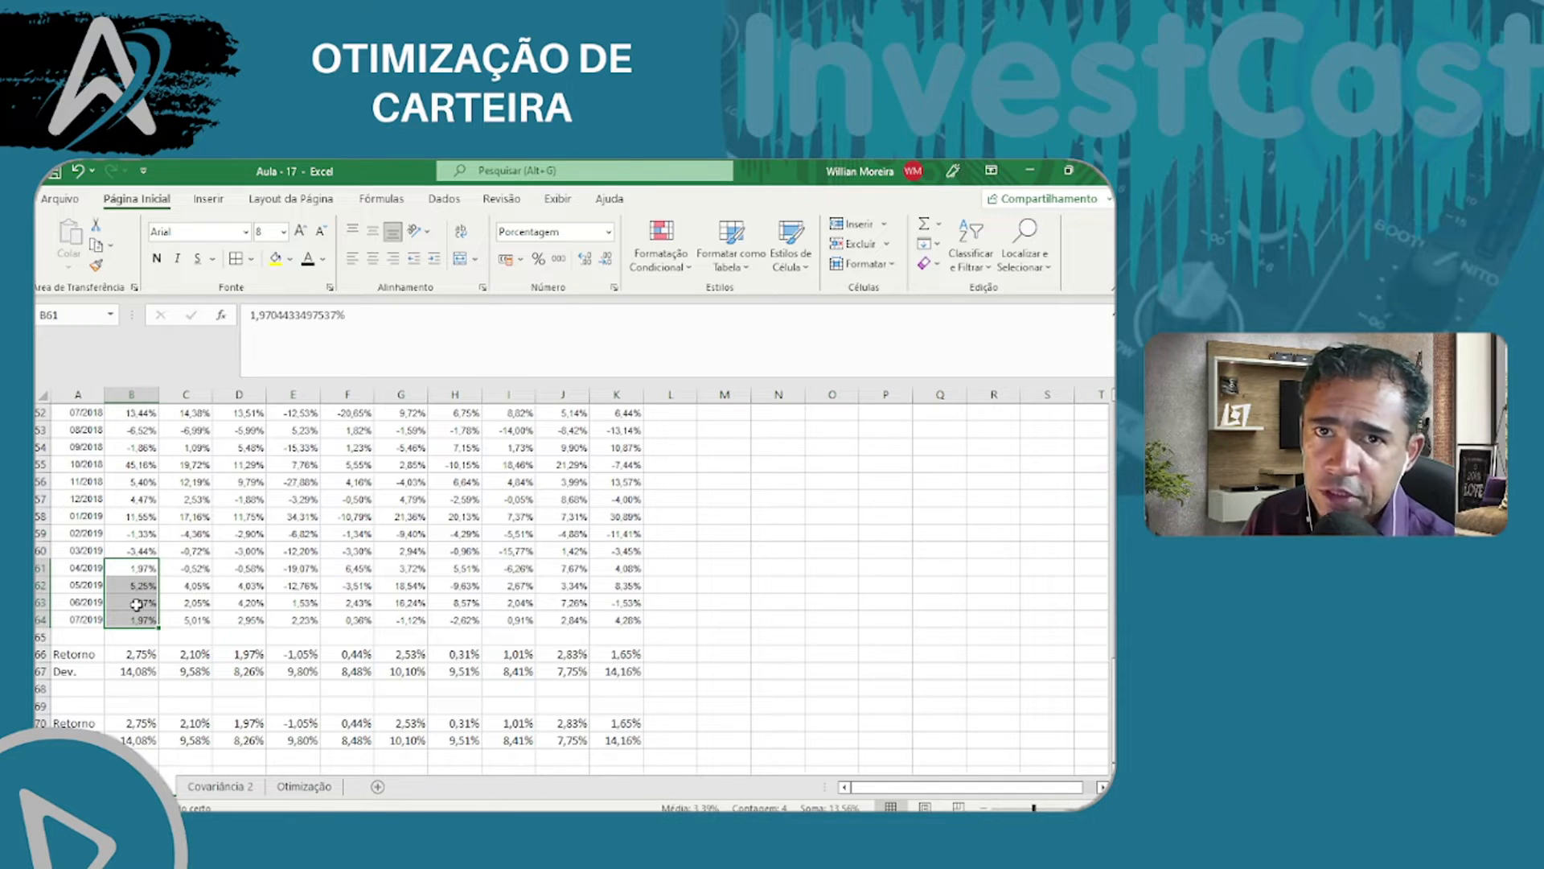
click(79, 617)
key(ctrl+shift+Up)
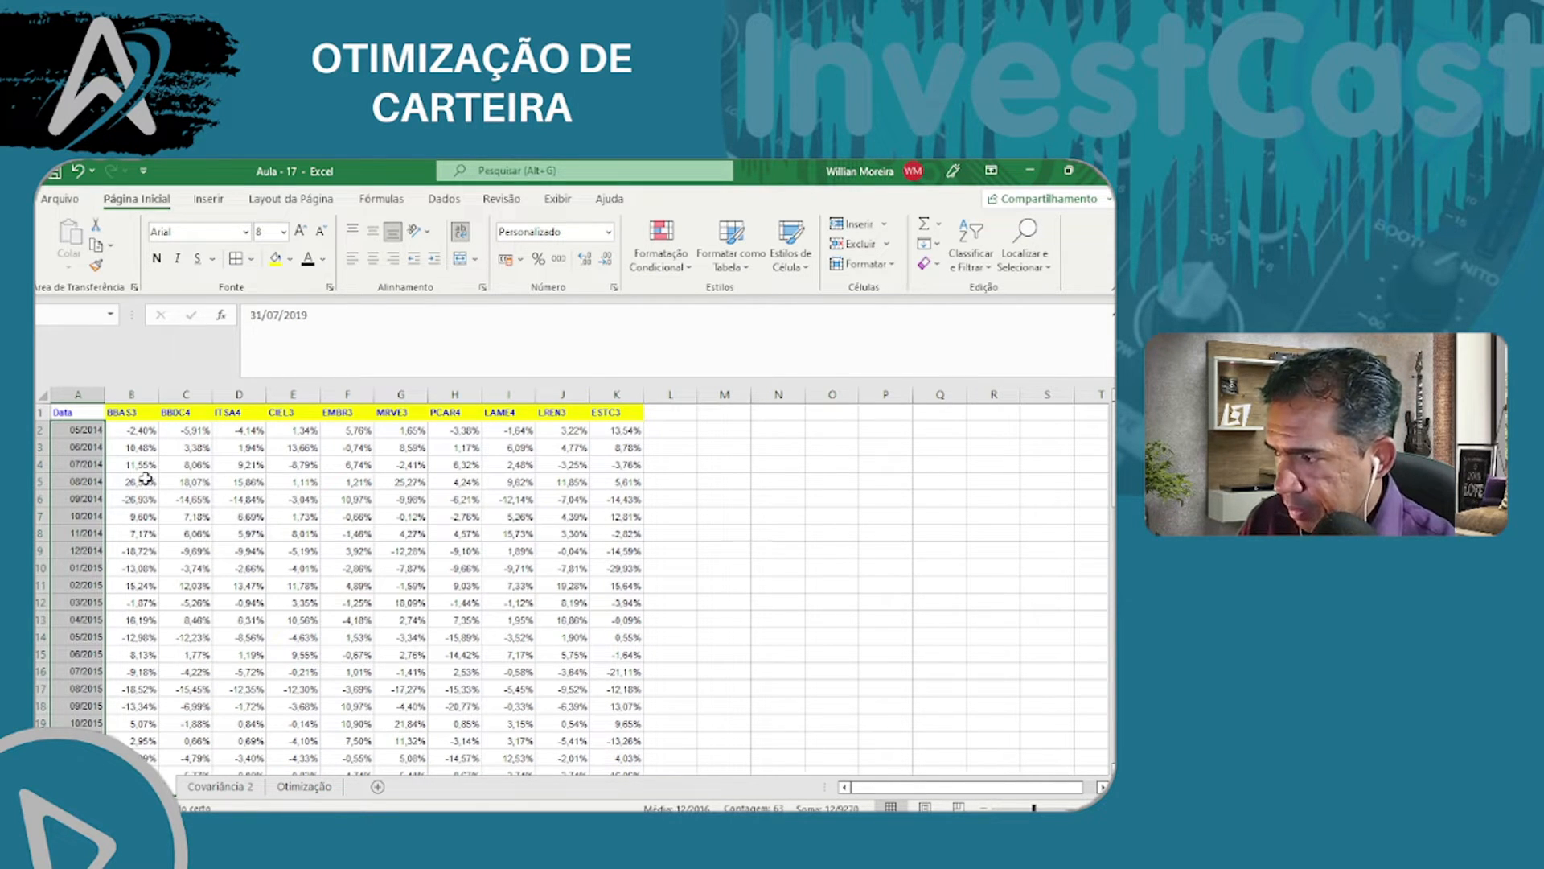
drag(131, 434, 126, 547)
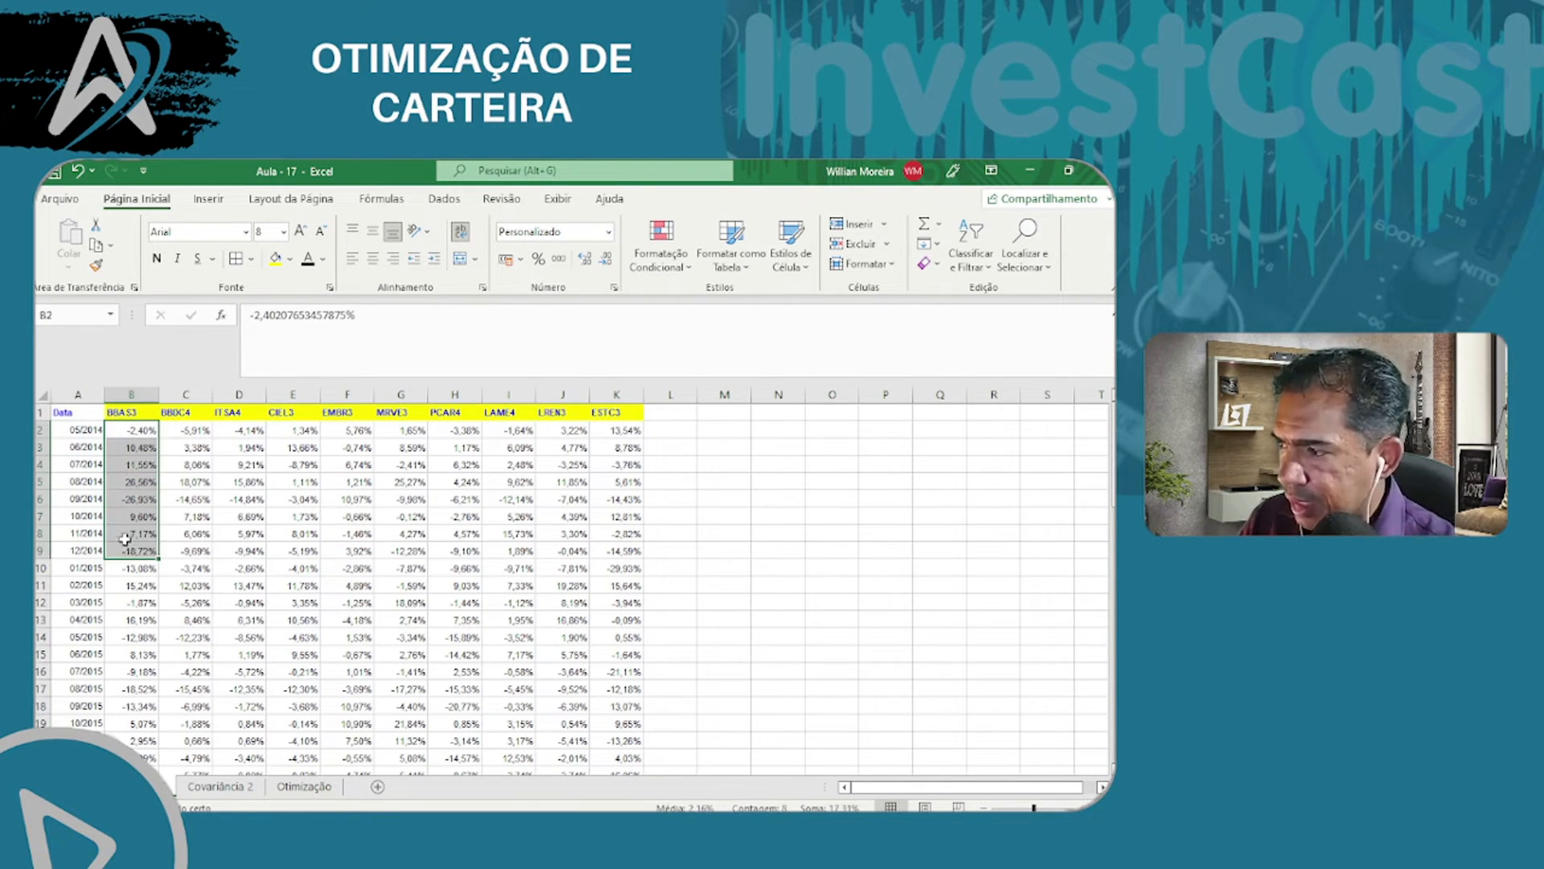
click(91, 518)
click(132, 530)
key(ctrl+Down)
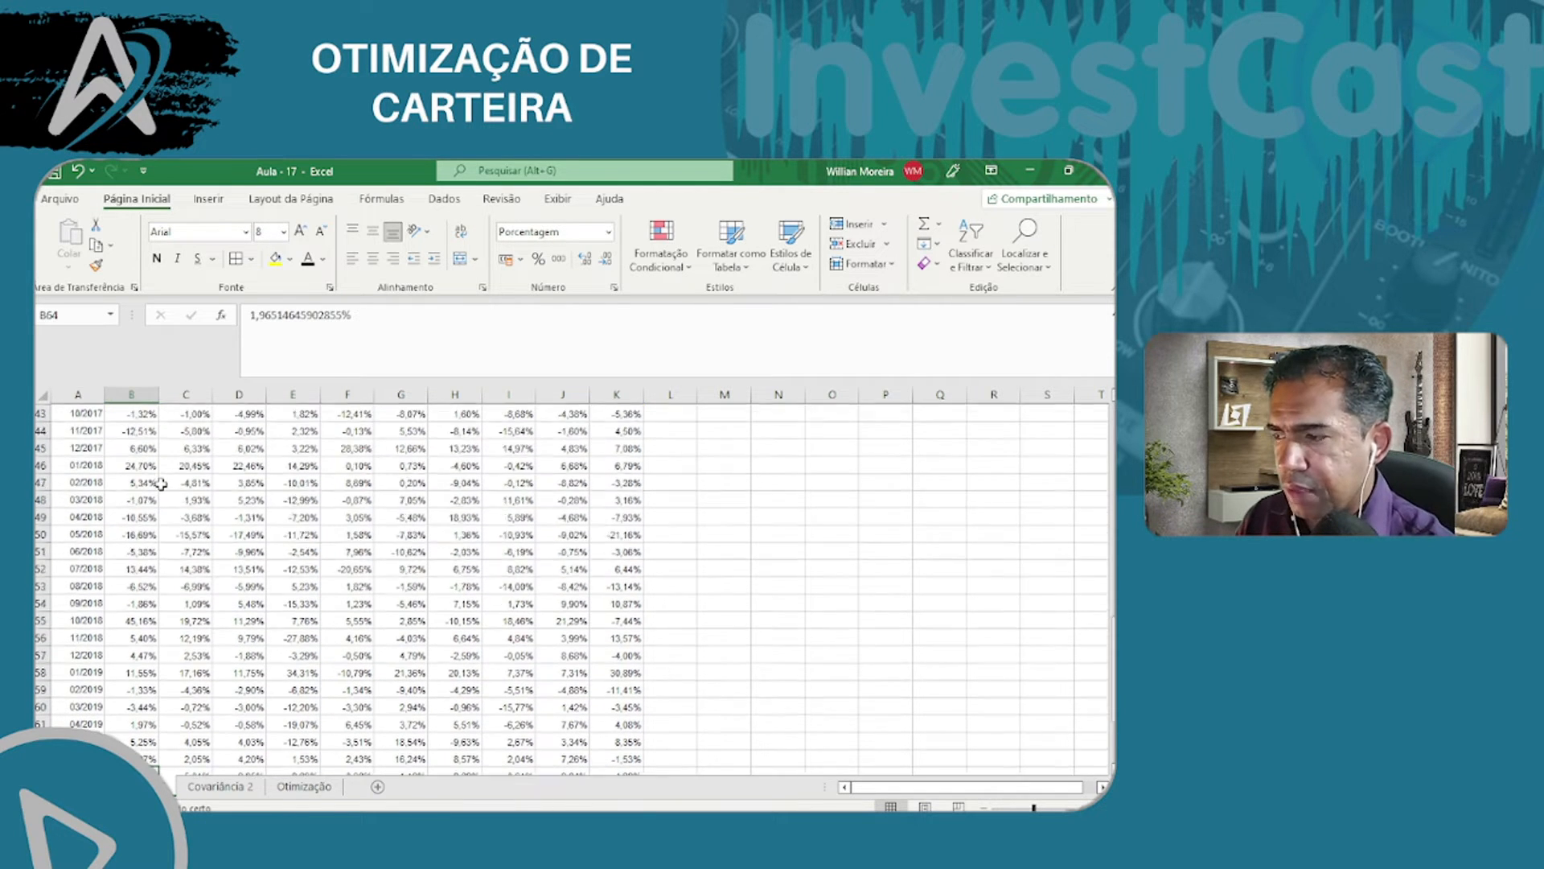
key(ctrl+Down)
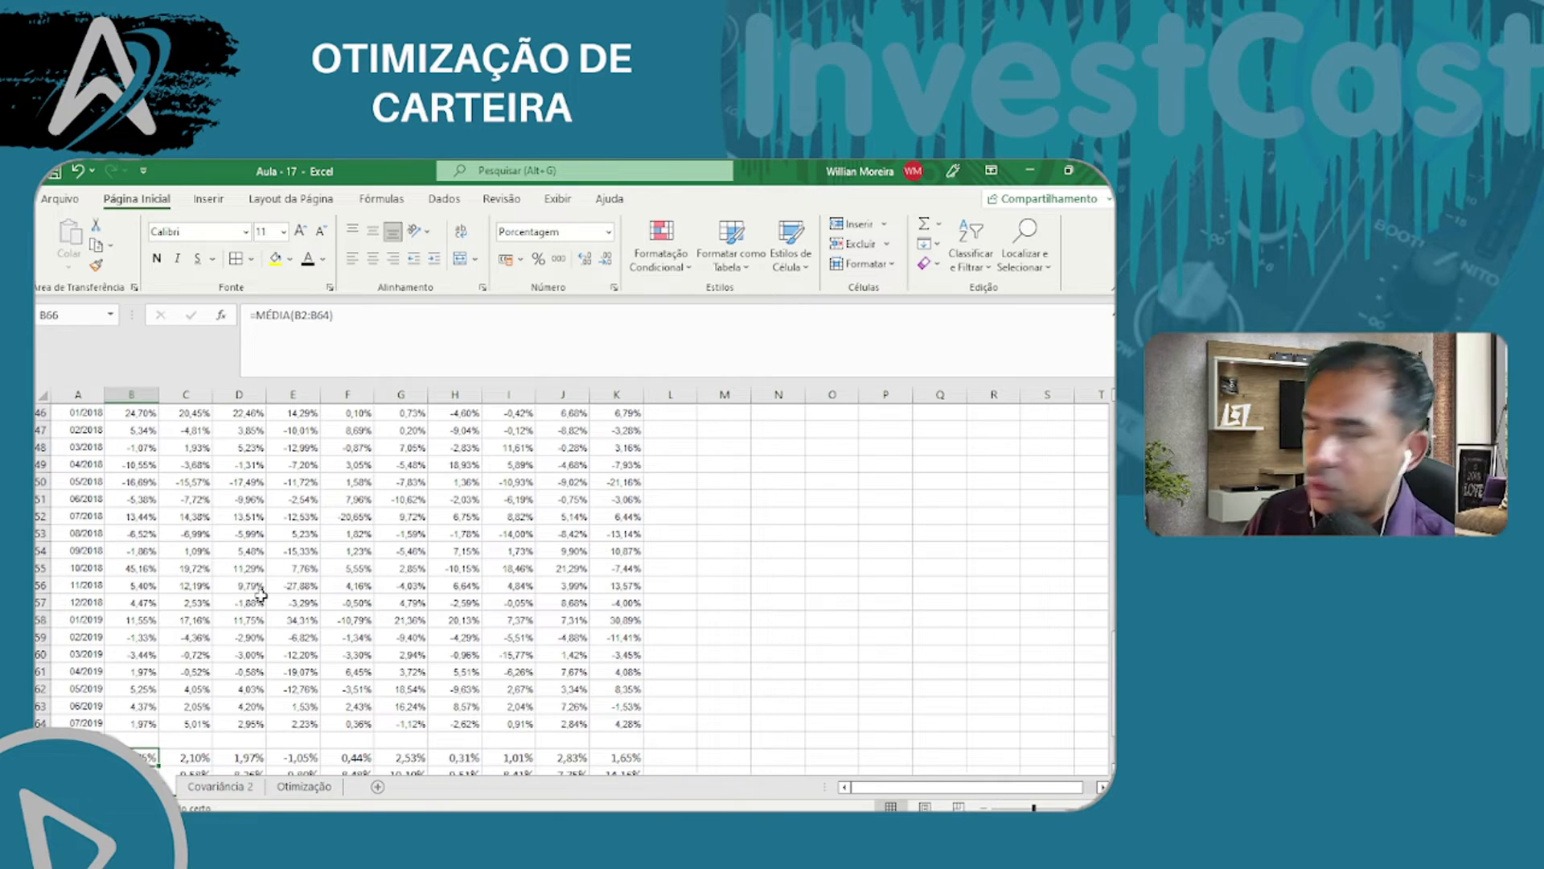
scroll(260, 595, down, 2)
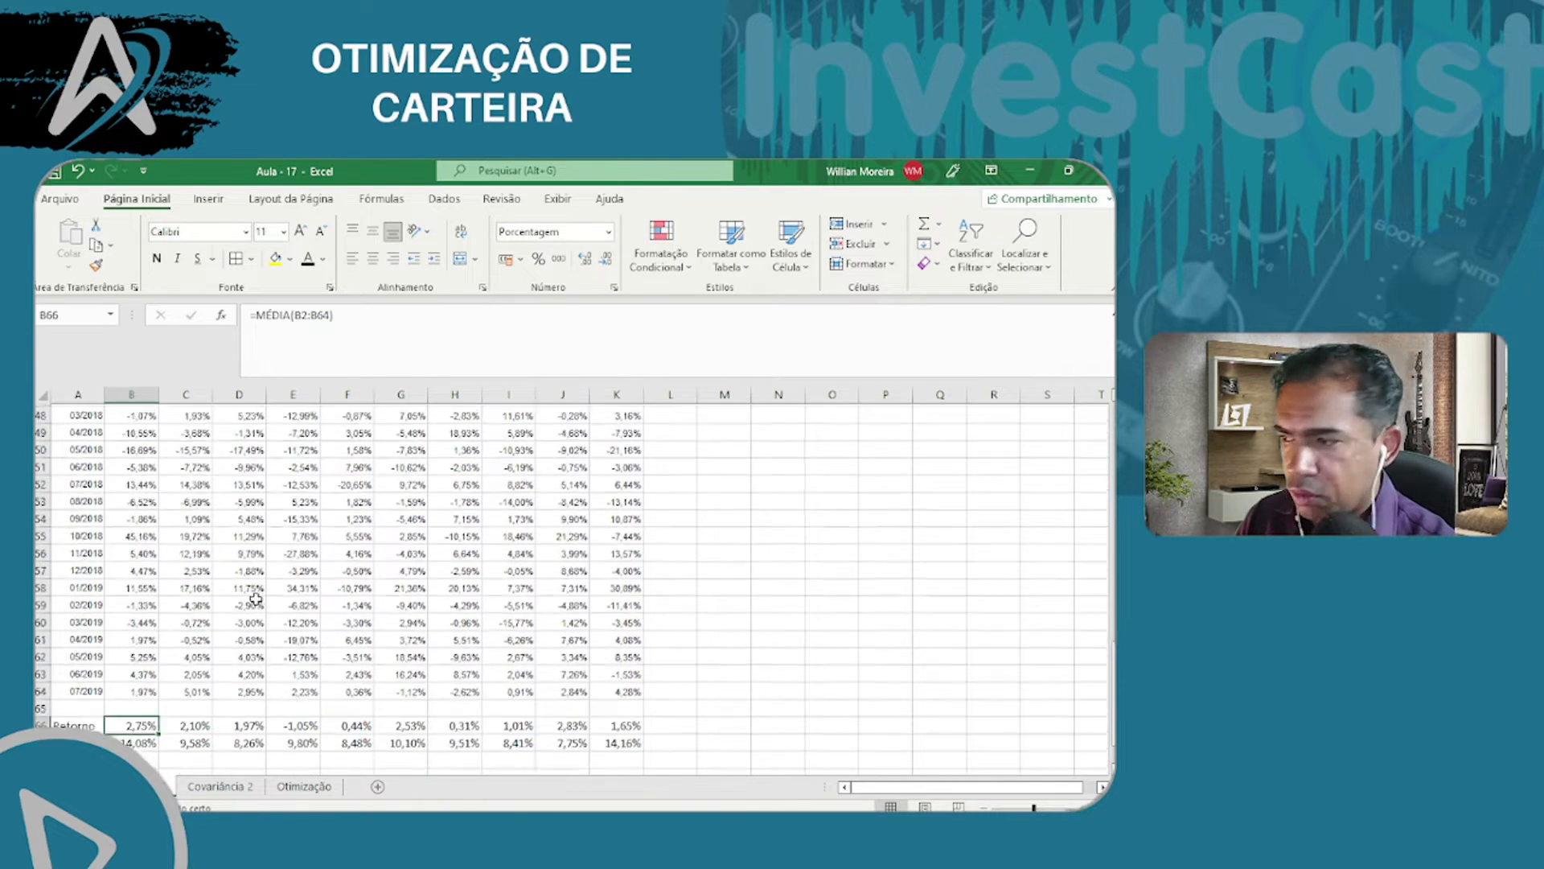
key(Down)
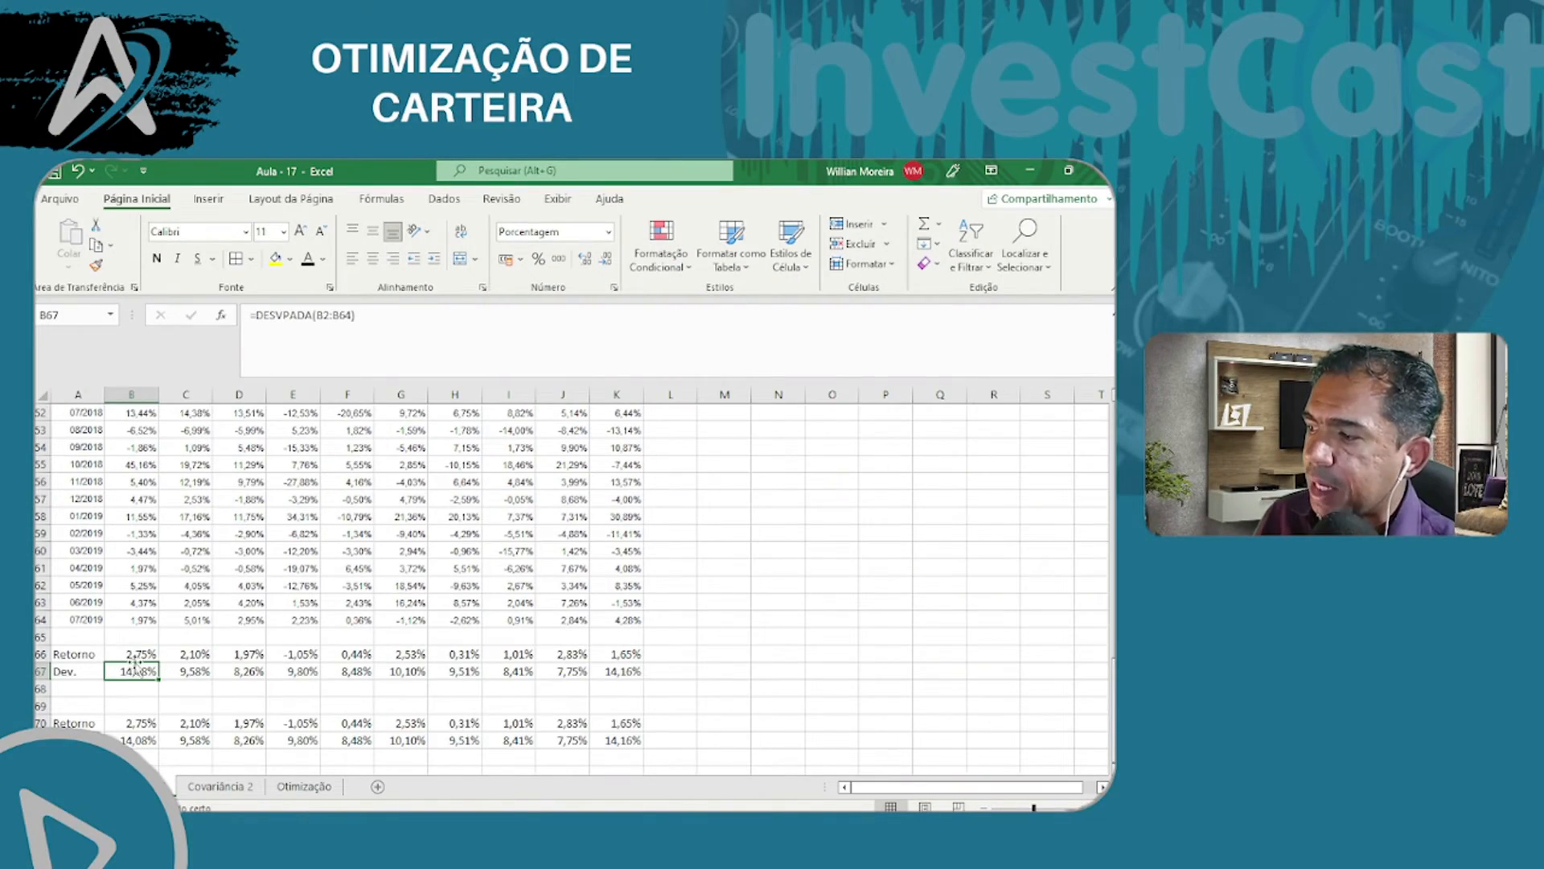
- Review the Retorno row across all stocks and trace the PCAR4 monthly returns behind the average in H66
drag(76, 658, 613, 647)
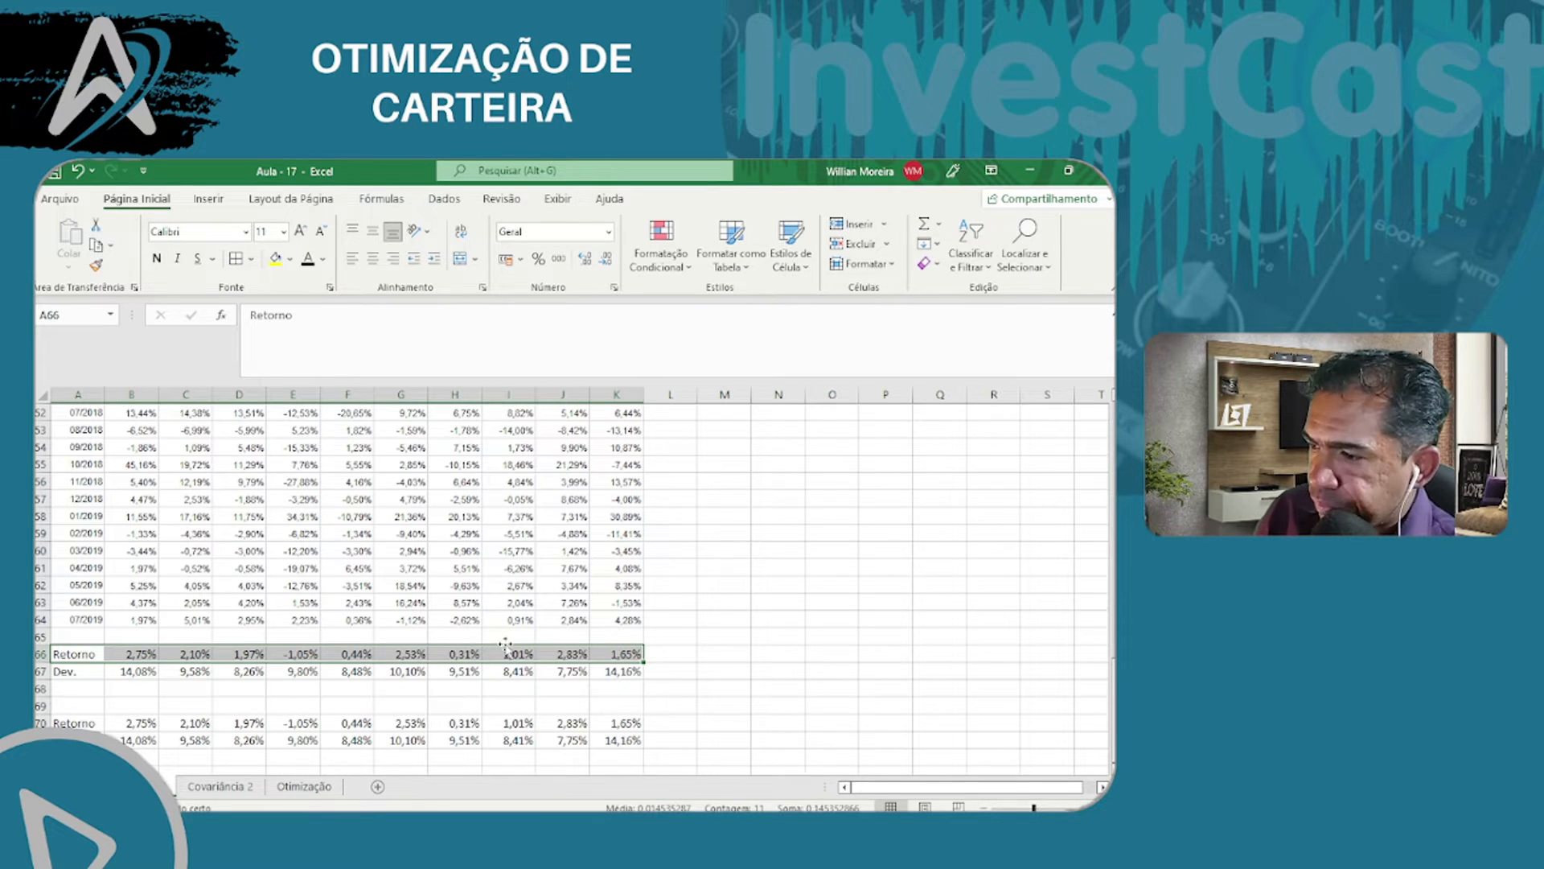
click(464, 654)
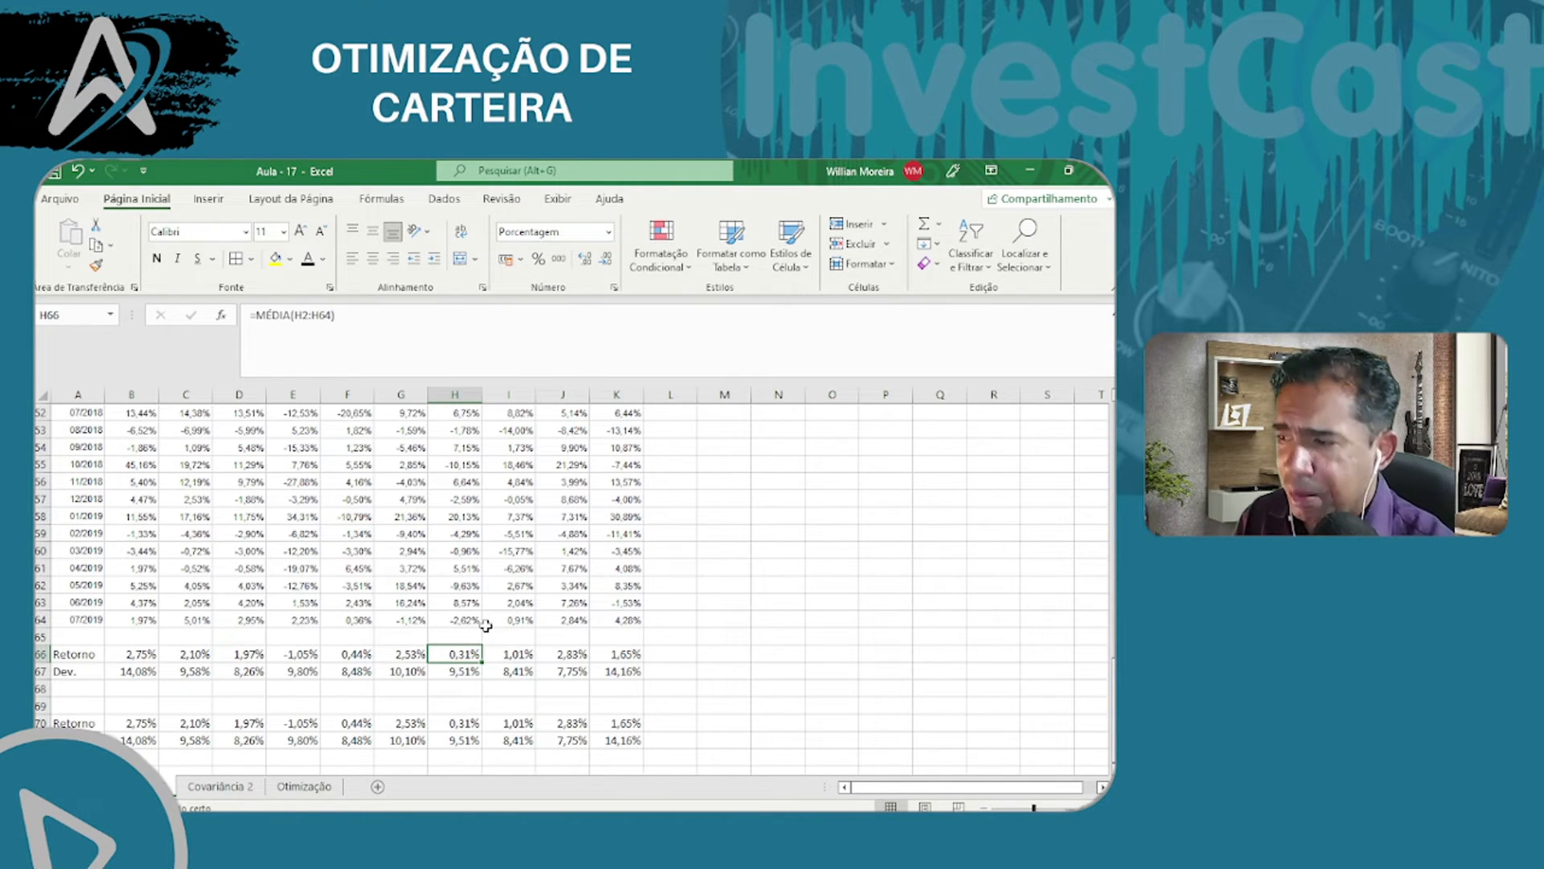
click(464, 608)
key(ctrl+Up)
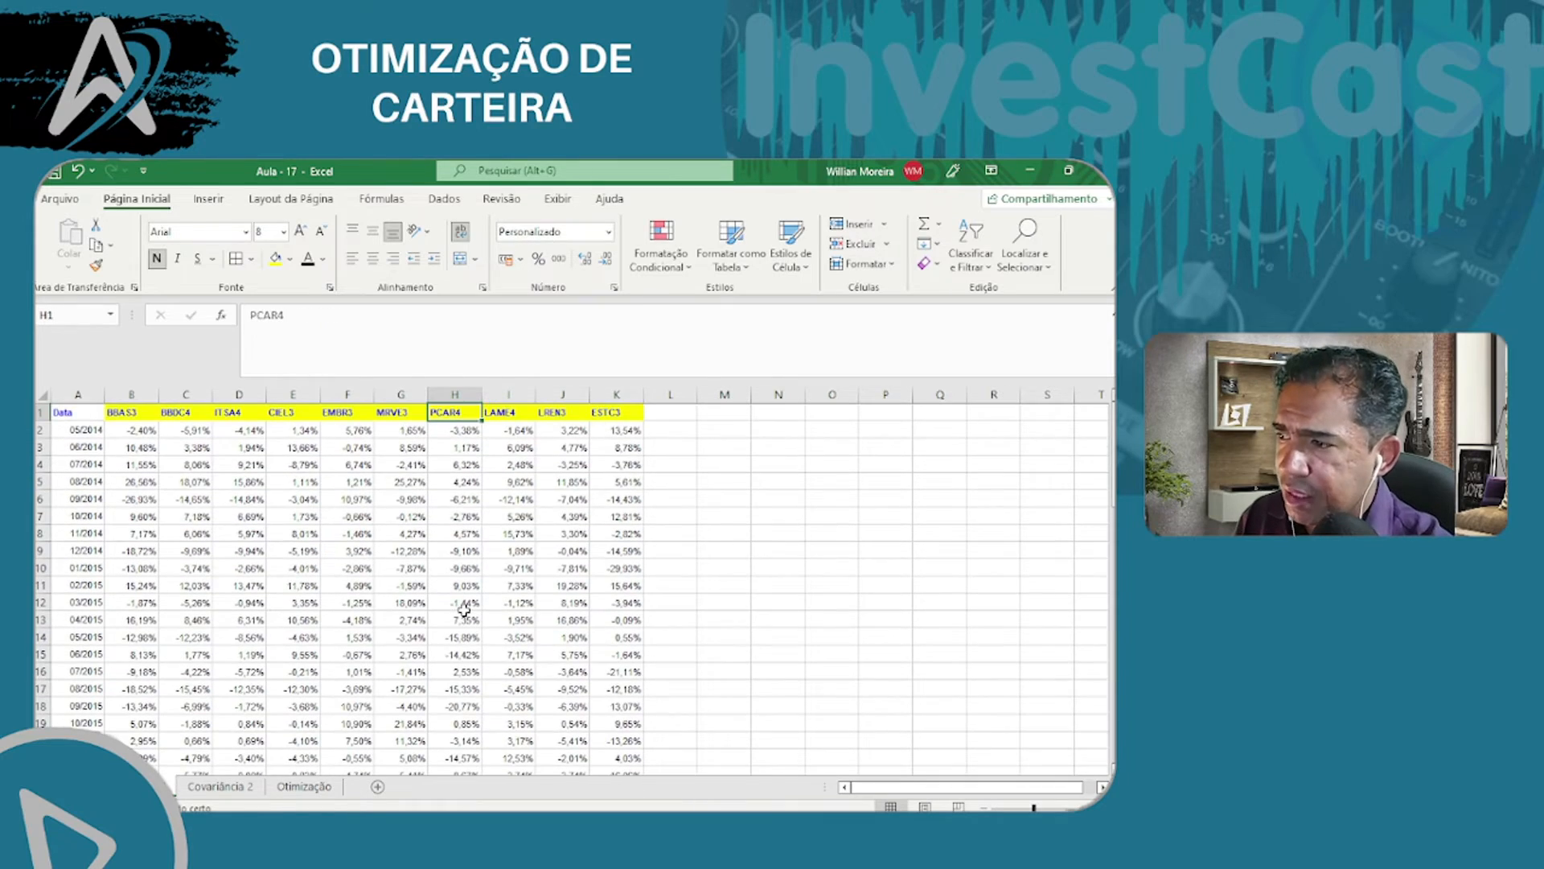
key(Down)
key(ctrl+Down)
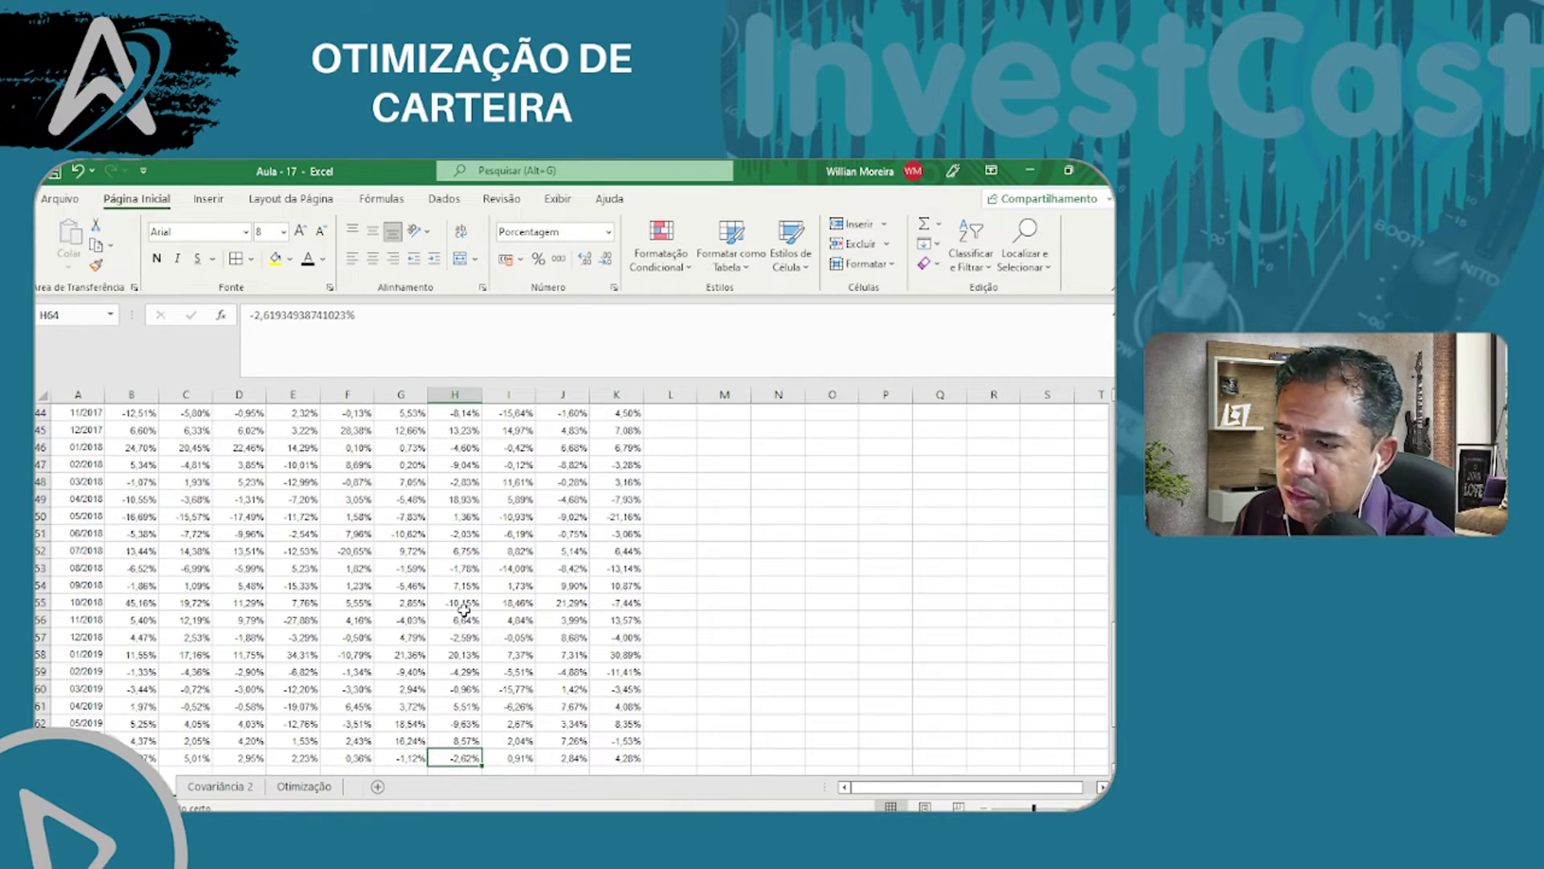
key(ctrl+Up)
key(Down)
key(ctrl+Down)
key(Down)
key(Down)
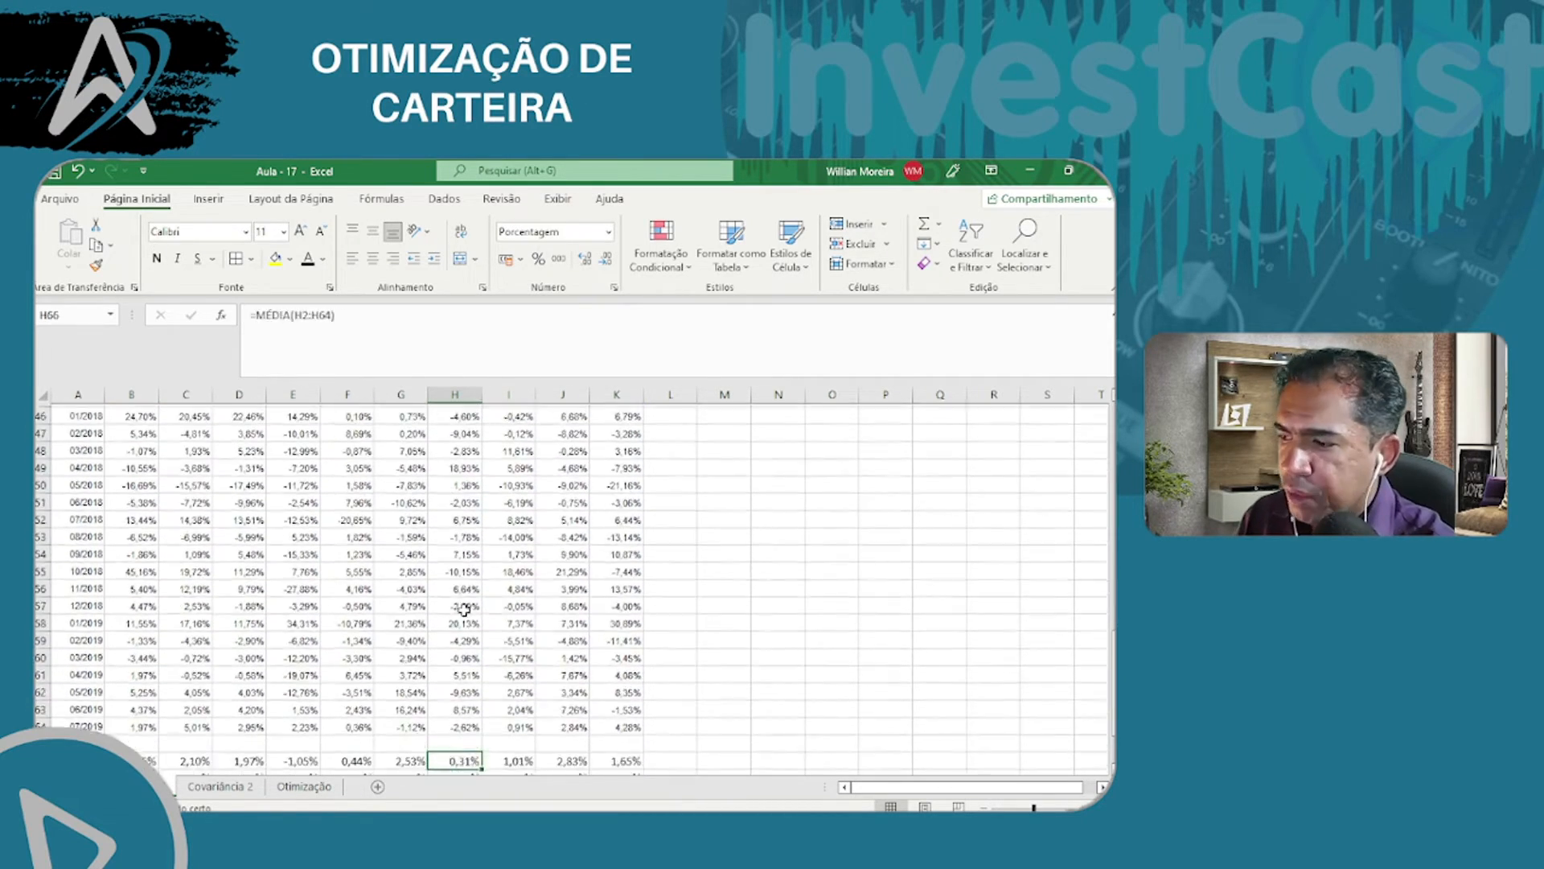
- Compare PCAR4's average return in H66 with its standard deviation in H67, and go to EMBR3's deviation in F67
key(Down)
key(Up)
key(Down)
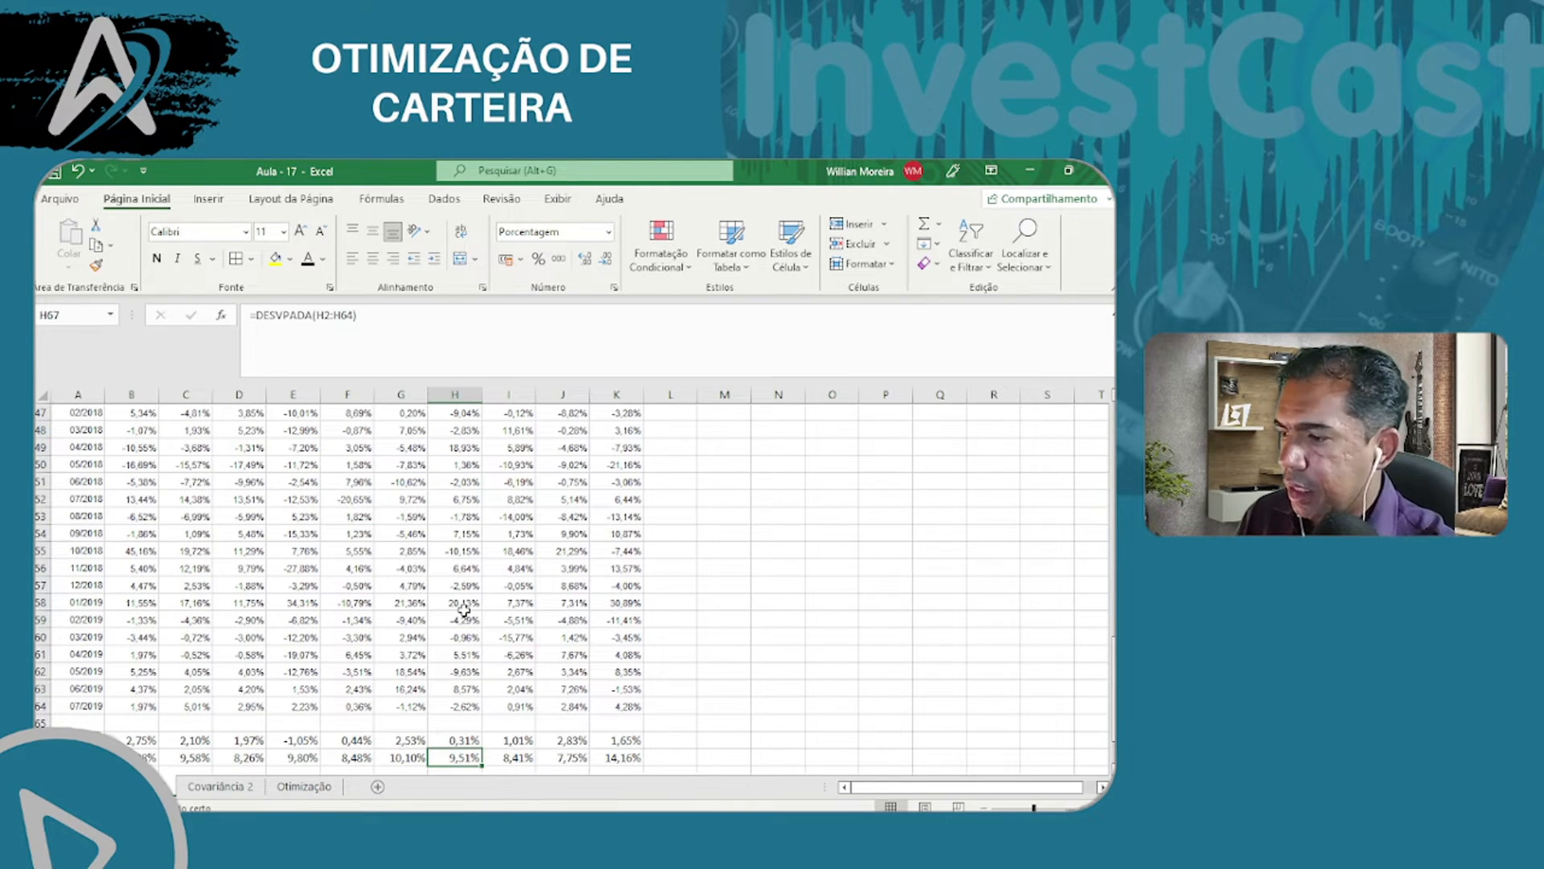
key(Down)
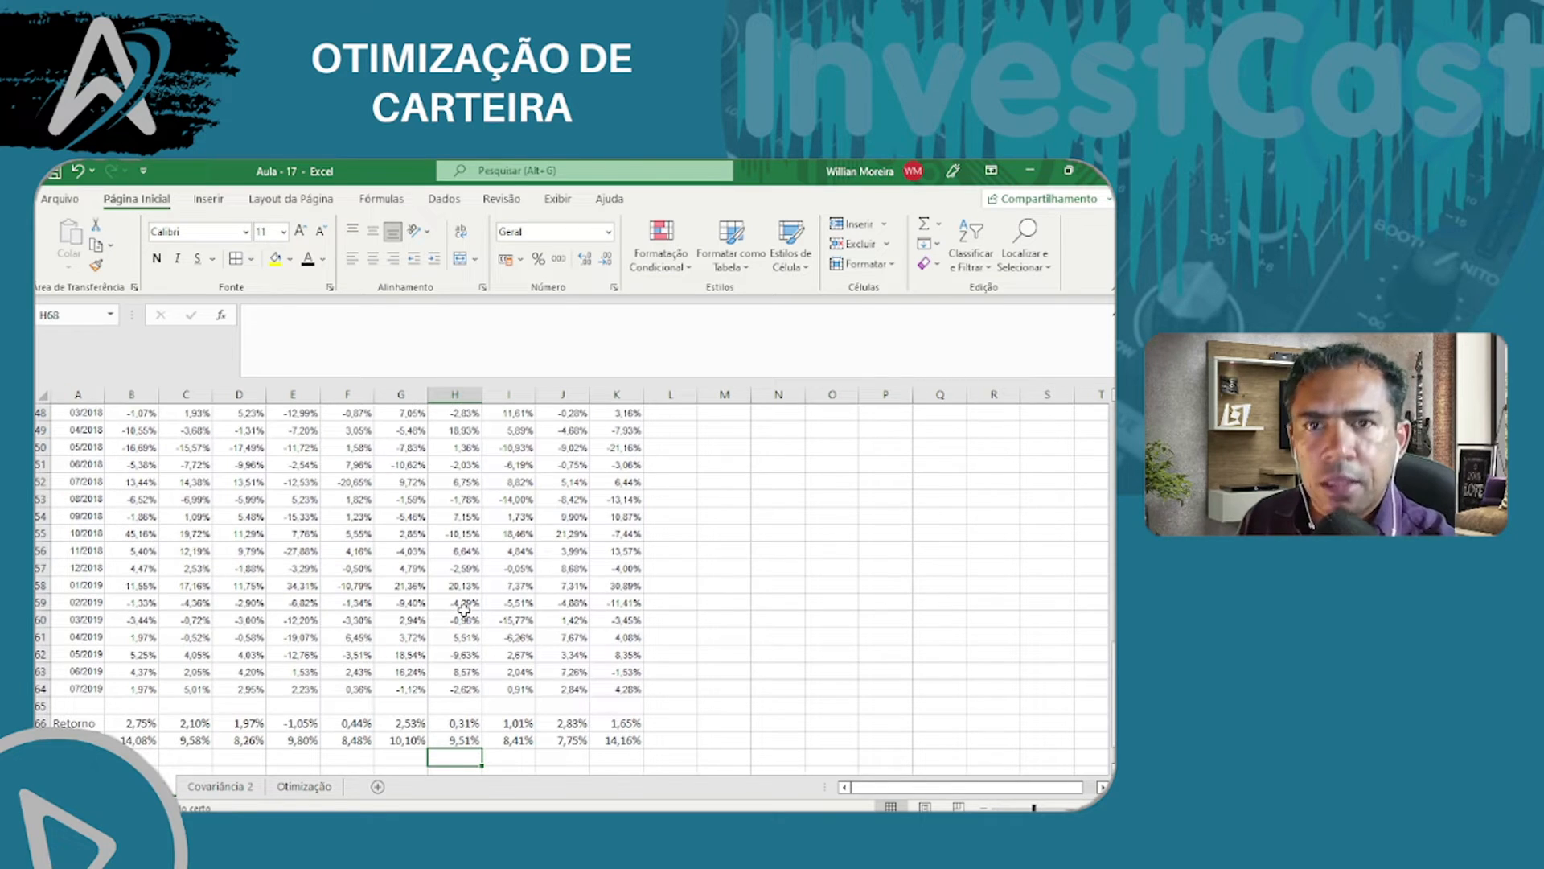
key(Up)
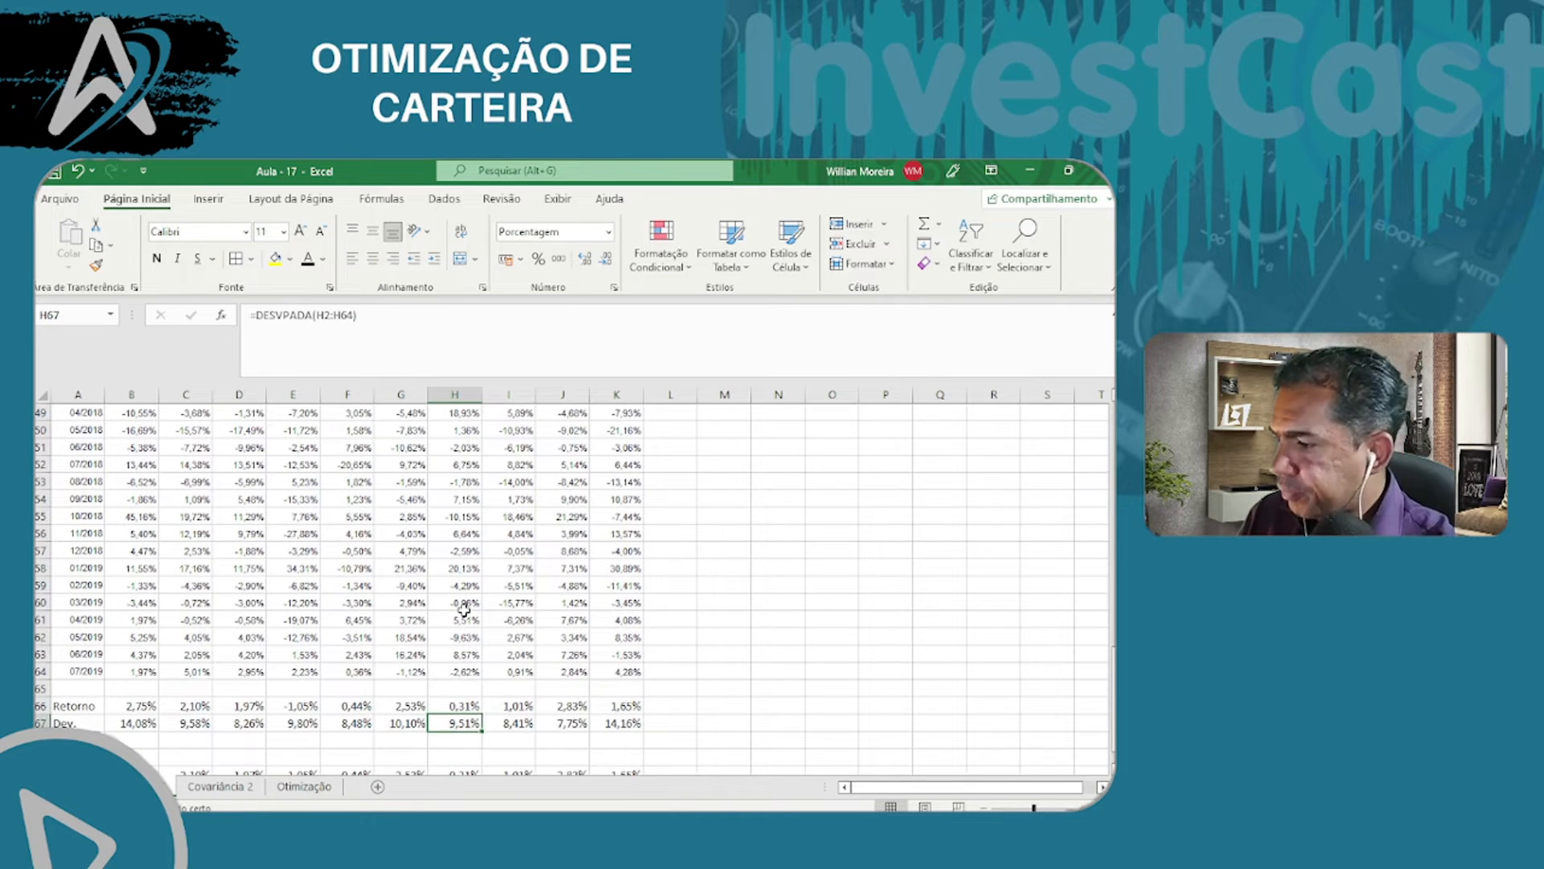
key(Up)
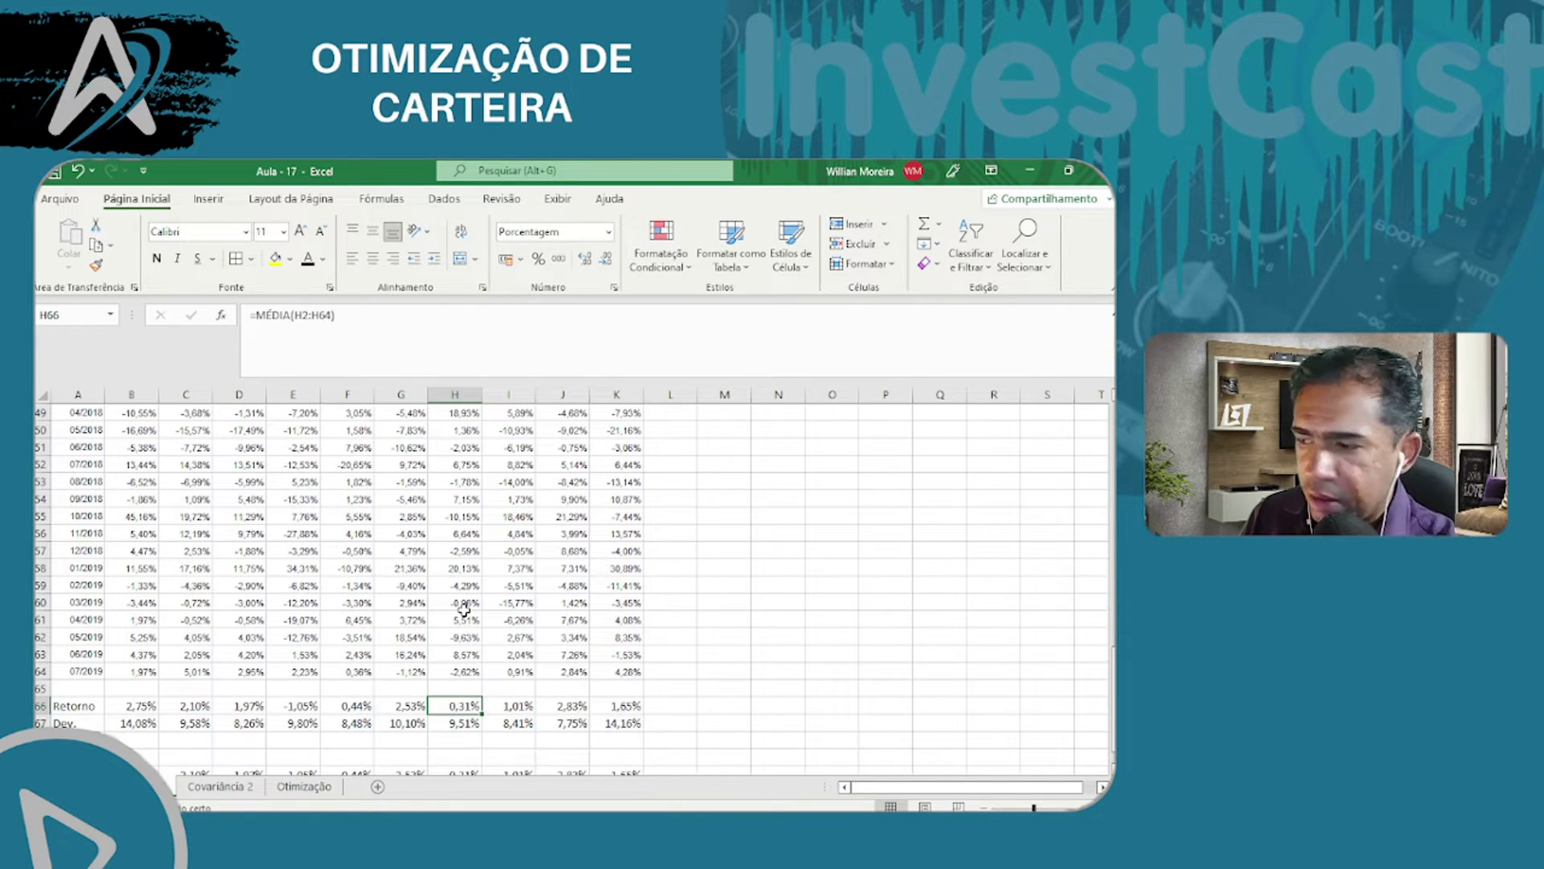
key(Down)
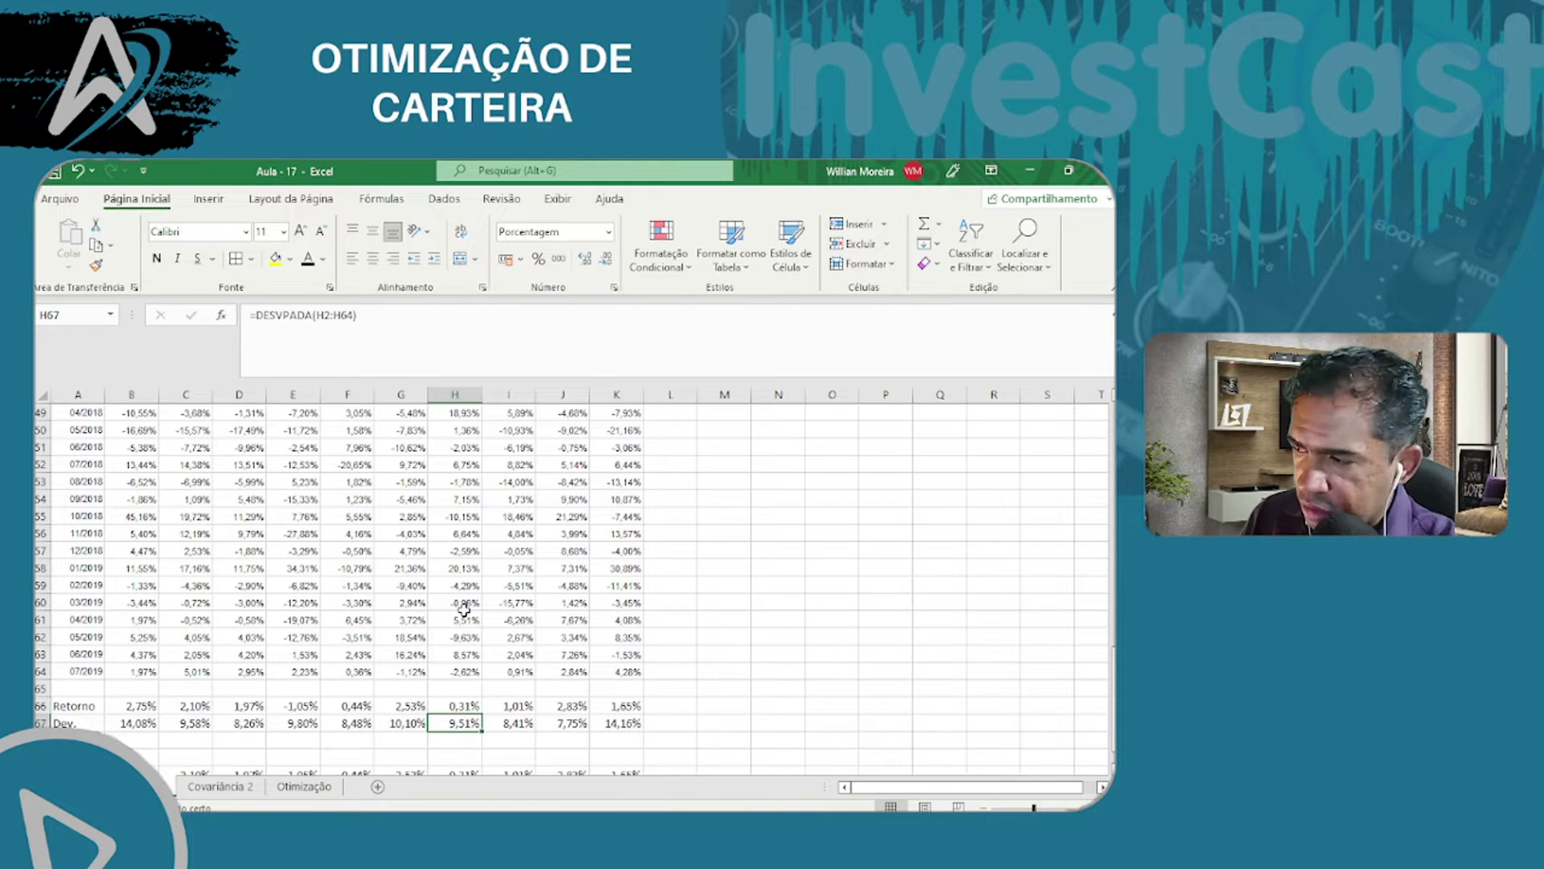
key(Left)
key(Left)
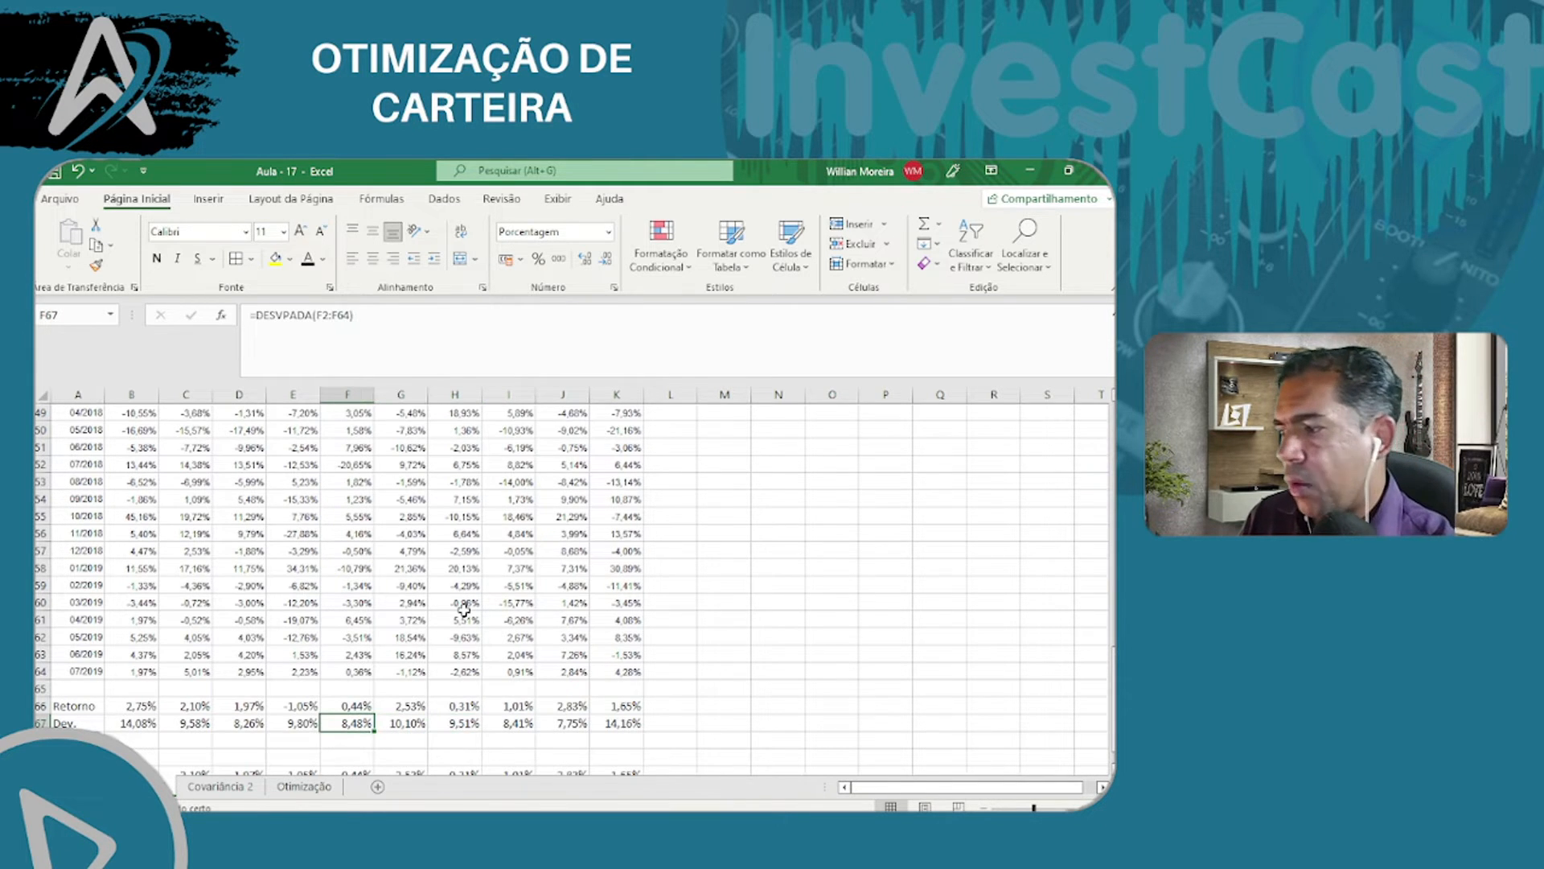
- Compare the Retorno and Dev. rows in A70:K71 with the formula rows in A66:K67
scroll(358, 605, down, 2)
drag(69, 676, 635, 690)
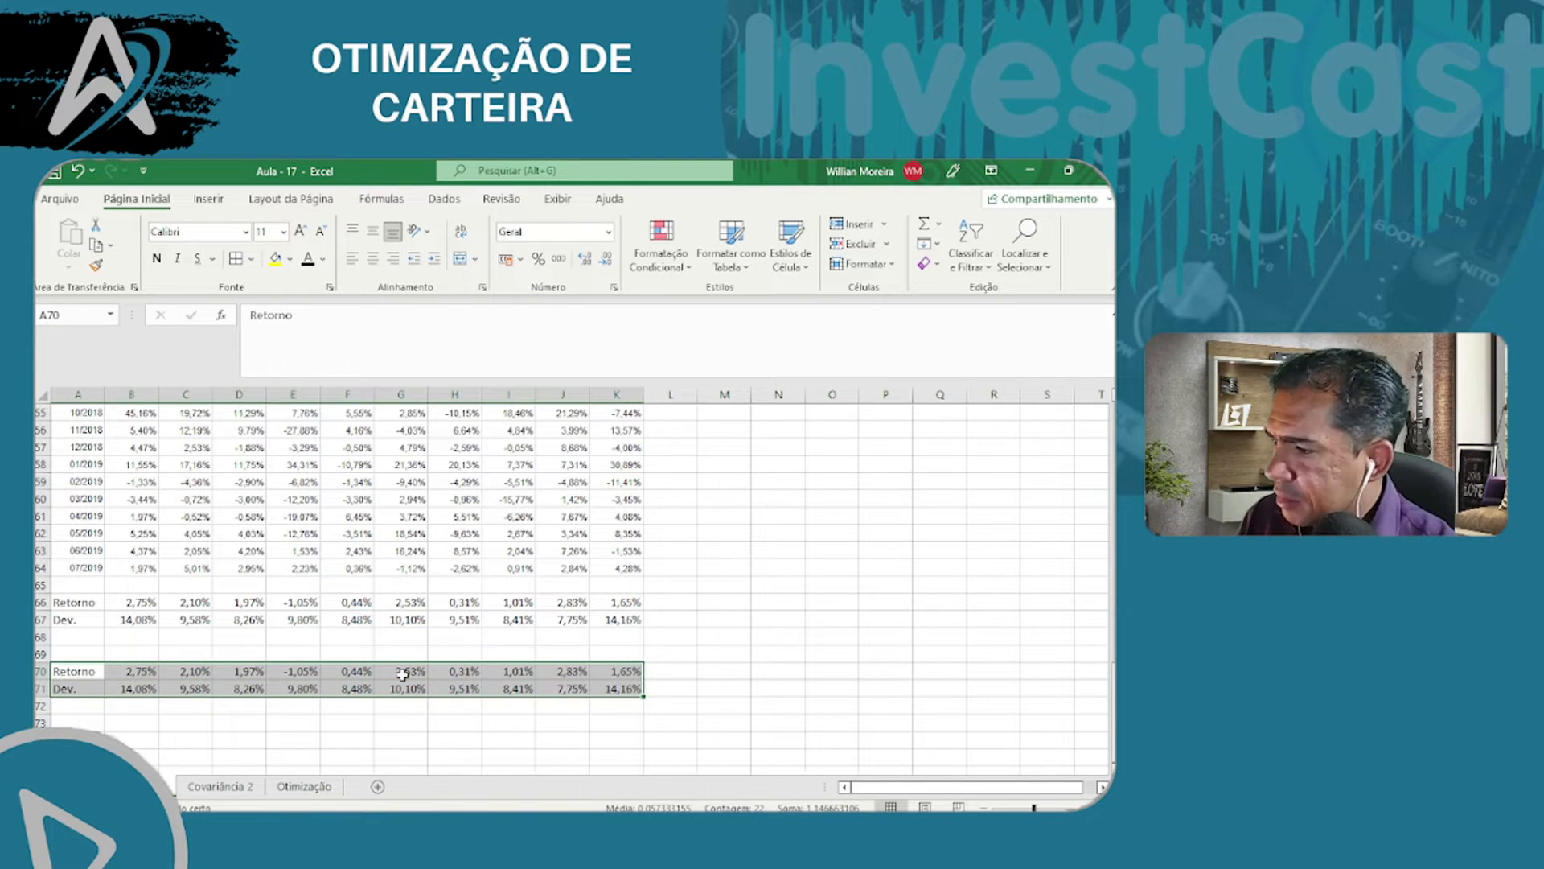
drag(73, 601, 148, 624)
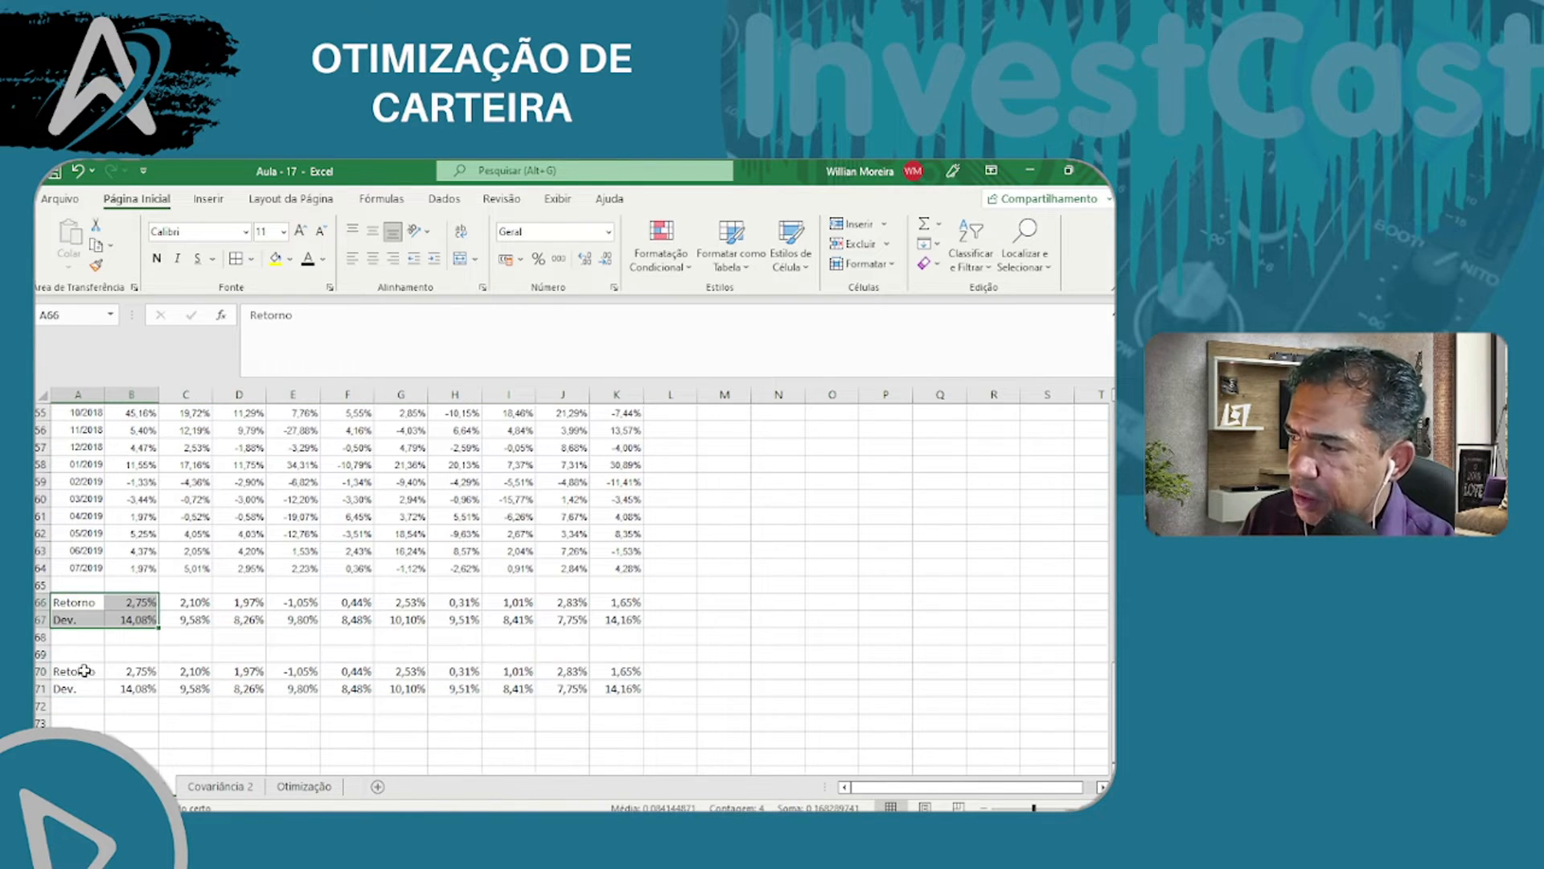
drag(85, 672, 603, 688)
click(193, 604)
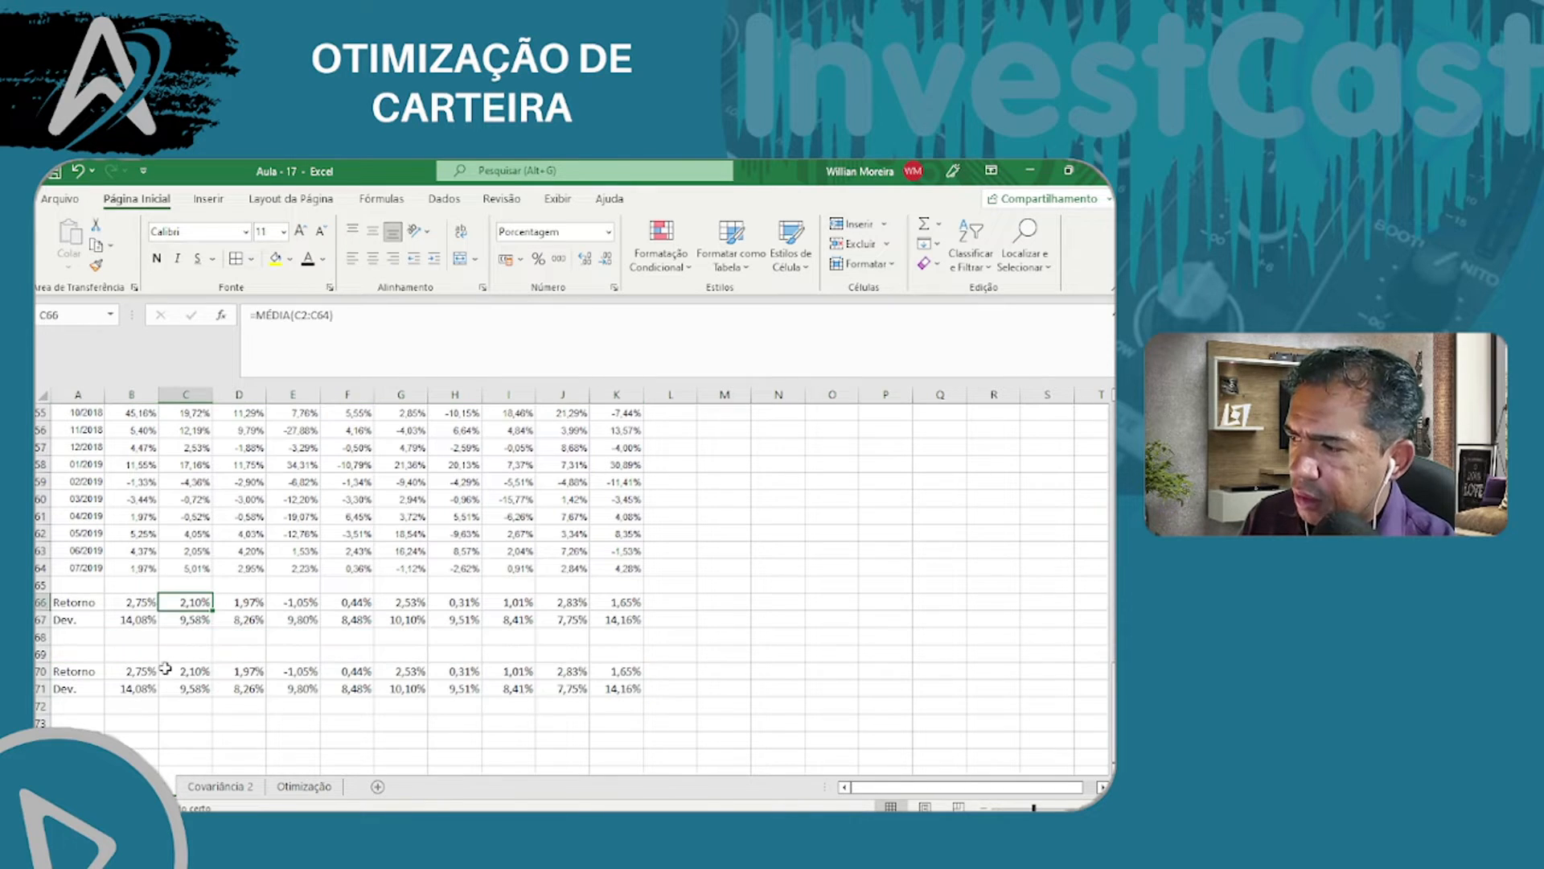
click(129, 671)
- Copy the Retorno and Dev. rows in A66:K67, paste them as values starting at A70, and check C71
drag(77, 602, 623, 621)
key(ctrl+c)
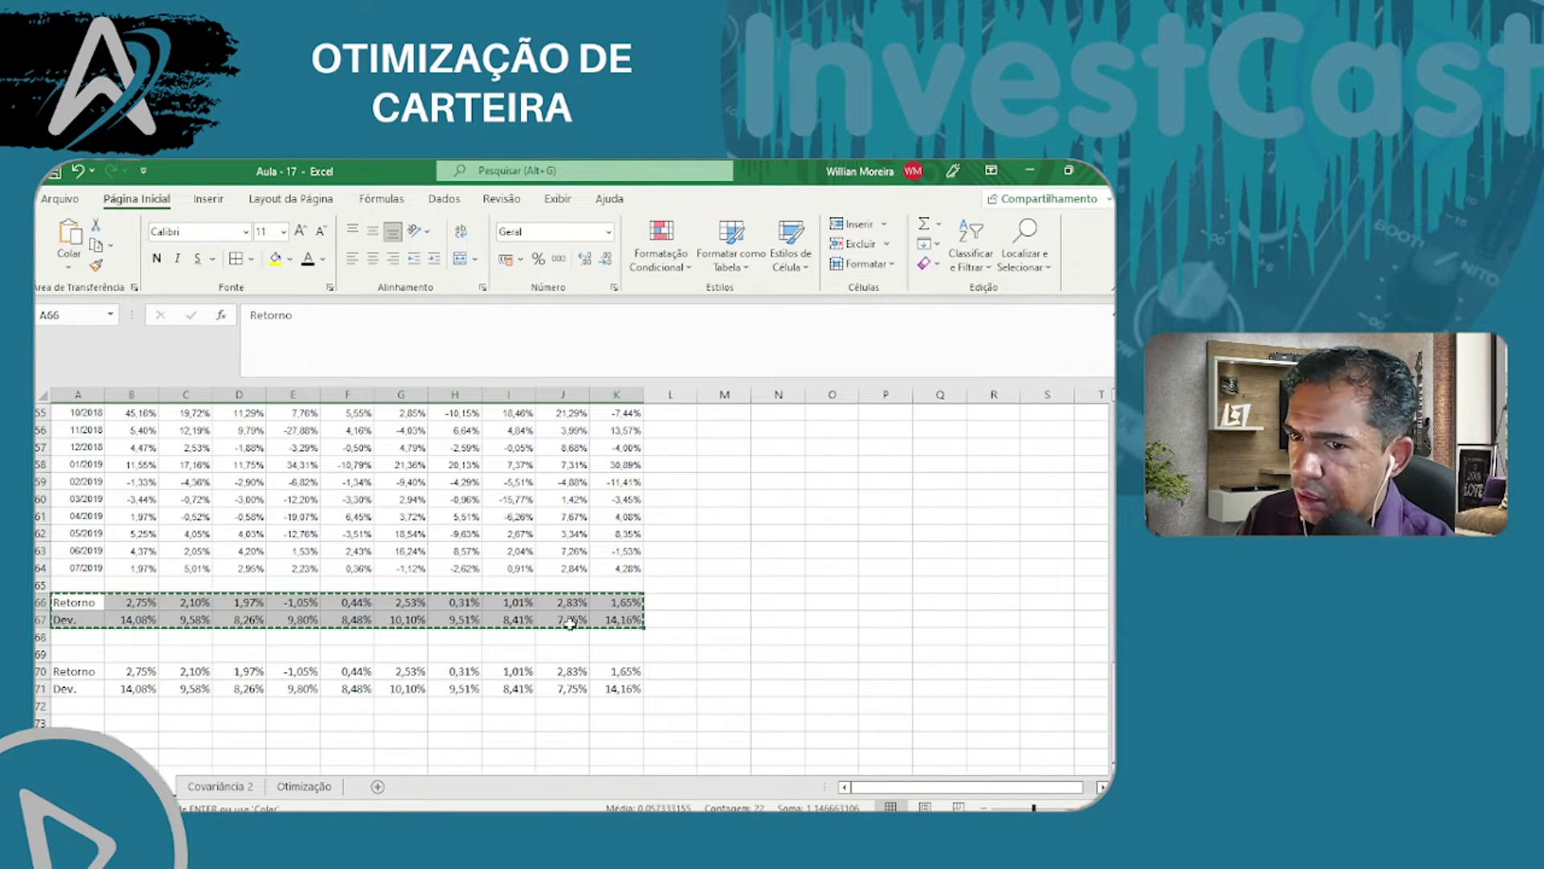
click(75, 669)
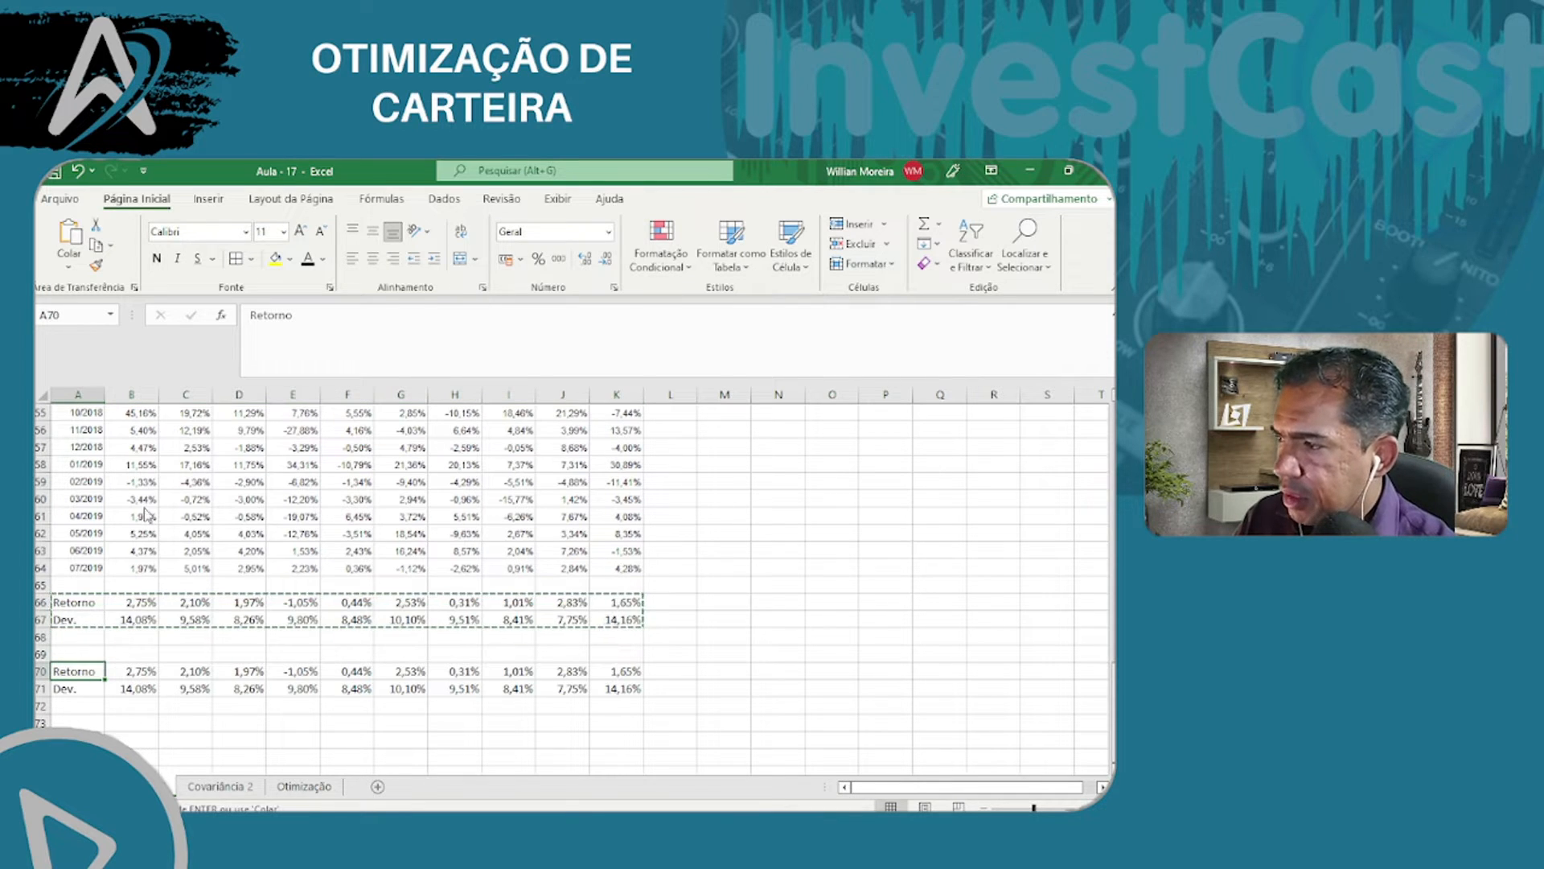
key(ctrl+v)
click(193, 689)
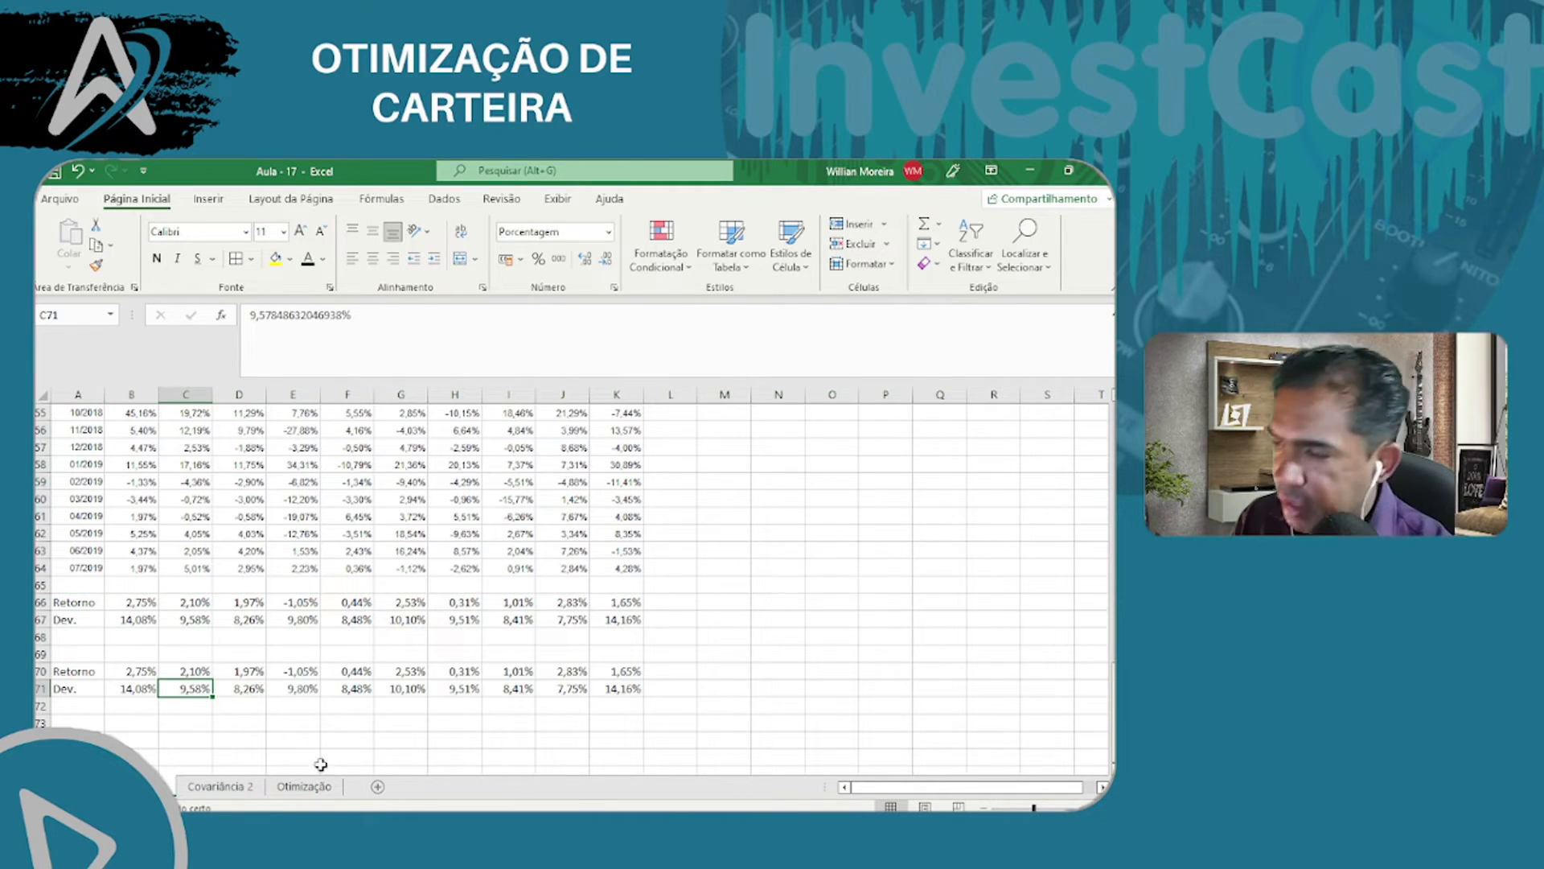
- Review the stocks' Retorno column on the Otimização sheet and return to the monthly returns
click(314, 788)
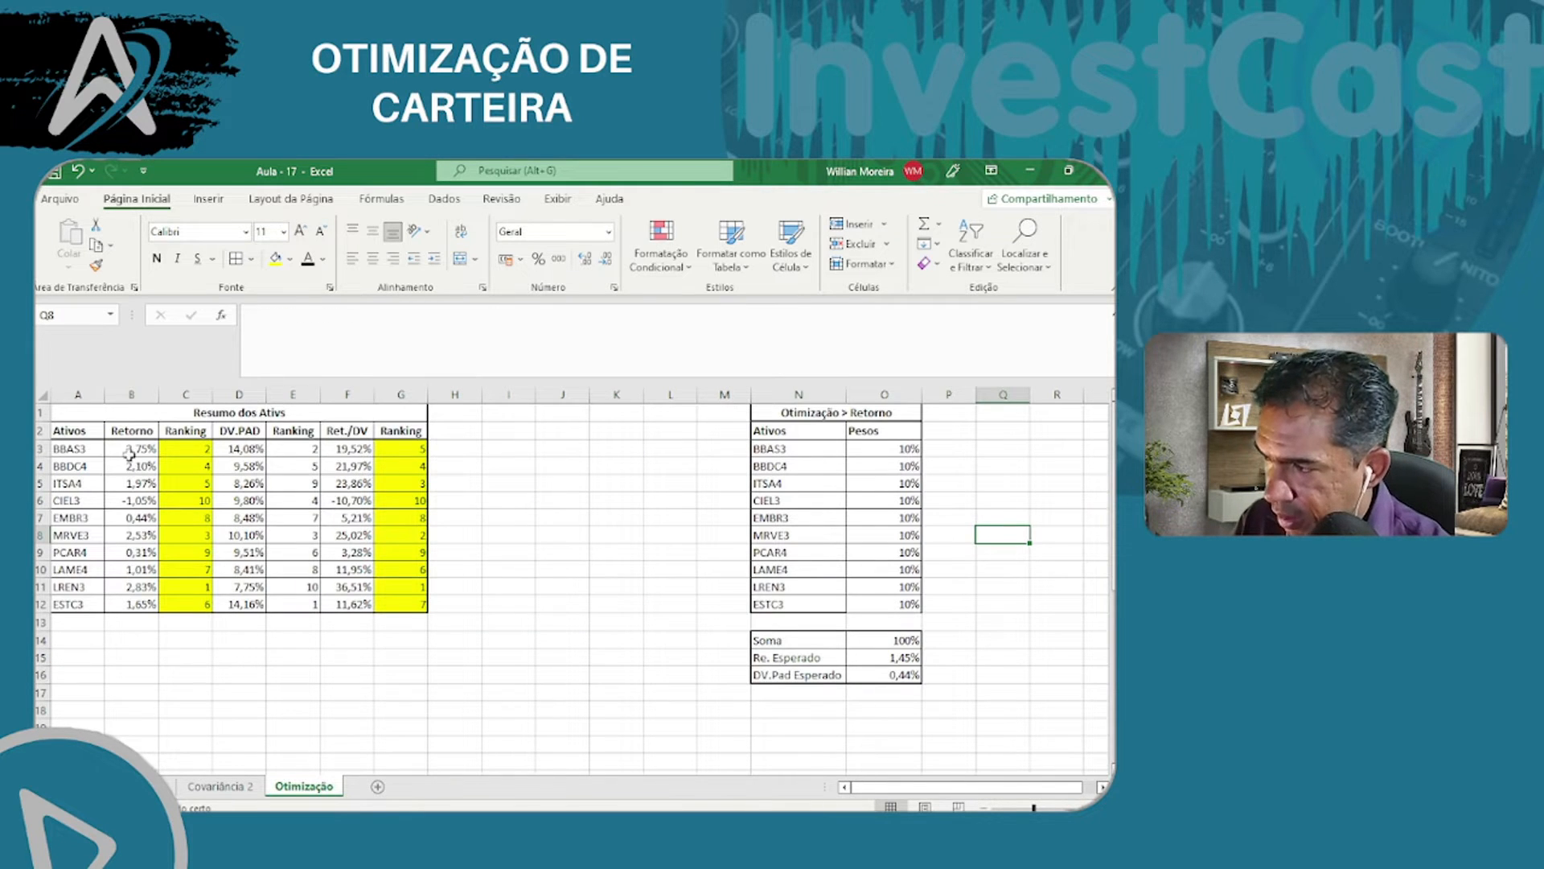
drag(129, 448, 129, 587)
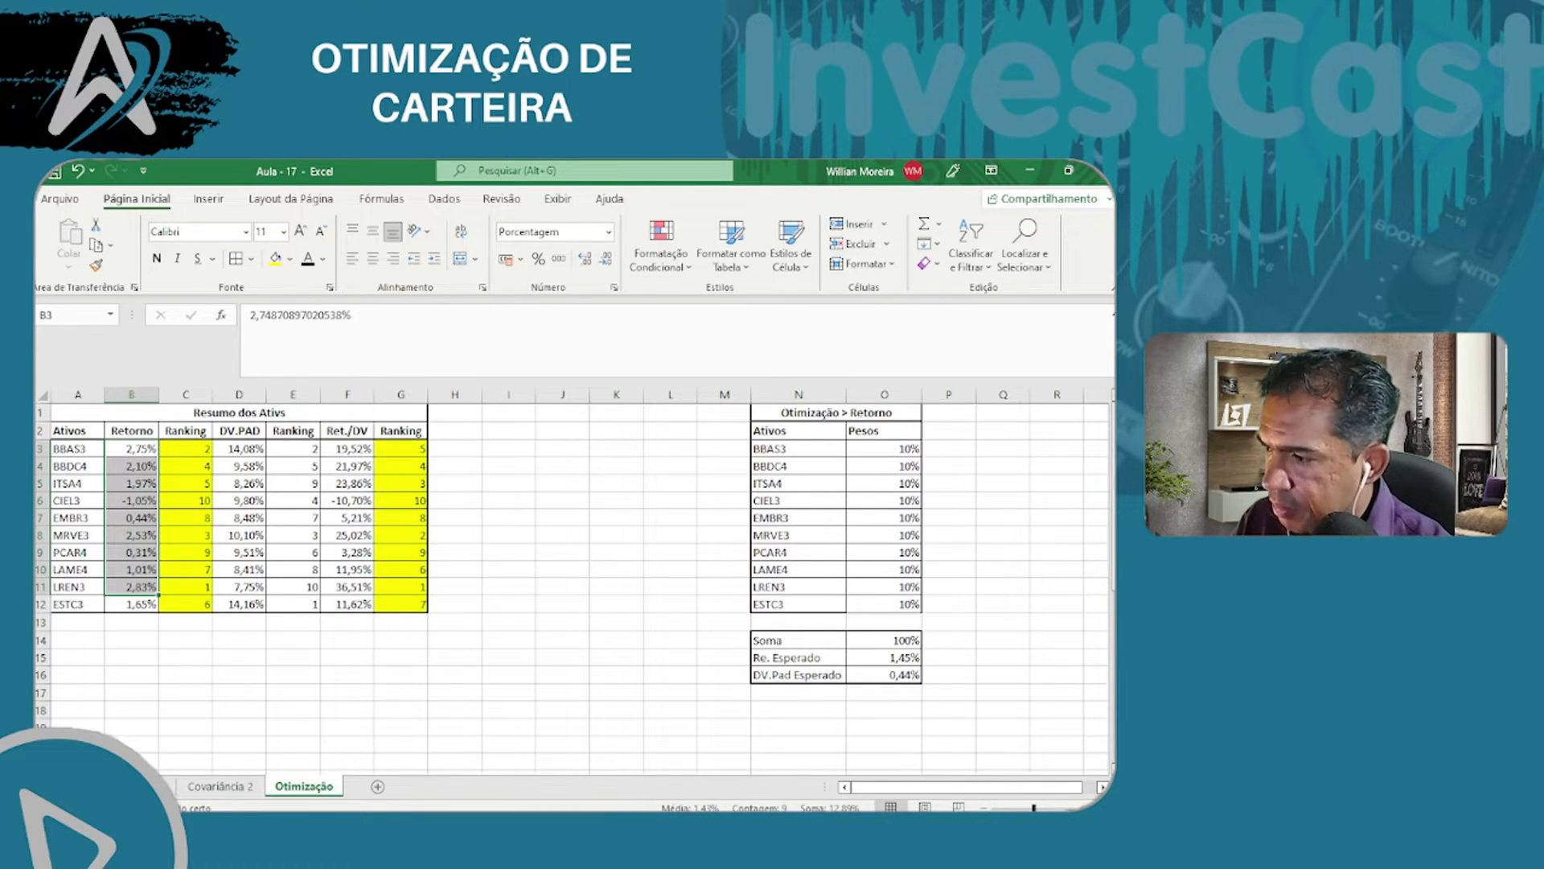
key(ctrl+Page_Up)
click(227, 534)
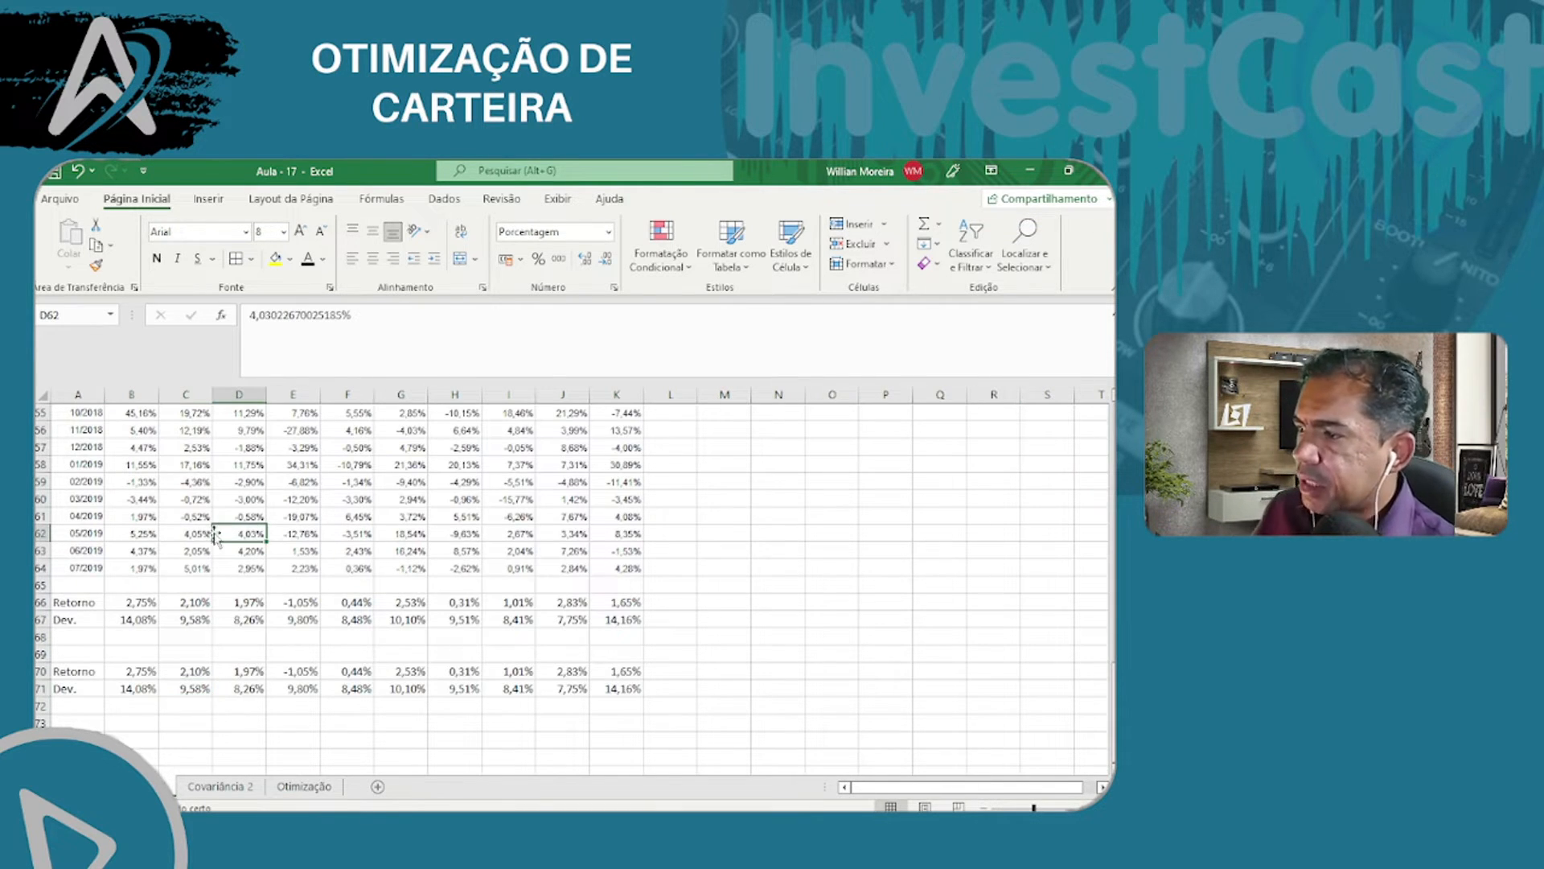
- Examine the full covariance matrix in B2:K11 of the Covariância 2 sheet, and go back to the Ativos 2 sheet
click(216, 788)
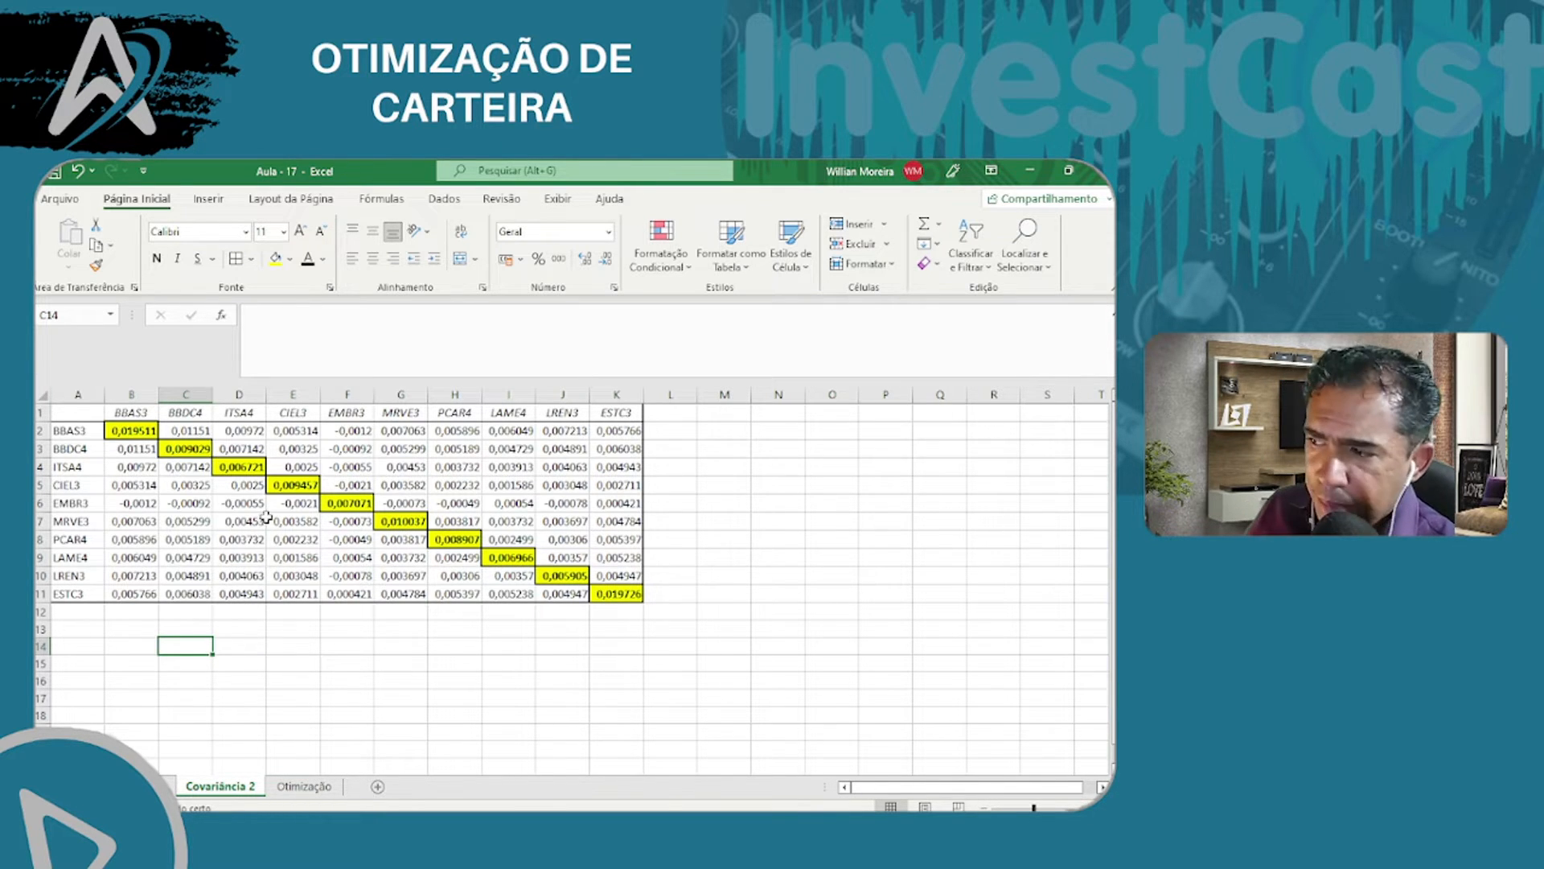
drag(121, 426, 603, 589)
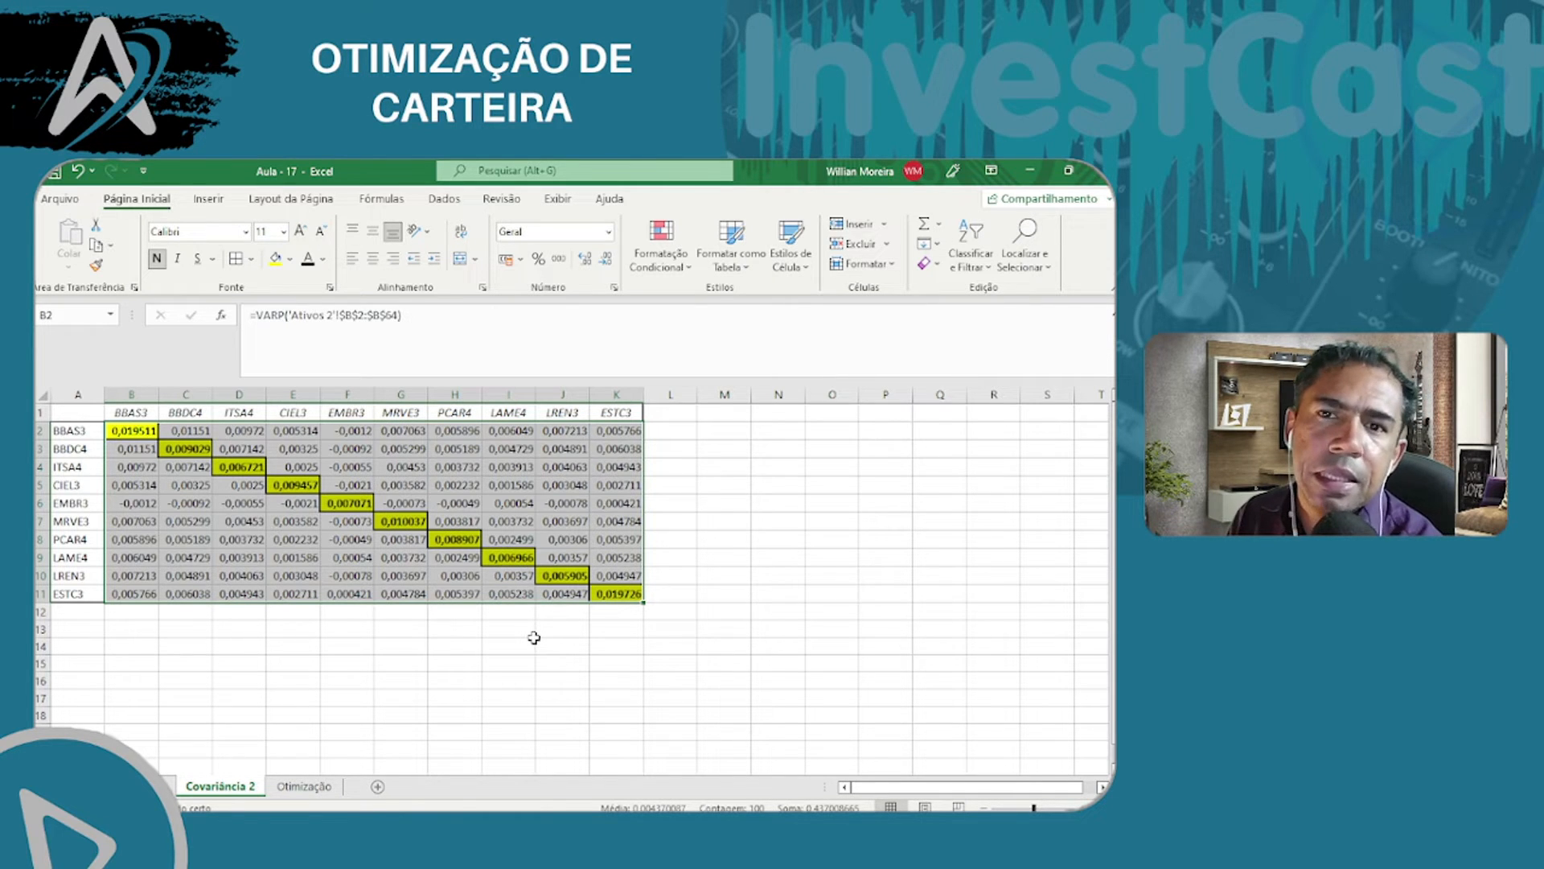
click(183, 786)
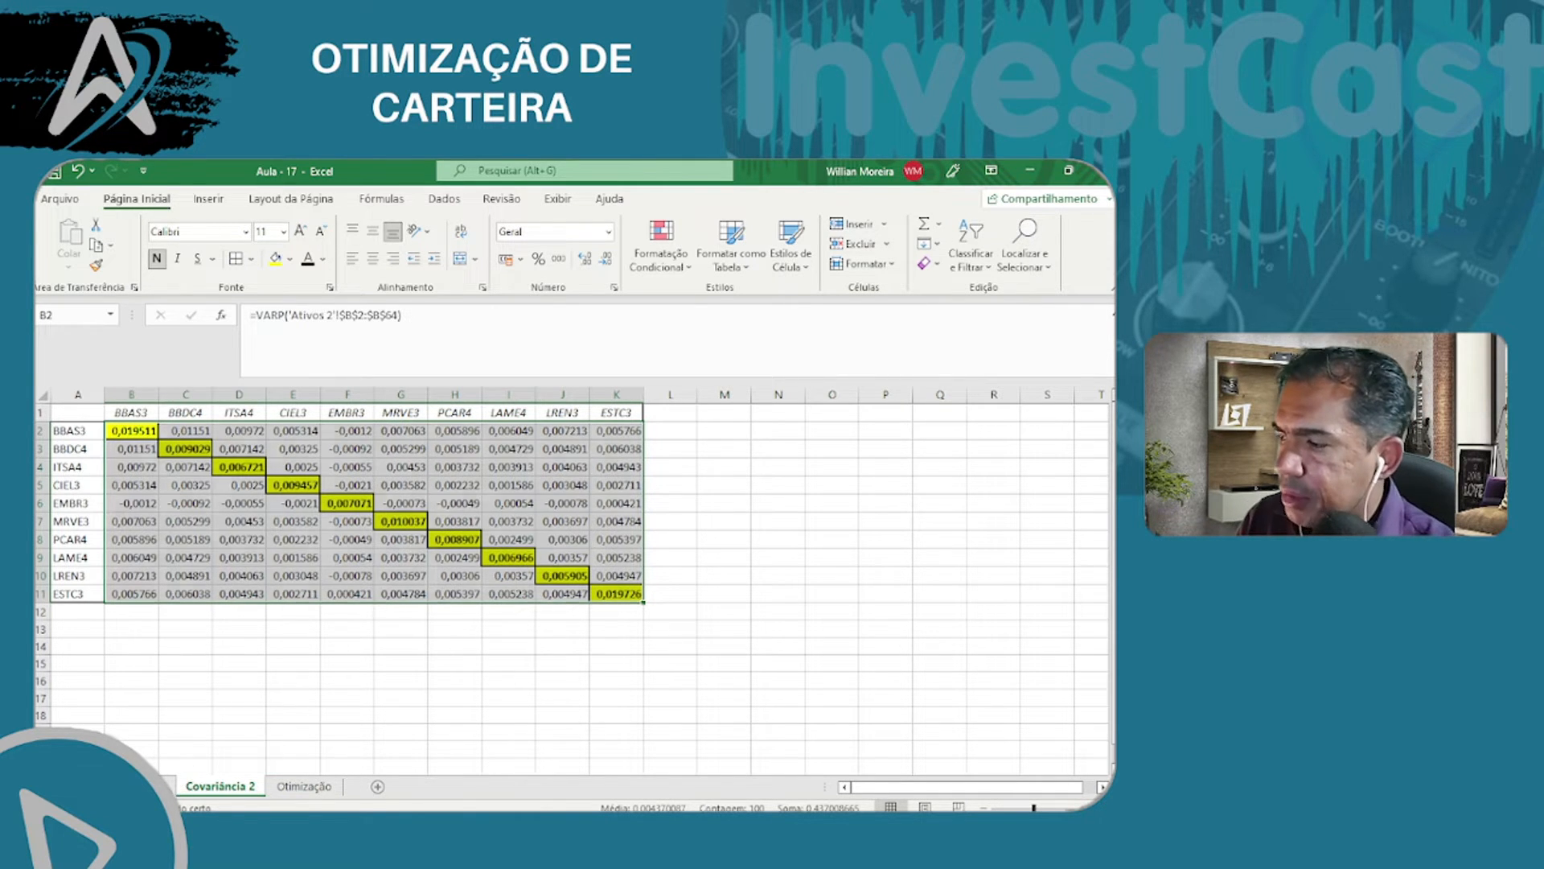
key(ctrl+Home)
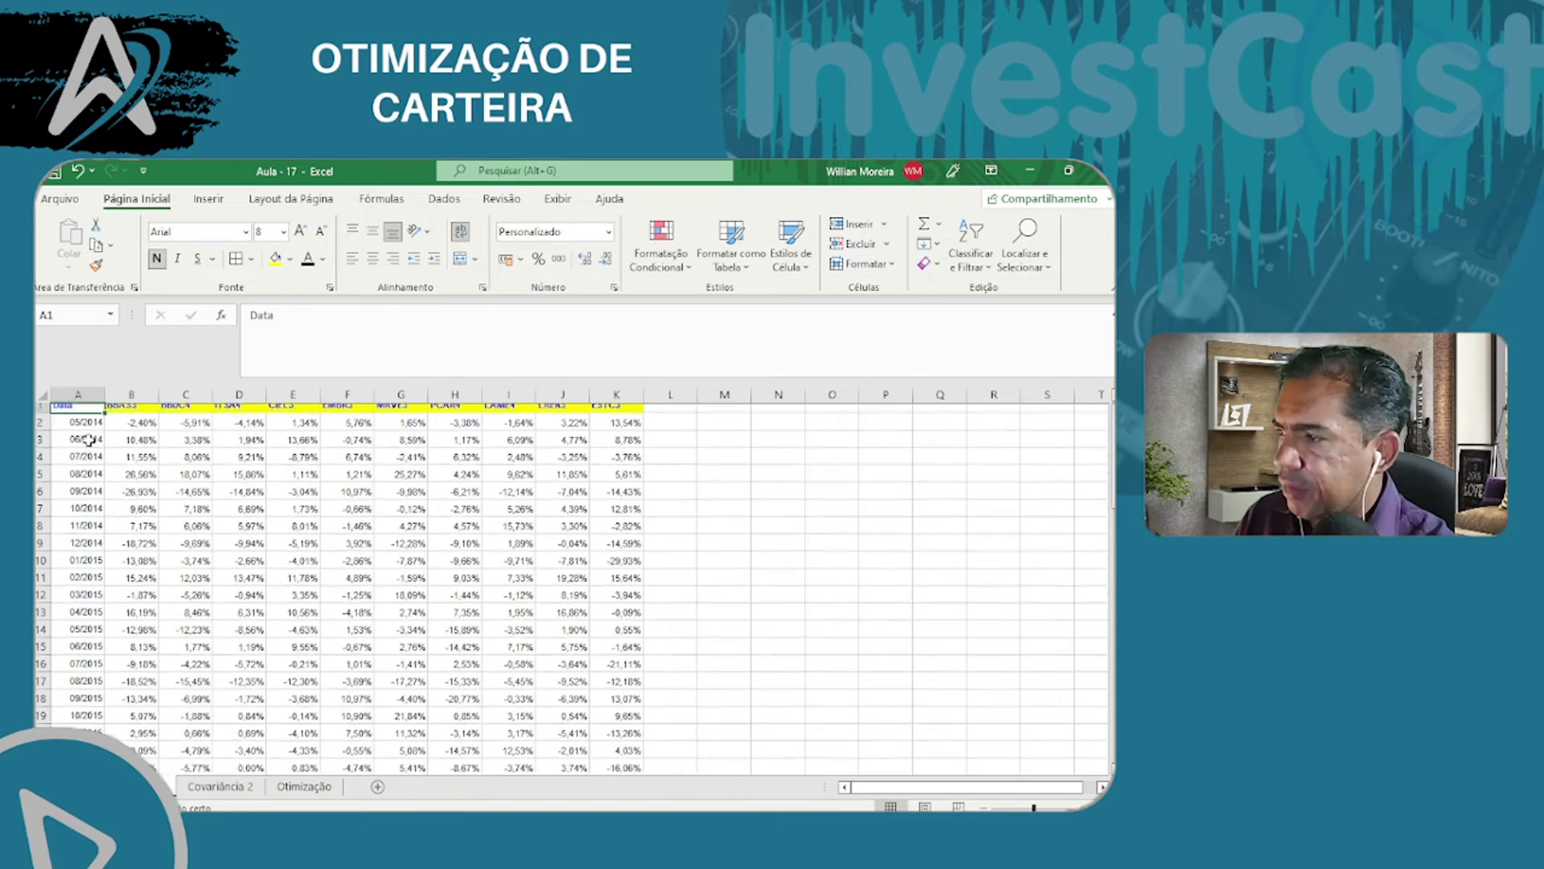
key(Right)
key(shift+Right)
key(ctrl+shift+Right)
key(ctrl+shift+Down)
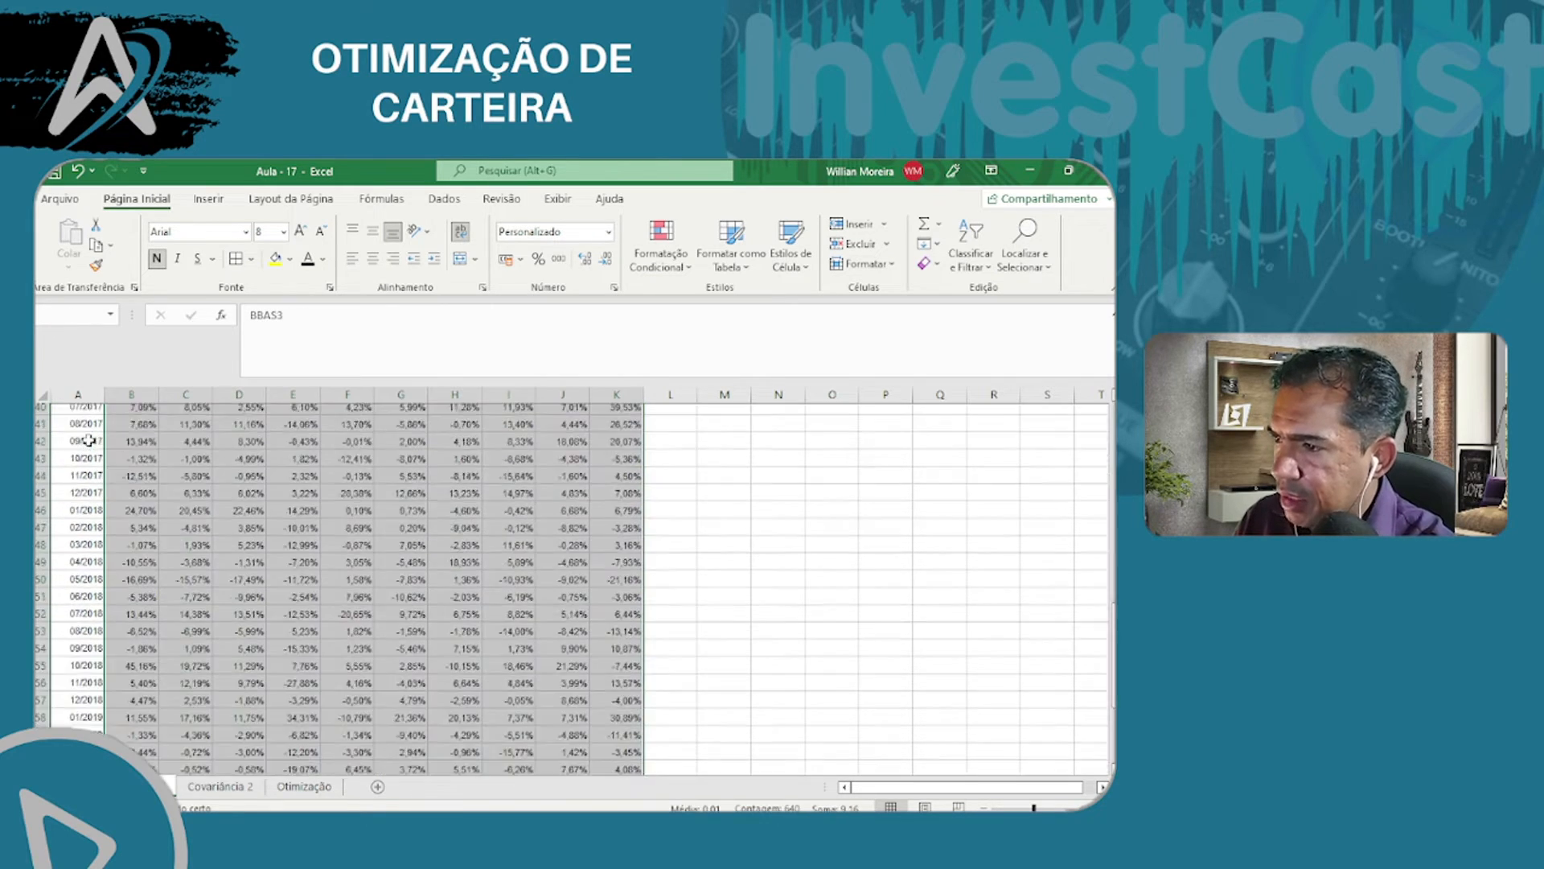
click(446, 198)
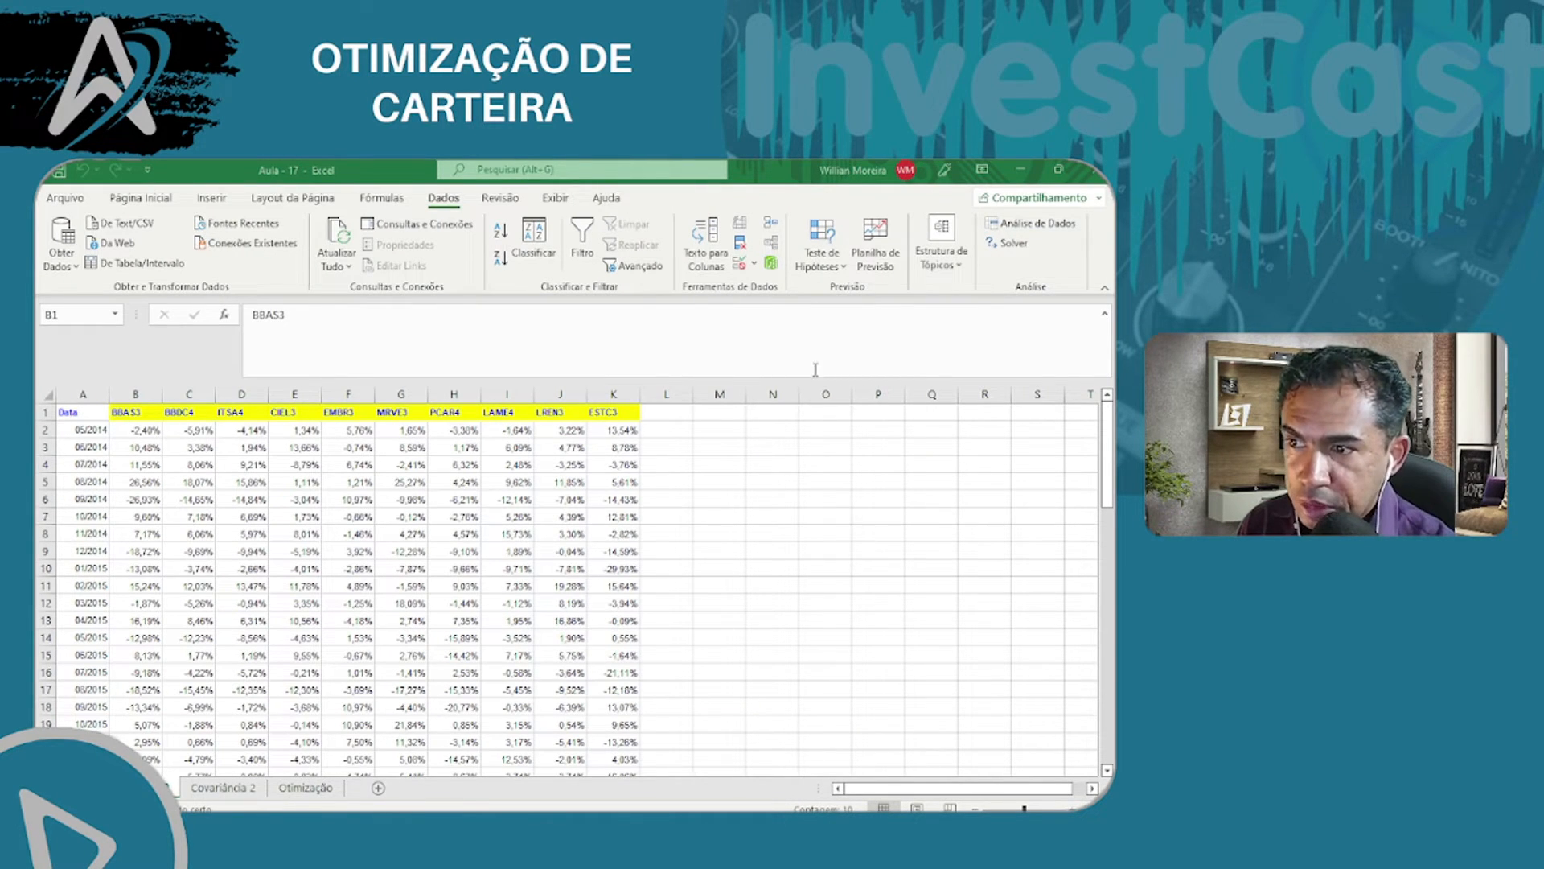
click(199, 807)
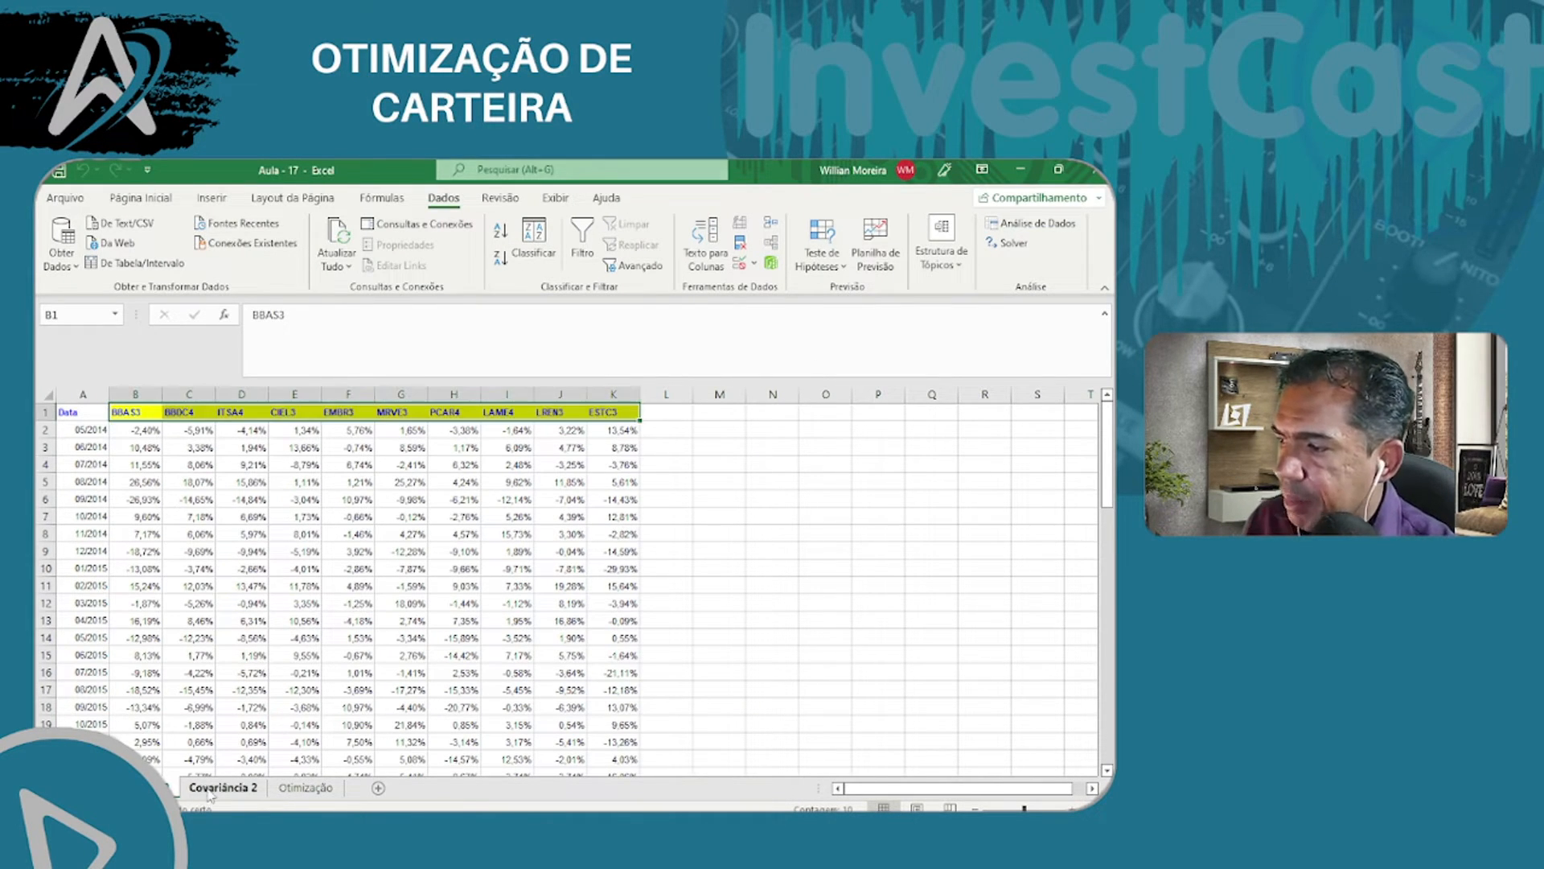
click(561, 516)
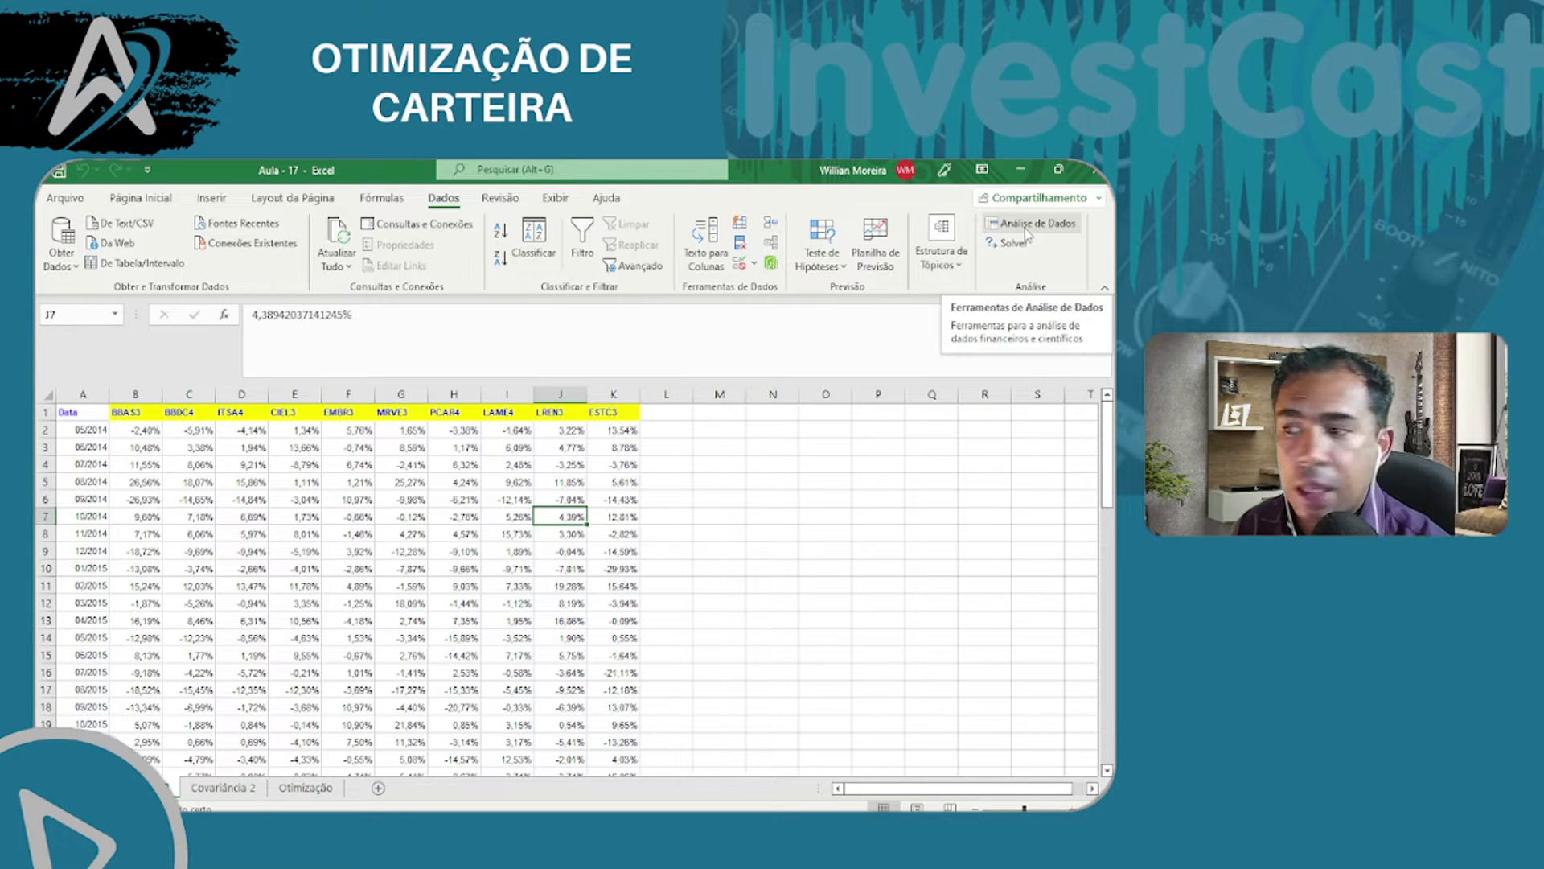
- Check in the Excel options which add-ins are enabled, including Ferramentas de Análise and Solver, and close the add-in list
click(64, 198)
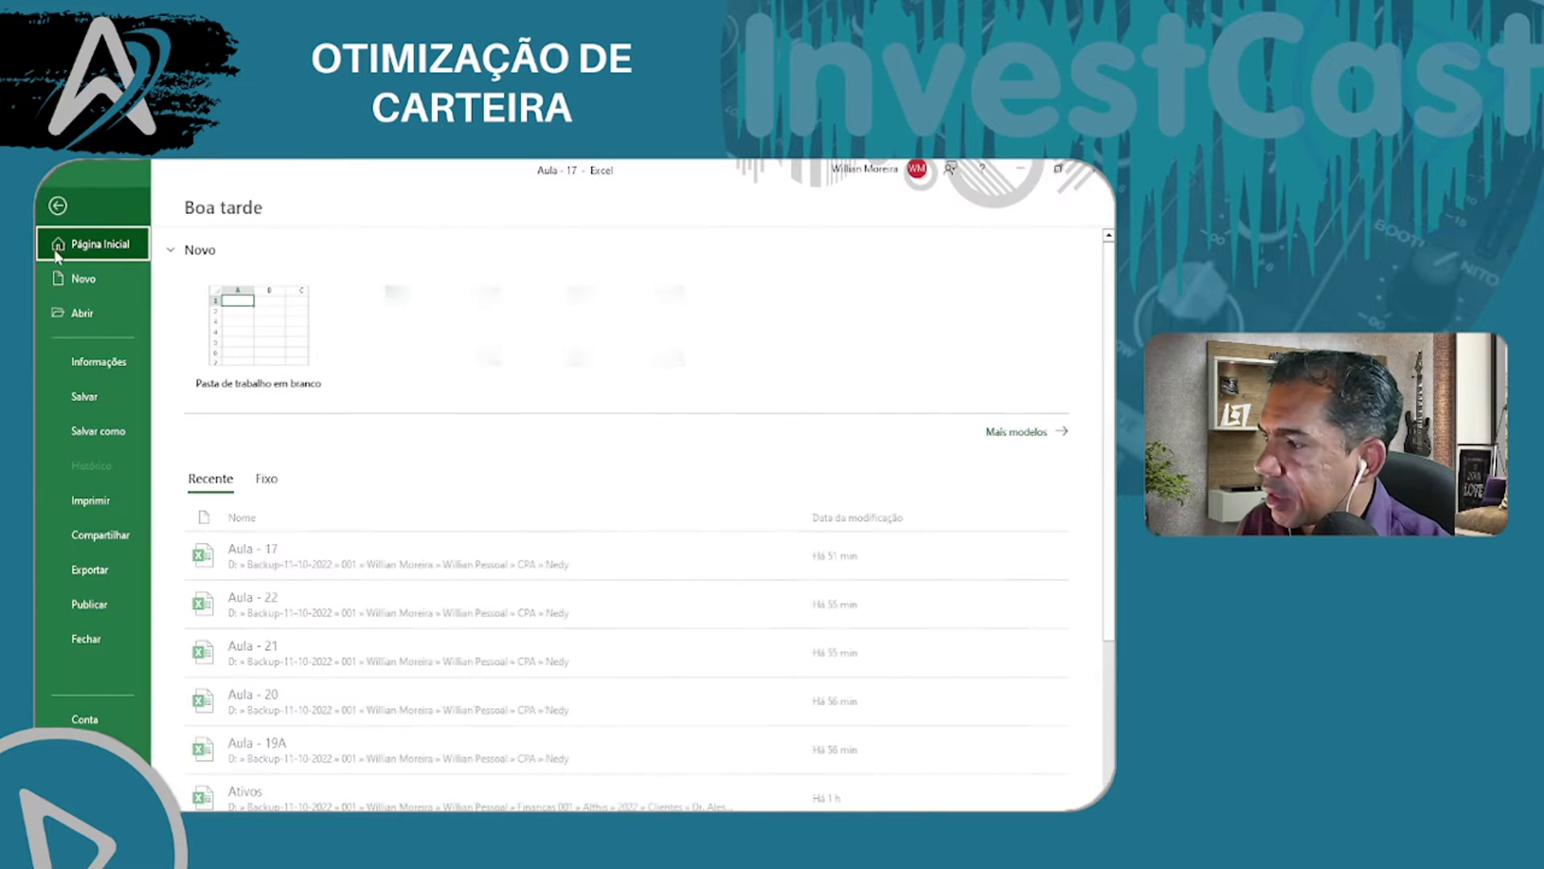
click(87, 788)
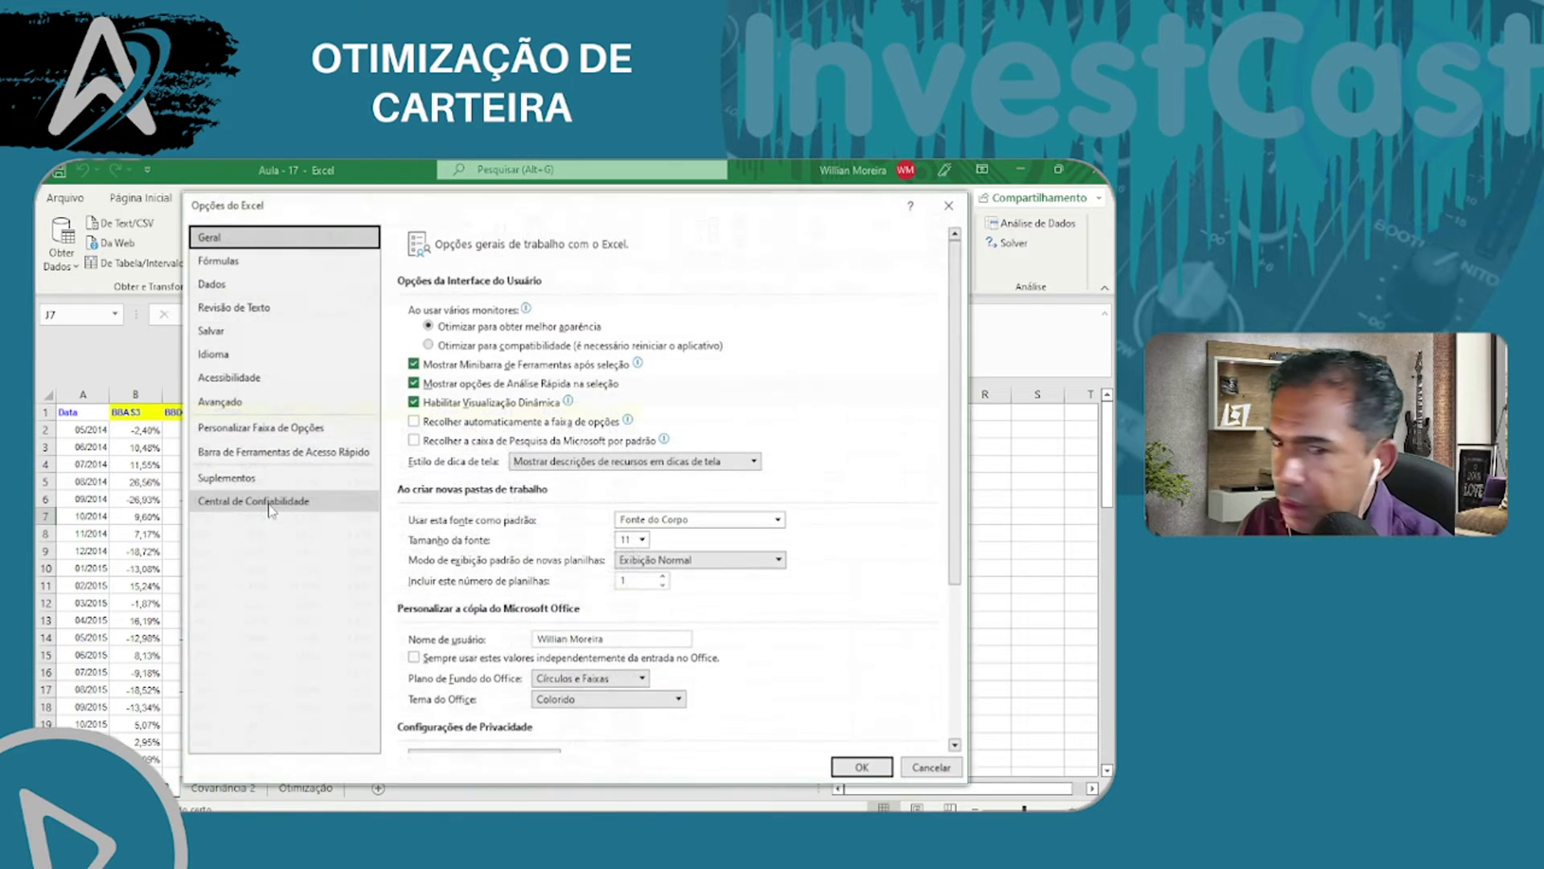
click(256, 478)
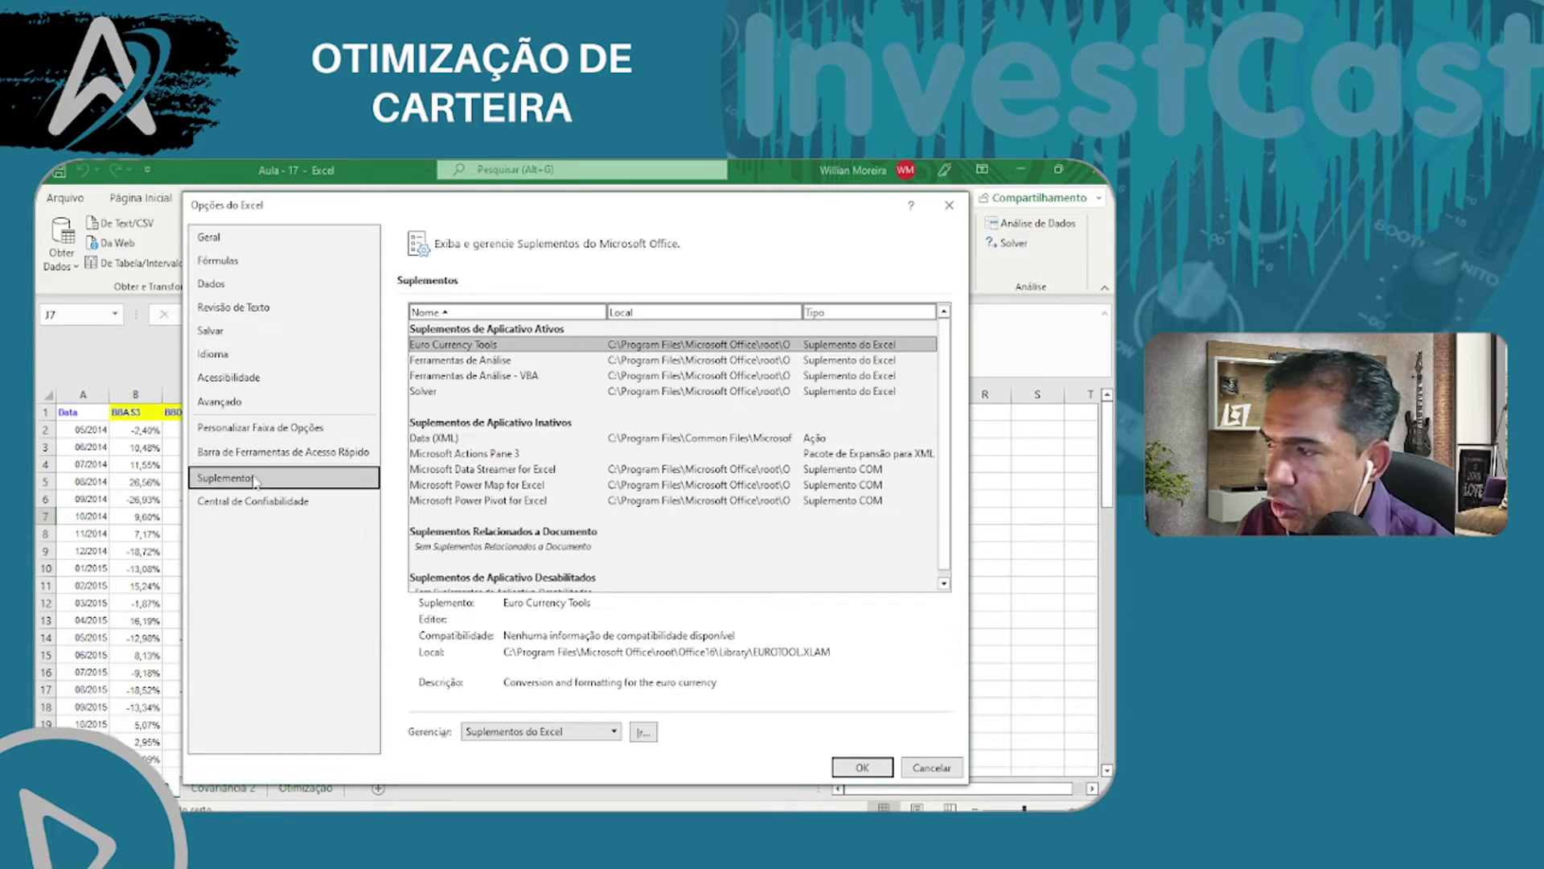
click(642, 731)
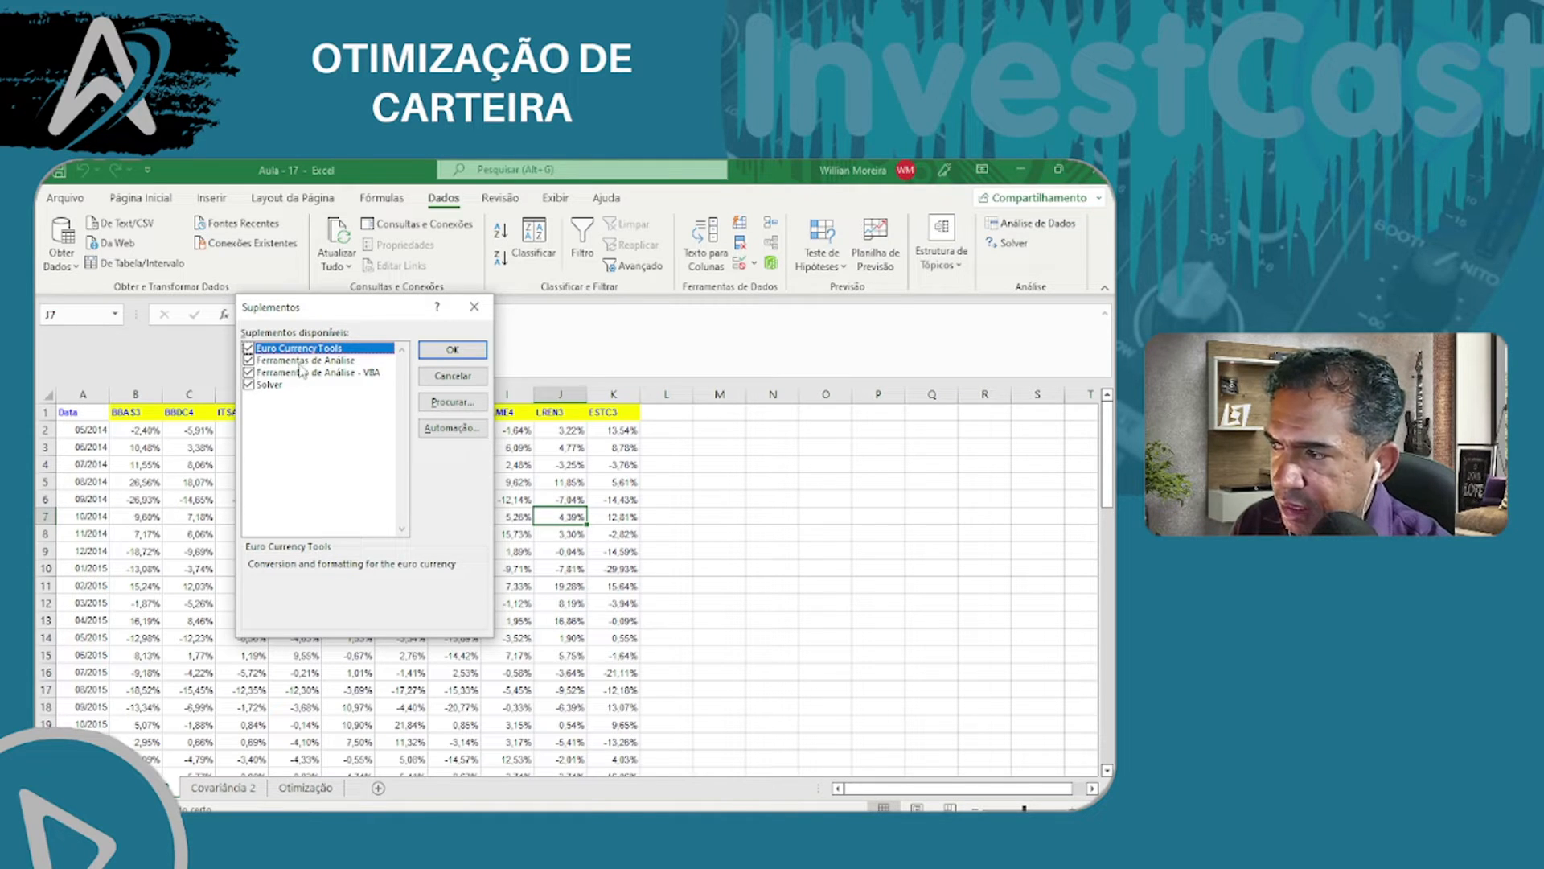
click(474, 306)
click(455, 447)
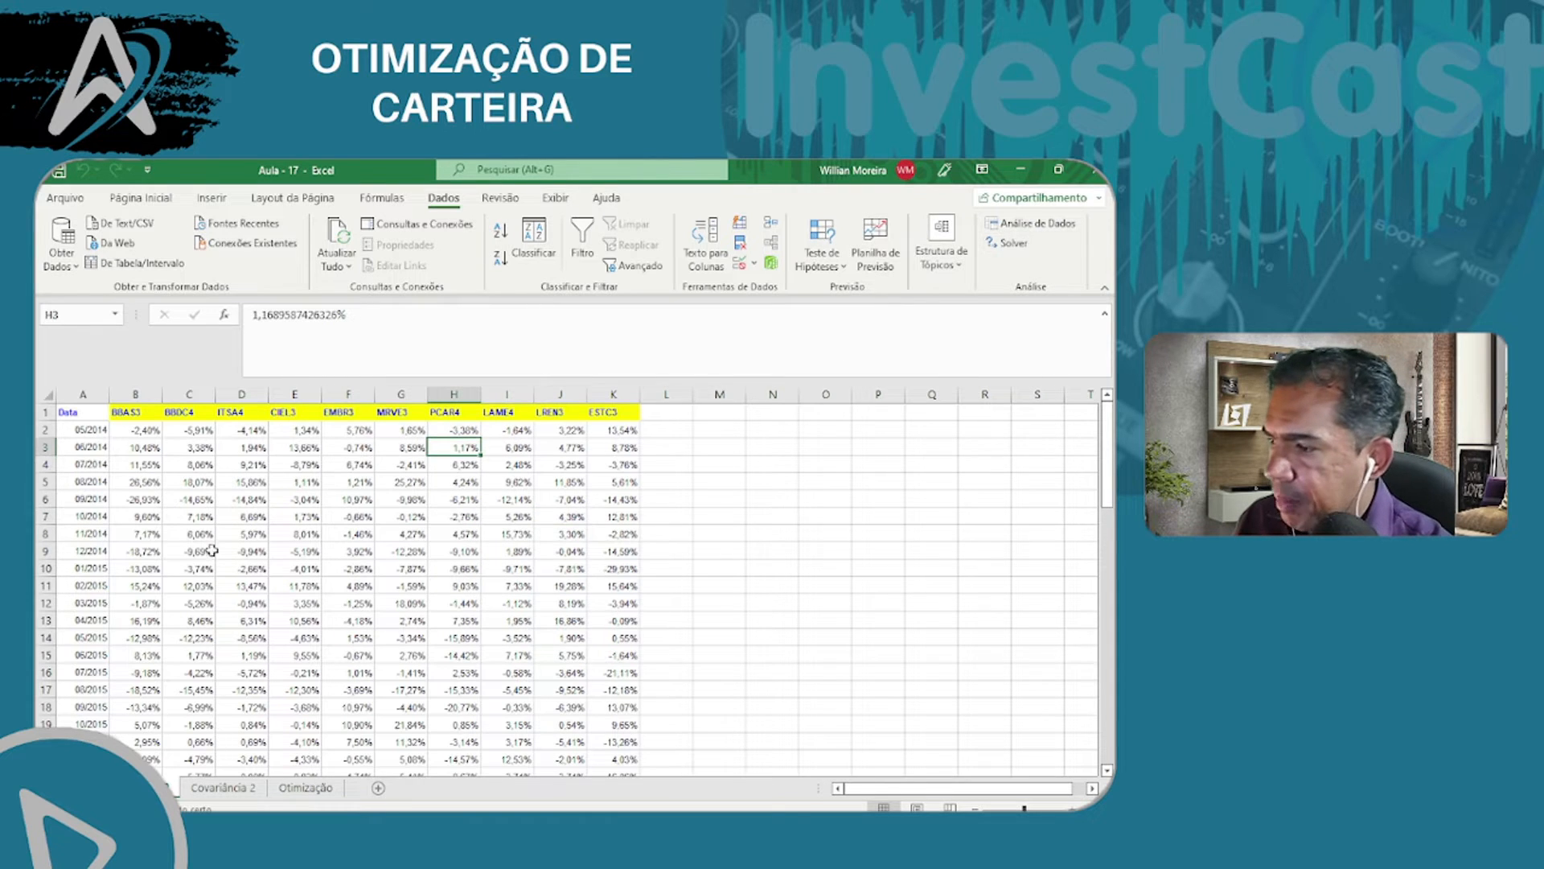
- Select the monthly returns of all ten stocks together with their ticker headers, B1:K64
click(131, 415)
key(ctrl+shift+Right)
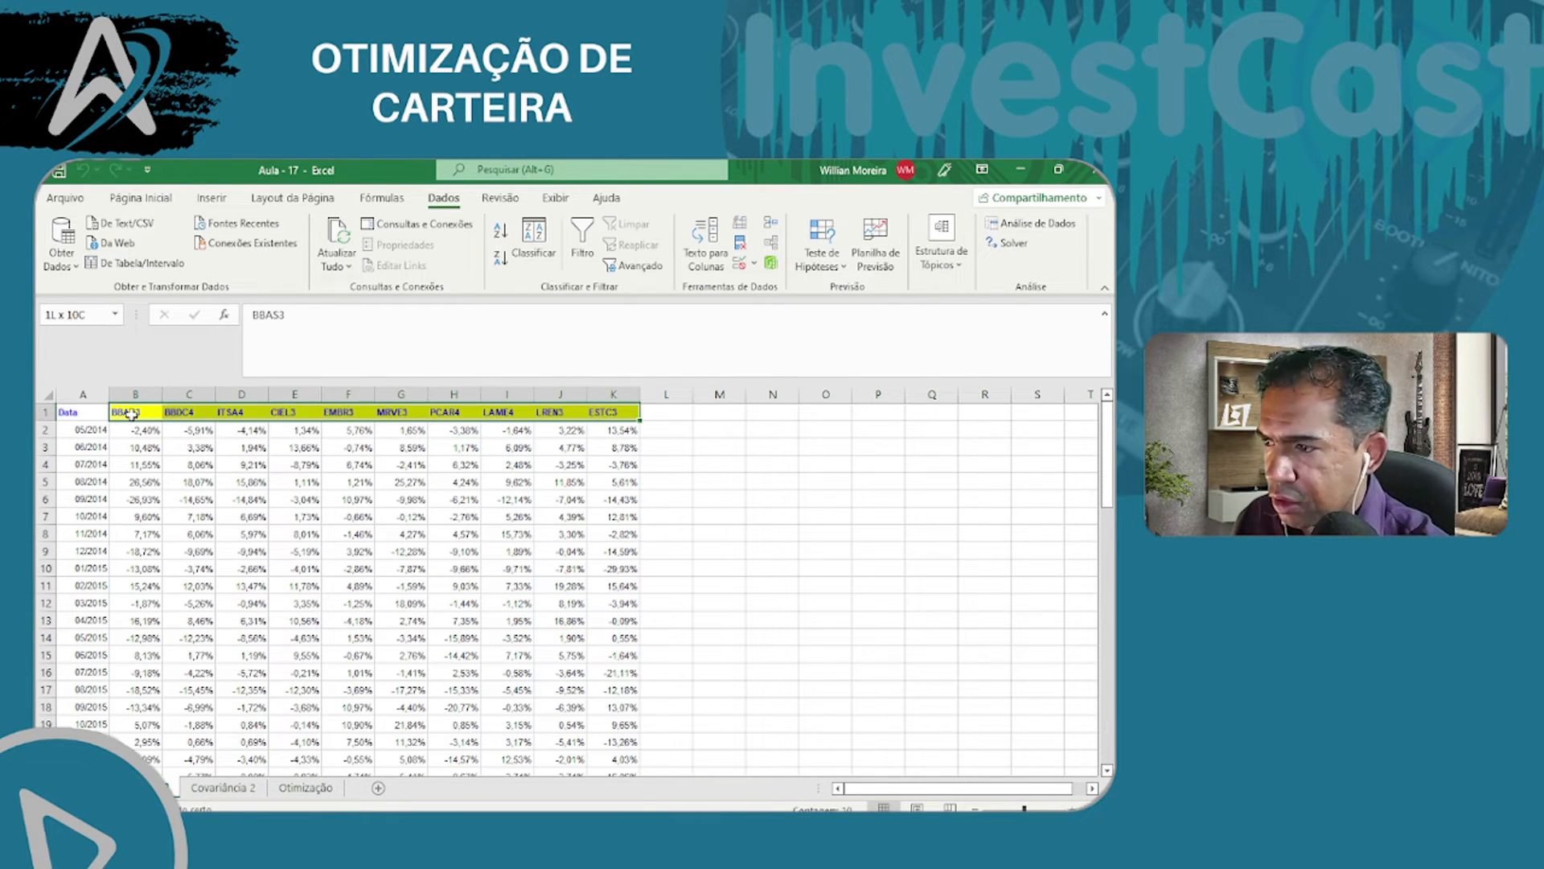
key(ctrl+shift+Down)
key(ctrl+Up)
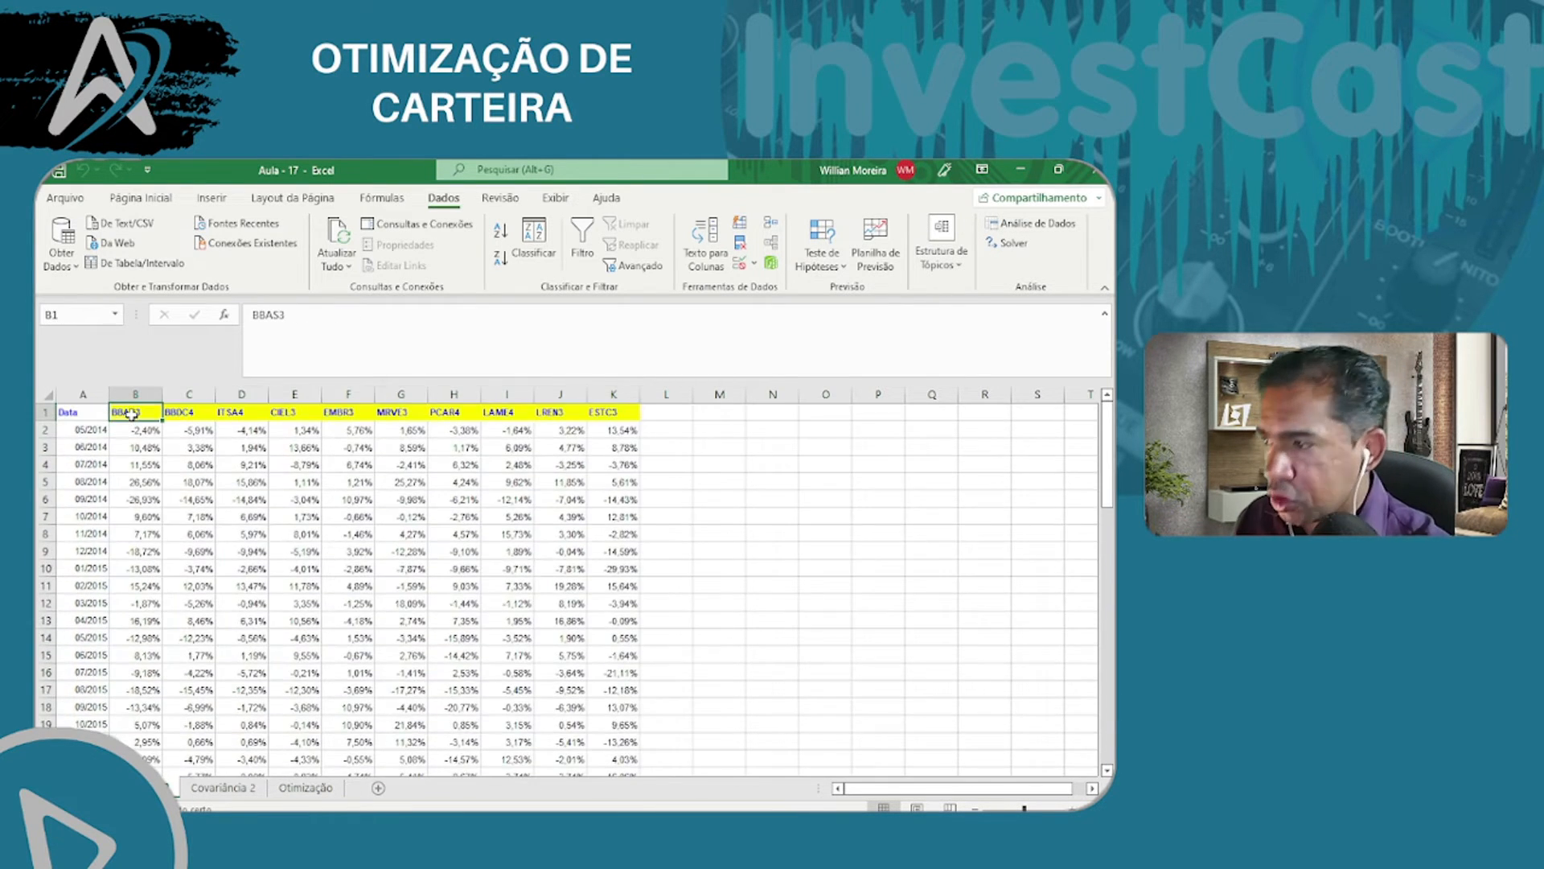
key(shift+Right)
key(shift+Right)
key(shift+Right)
key(shift+Right)
key(shift+Right)
key(shift+Right)
key(shift+Right)
key(shift+Right)
key(shift+Right)
key(ctrl+shift+Down)
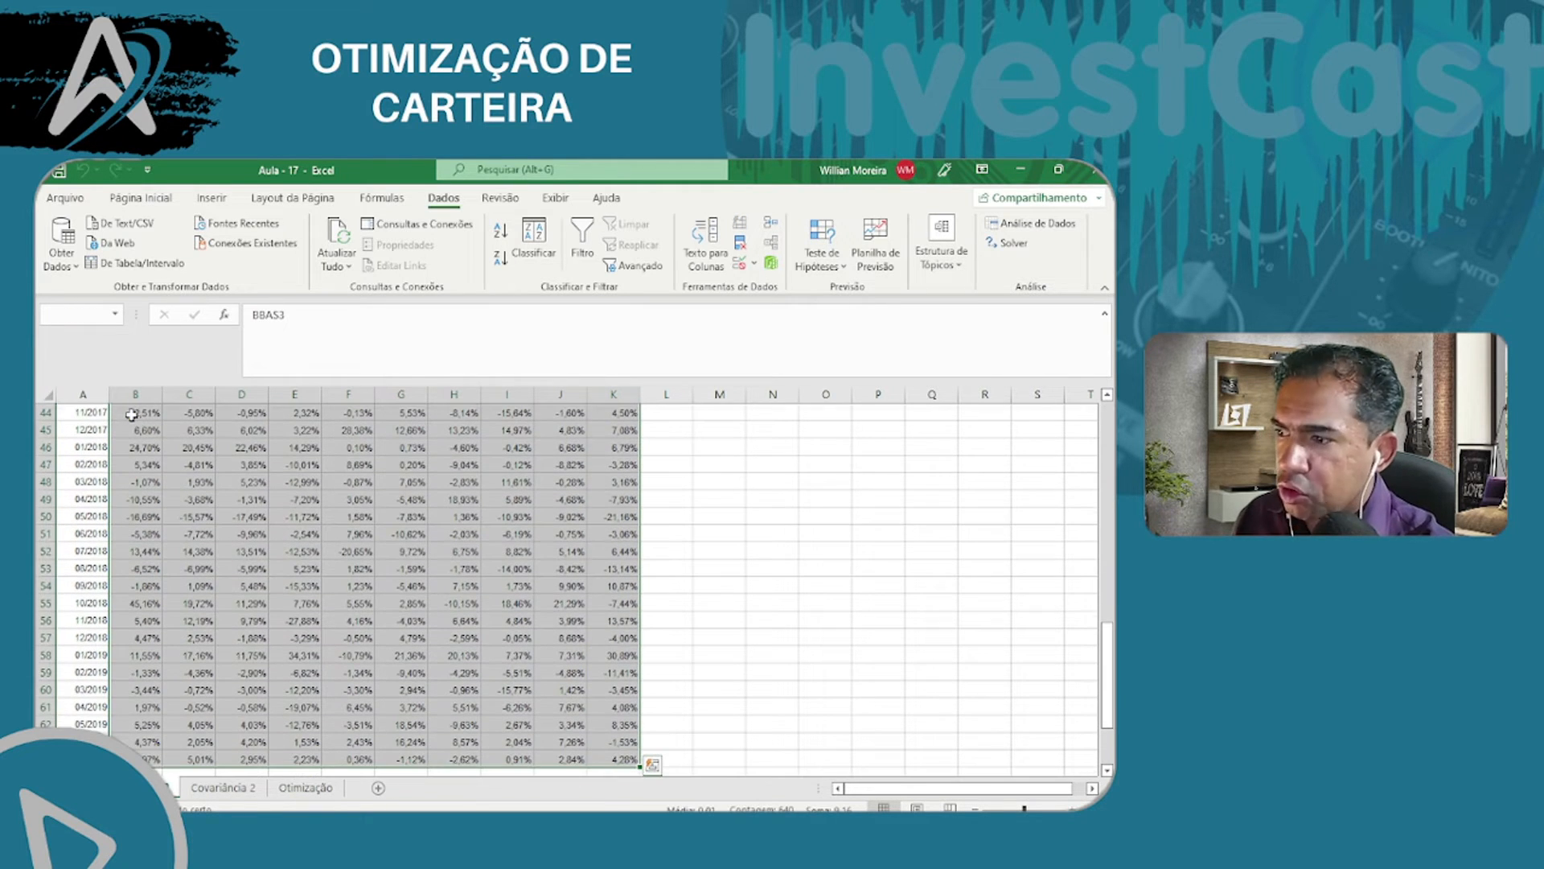
- Start the Covariância analysis tool and set its input range to $B$1:$K$64
click(1027, 229)
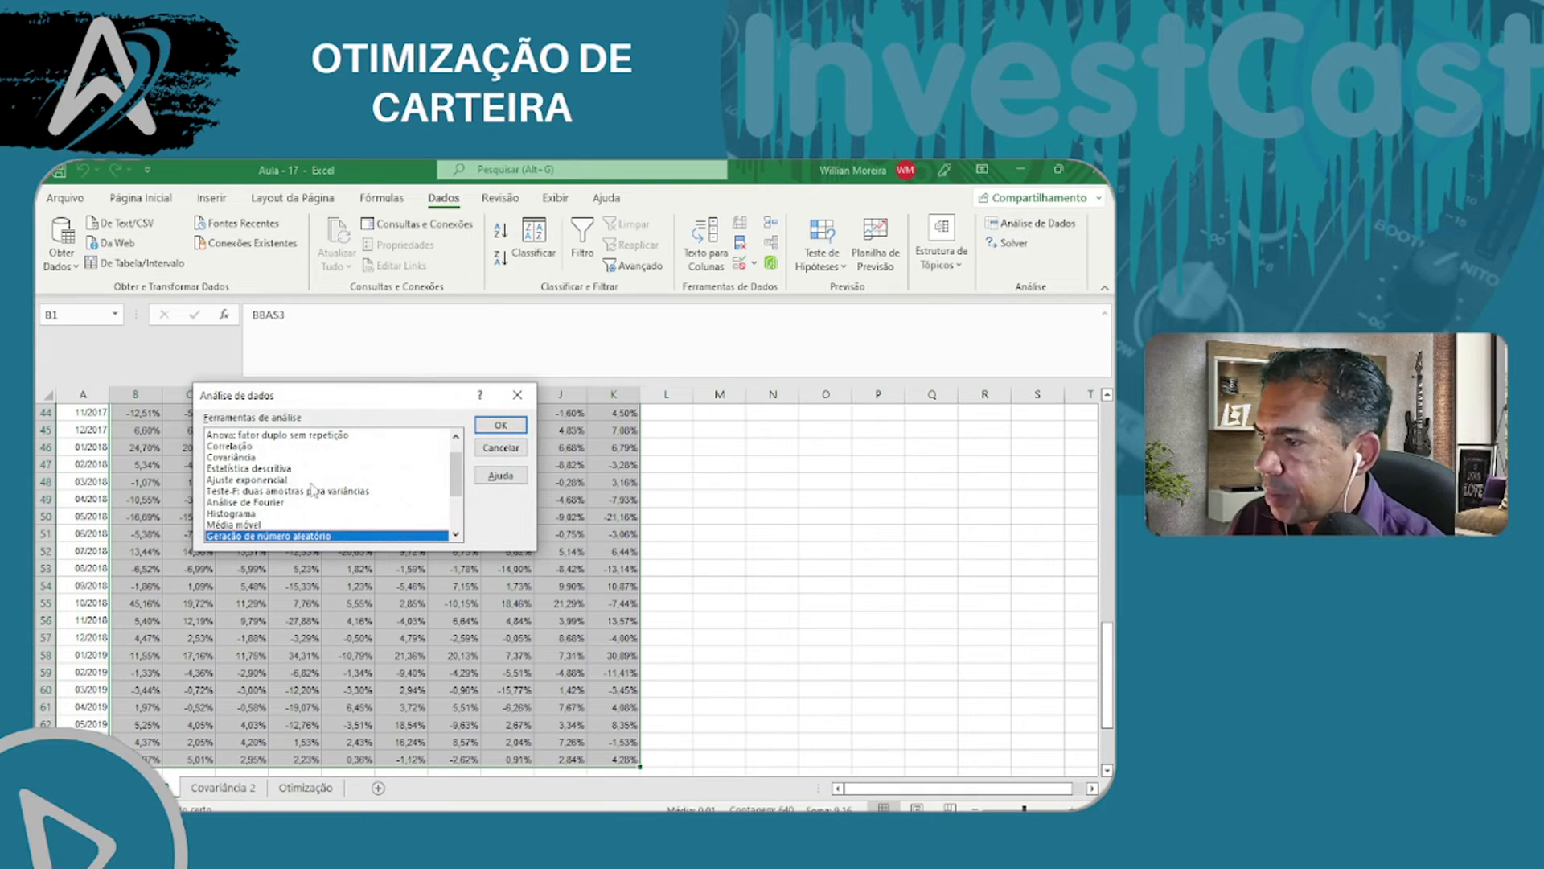
click(240, 458)
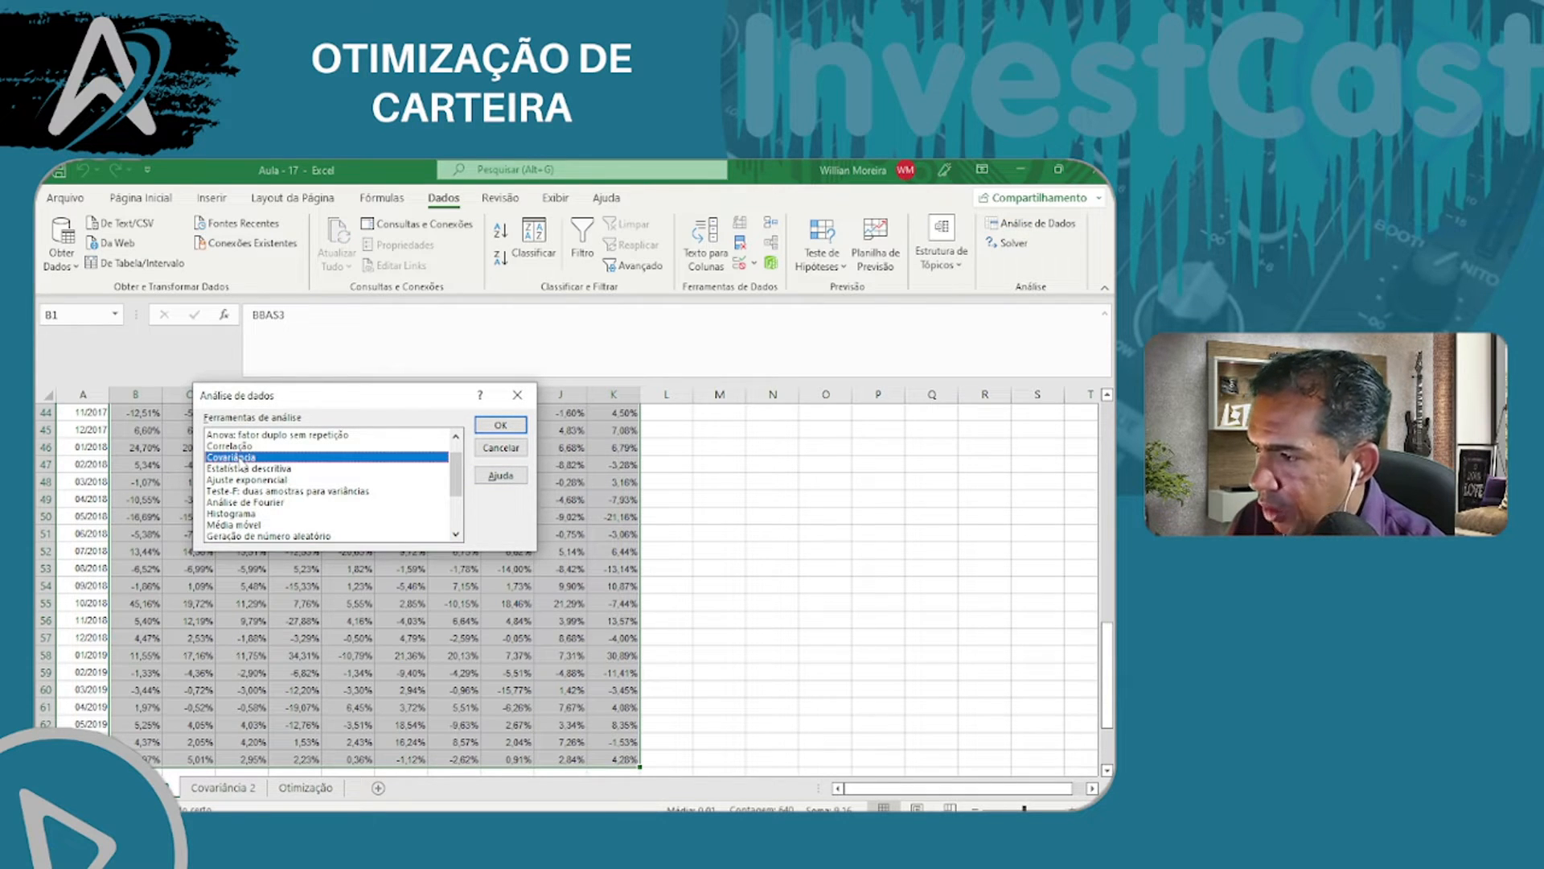
click(501, 426)
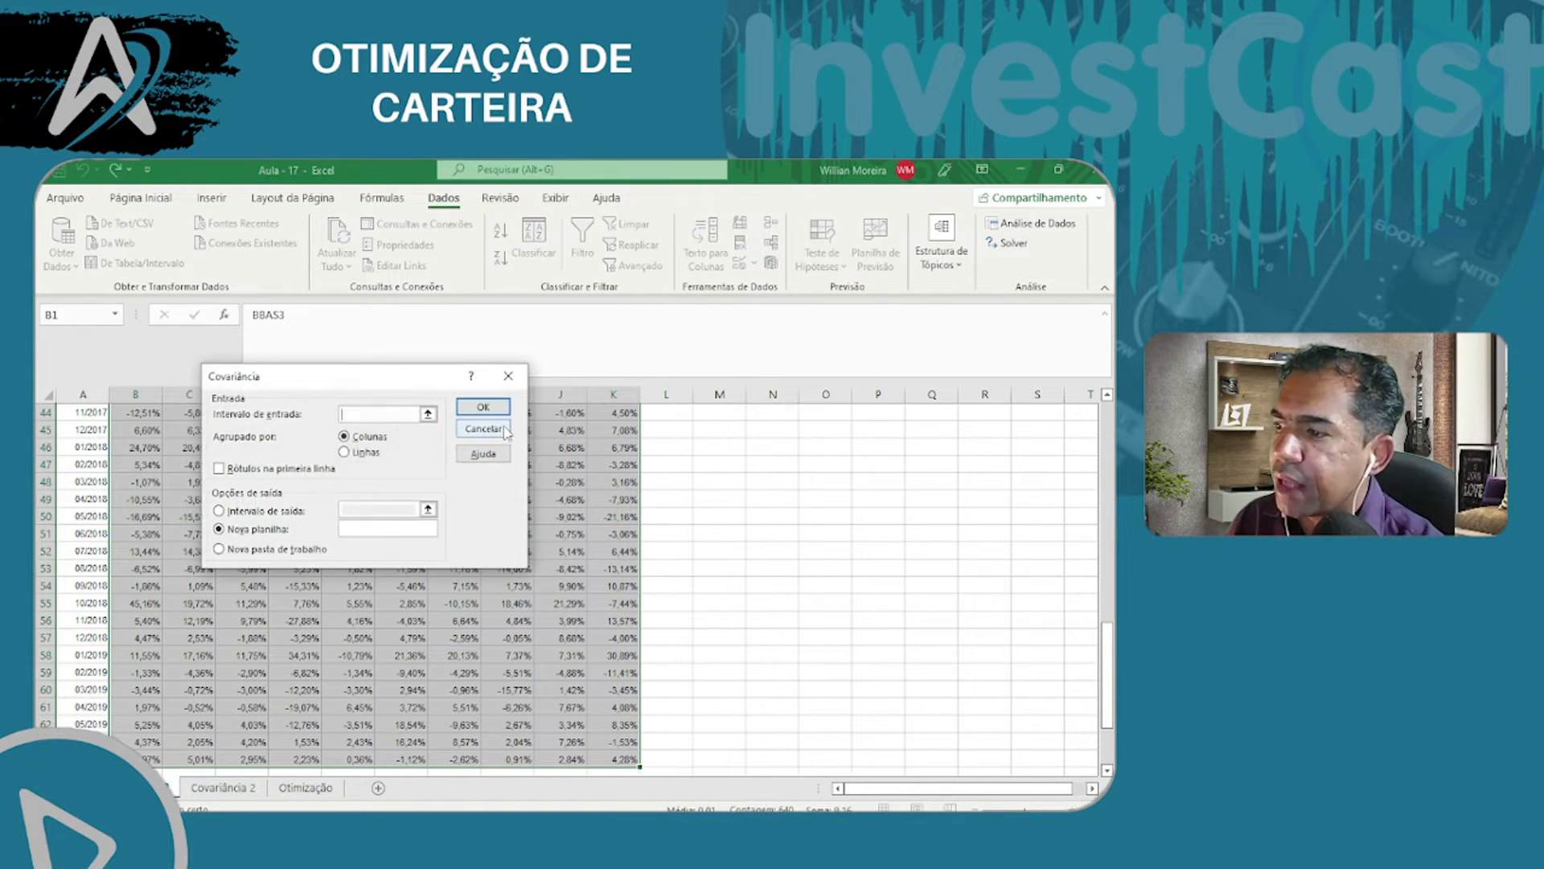
click(428, 414)
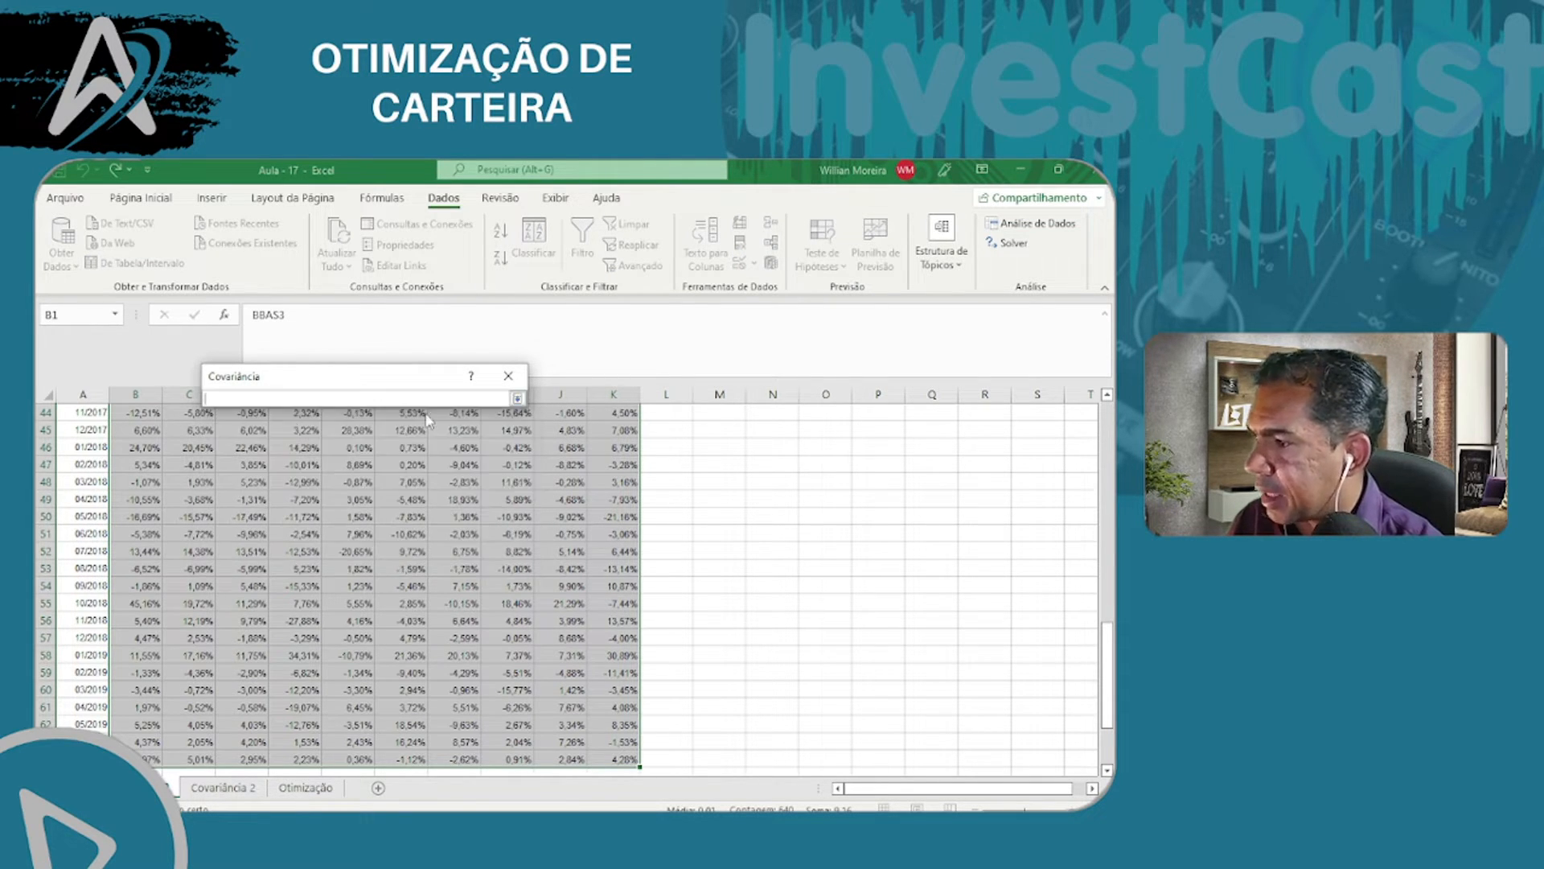
scroll(185, 499, up, 14)
drag(149, 428, 599, 739)
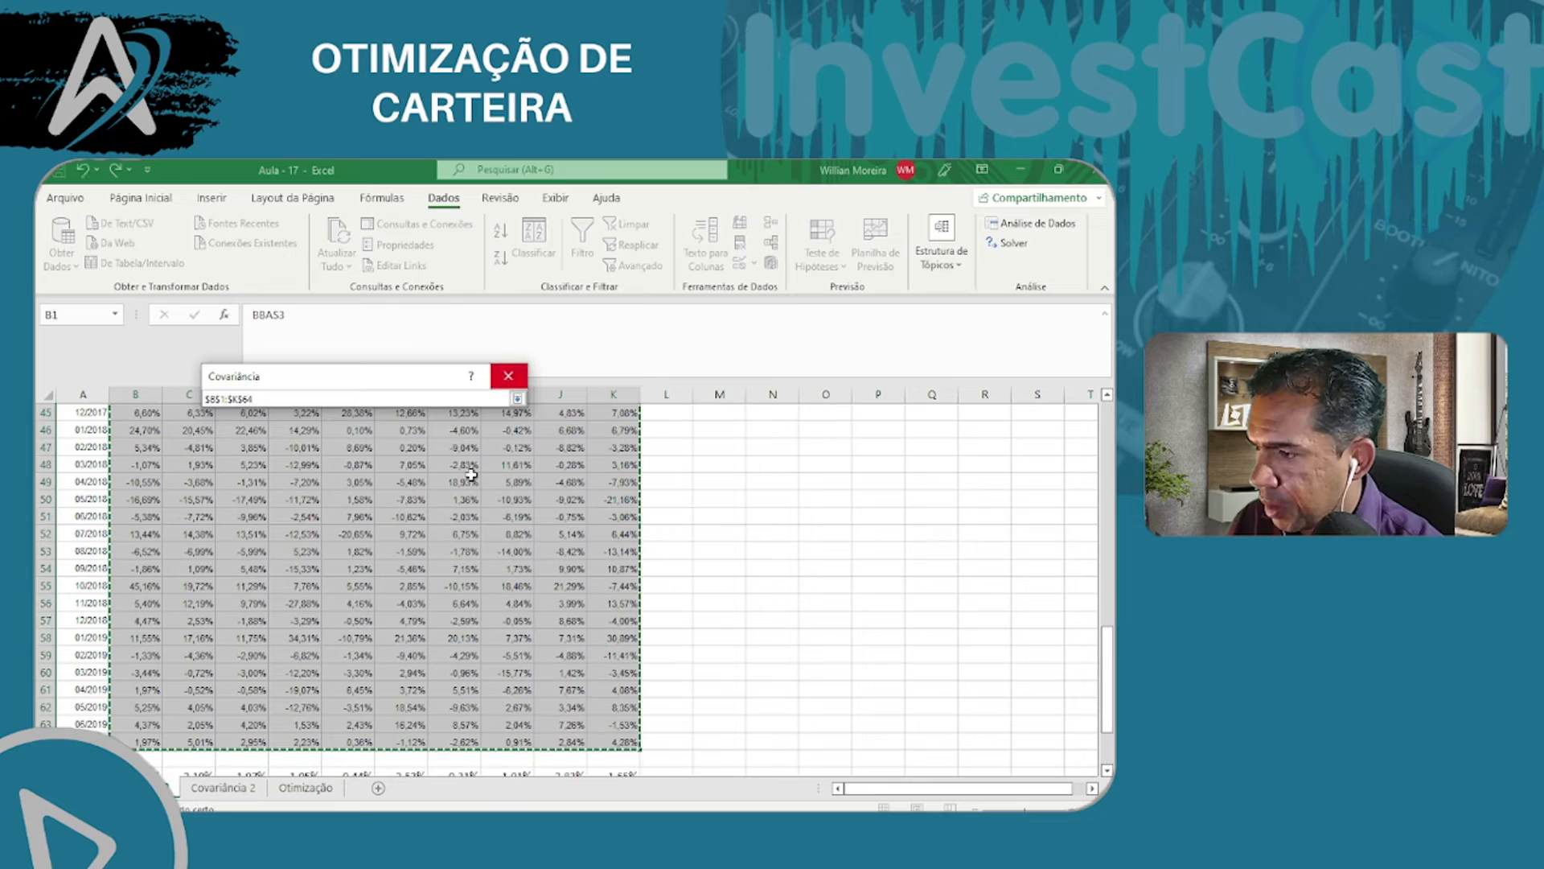
click(517, 398)
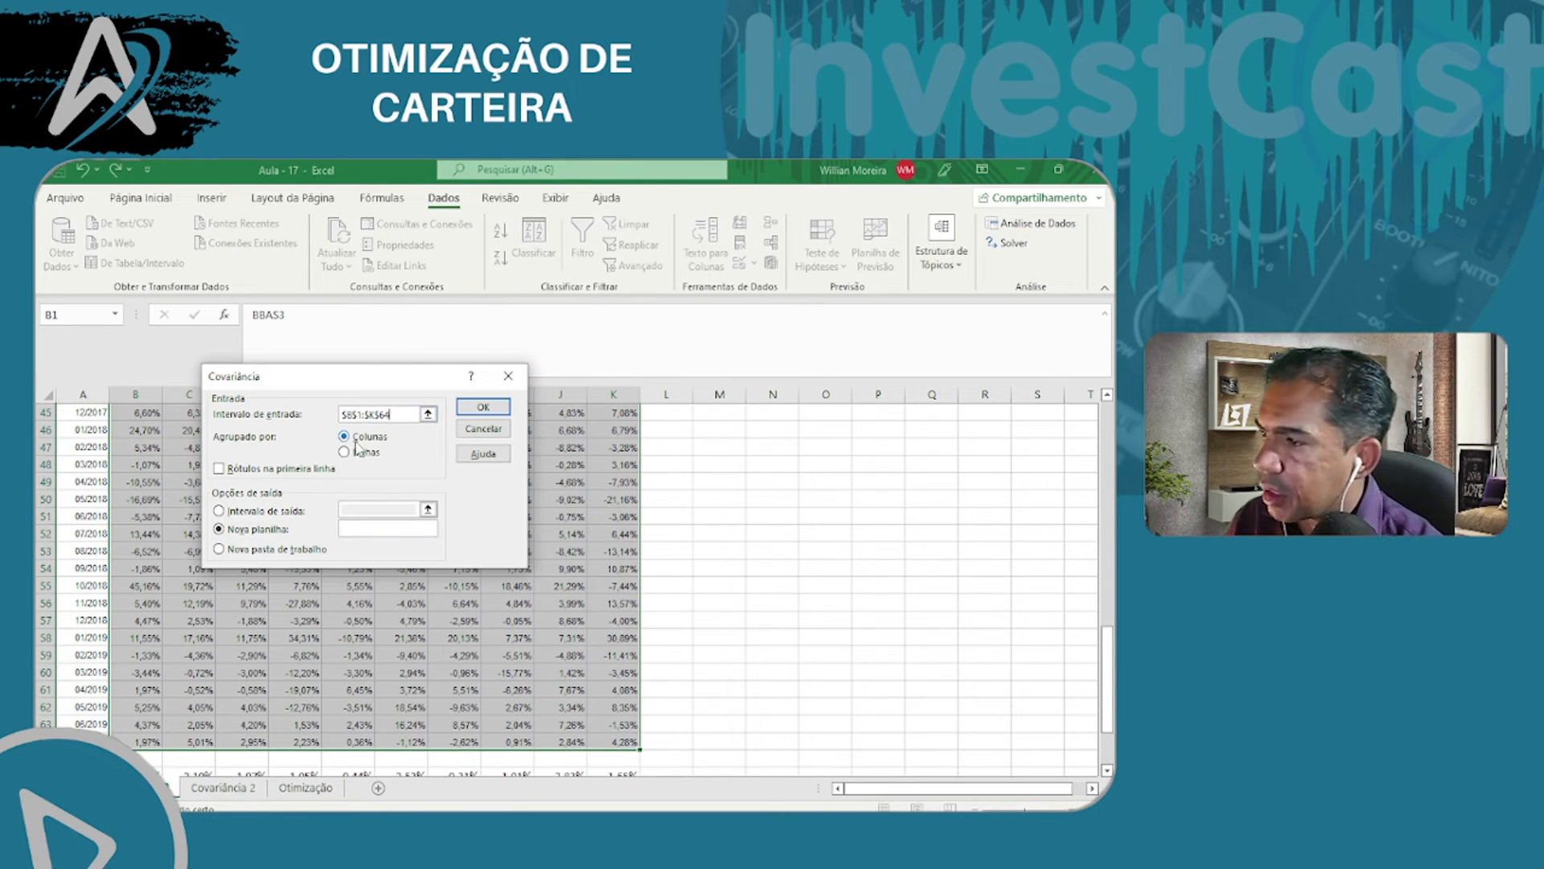
- Treat the first row as labels and generate the covariance matrix on a new sheet
click(223, 469)
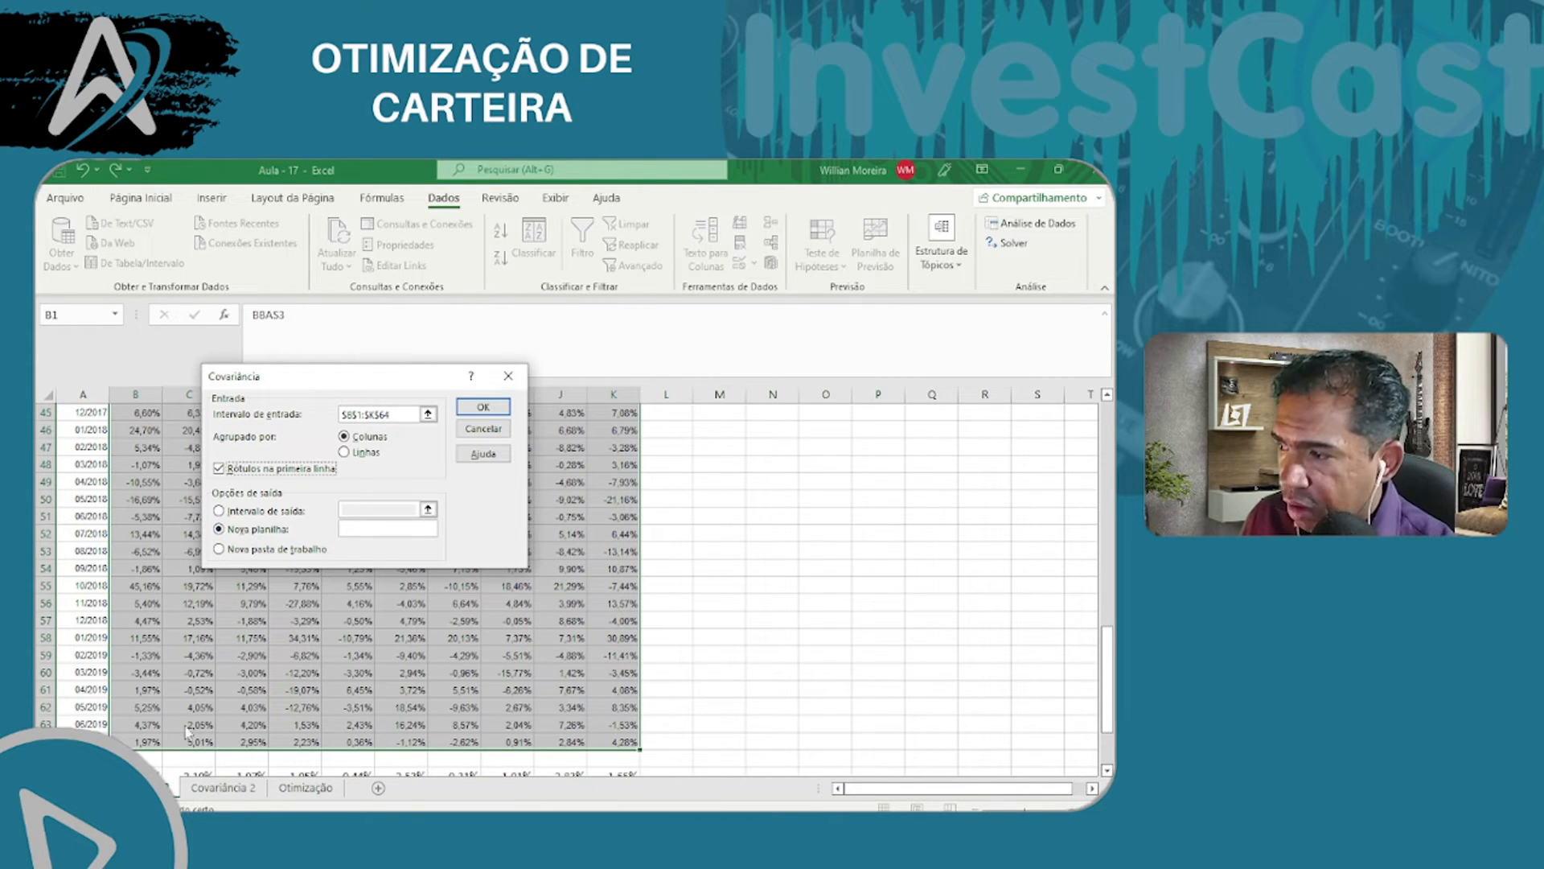
click(484, 407)
click(247, 673)
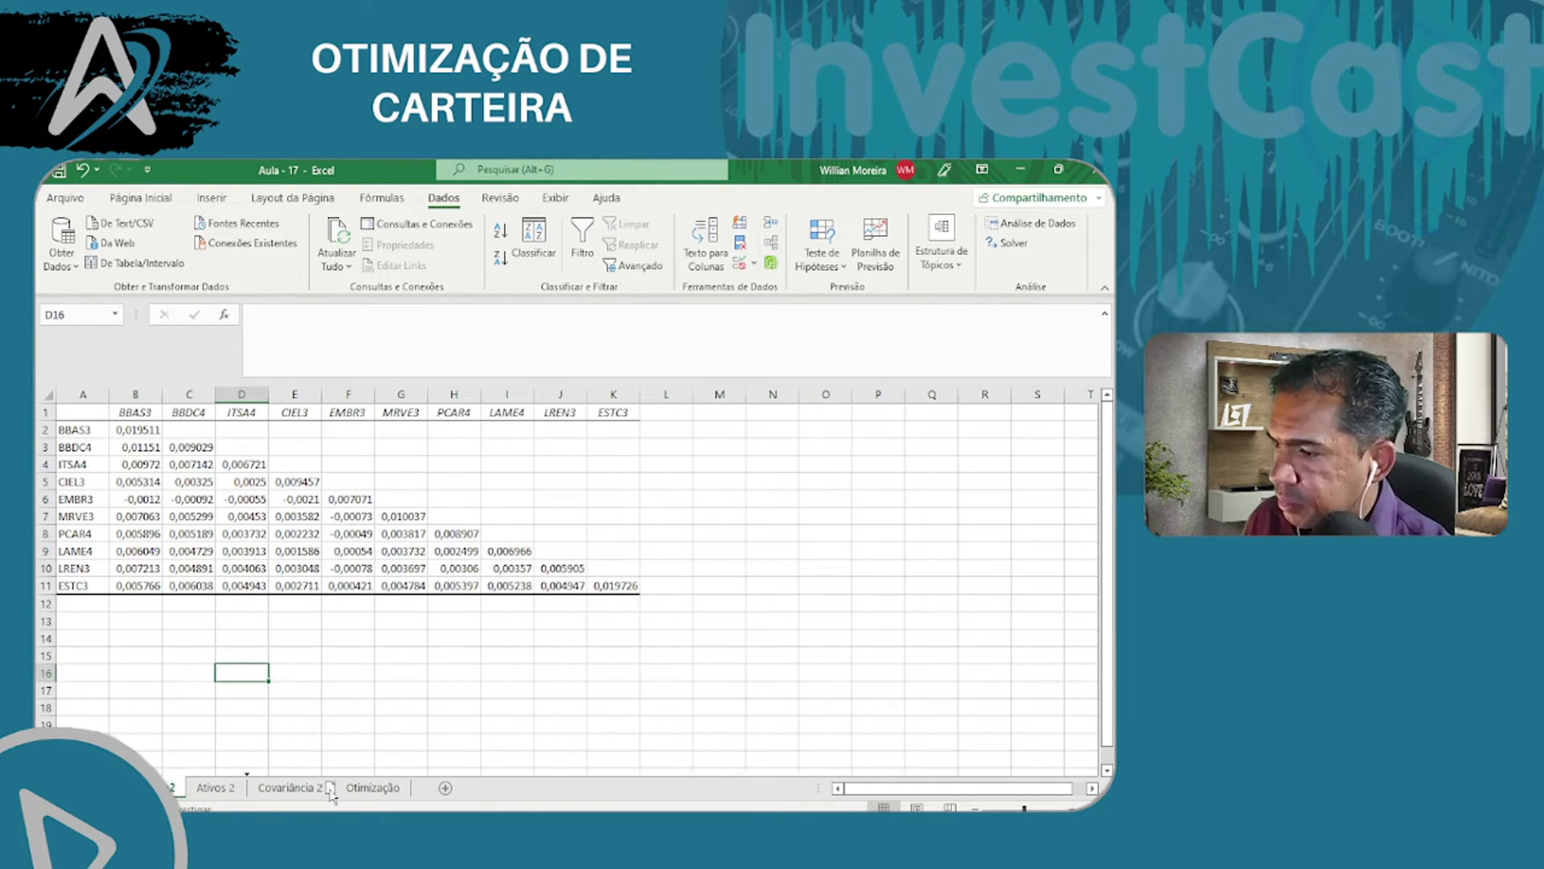
- Move the new covariance sheet to just before Covariância 2, and compare it with the full matrix there
click(189, 790)
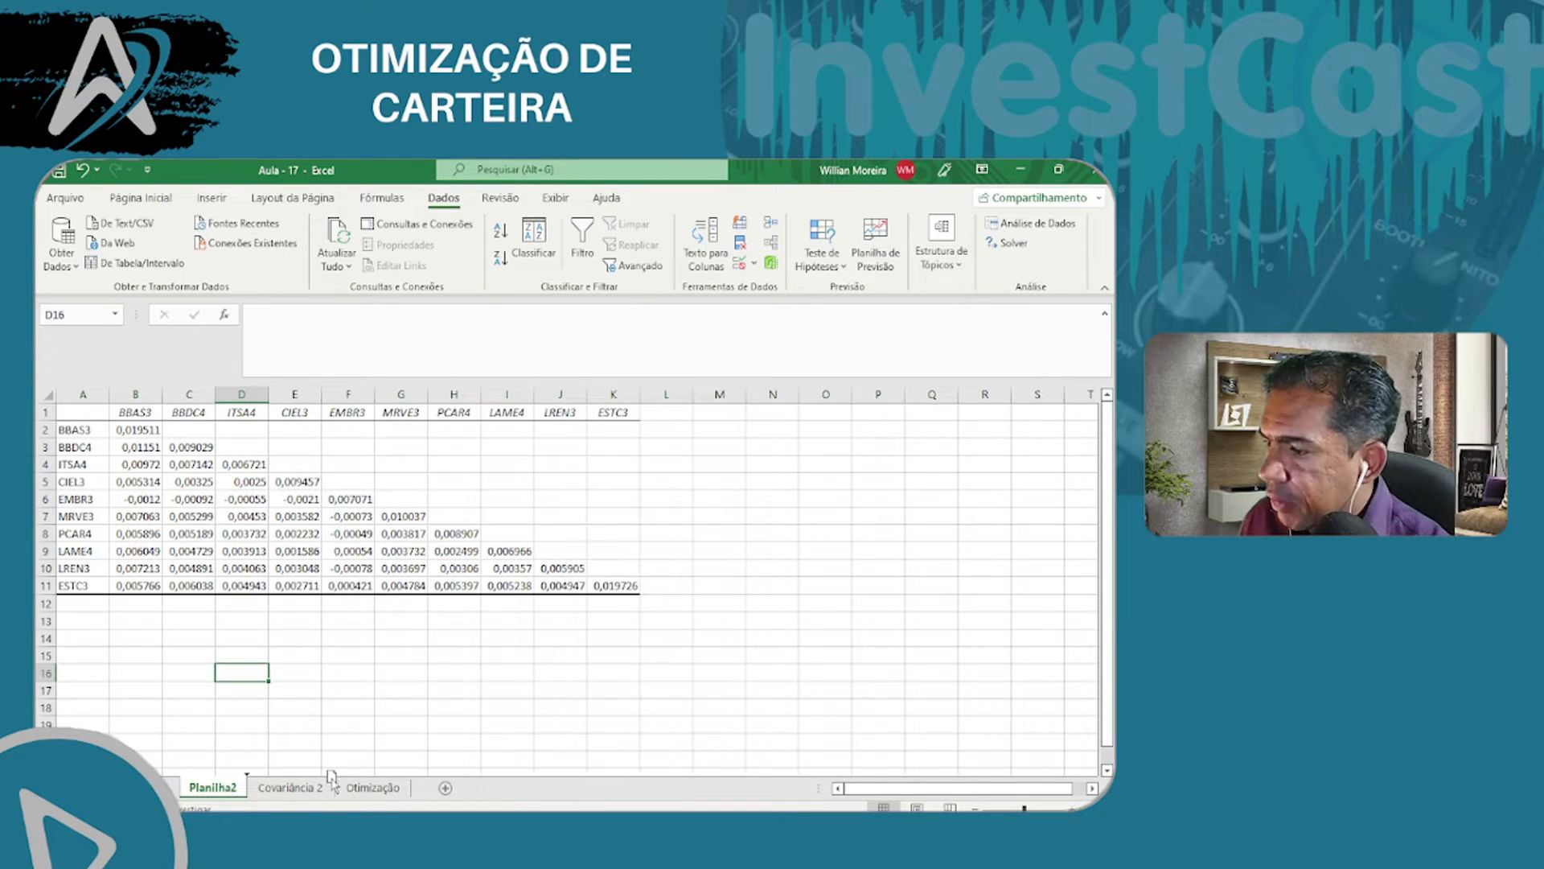
click(272, 788)
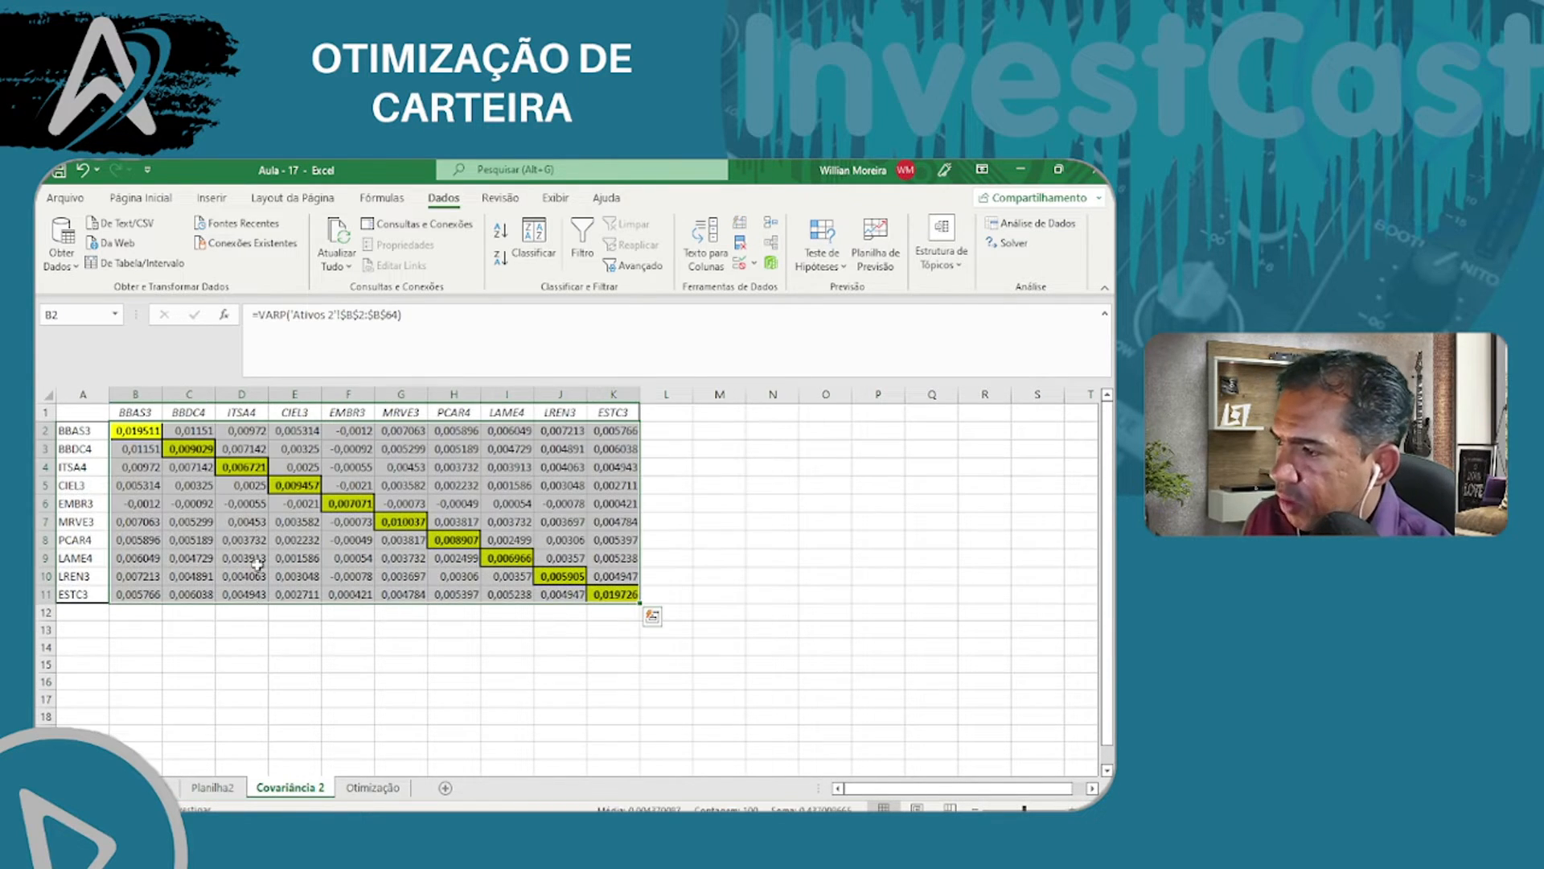
click(256, 484)
click(232, 789)
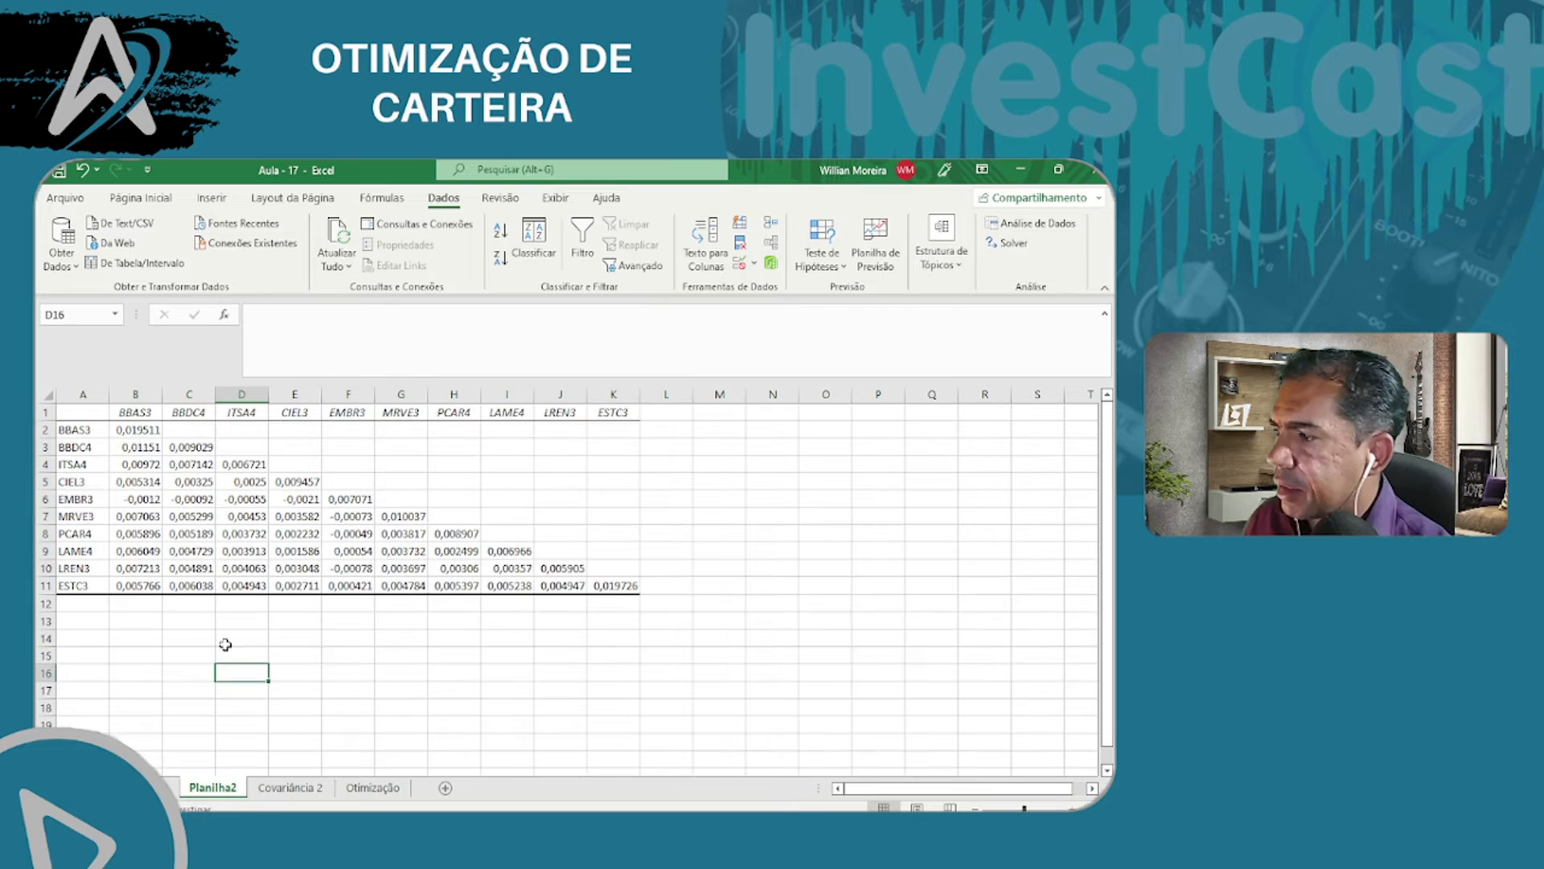
- Format the matrix's diagonal variance cells, from B2 to K11, with yellow fill, bold text and thick outside borders
click(133, 430)
ctrl+click(201, 447)
ctrl+click(239, 466)
ctrl+click(310, 483)
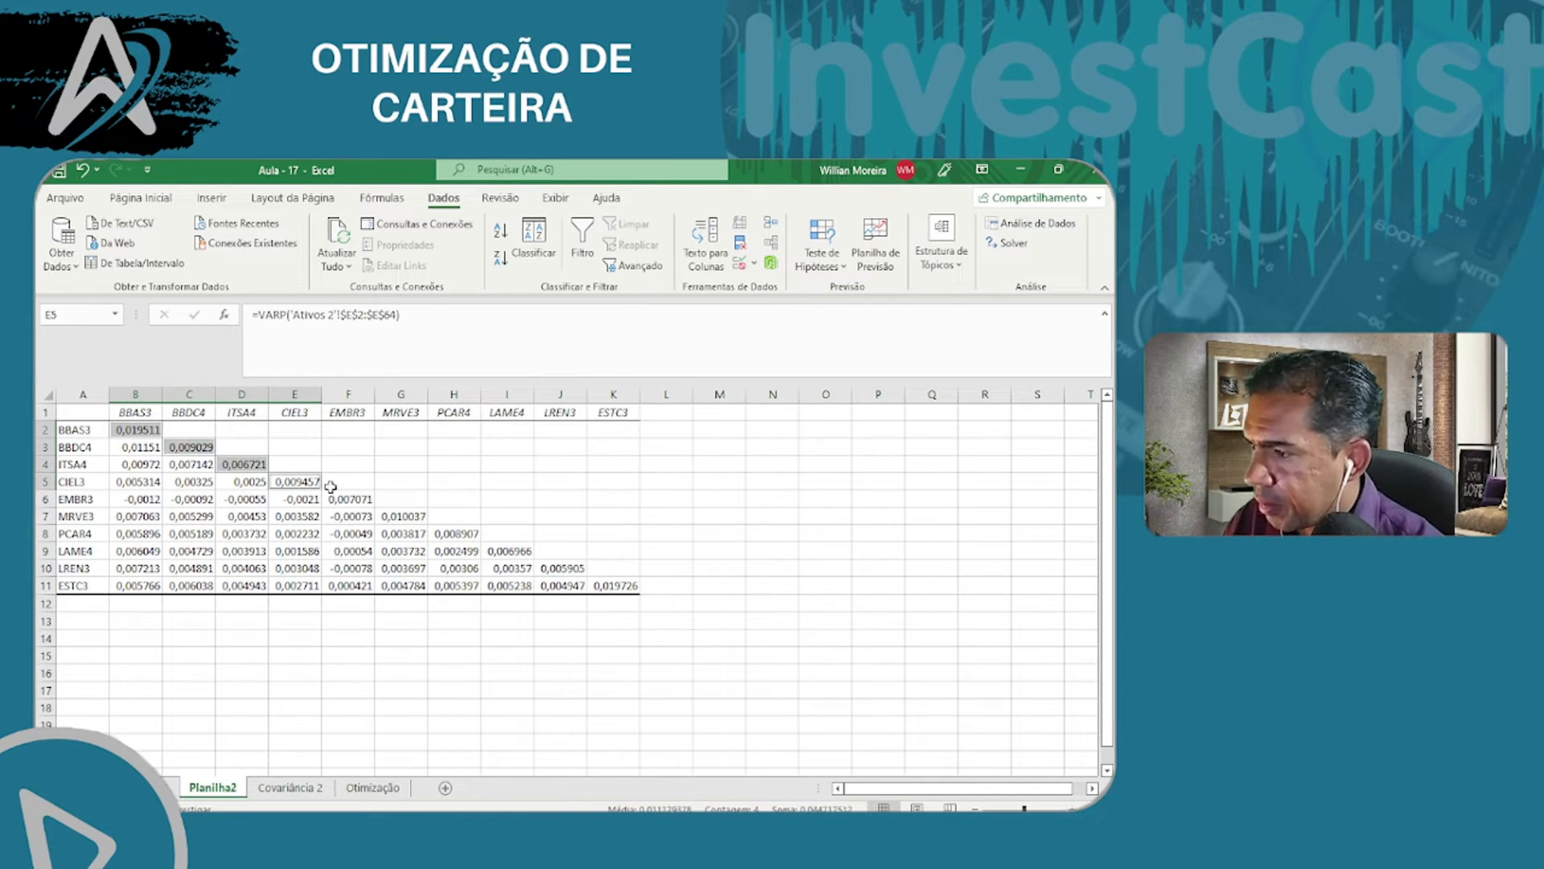
ctrl+click(351, 498)
ctrl+click(391, 515)
ctrl+click(455, 533)
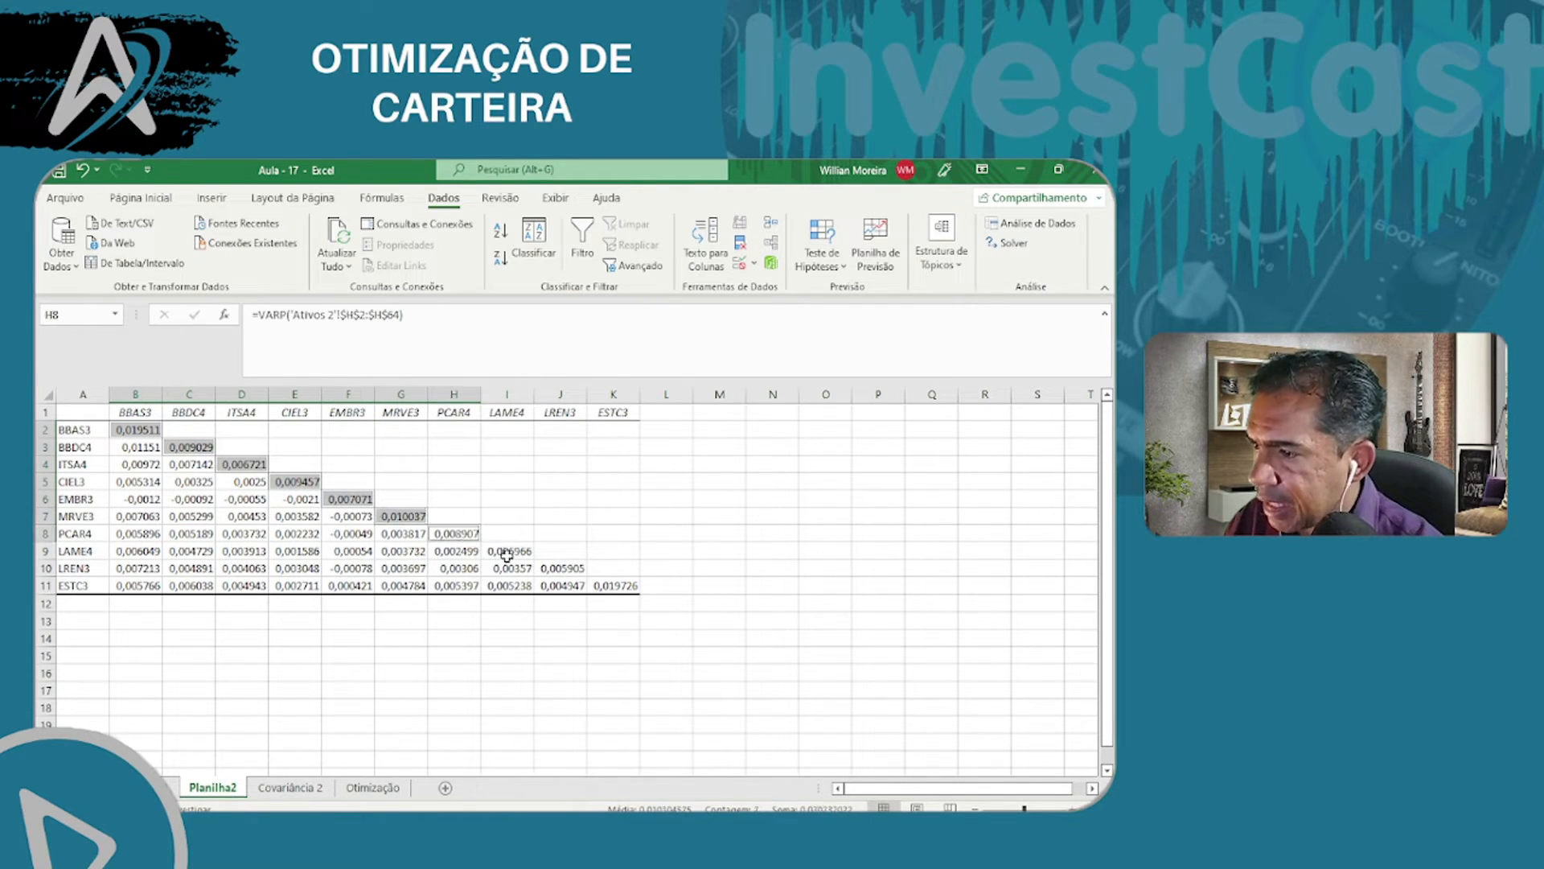
ctrl+click(508, 551)
ctrl+click(562, 568)
ctrl+click(605, 586)
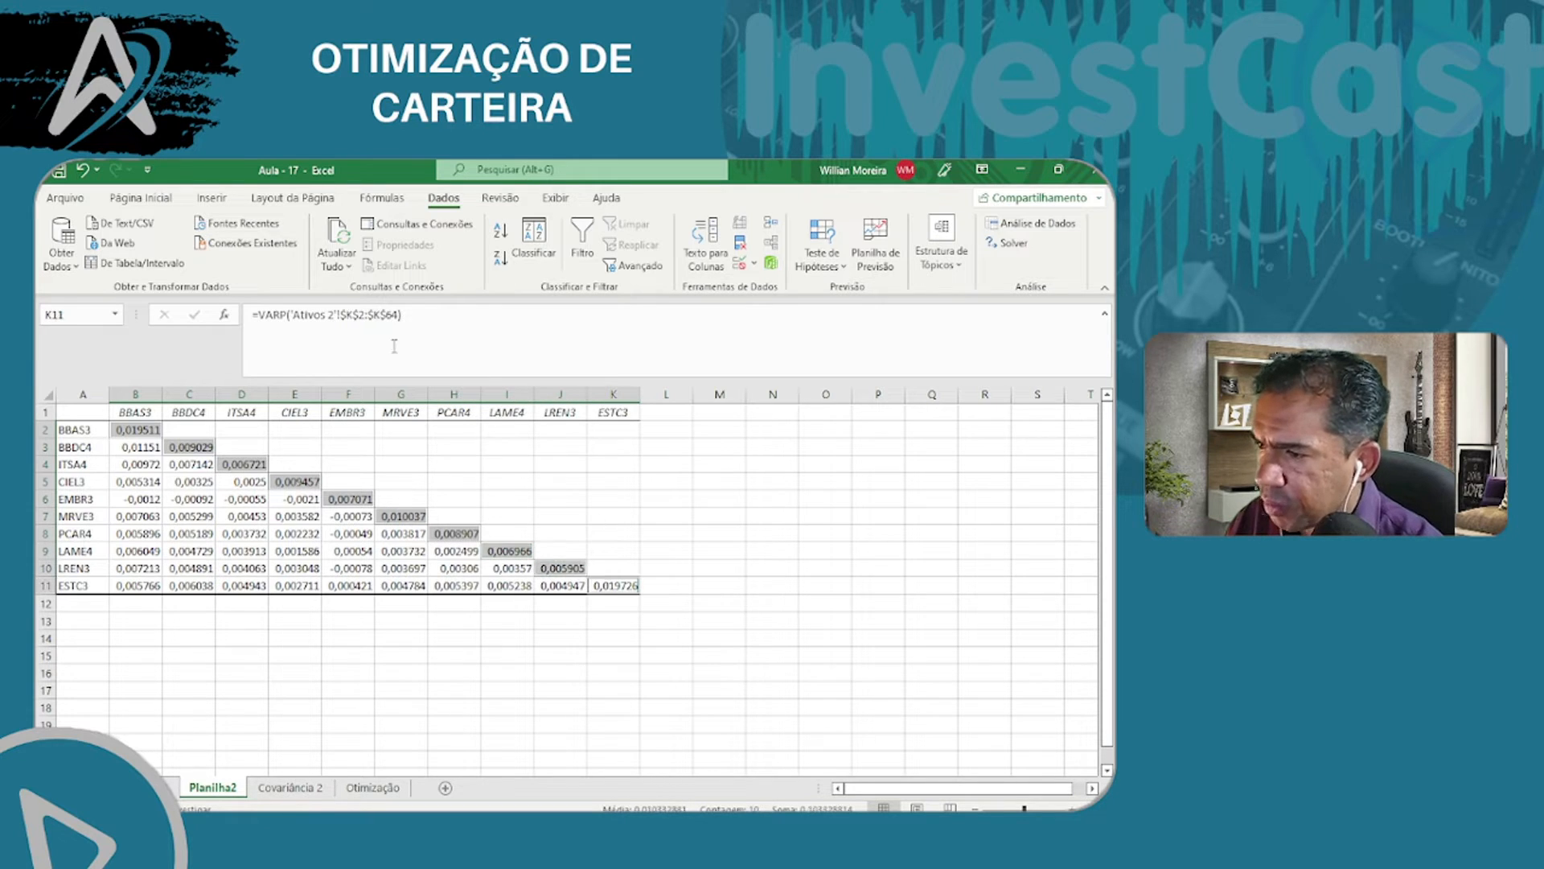
click(153, 204)
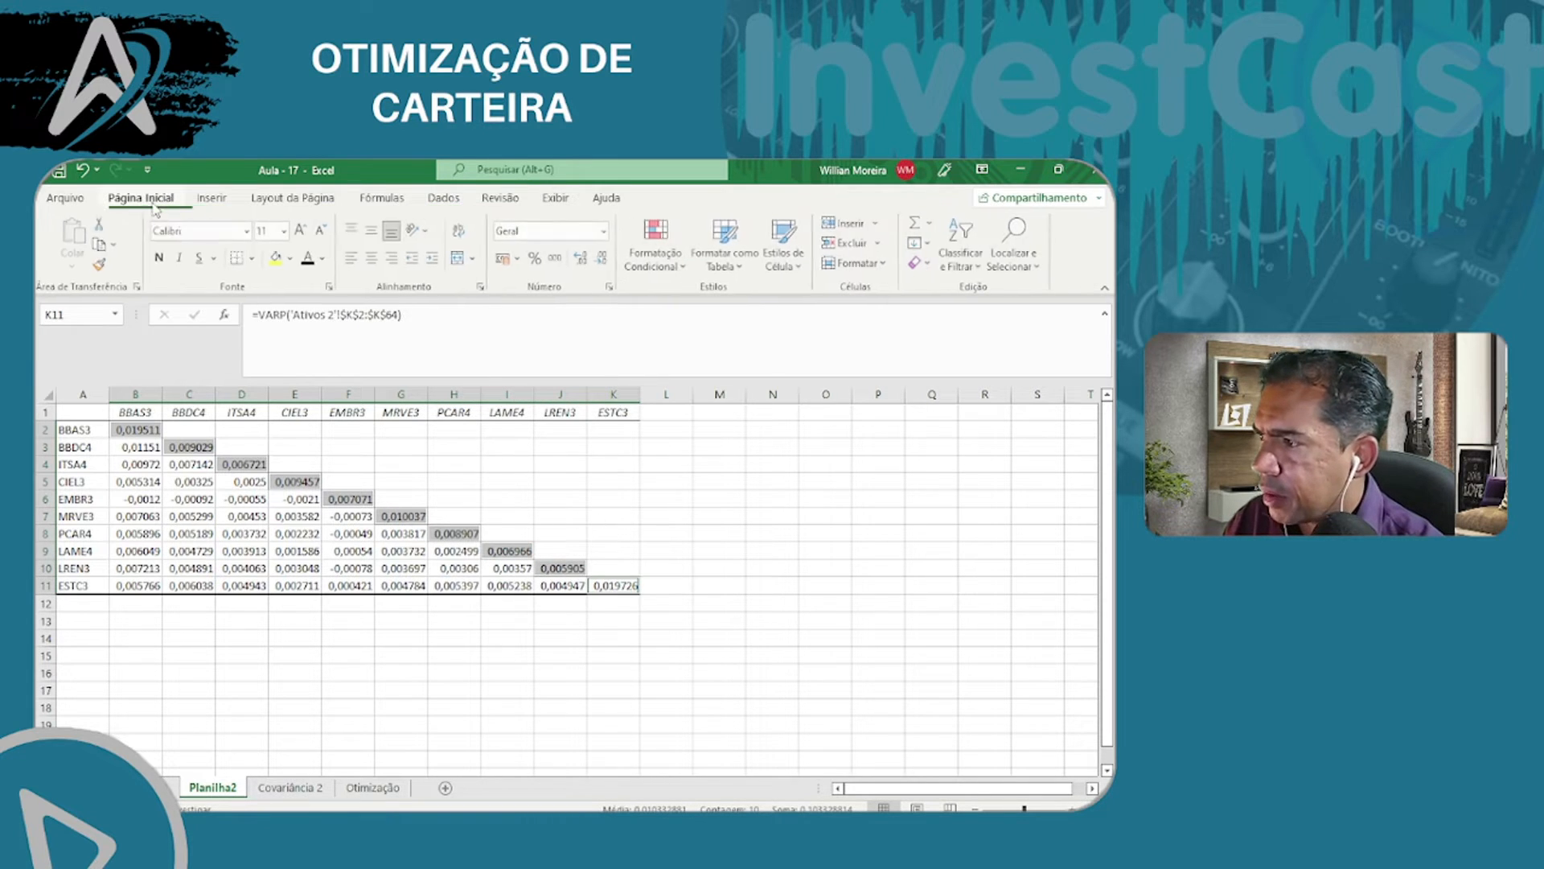
click(276, 258)
click(162, 257)
click(253, 258)
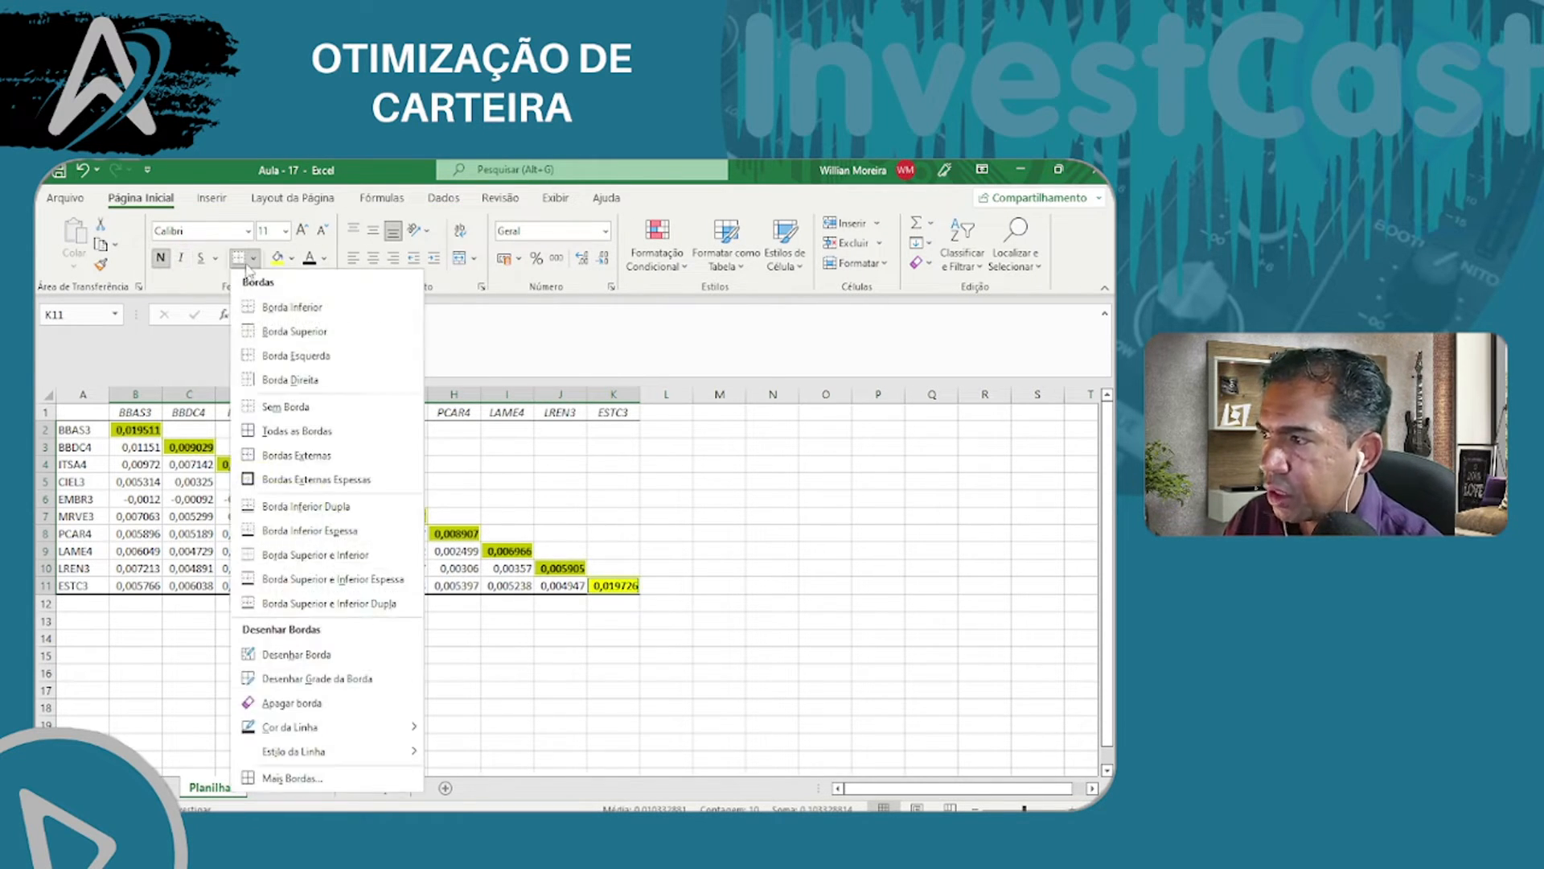
click(286, 481)
click(826, 503)
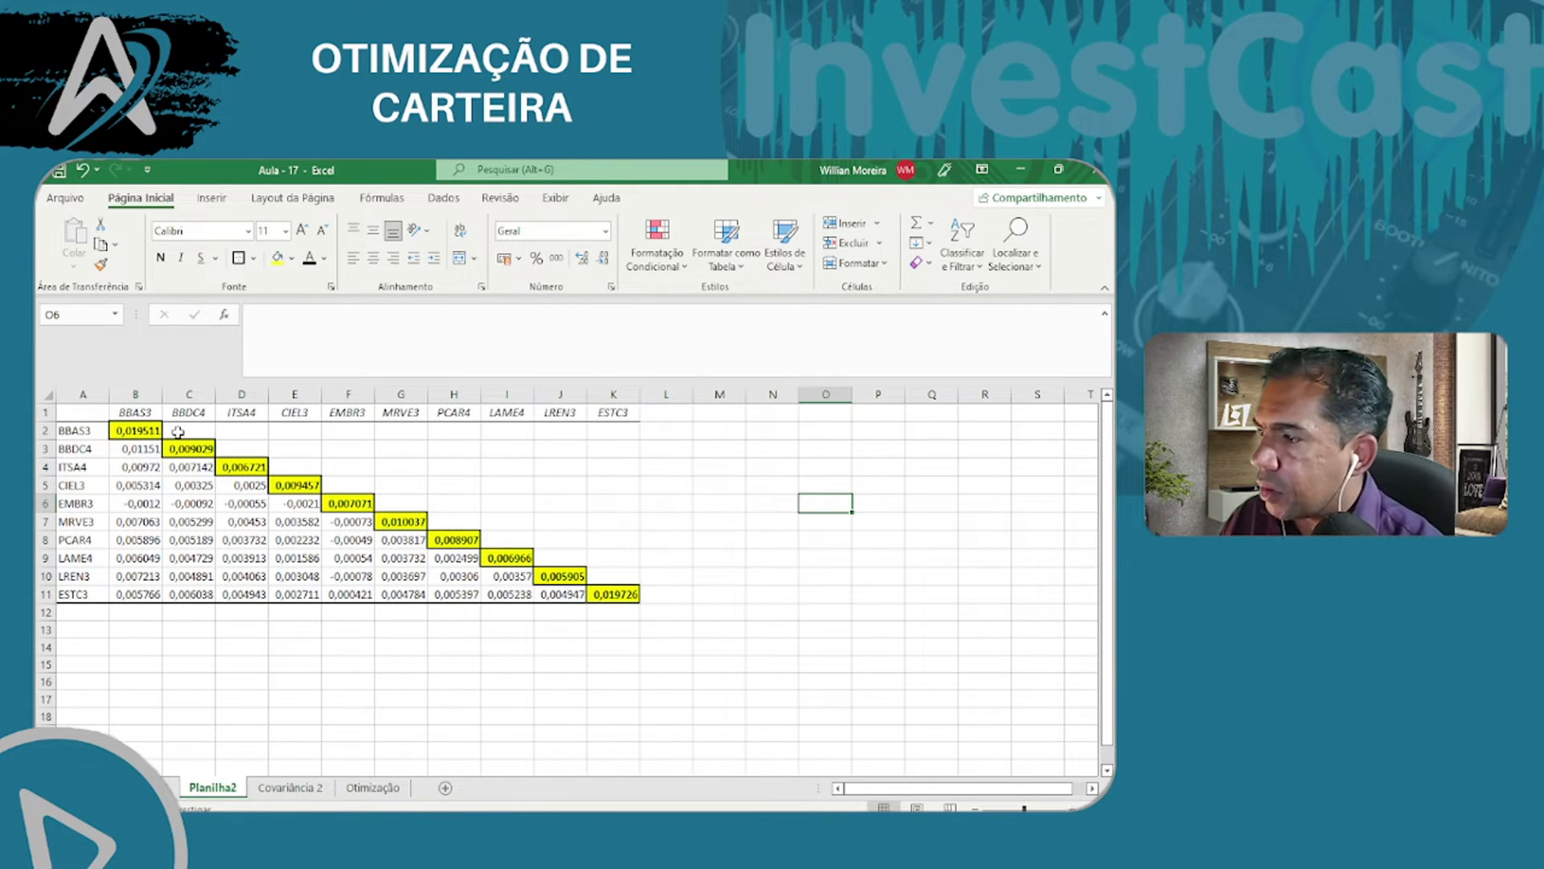
- Fill the BBAS3 row from C2 to K2 with a transposed copy of the covariances in B3:B11
drag(181, 431, 620, 433)
drag(152, 452, 145, 595)
key(ctrl+c)
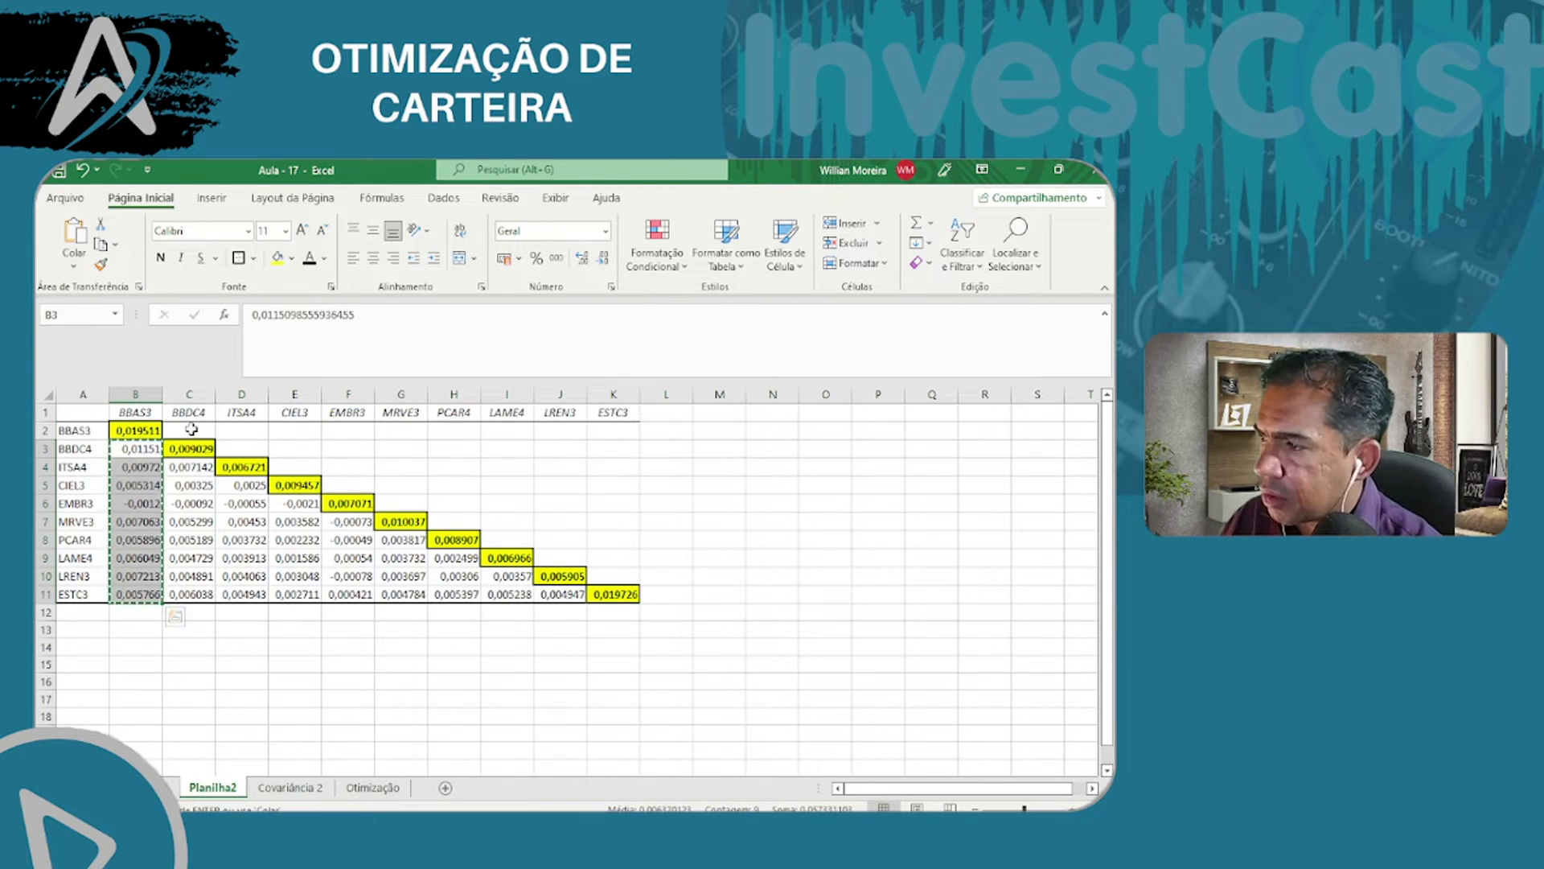
right_click(189, 430)
click(308, 444)
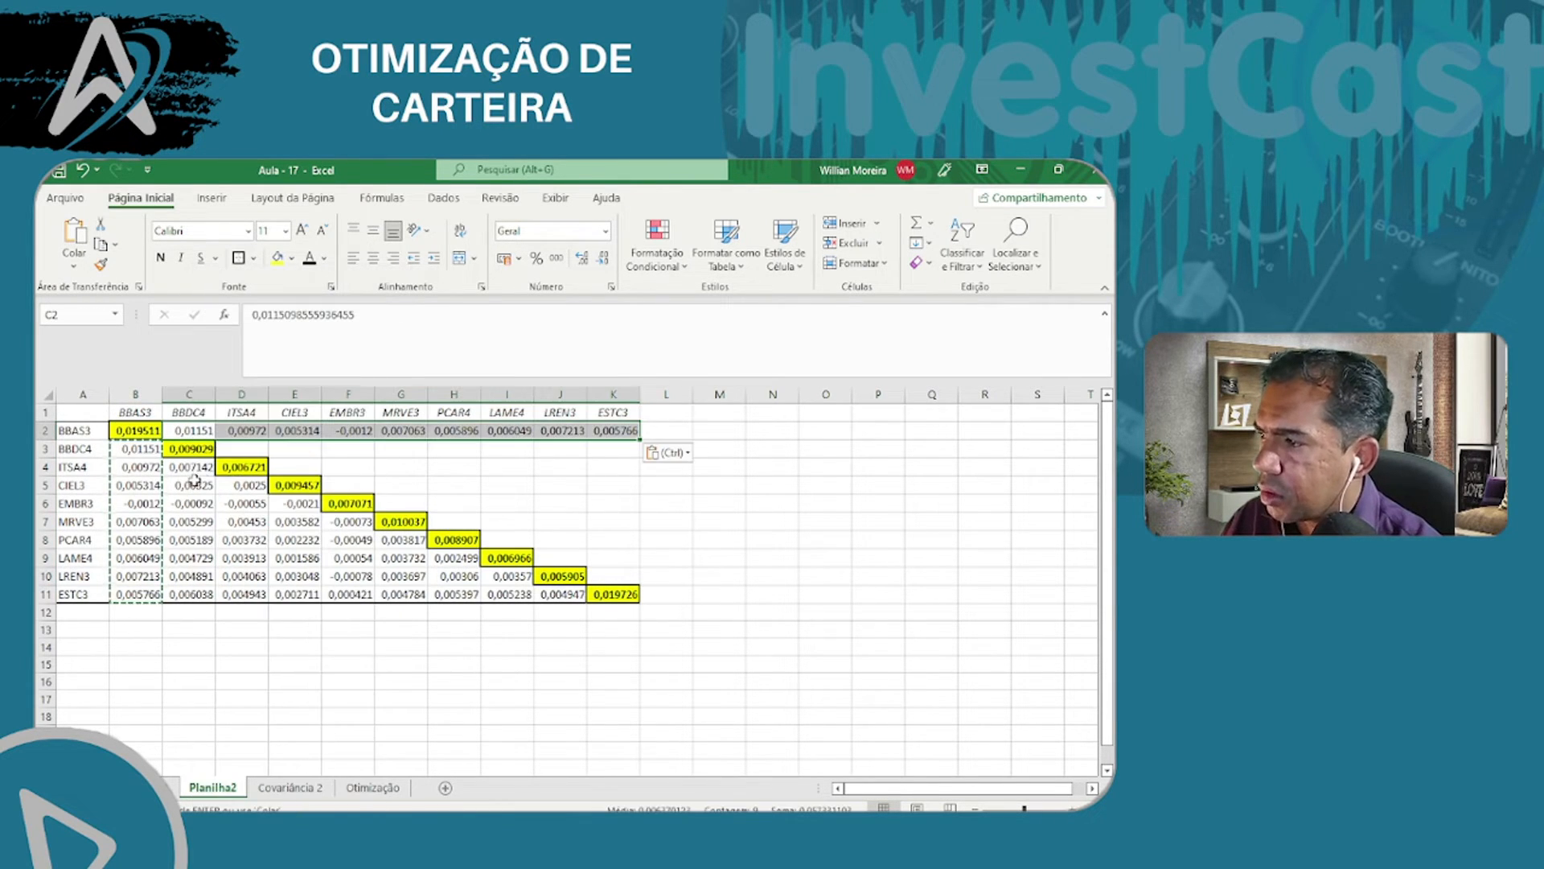
- Complete the BBDC4 row by copying C4:C11 and pasting it transposed starting at D3
drag(189, 467, 189, 594)
key(ctrl+c)
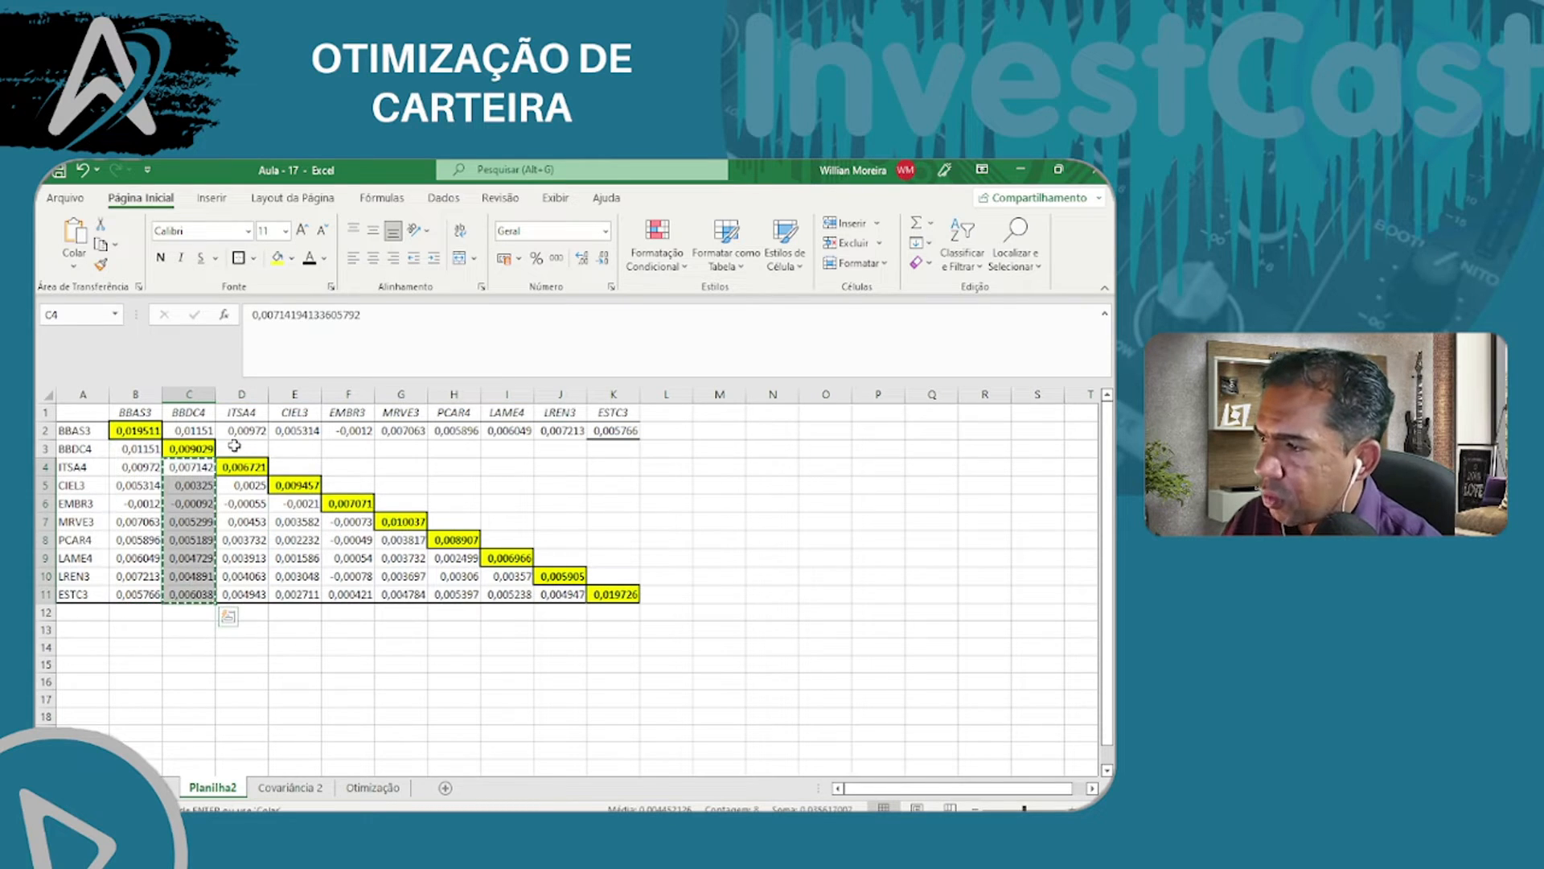
right_click(242, 448)
click(350, 445)
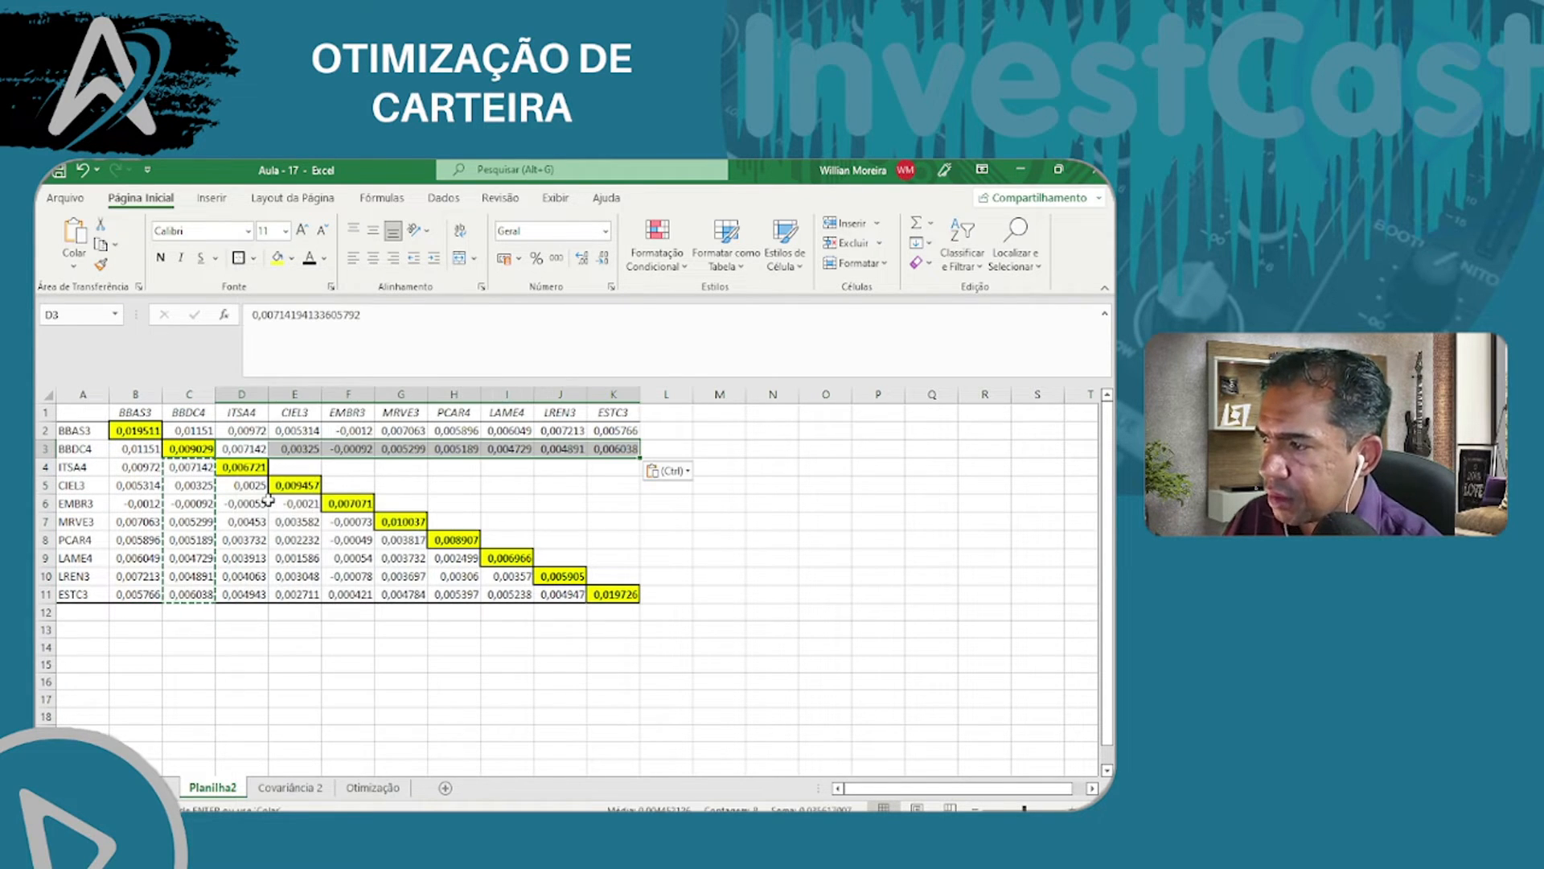
- Complete the ITSA4 row by pasting D5:D11 transposed starting at E4, and clear the copy selection
drag(241, 485, 252, 590)
key(ctrl+c)
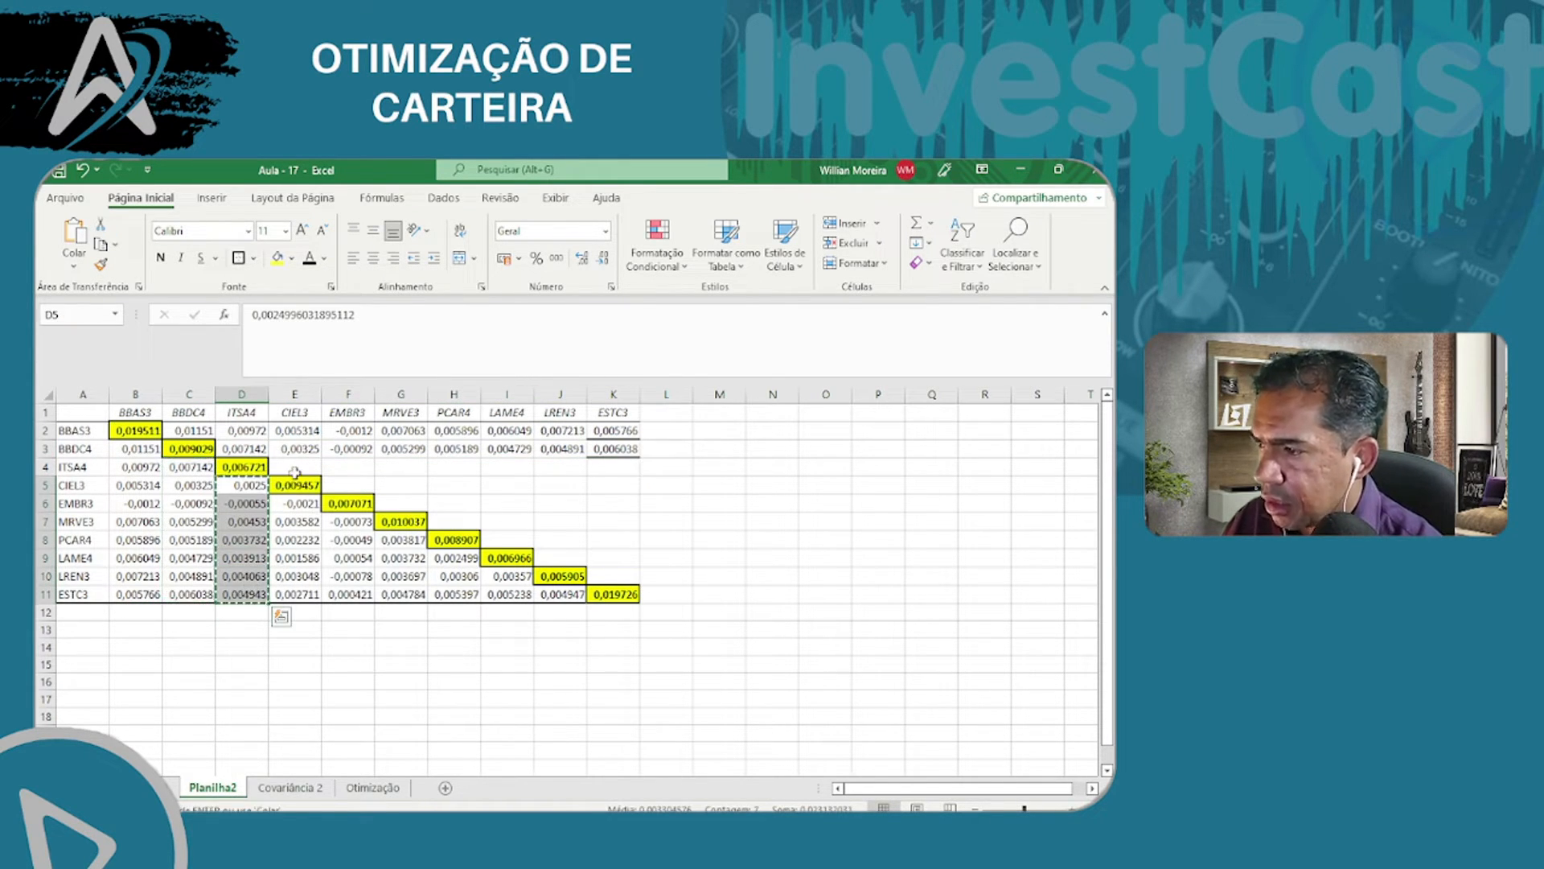
click(293, 466)
right_click(291, 466)
click(446, 463)
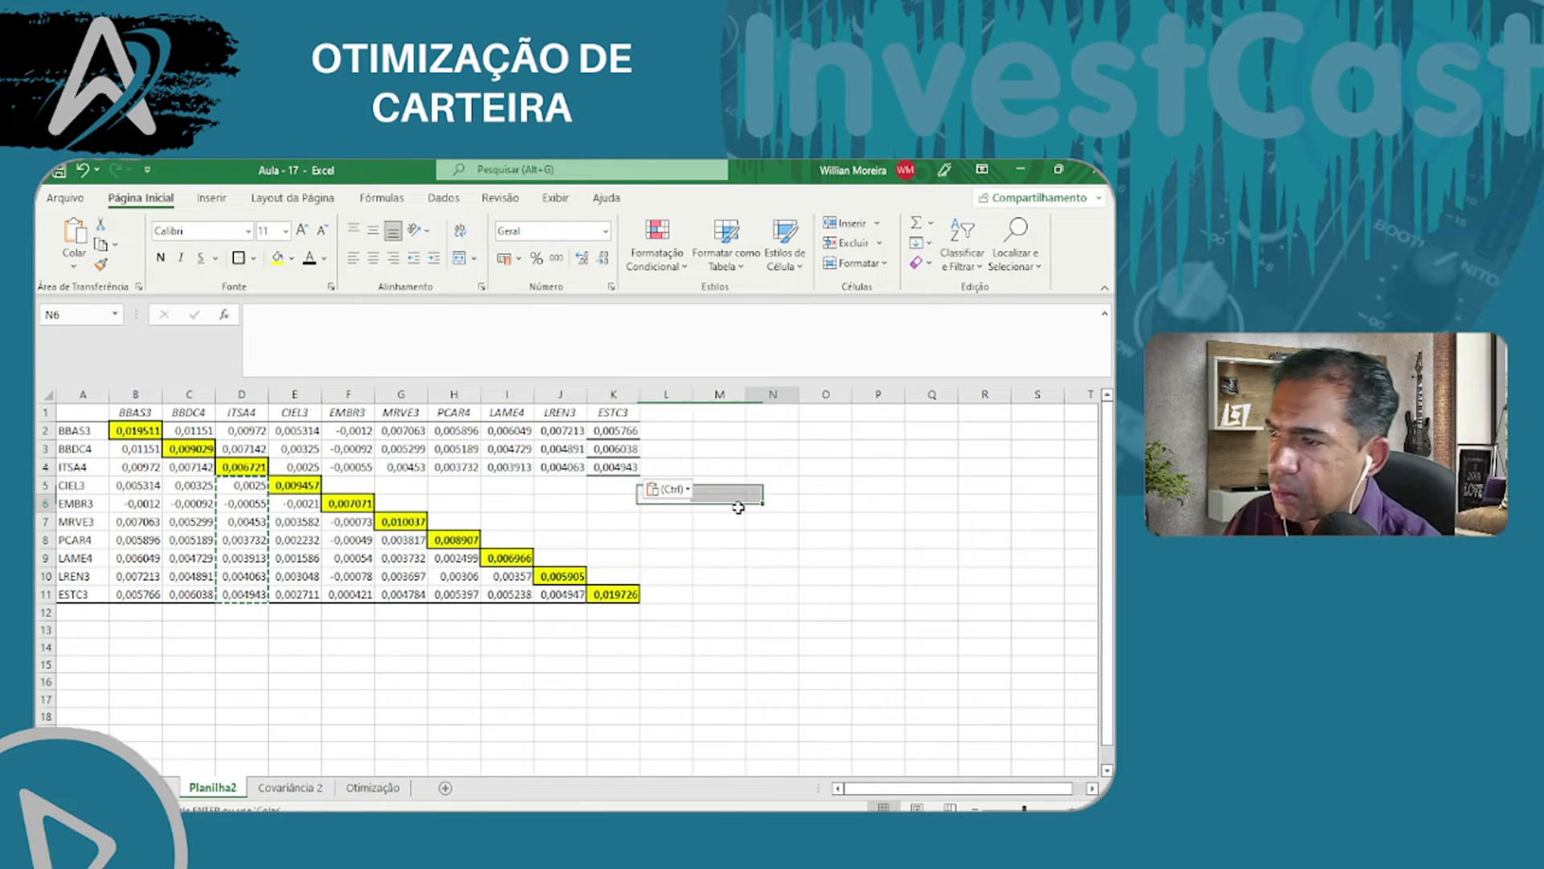
click(507, 521)
key(Escape)
- Check the finished matrix on Covariância 2, and delete the Planilha2 sheet
click(277, 788)
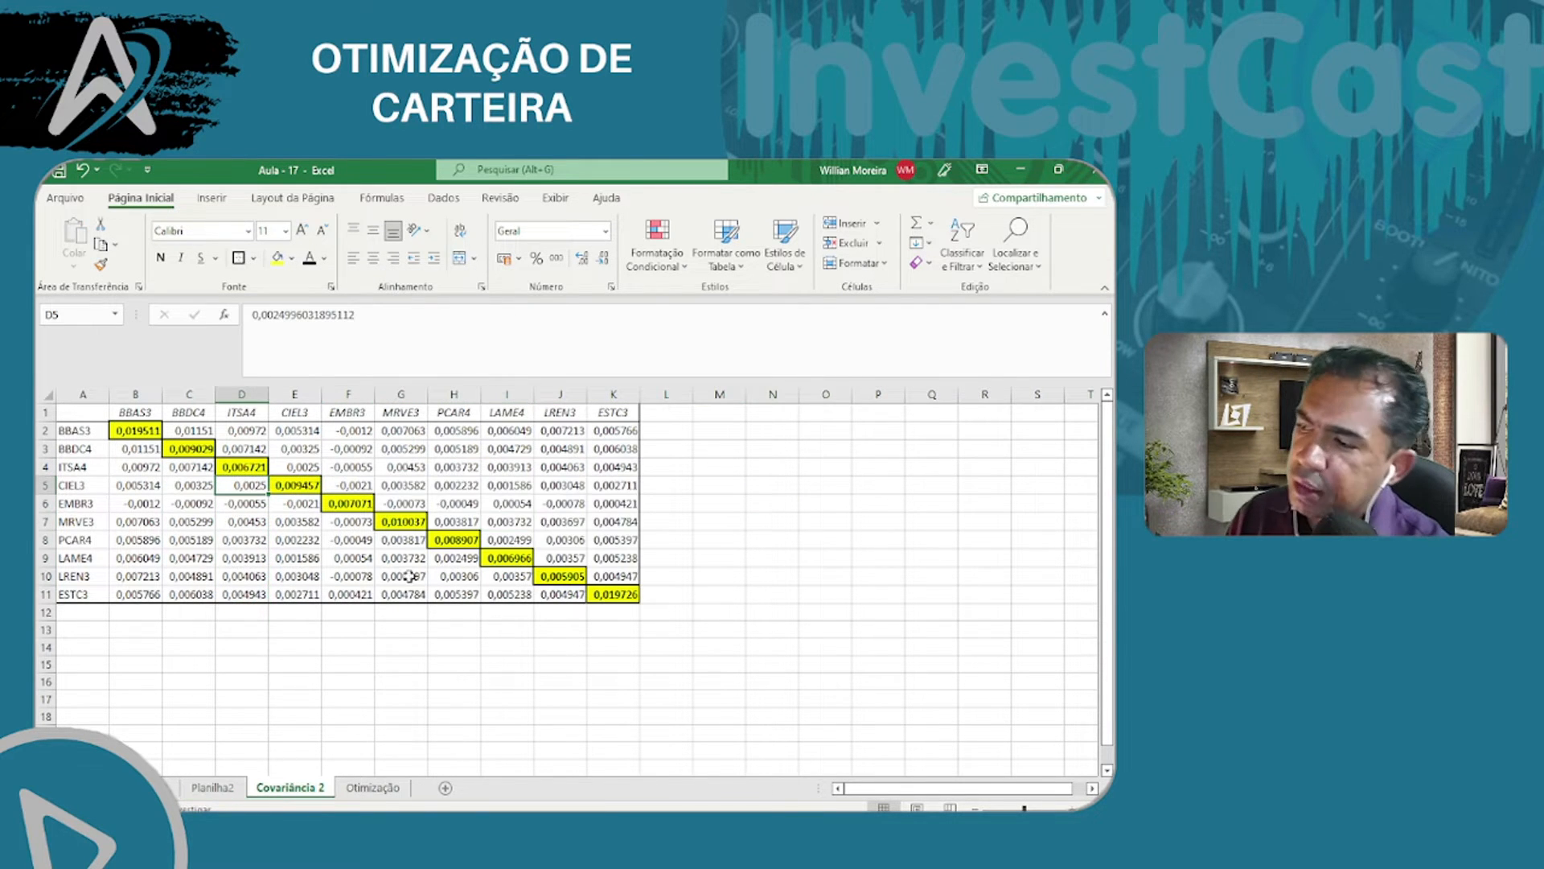
click(212, 789)
right_click(216, 795)
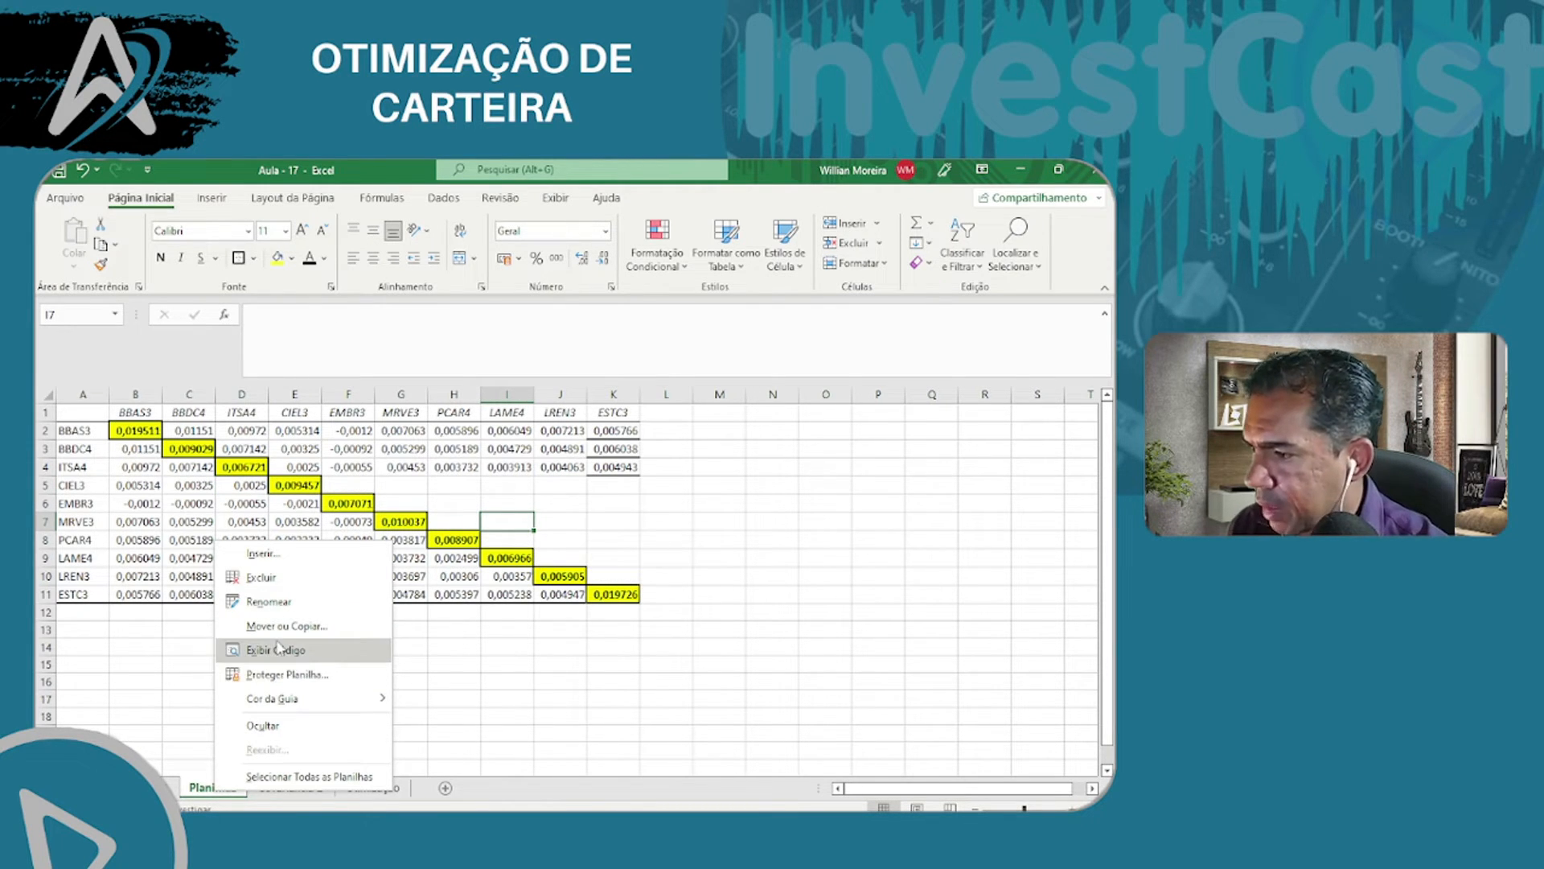
click(261, 577)
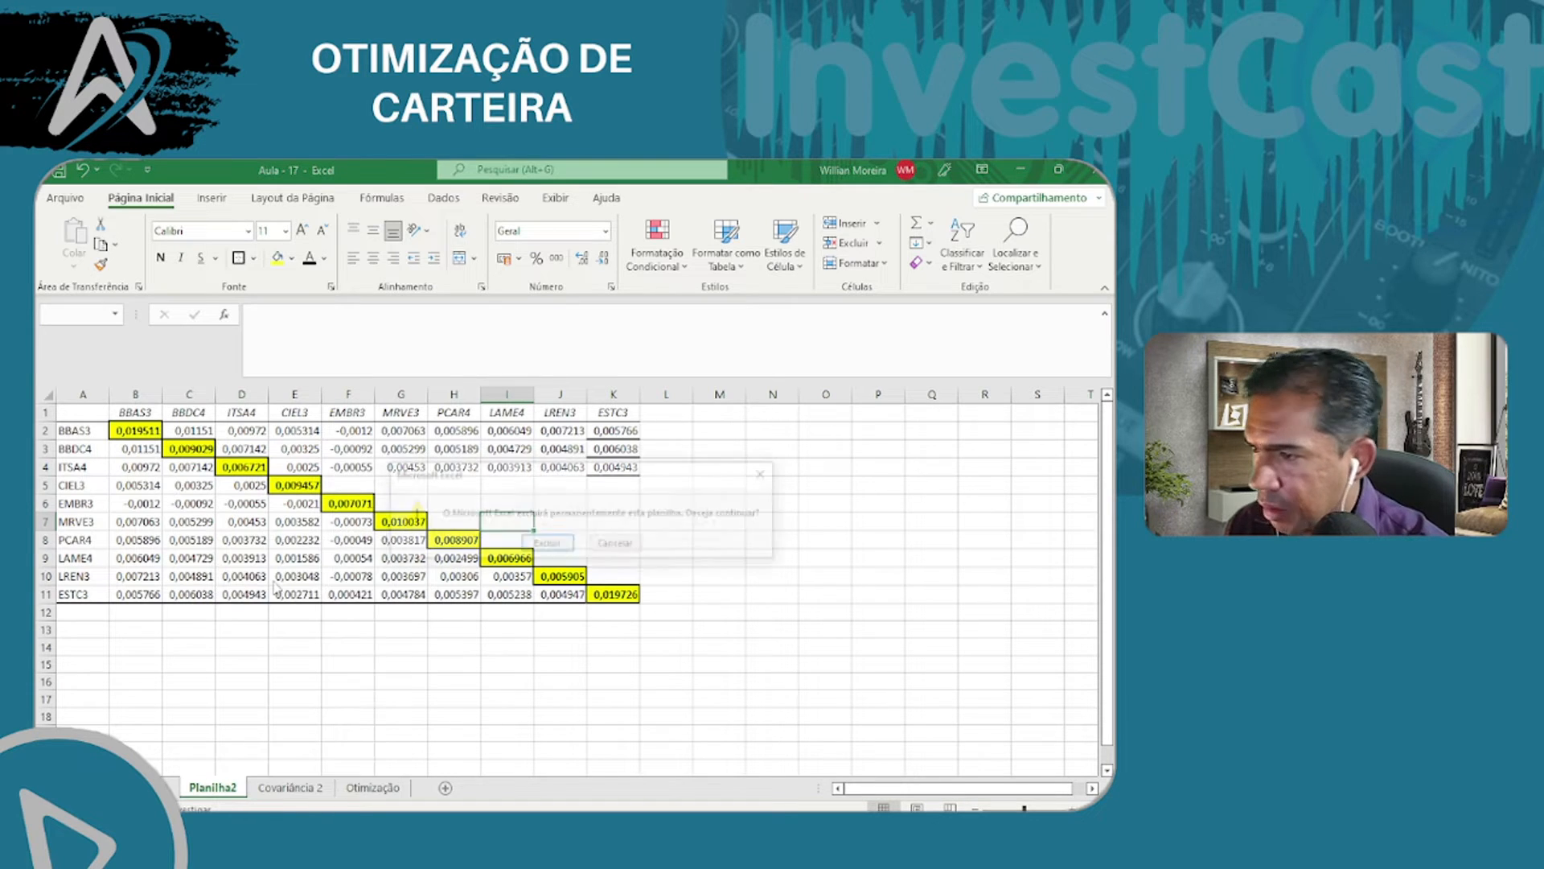
click(546, 544)
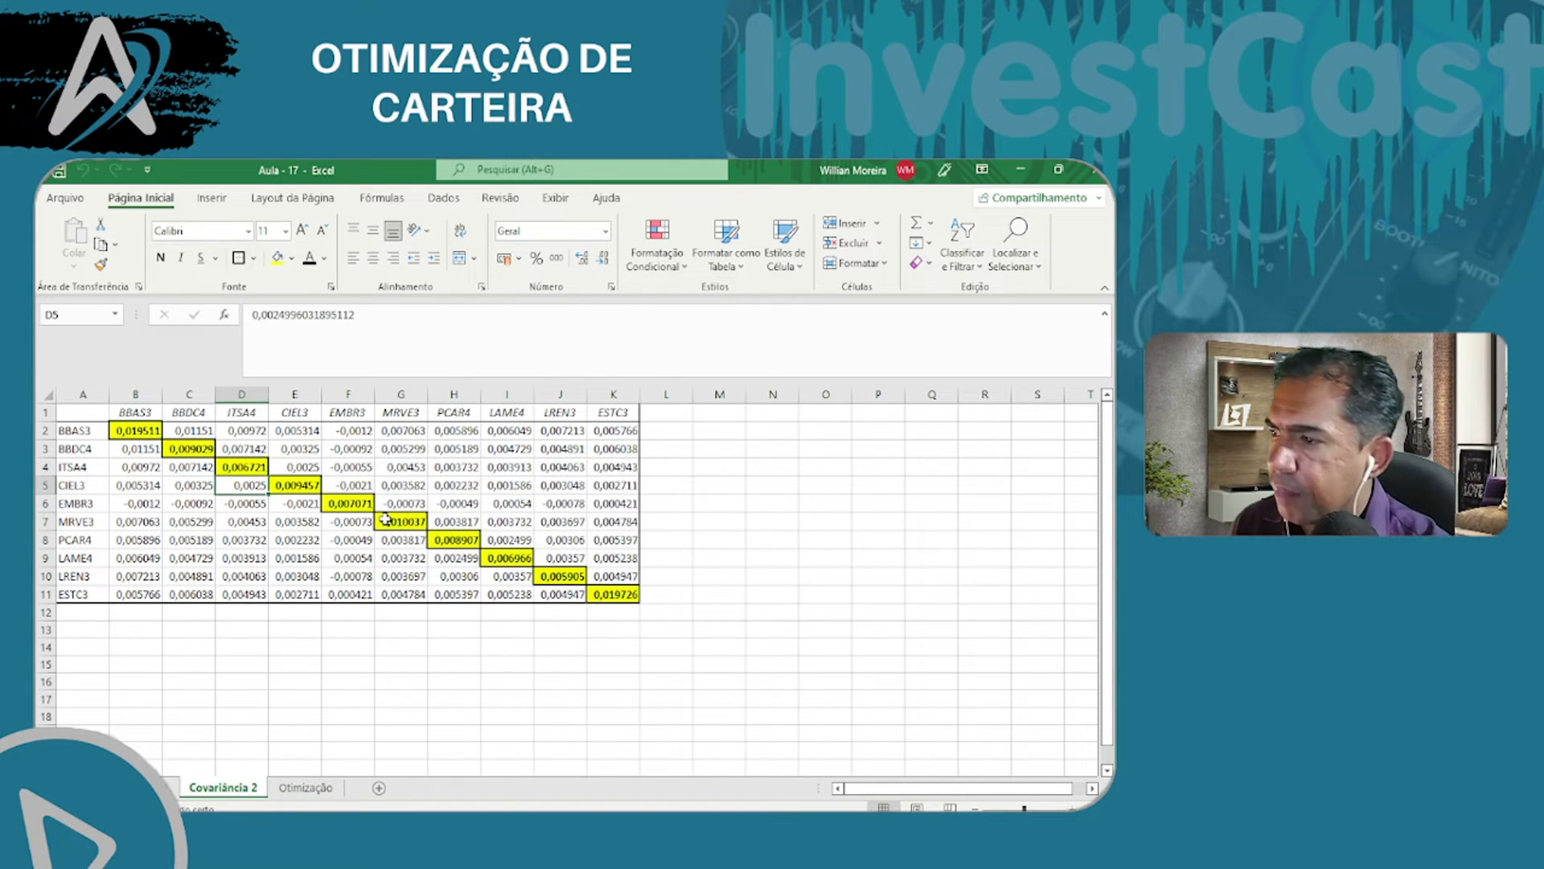
- Try showing the BBAS3–BBDC4 covariance in B3 as a percentage with two decimal places
click(367, 522)
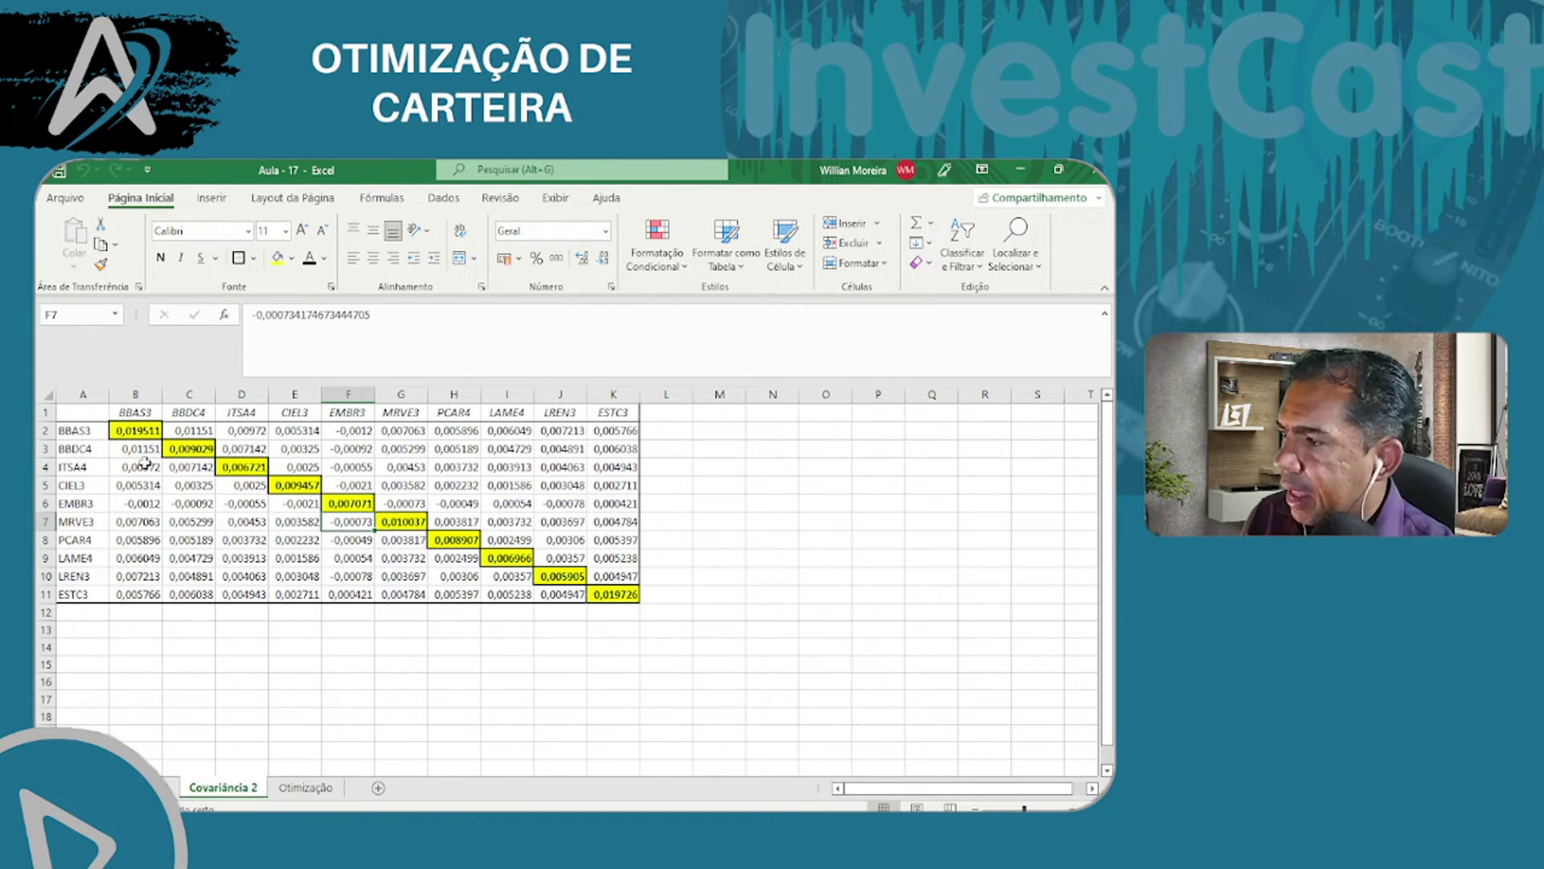
click(87, 451)
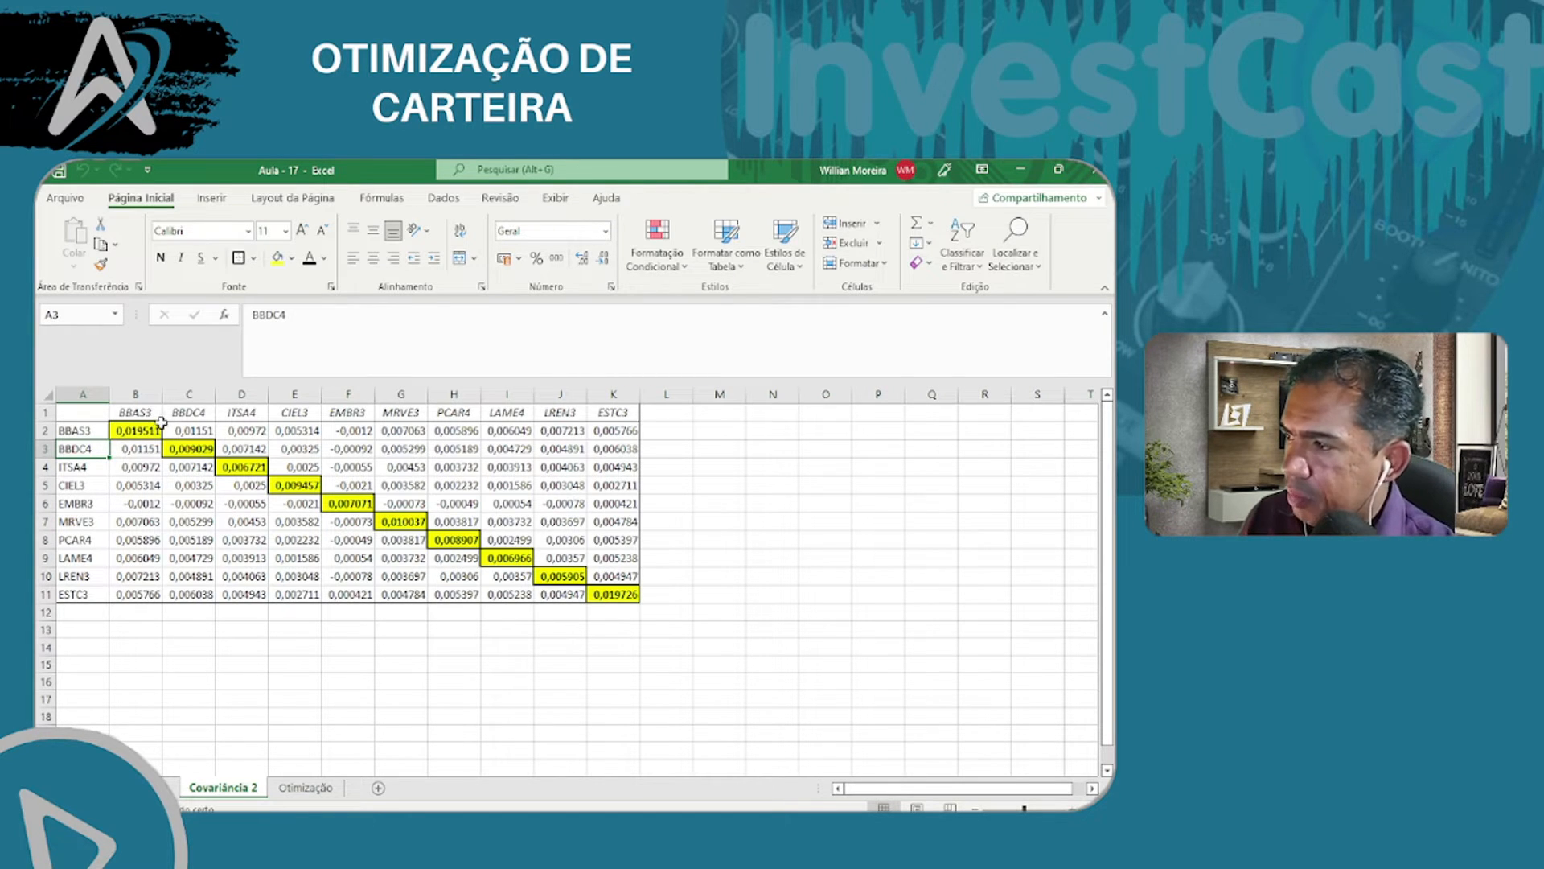
click(148, 448)
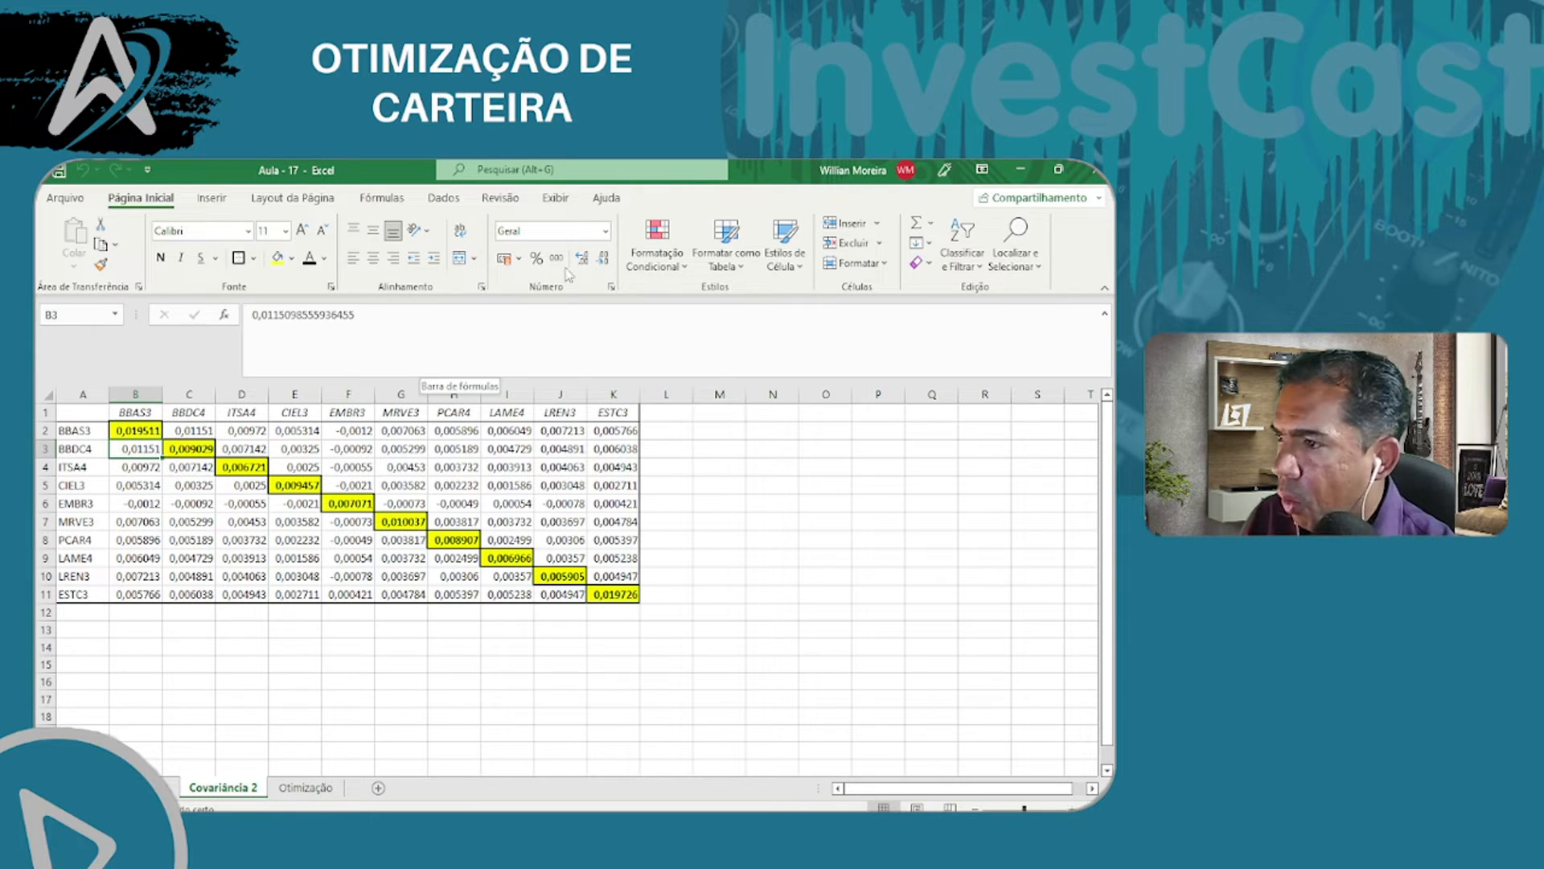
click(536, 258)
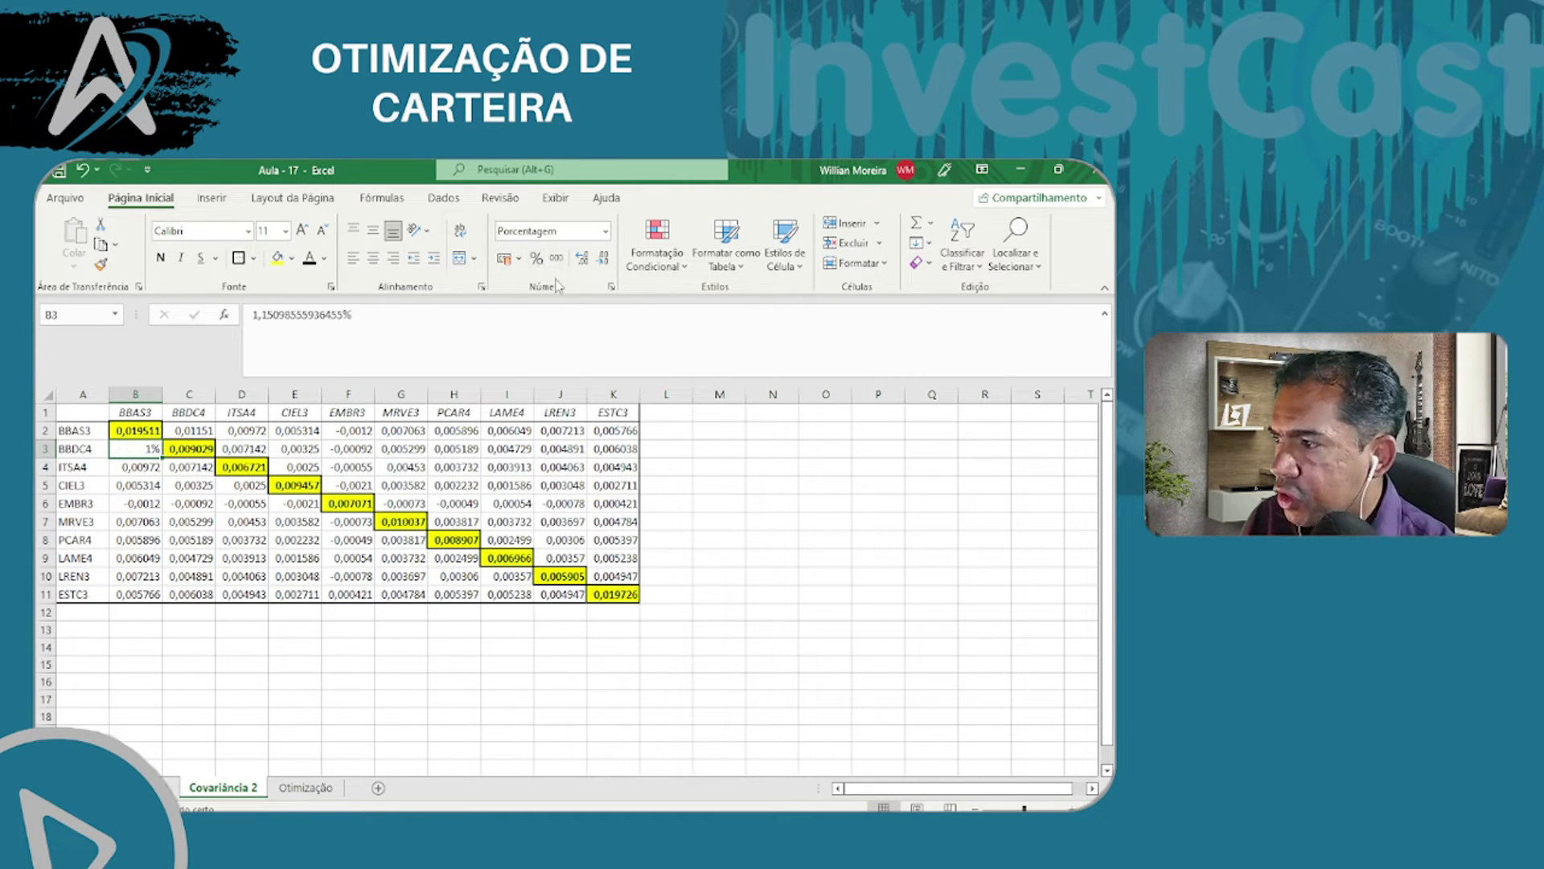
click(582, 257)
click(582, 257)
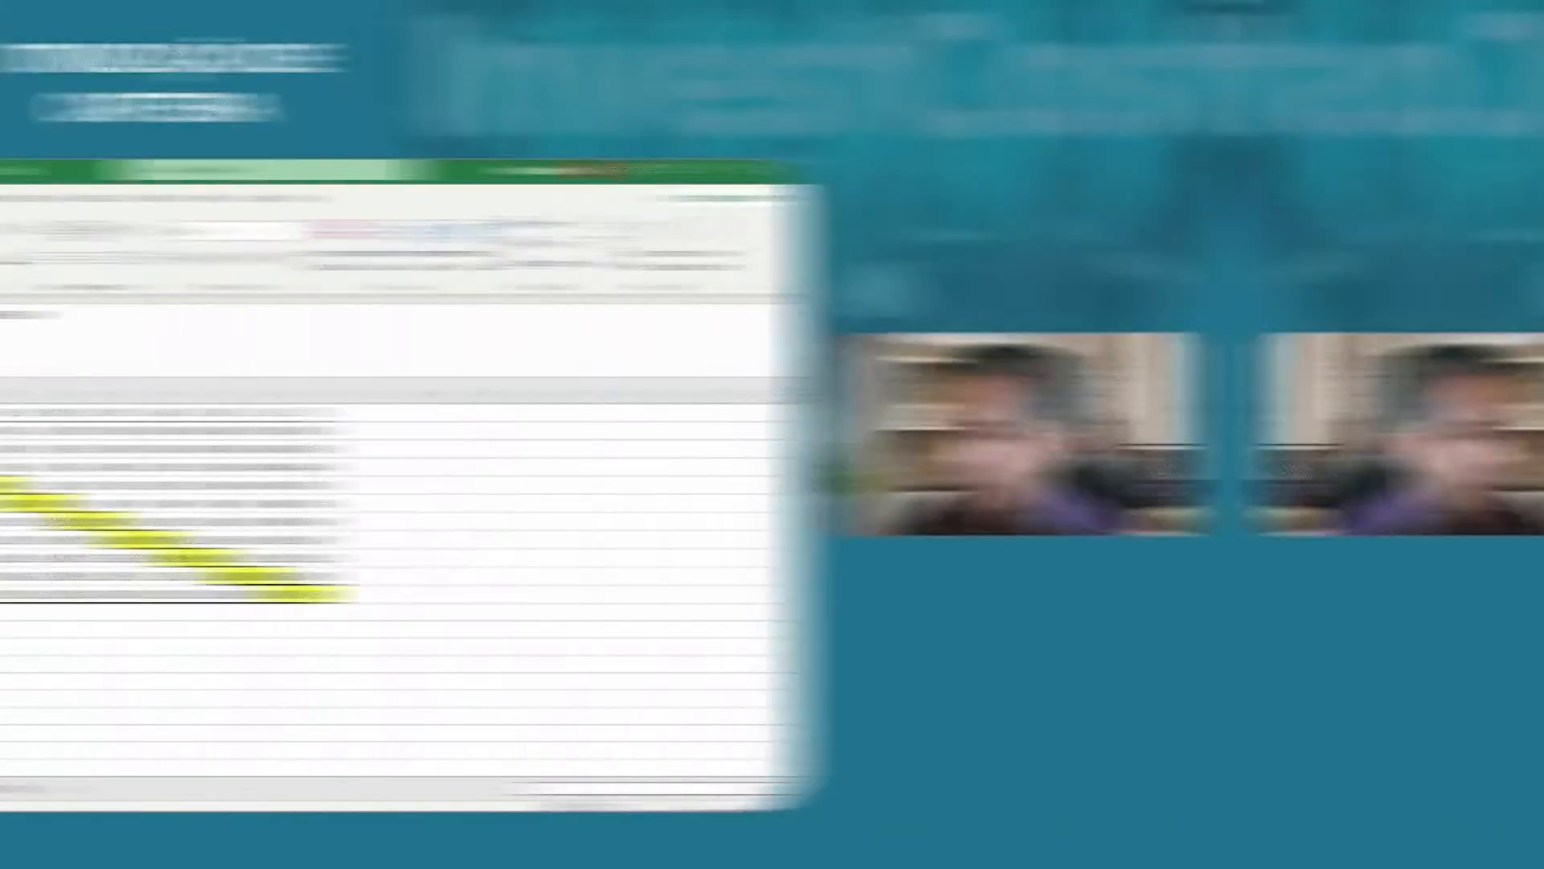
- Undo the percentage format and both decimal-place changes on B3
key(ctrl+z)
key(ctrl+z)
key(ctrl+z)
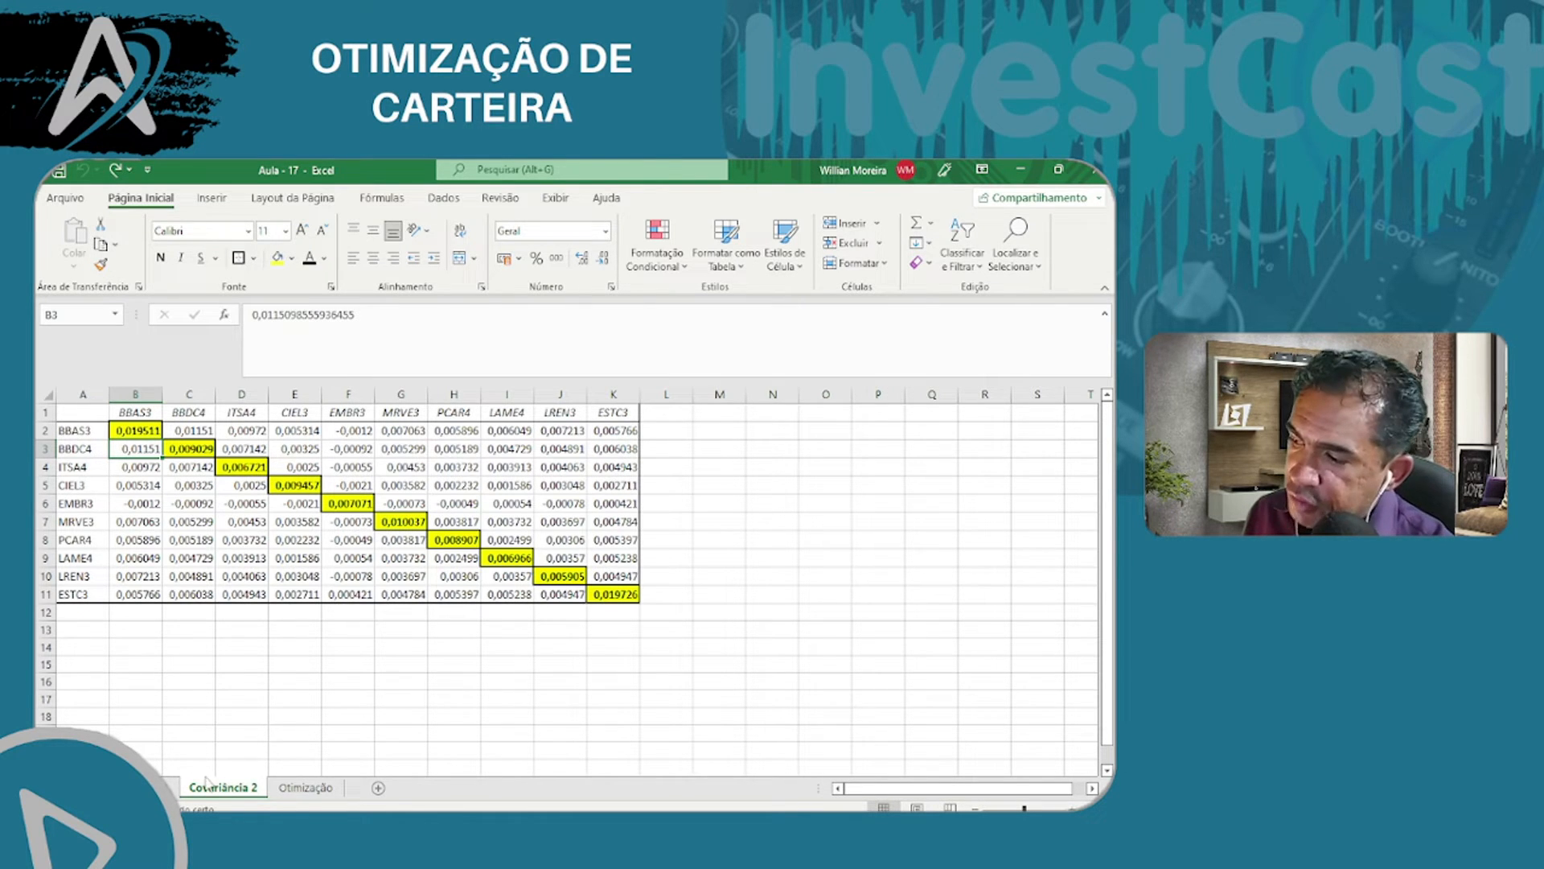
- Review the Retorno and Dev. rows below the monthly returns, the covariance matrix, and the start of the returns table
click(165, 788)
scroll(193, 534, up, 1)
click(189, 535)
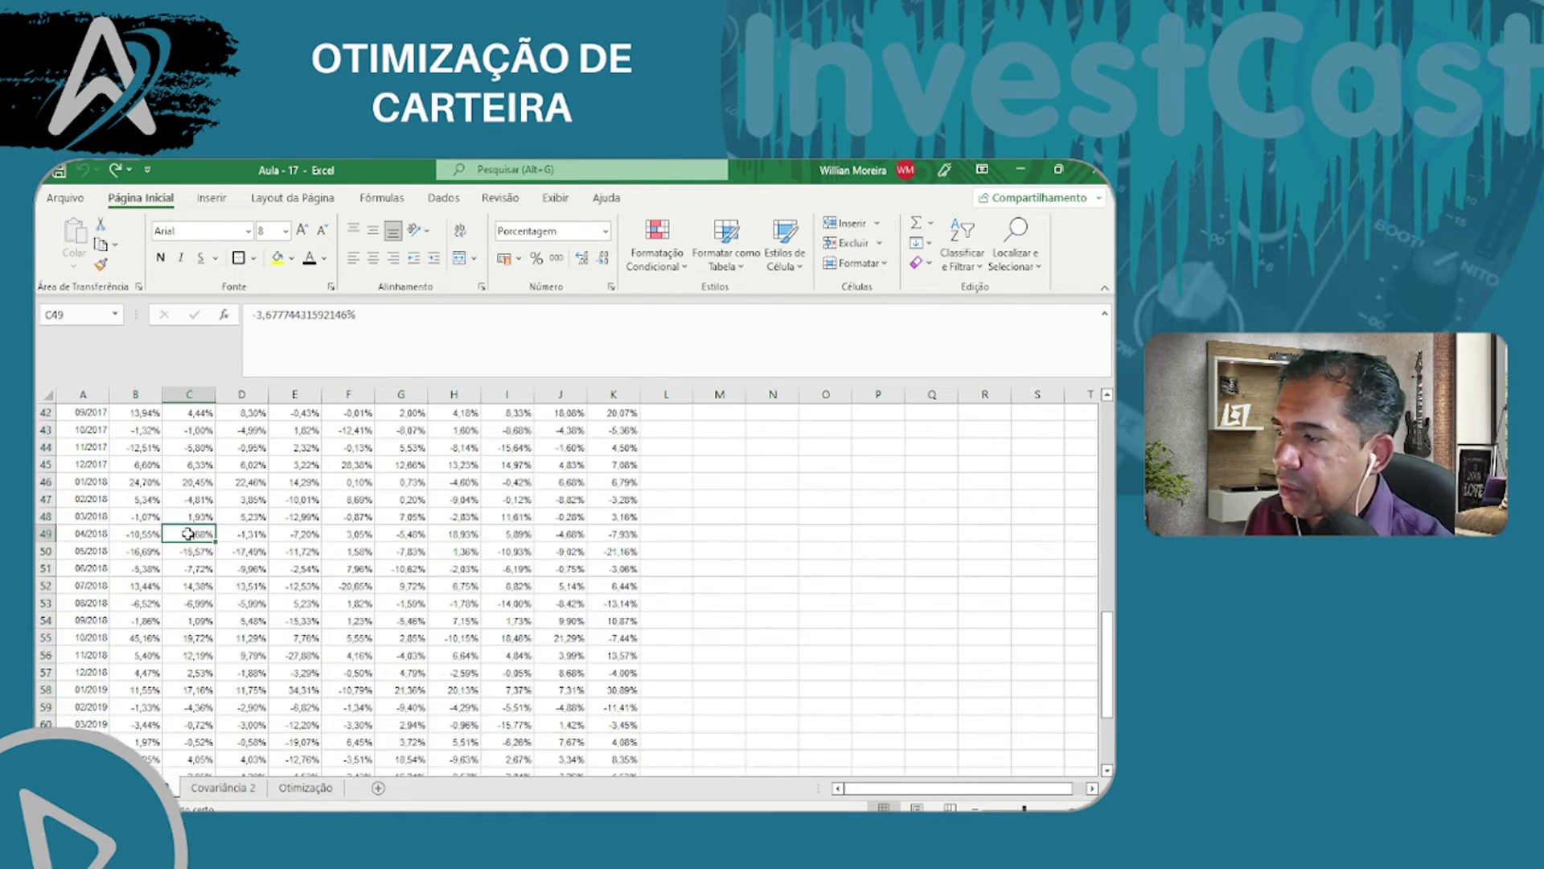
scroll(187, 539, down, 6)
drag(104, 537, 607, 516)
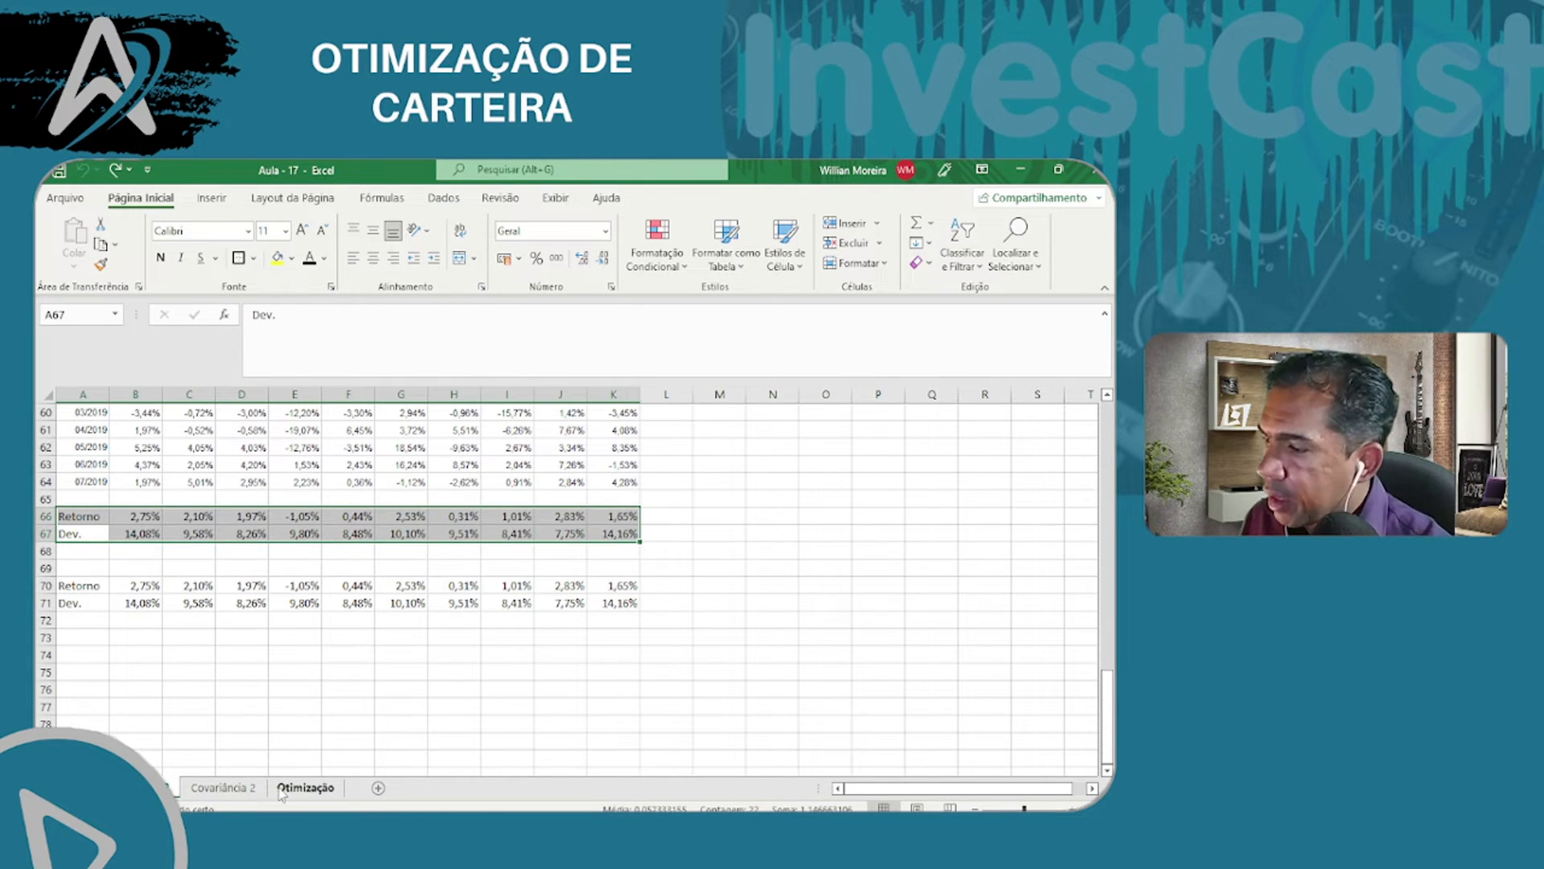
click(219, 788)
click(169, 788)
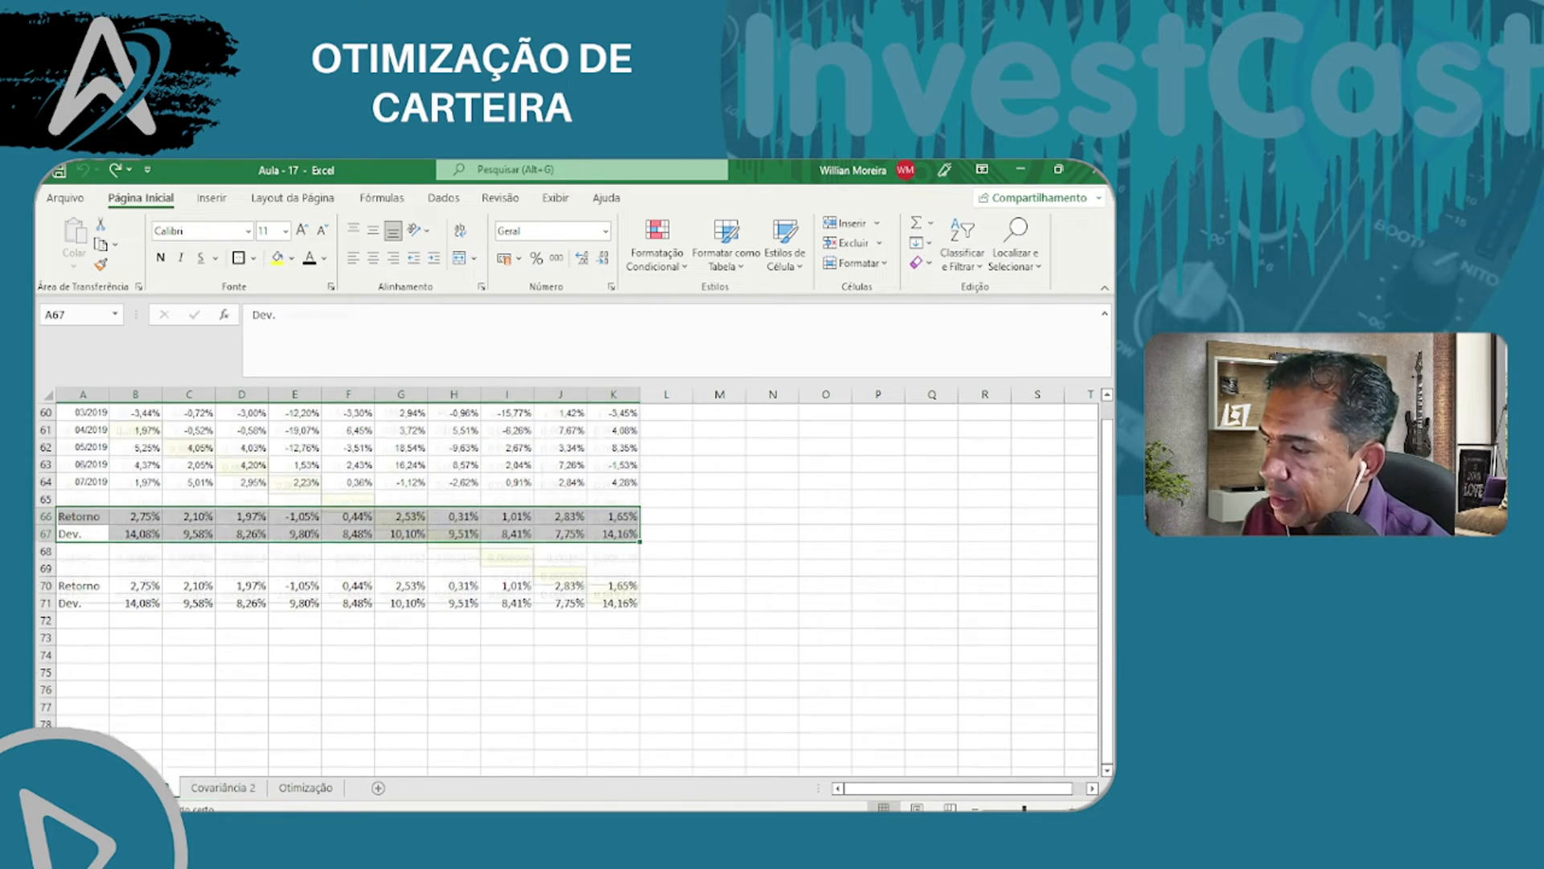
scroll(156, 482, up, 15)
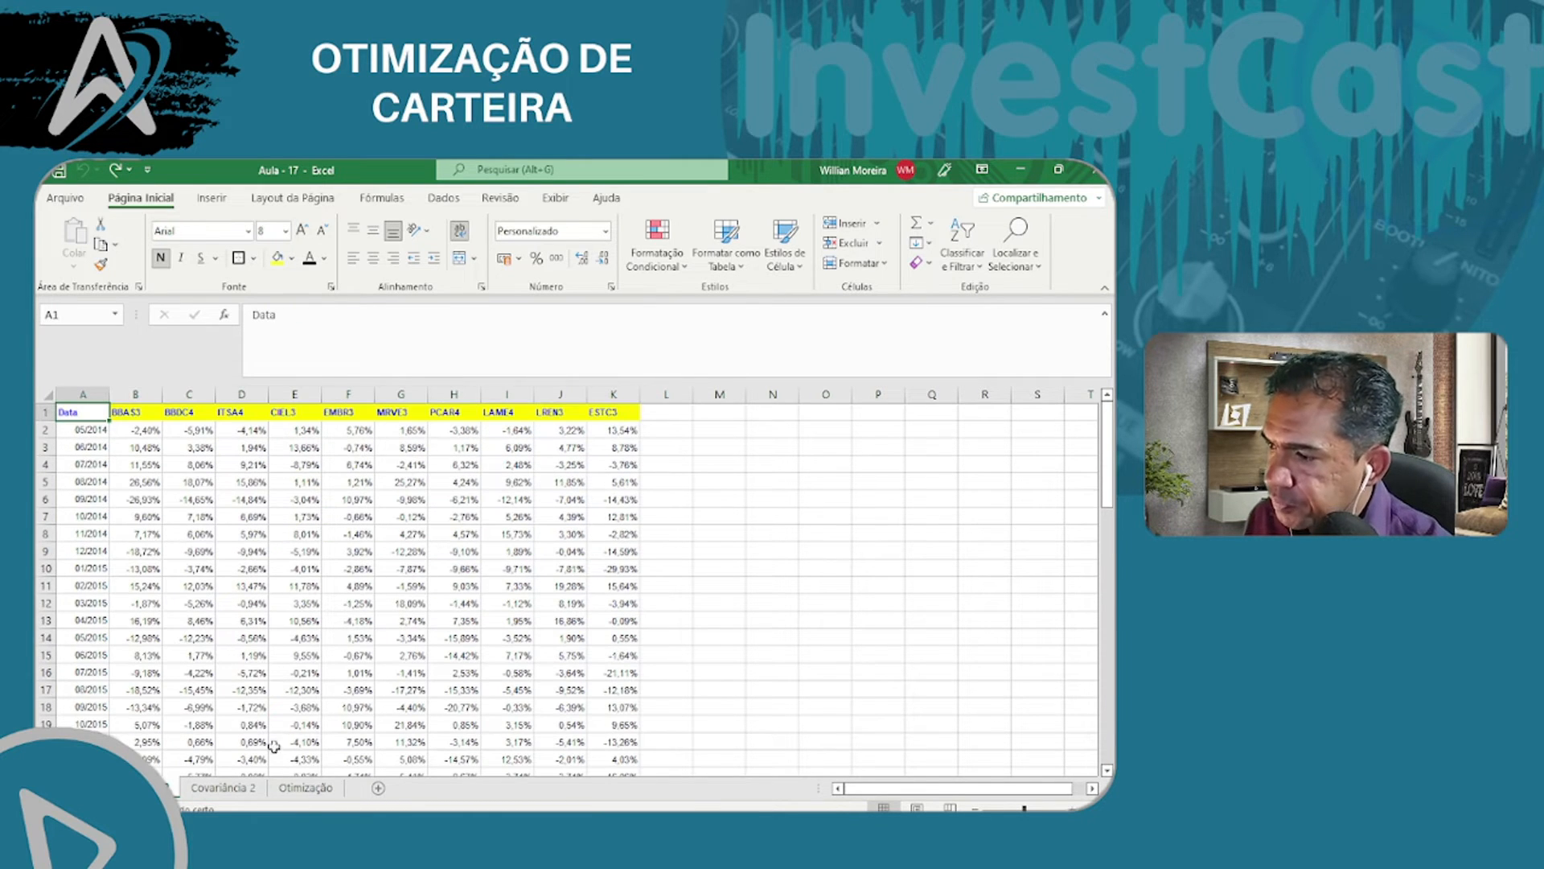
- Open the Otimização sheet and inspect the asset summary, including the standard deviation ranking formula in E7
click(305, 788)
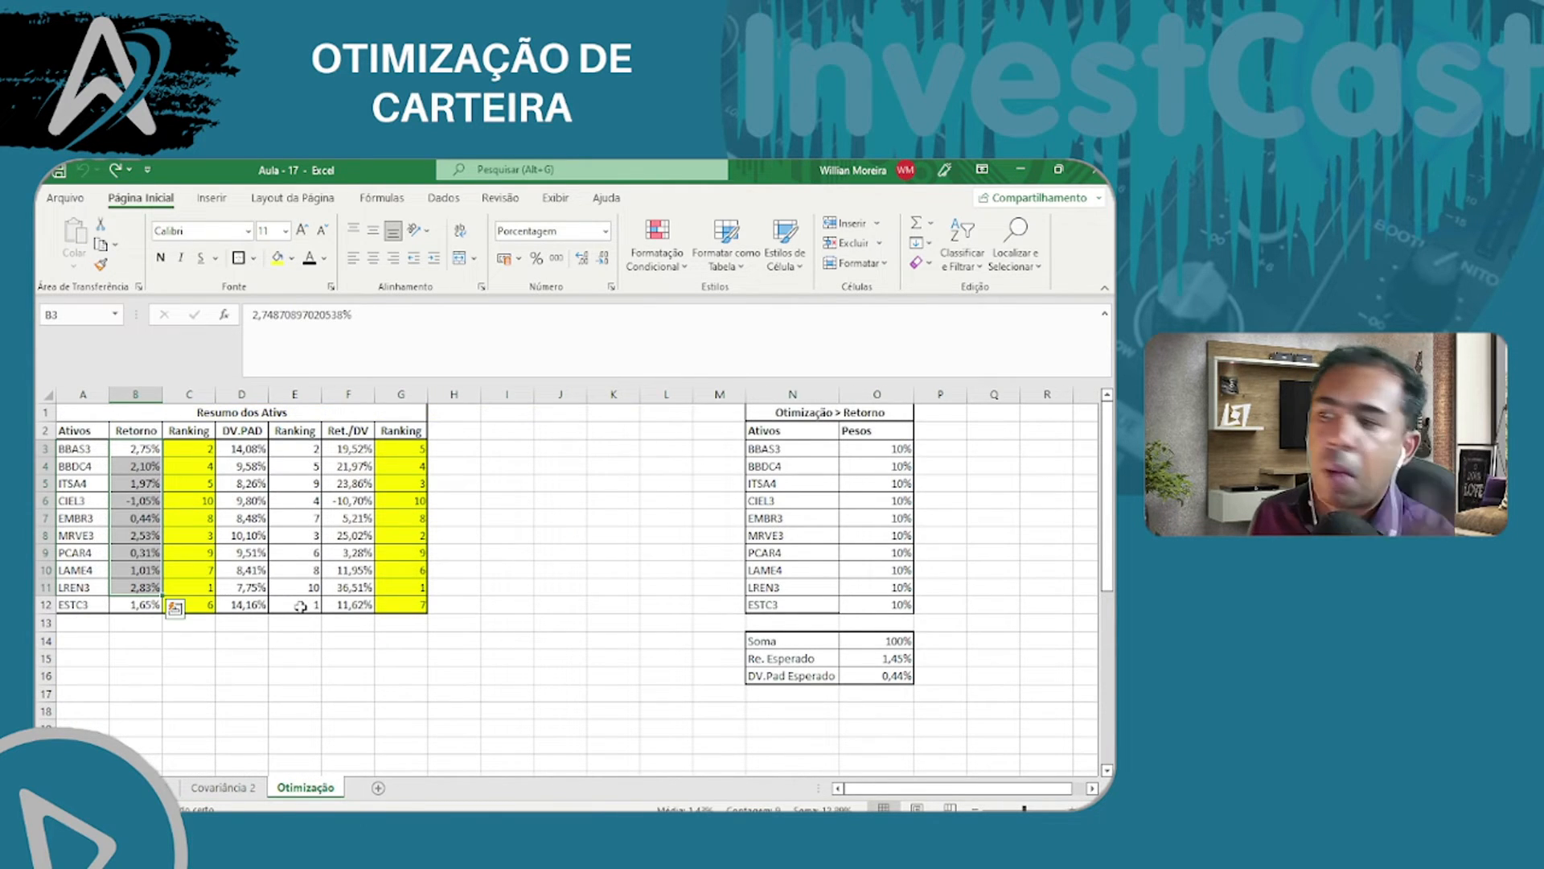
click(290, 515)
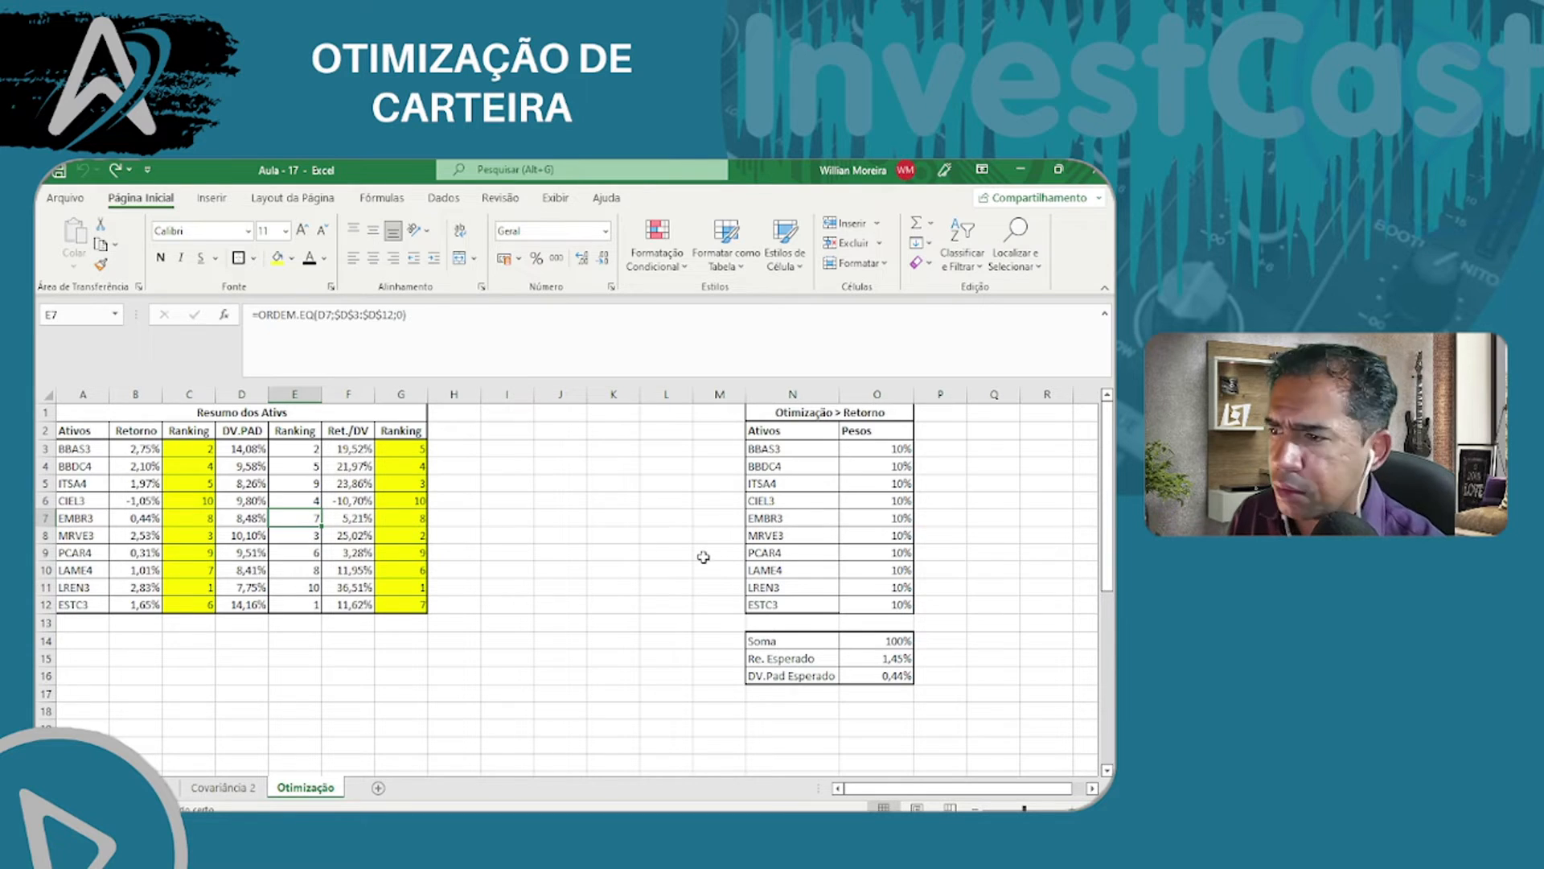
click(475, 479)
click(457, 536)
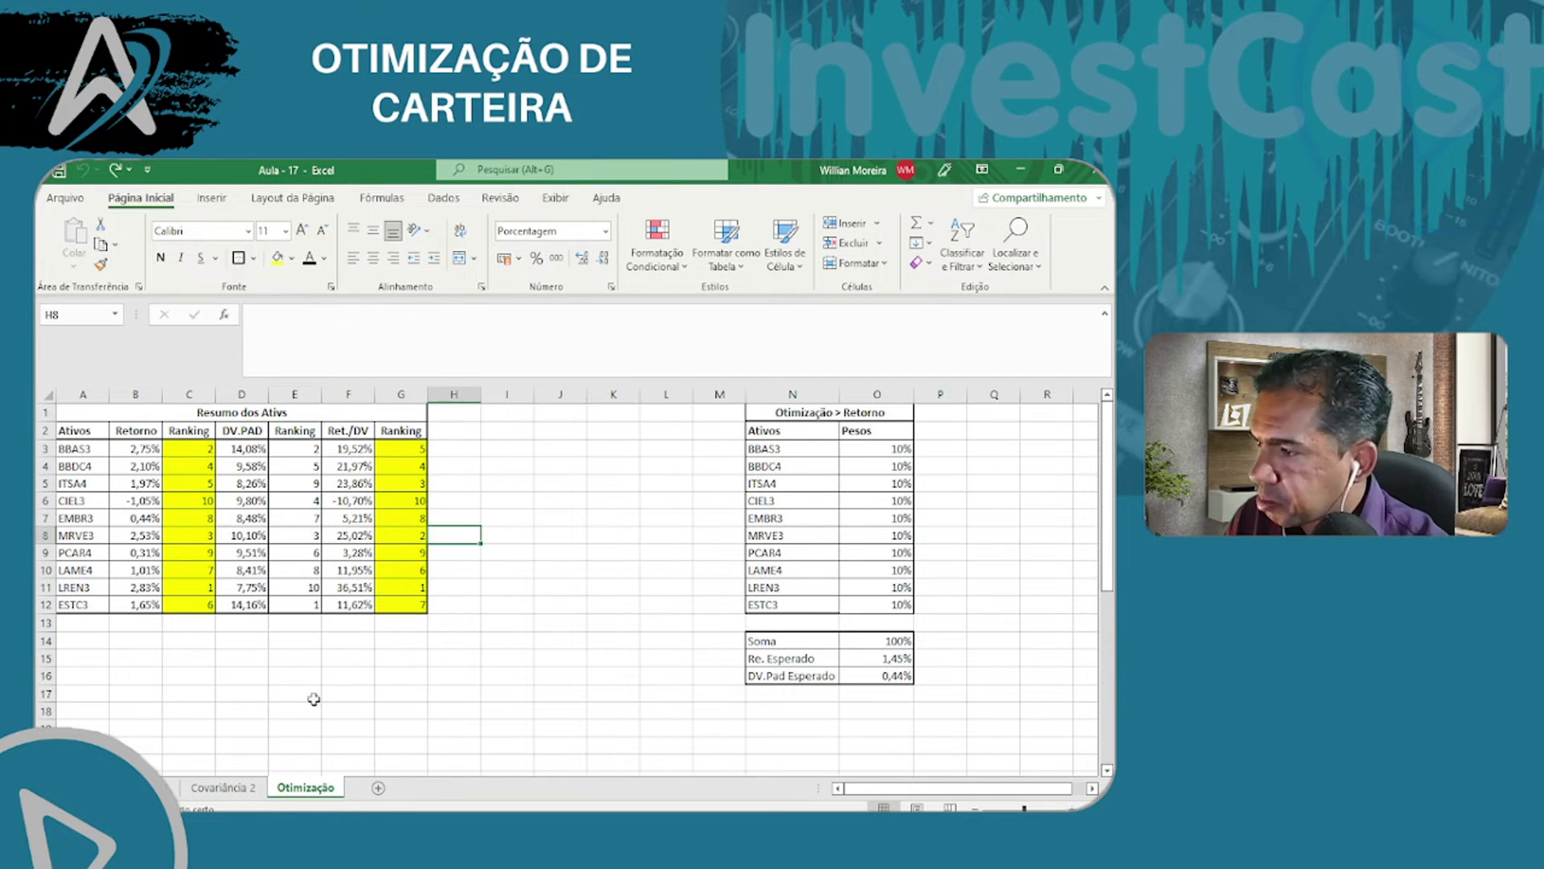
- Return to the monthly returns sheet and highlight the Retorno and Dev. rows, A66:K67, of all ten stocks
click(173, 788)
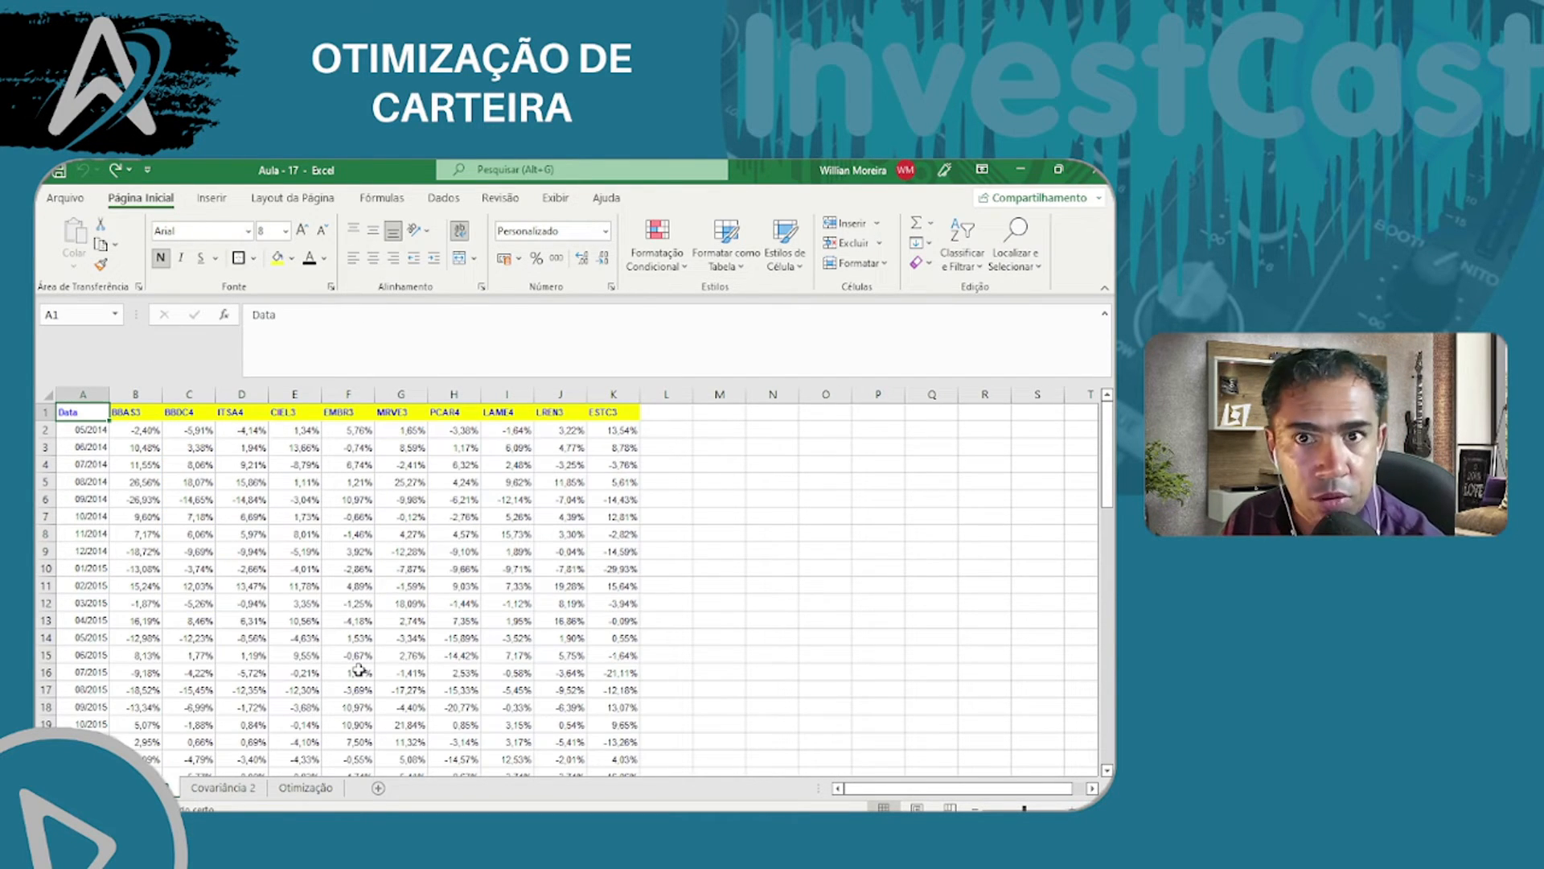
scroll(358, 669, down, 20)
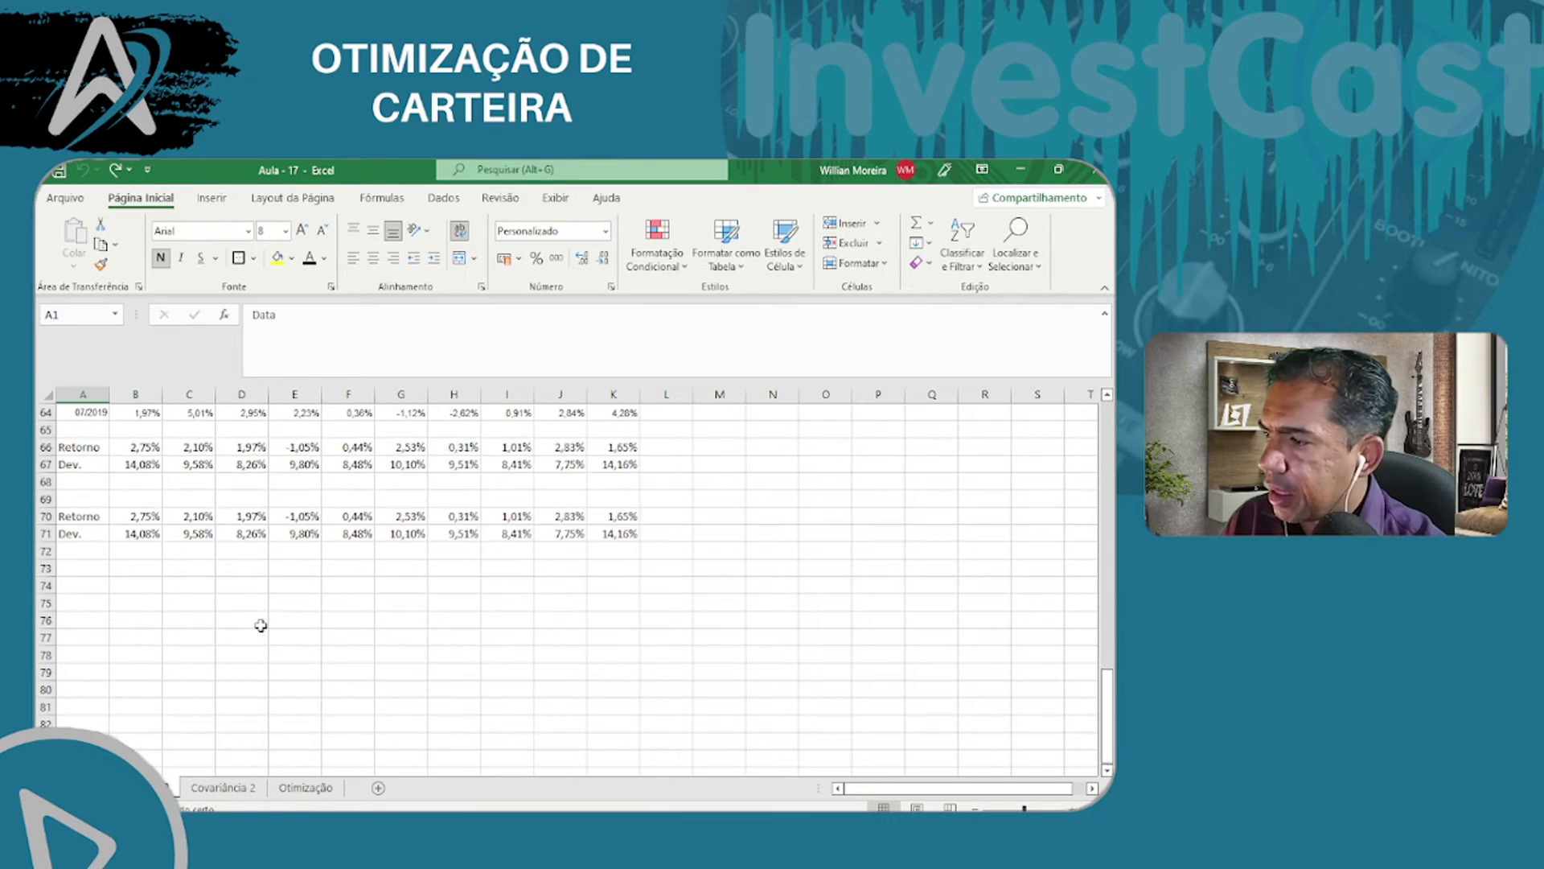
scroll(261, 625, down, 2)
scroll(172, 524, up, 2)
drag(77, 462, 609, 450)
- Go back to Otimização and examine the summary table's Ativos, Retorno and DV.PAD columns in turn
click(296, 790)
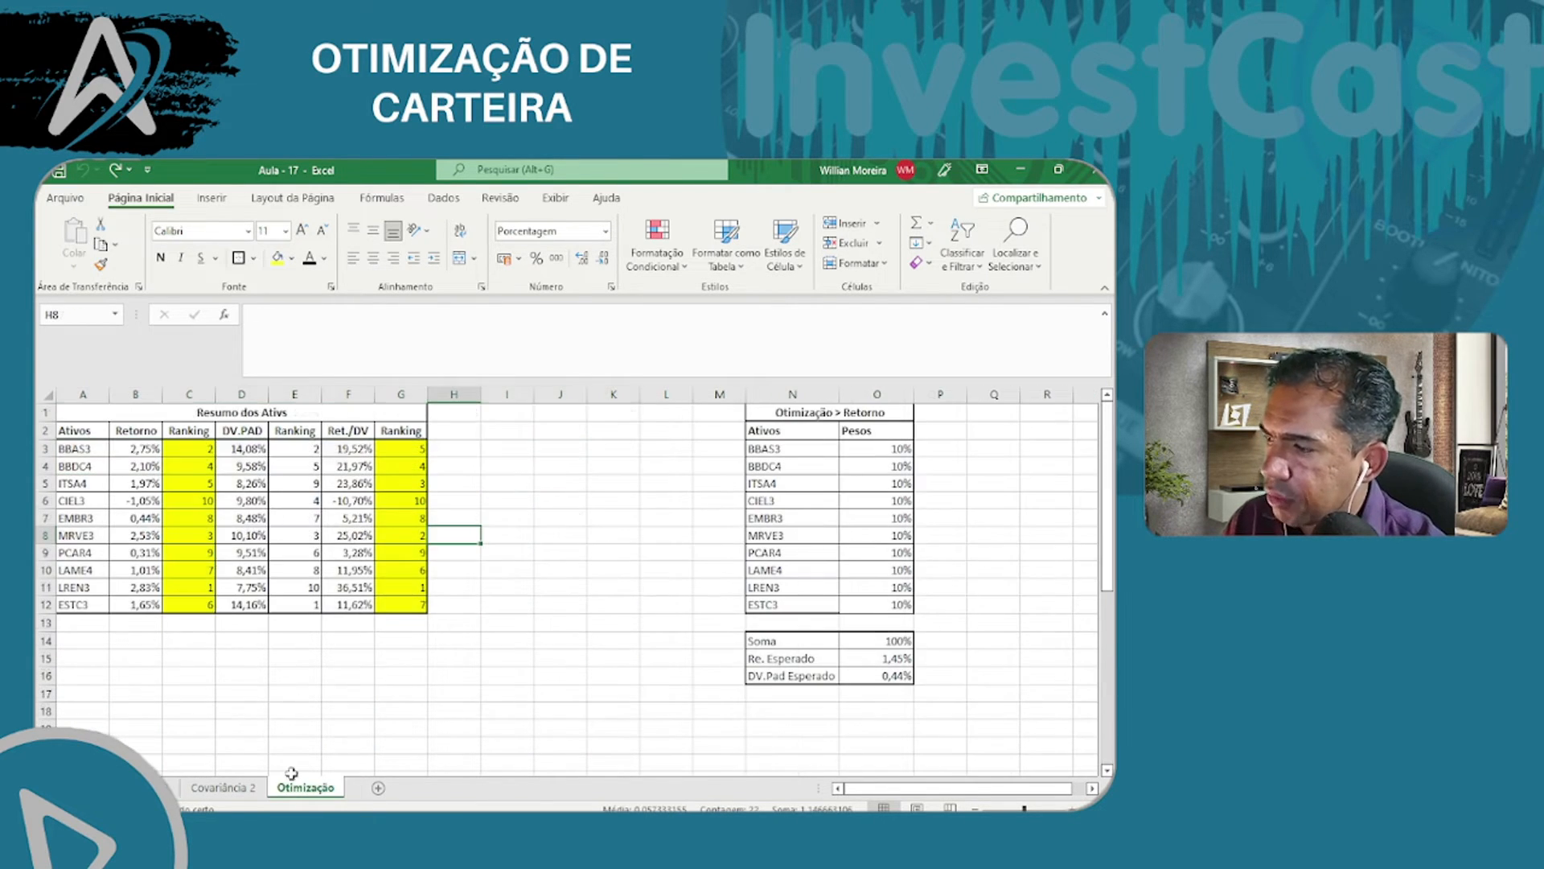
click(159, 447)
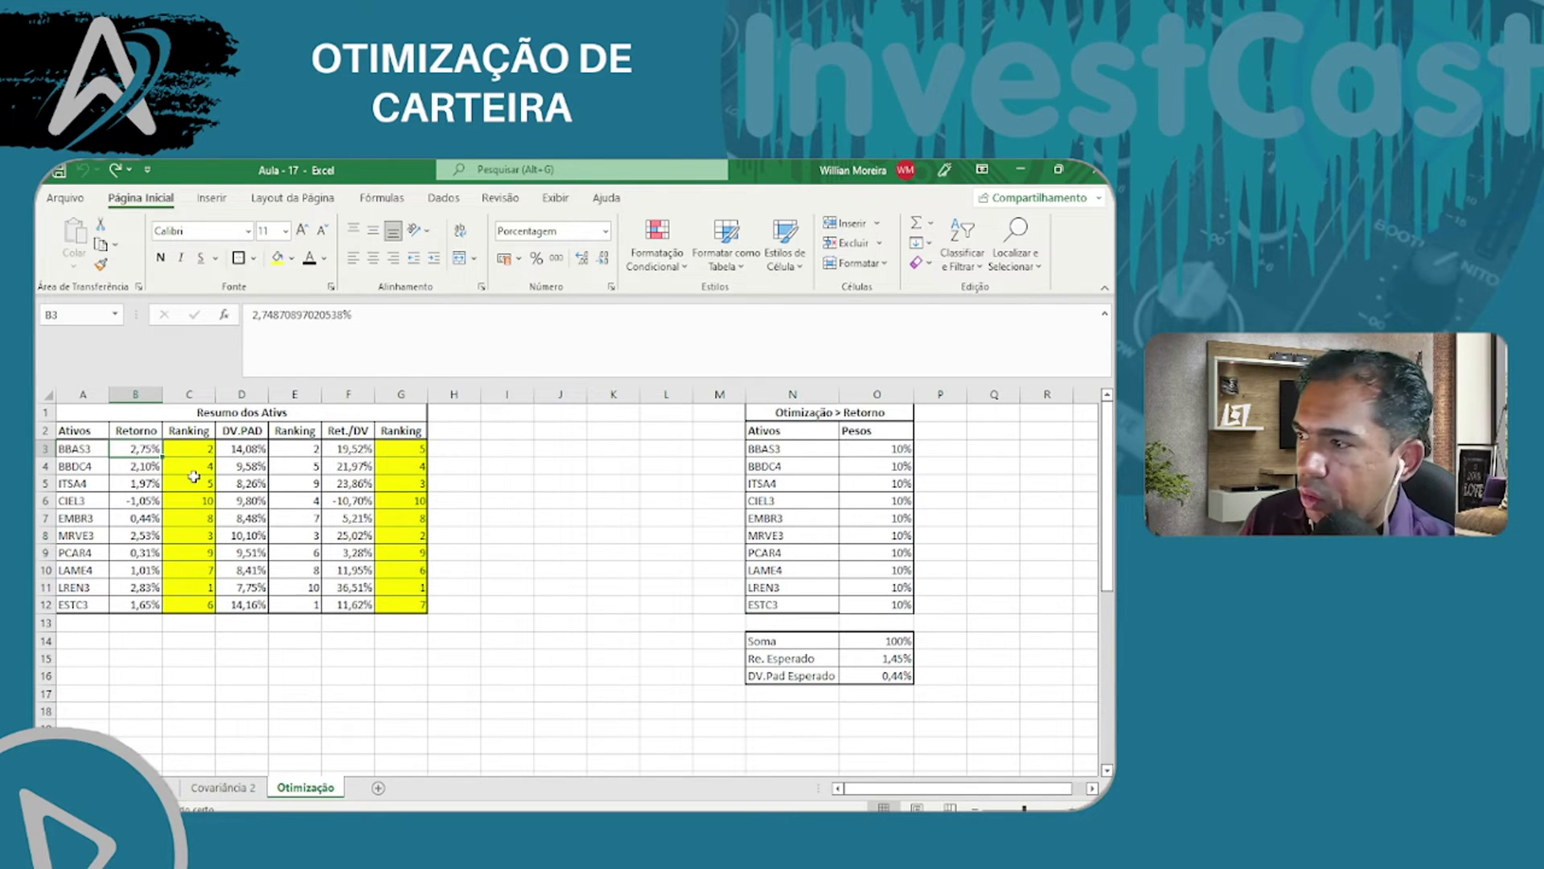
drag(92, 453, 89, 605)
drag(141, 449, 154, 608)
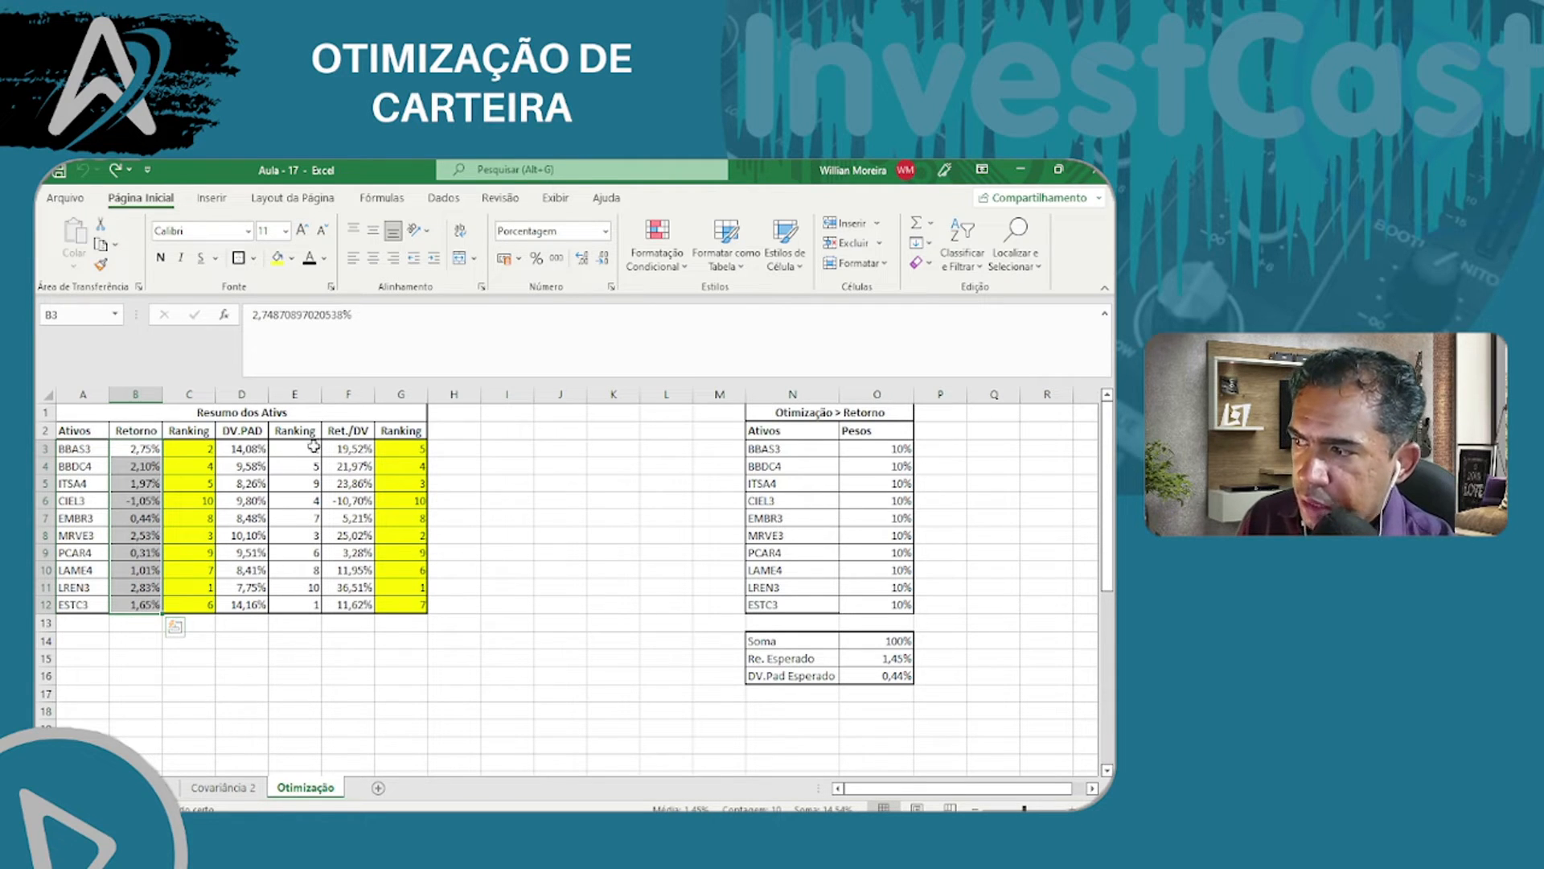
drag(245, 448, 253, 593)
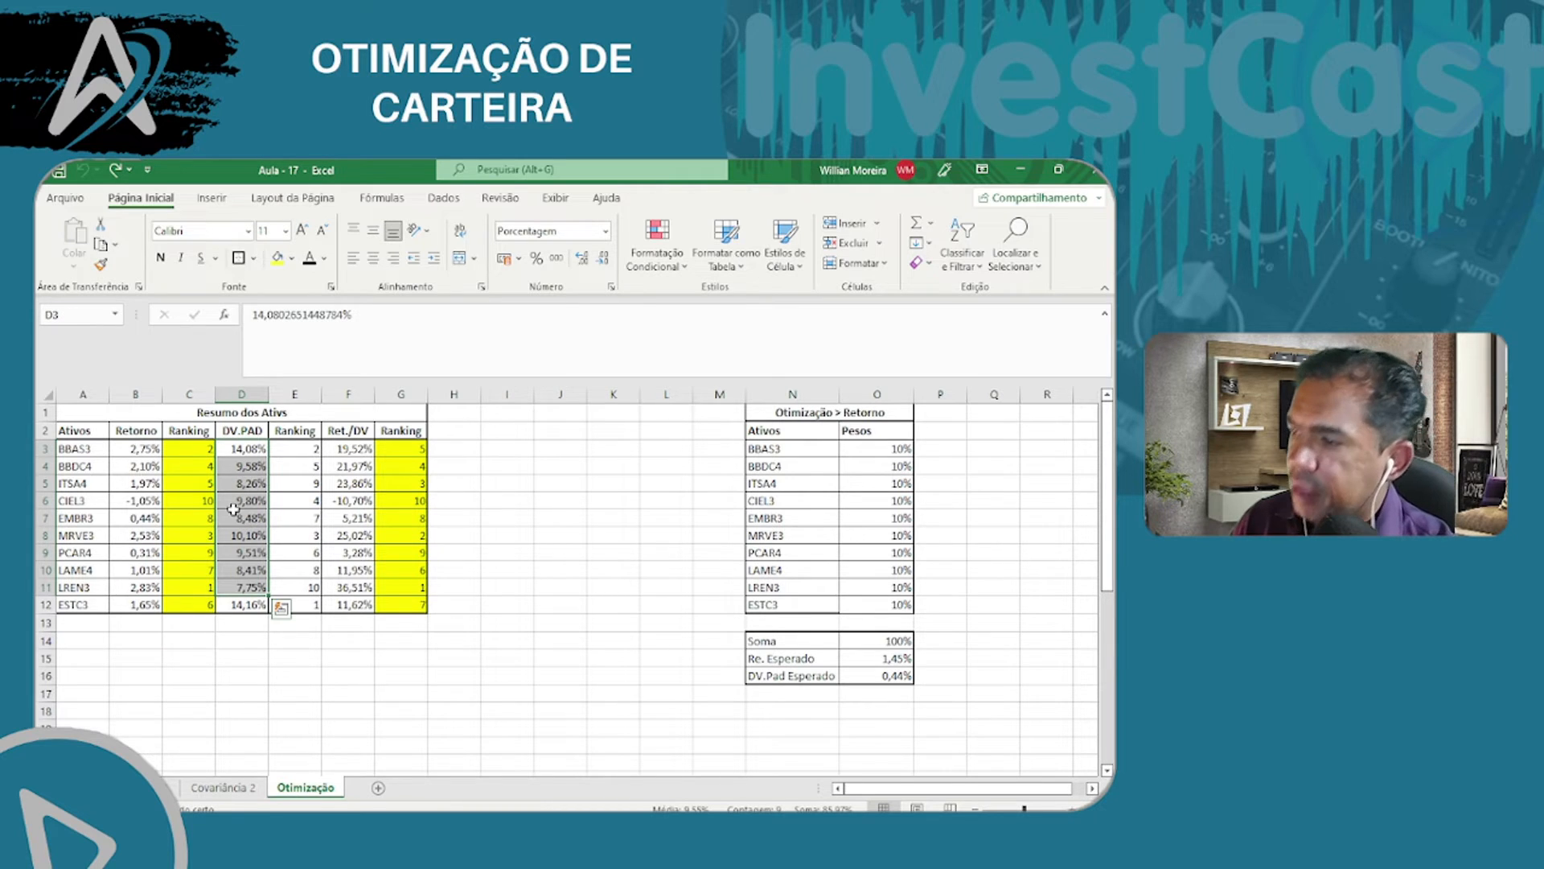
- Highlight the return and ranking entries of LREN3 and CIEL3 in the asset summary to compare them
click(90, 590)
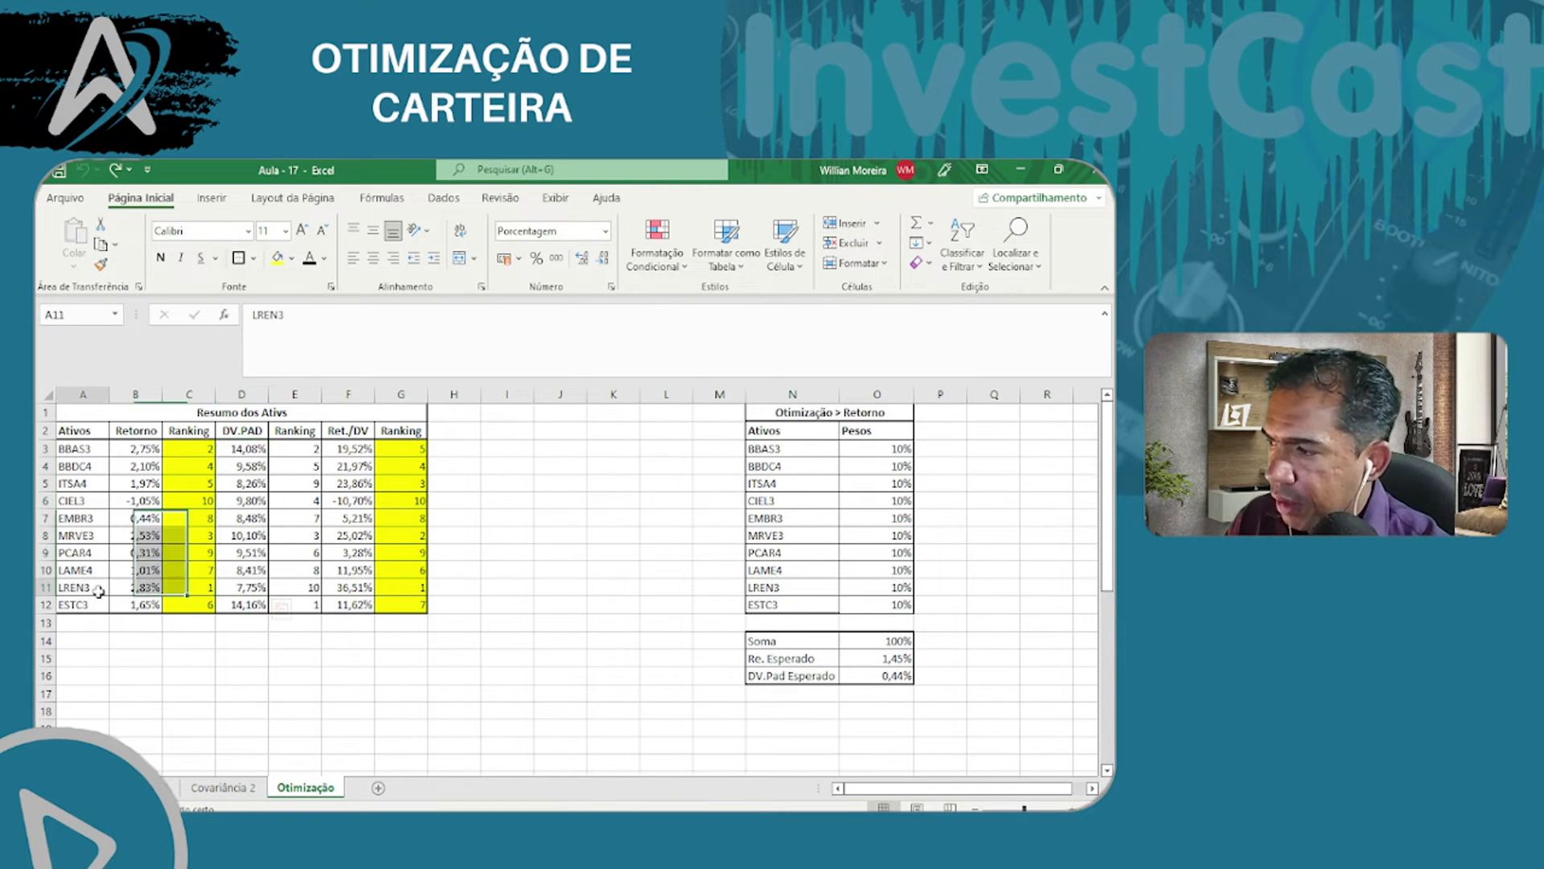
drag(98, 591, 201, 587)
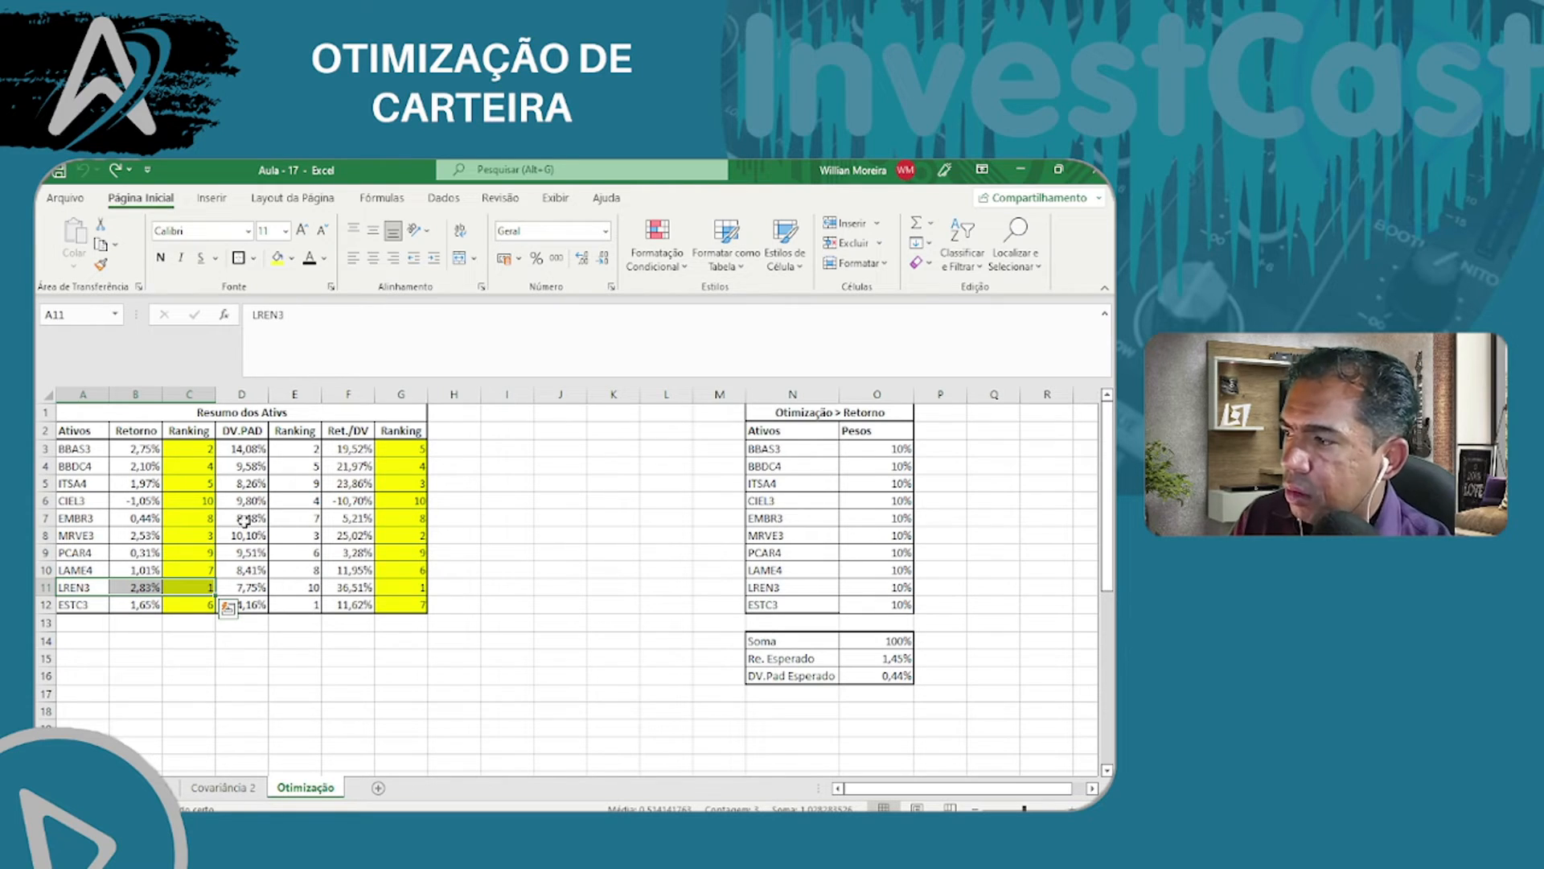
drag(214, 497, 97, 497)
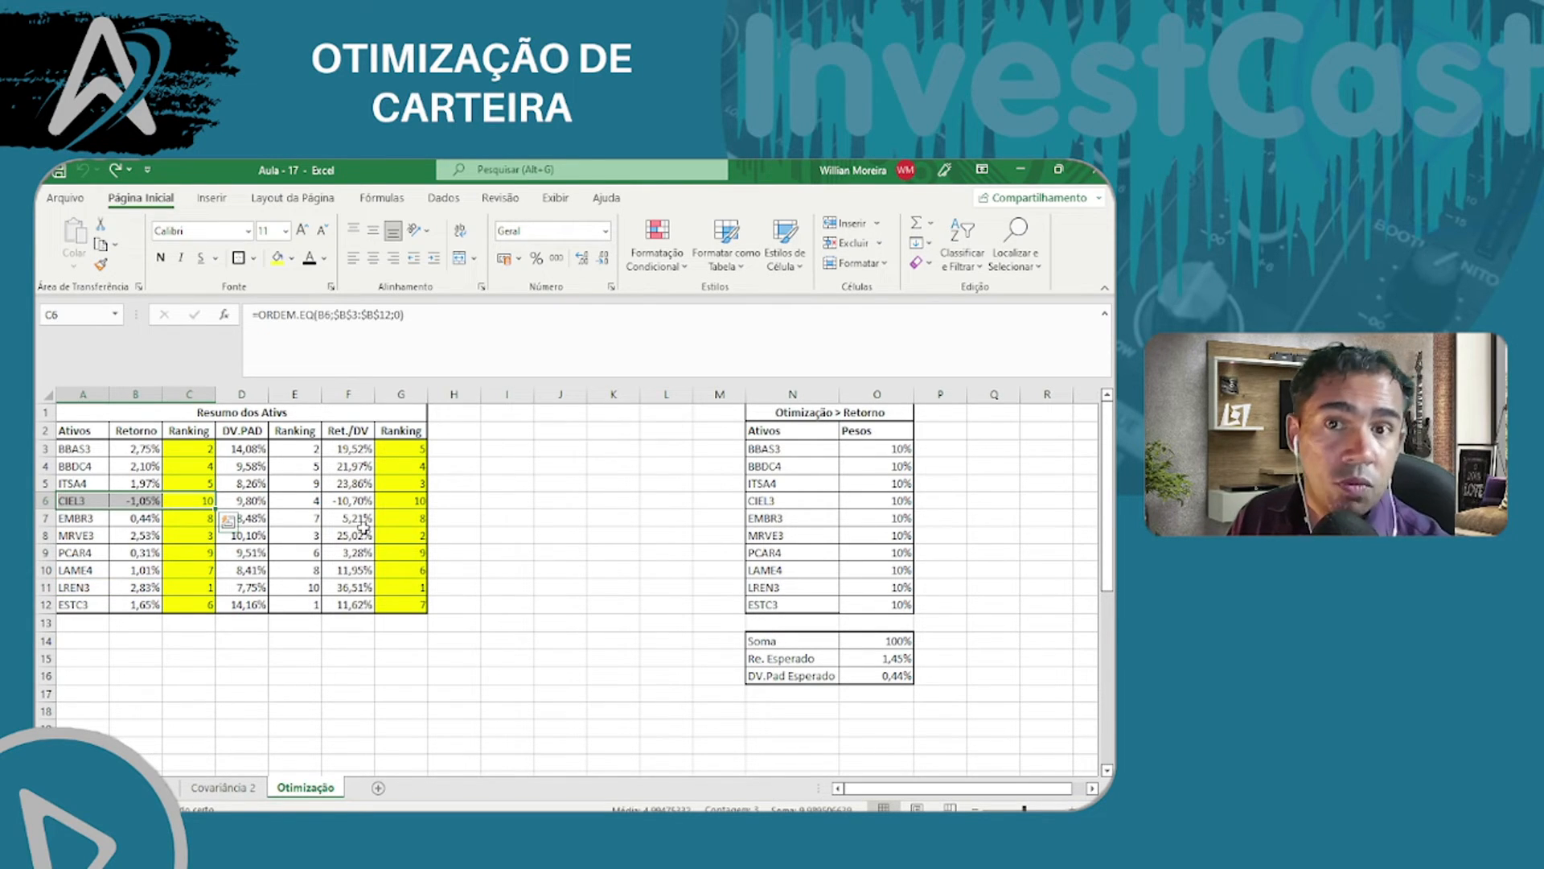
- Fill the standard deviation Ranking cells E3:E12 with yellow, matching the other ranking columns
drag(295, 448, 301, 596)
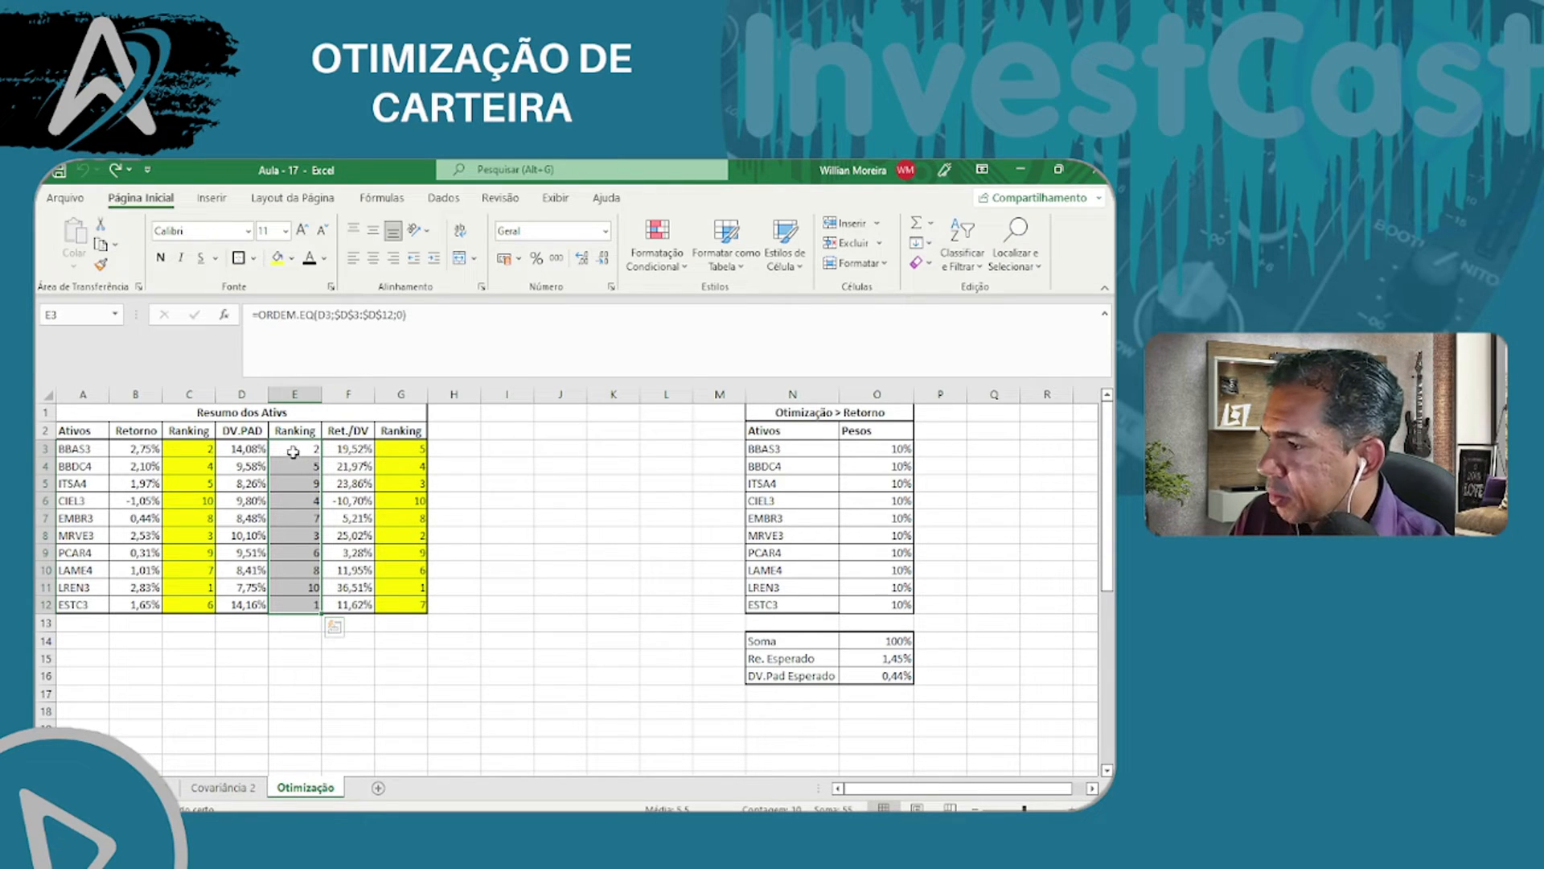
click(277, 258)
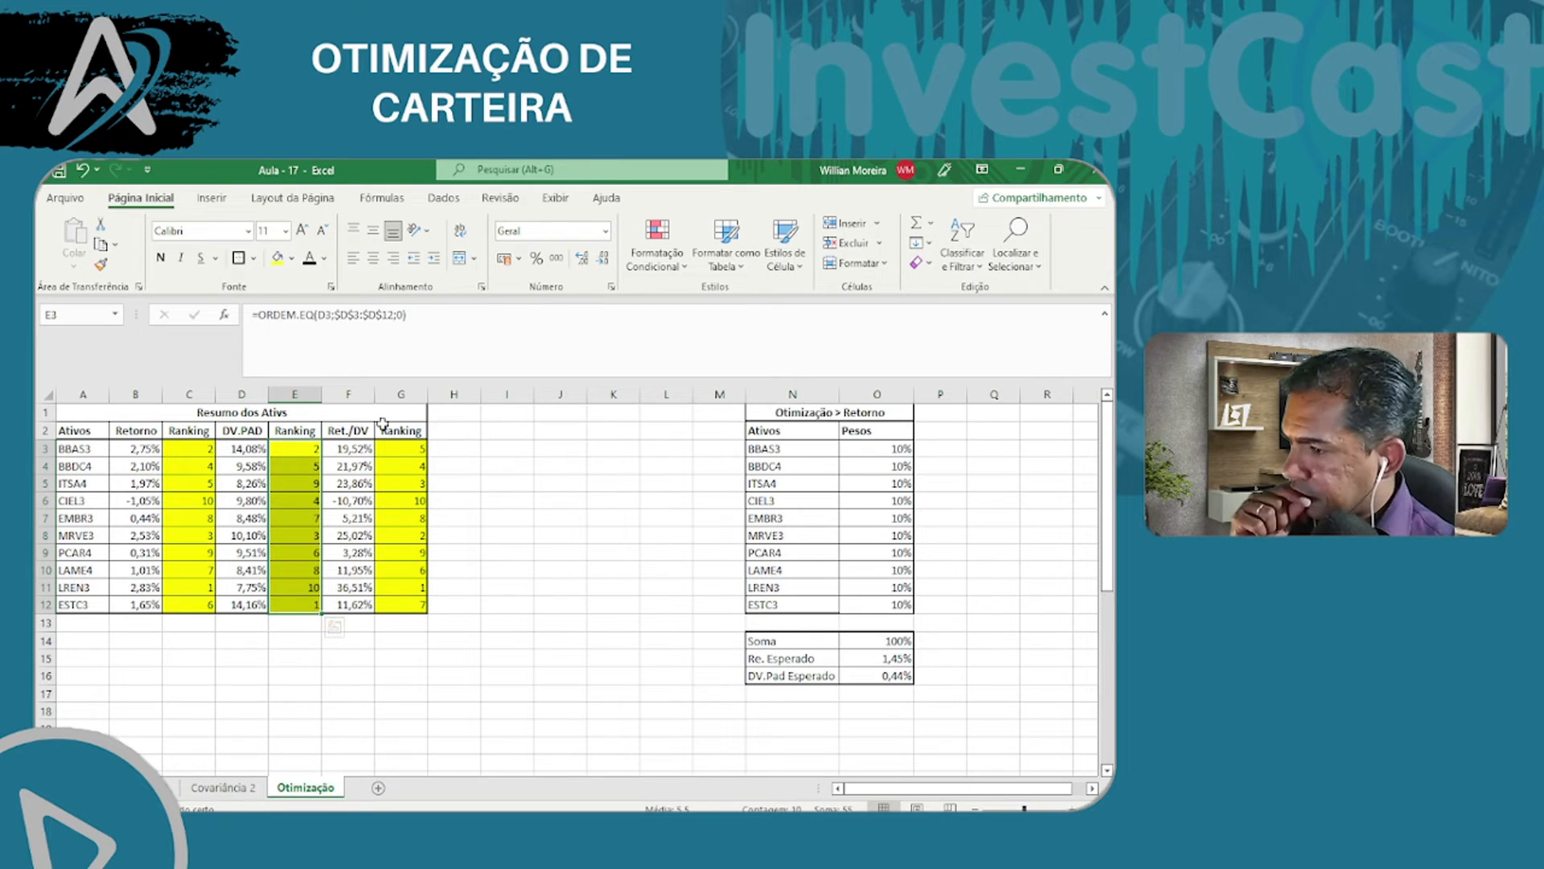
- Compare the DV.PAD and ranking values of ESTC3 and LREN3 in the asset summary
drag(306, 604, 242, 605)
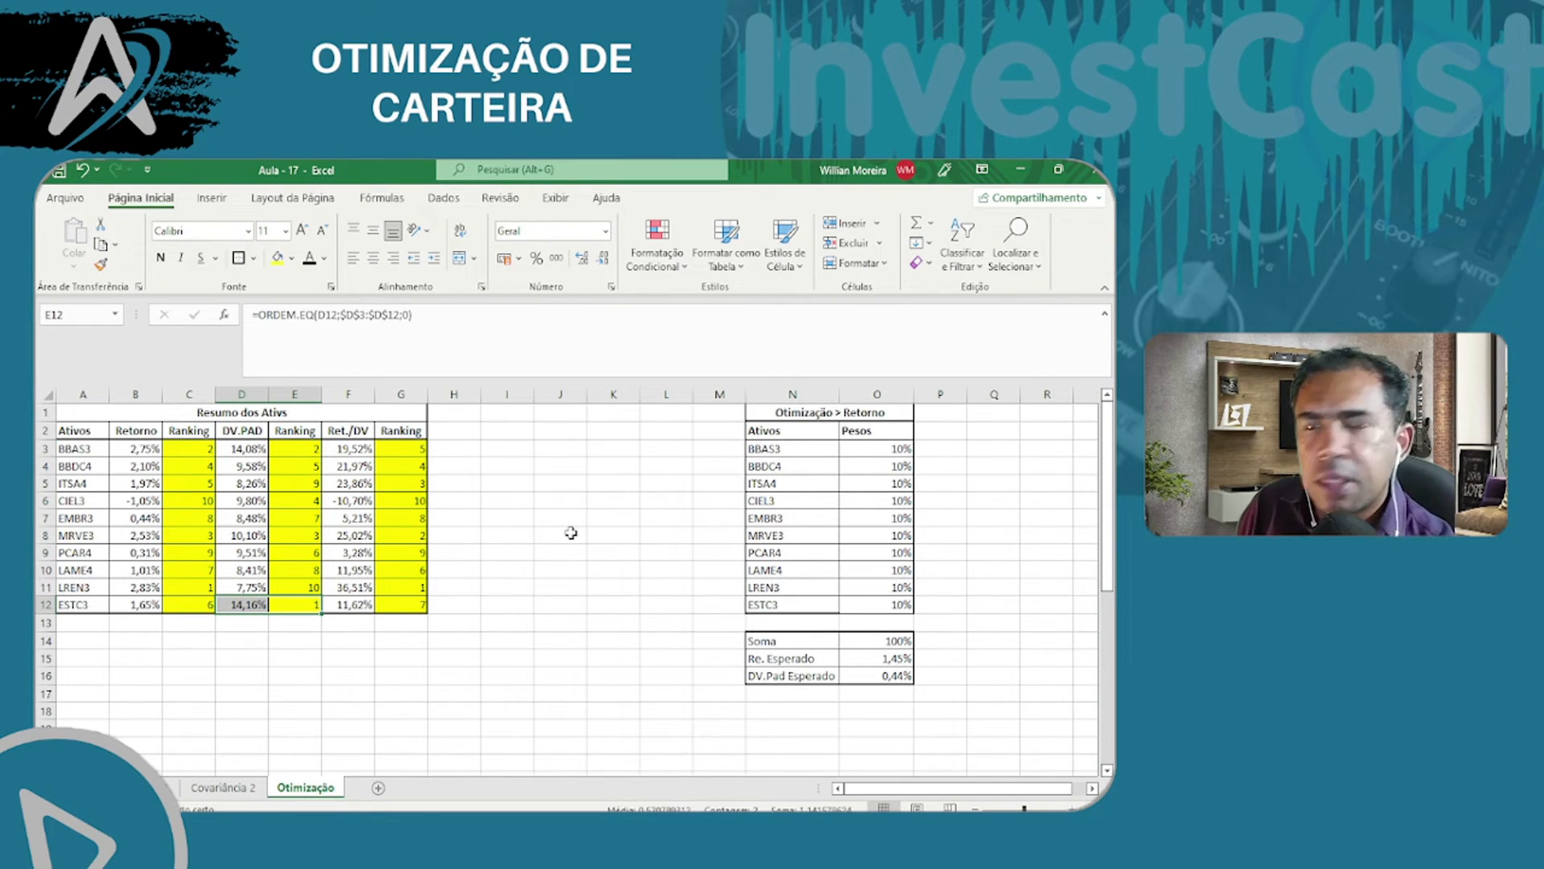
drag(307, 588, 254, 590)
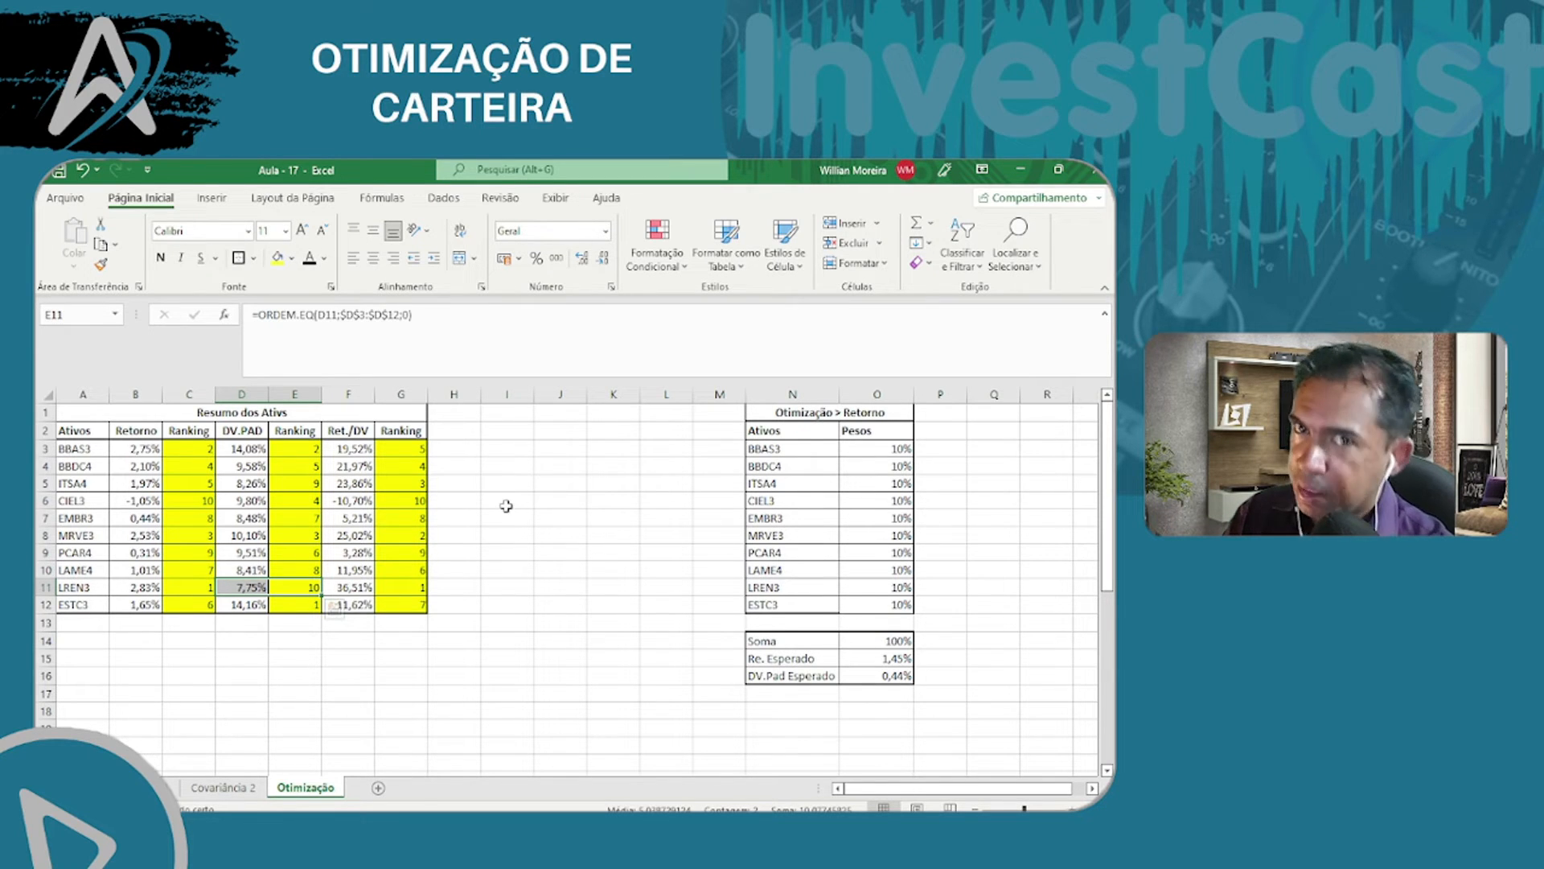
click(502, 501)
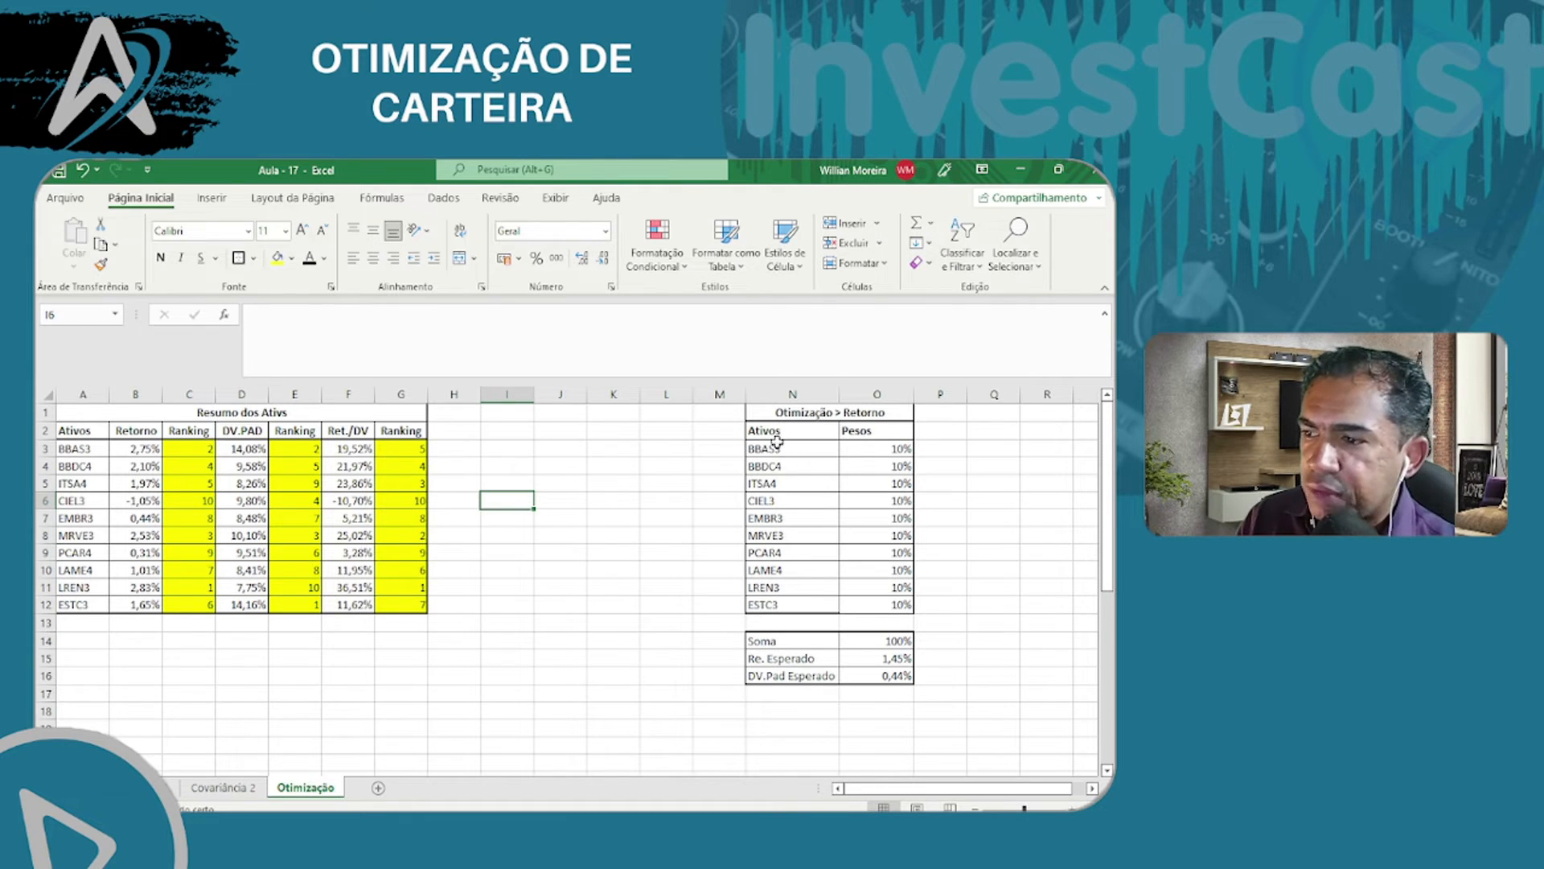
- Examine the Ativos and Pesos columns of the Otimização > Retorno table, individually and together
drag(784, 448, 794, 605)
drag(872, 447, 874, 600)
drag(780, 451, 886, 607)
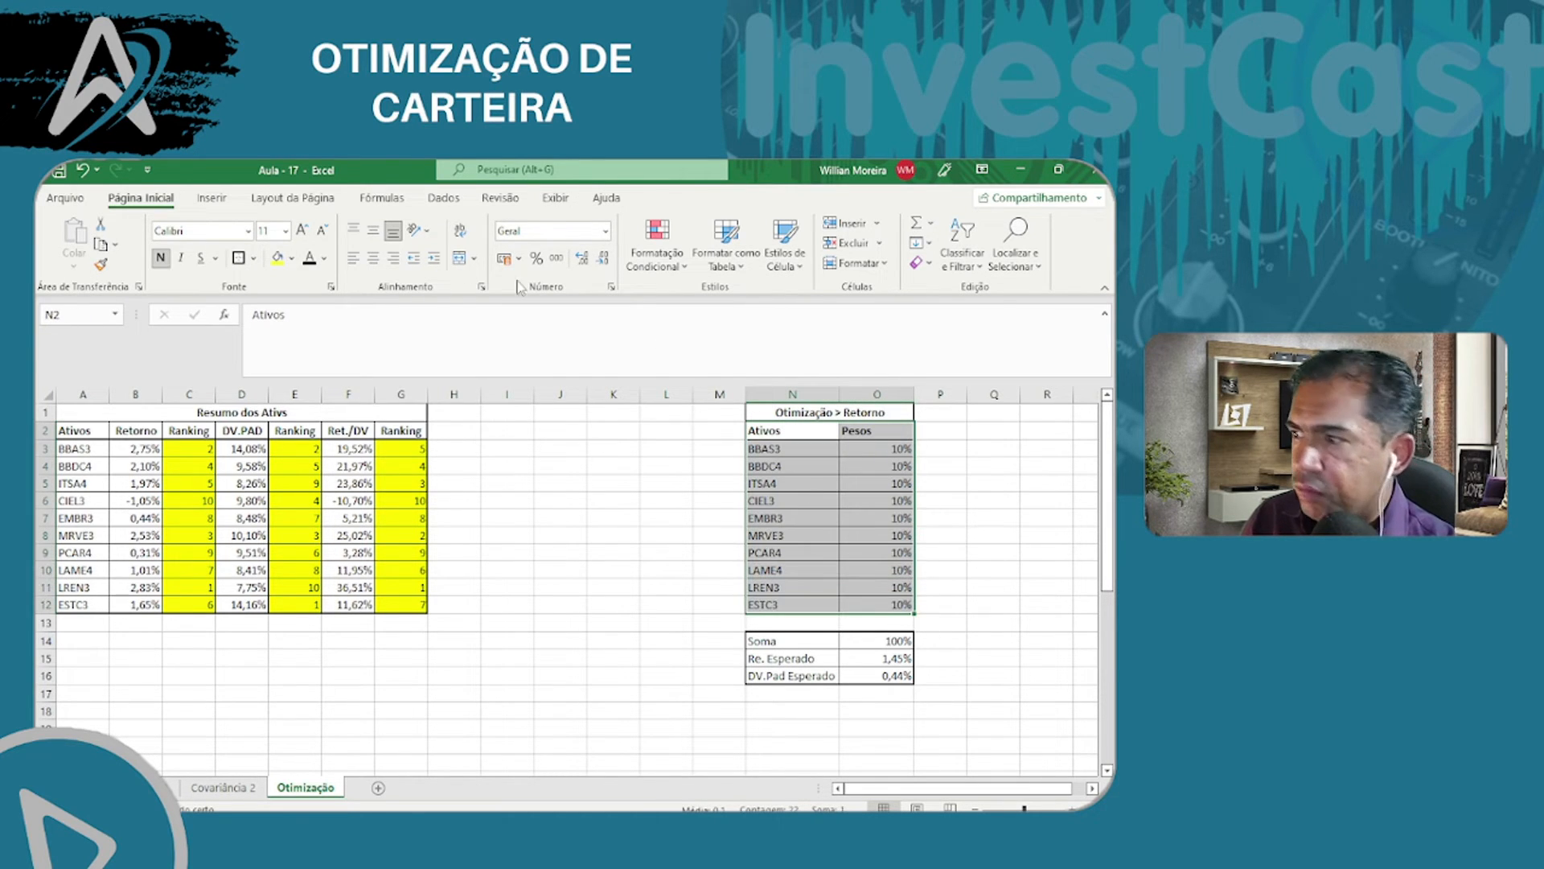
click(835, 518)
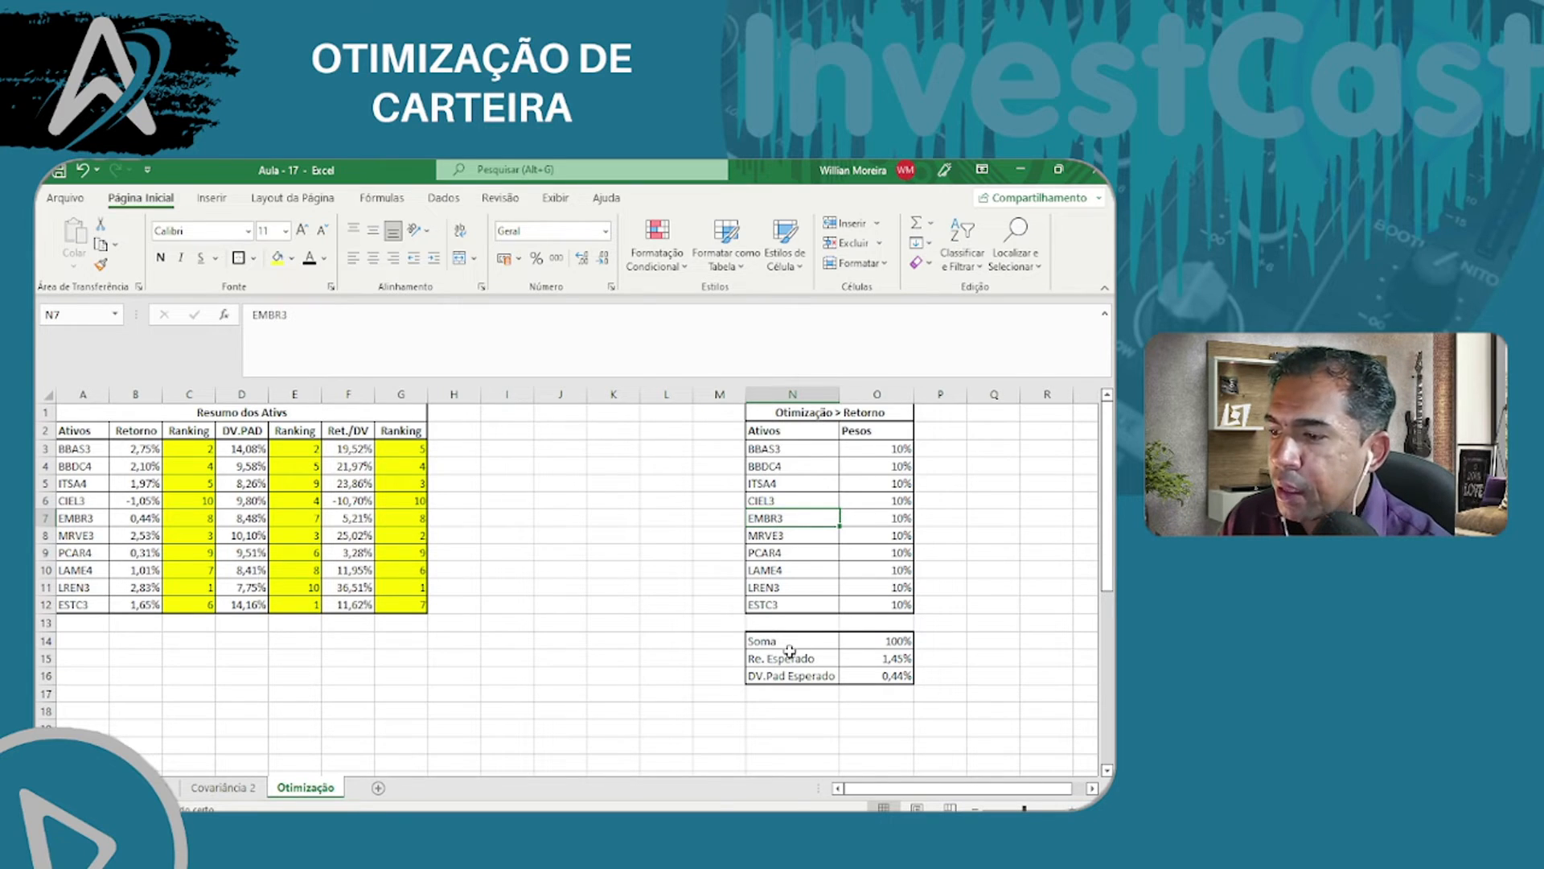
- Inspect the Soma formula in O14 and the Re. Esperado formula in O15 below the weights
drag(784, 648, 891, 643)
click(891, 643)
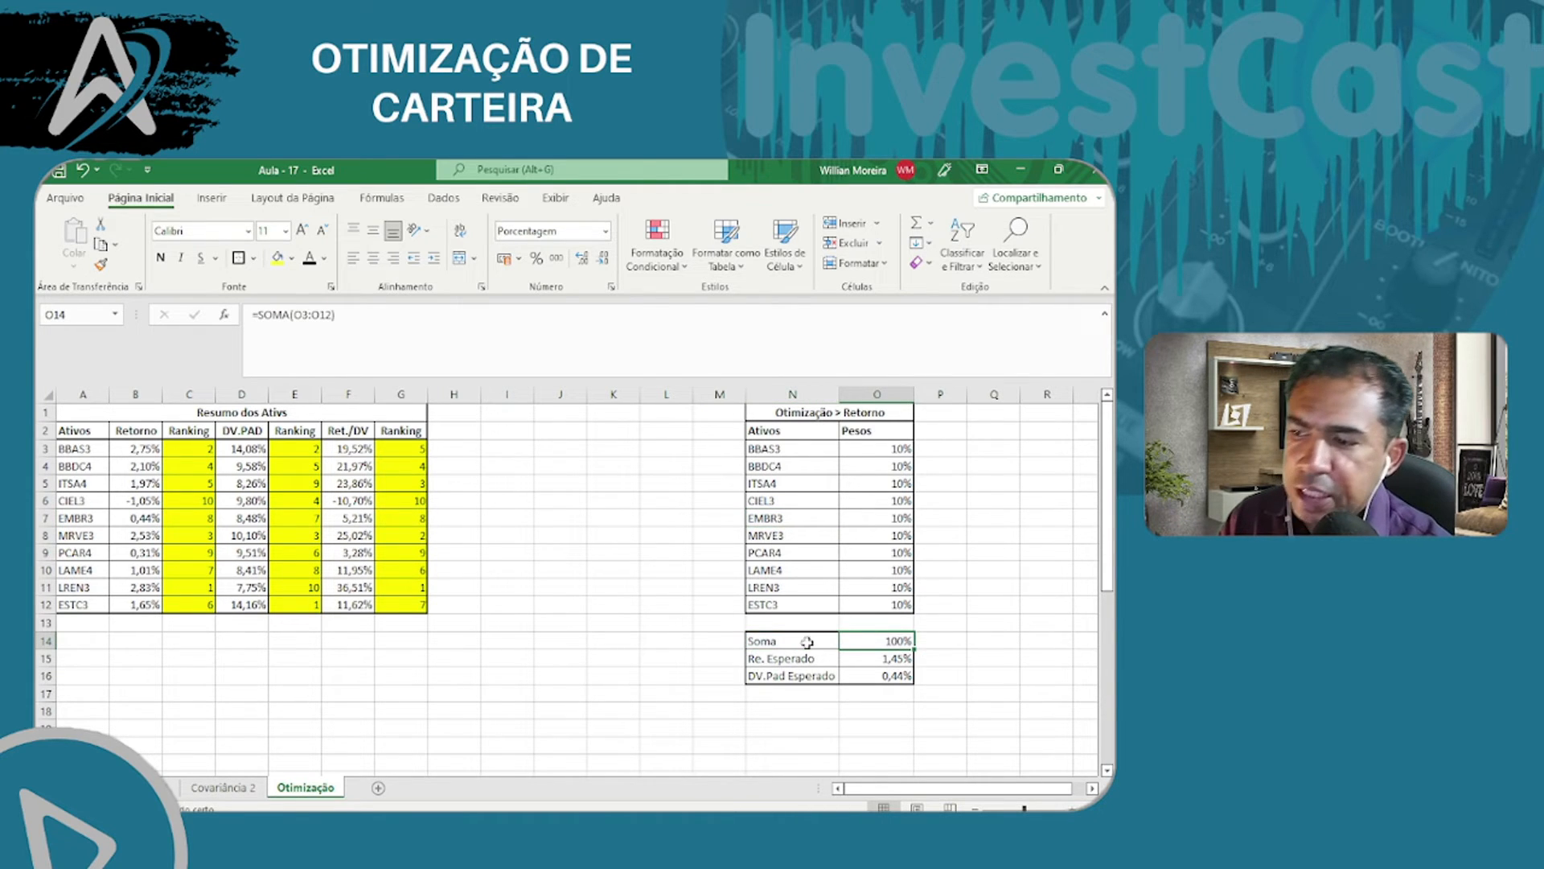
double_click(882, 640)
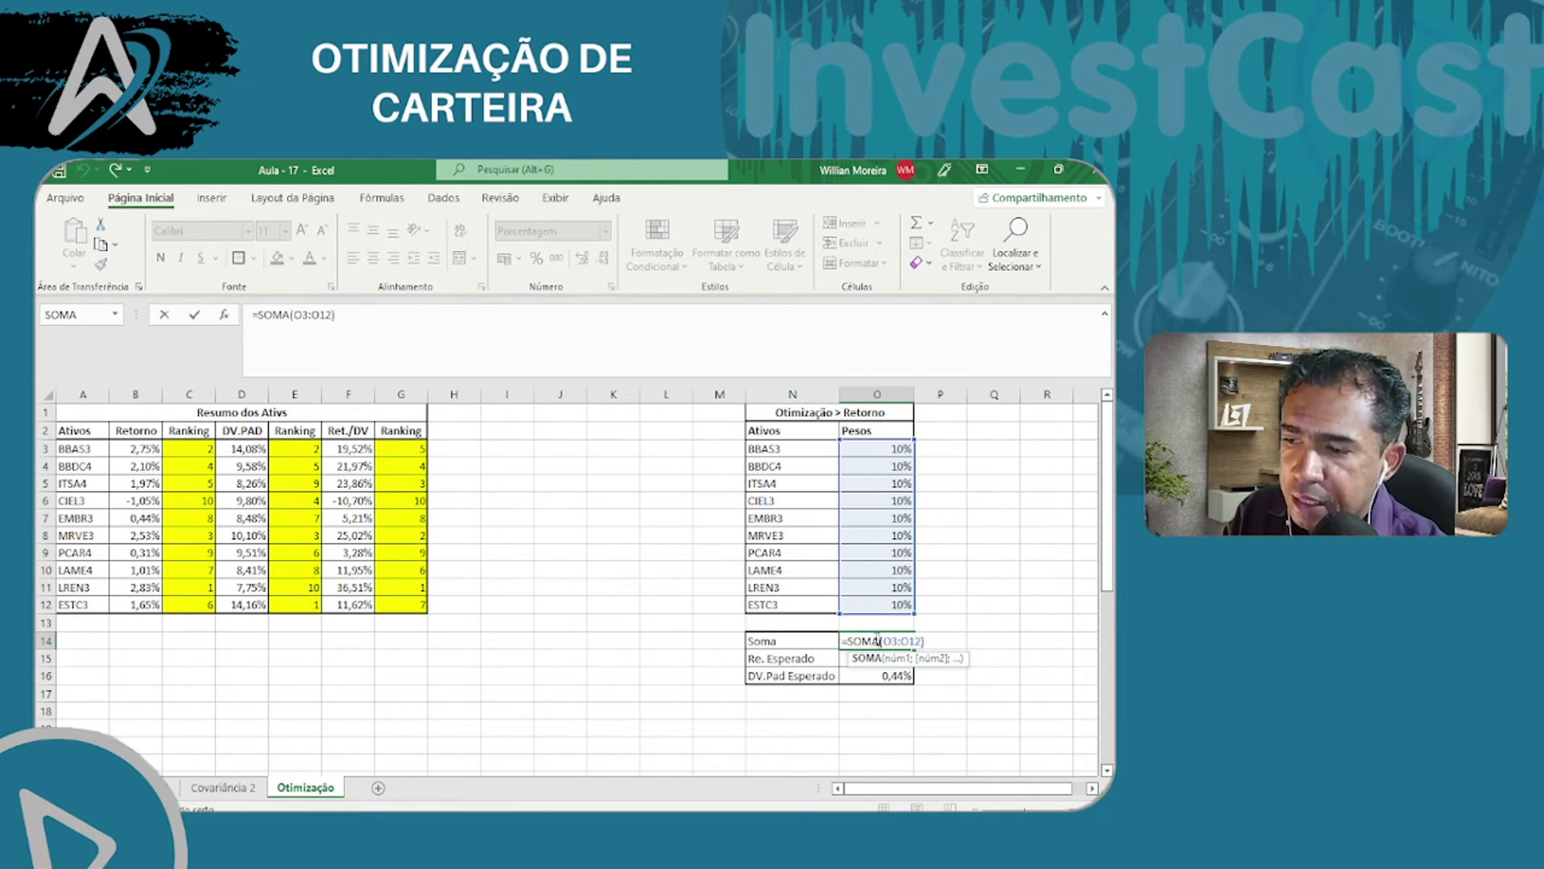
key(Escape)
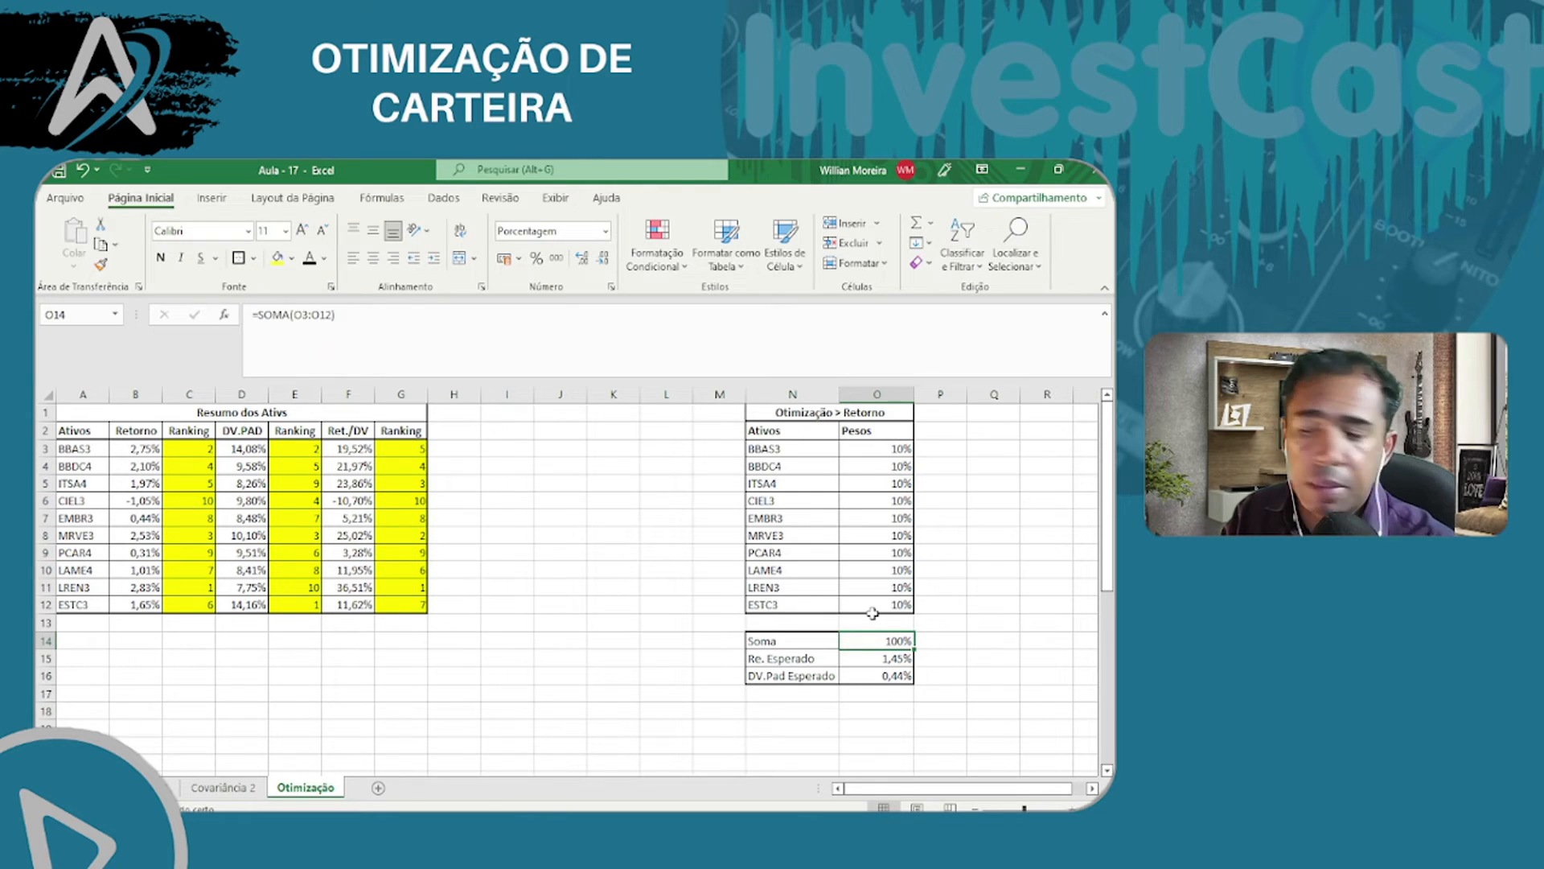
drag(792, 659, 877, 659)
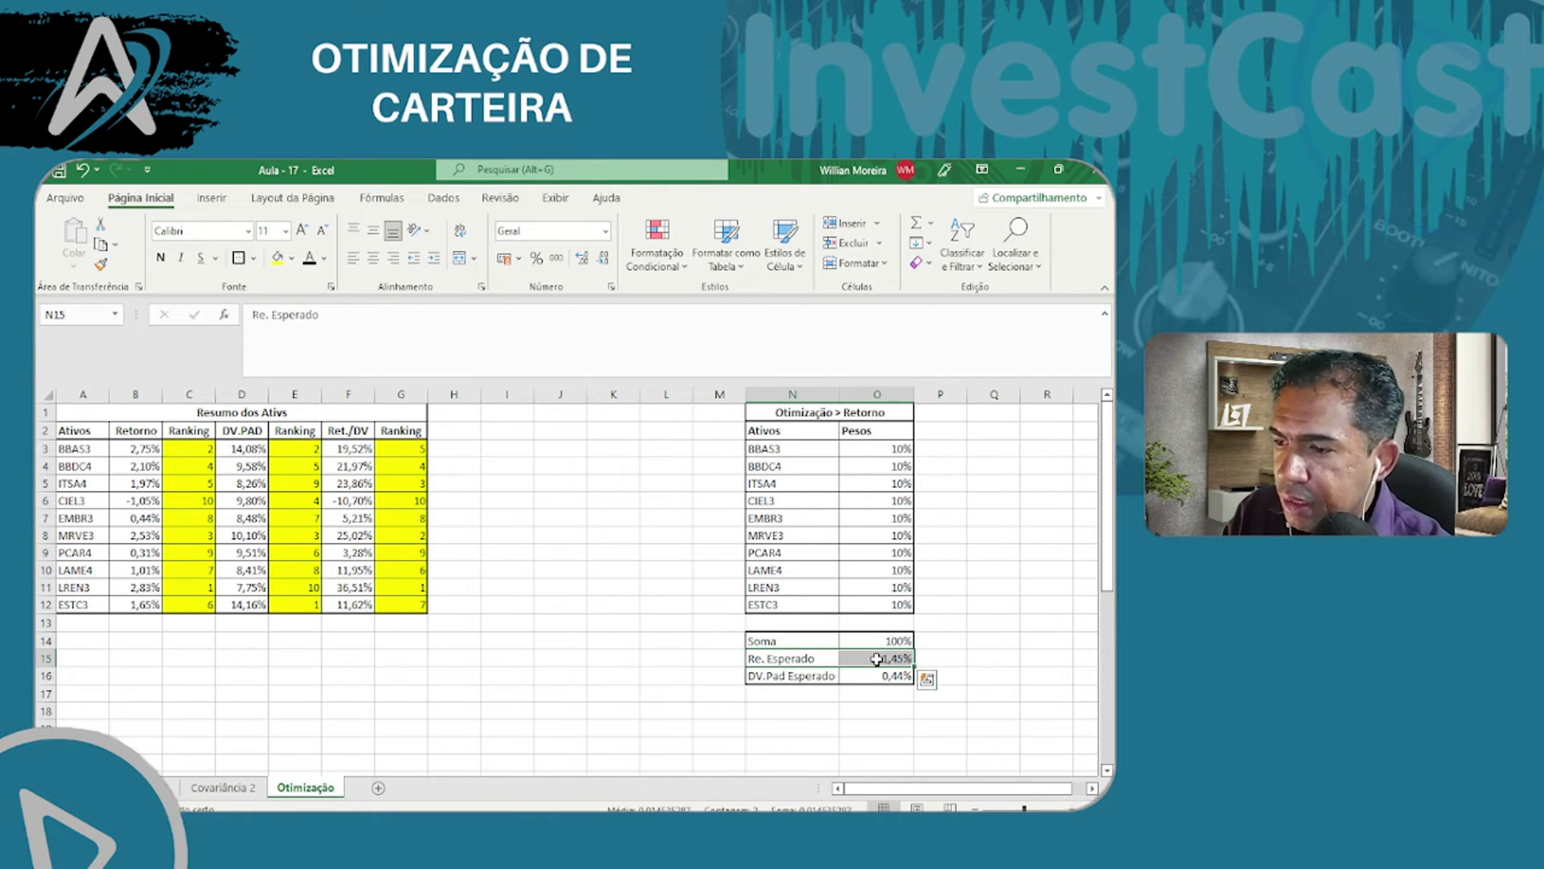
click(877, 659)
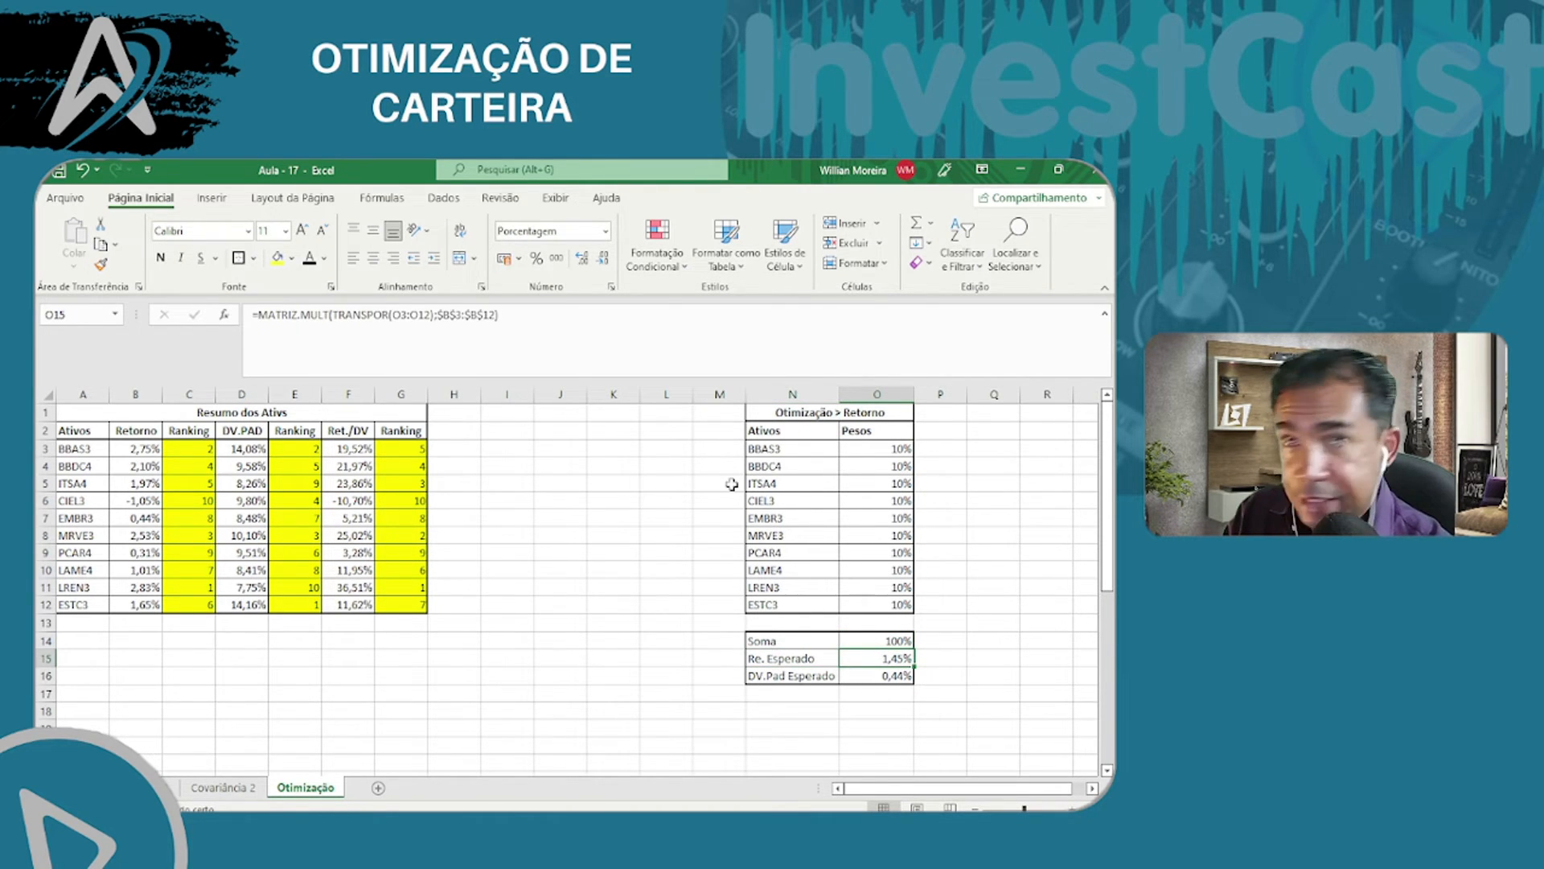
- Move the whole covariance matrix from A28:K38 up to A14:K24, directly below the asset summary
scroll(527, 505, down, 2)
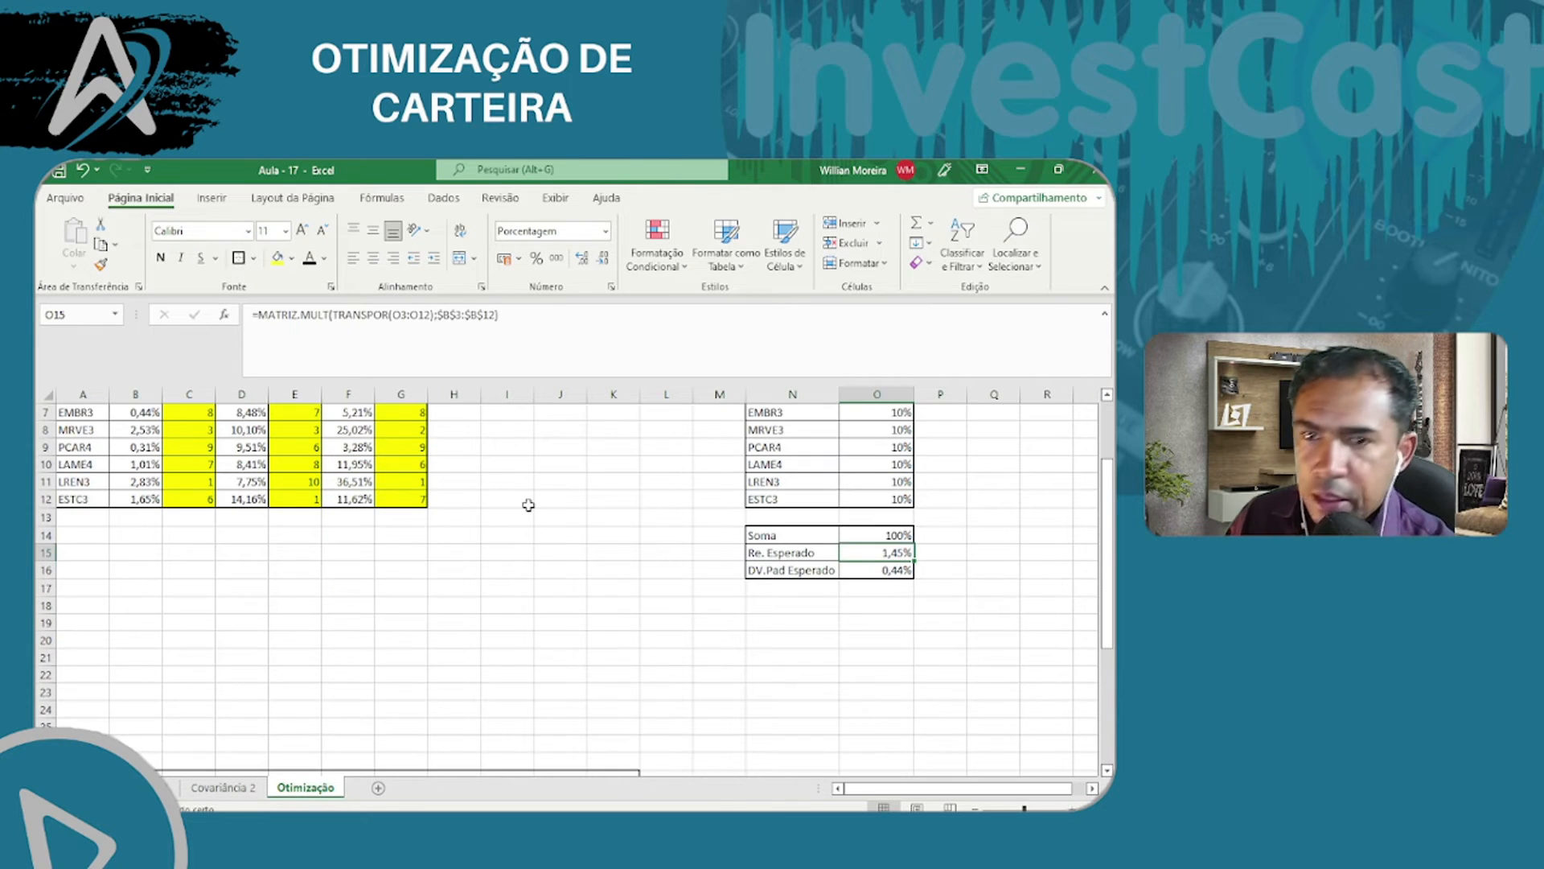
scroll(528, 504, down, 6)
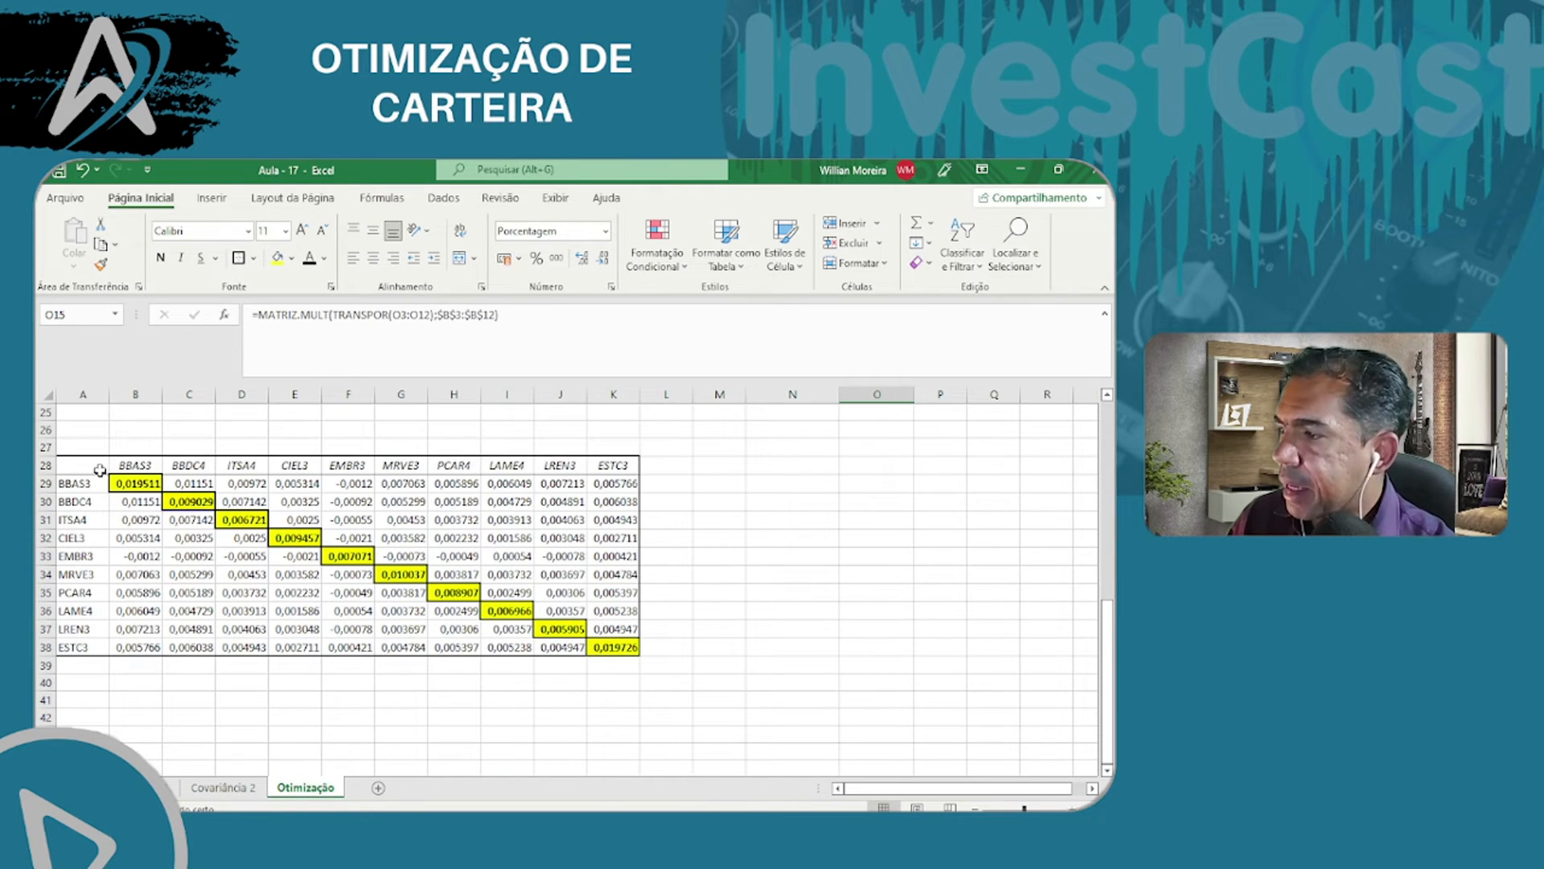
drag(96, 468, 614, 648)
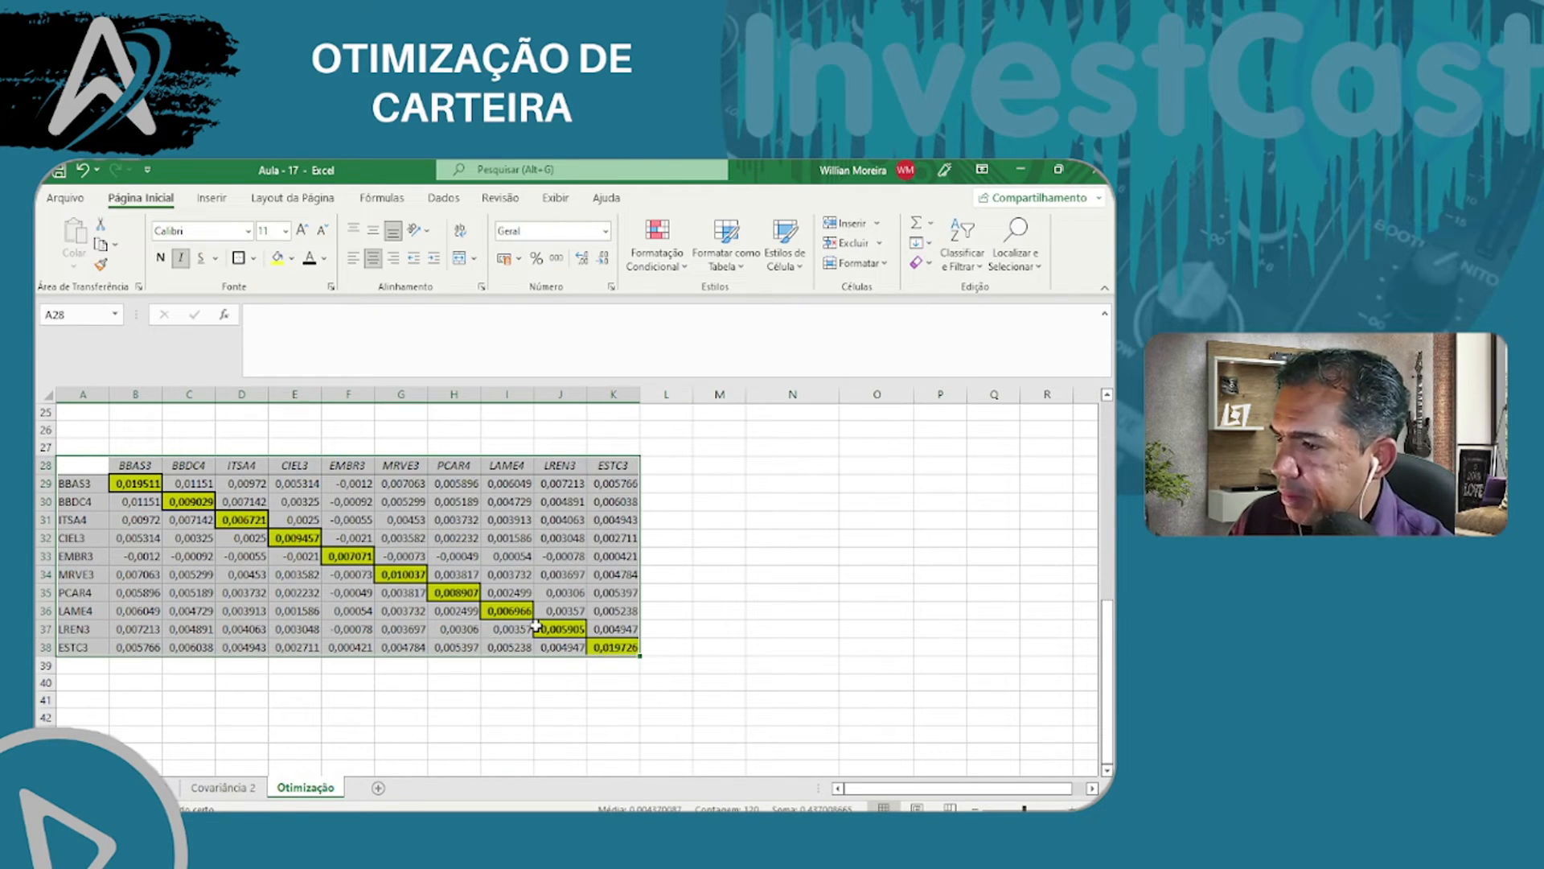
scroll(444, 593, up, 4)
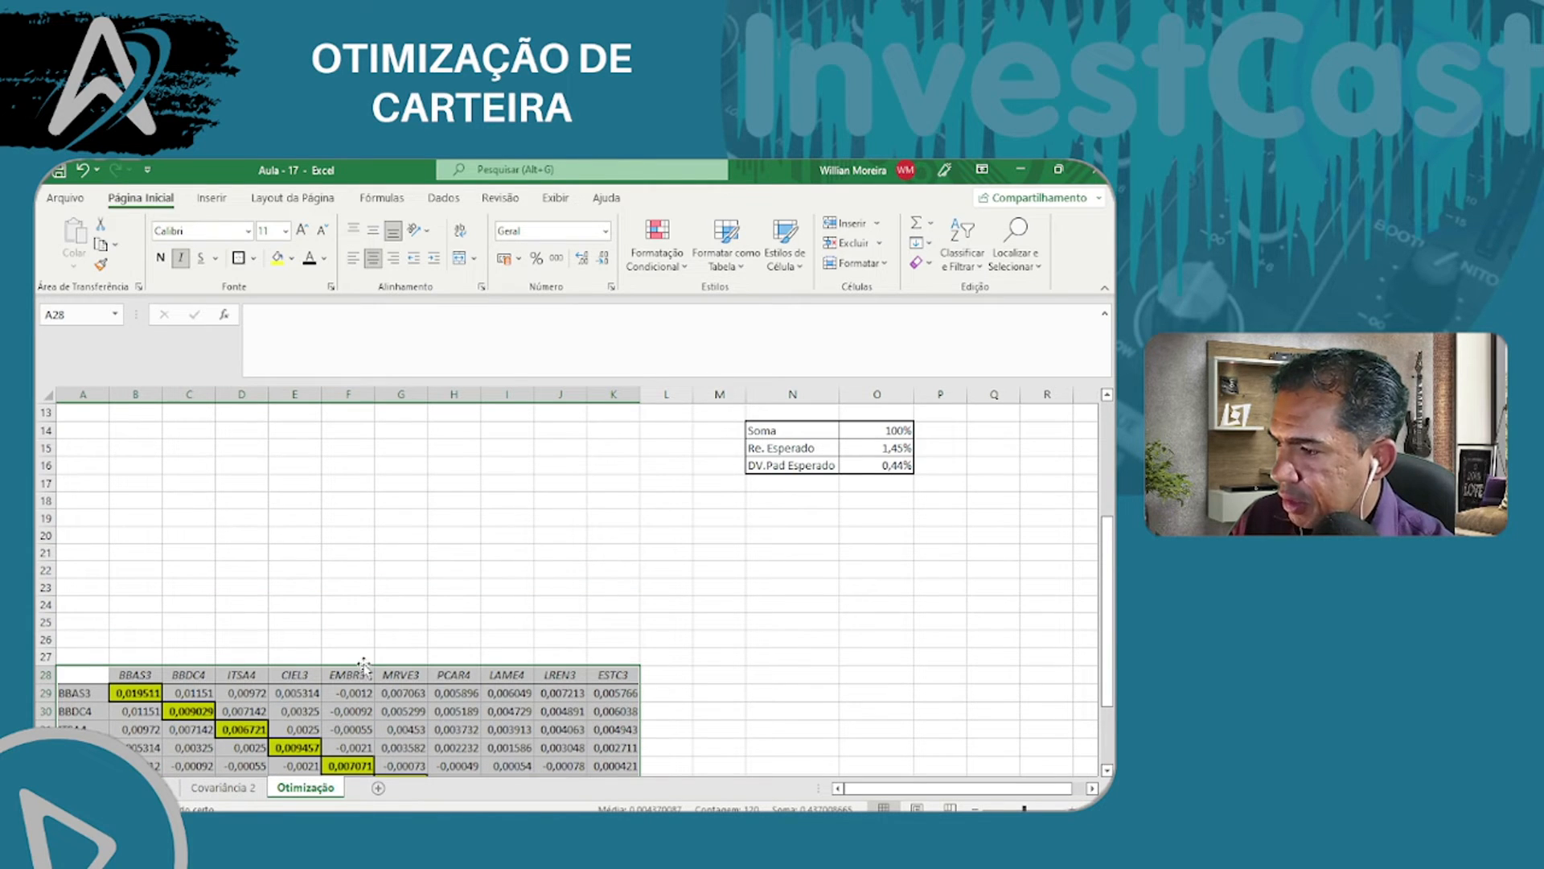
drag(363, 664, 403, 534)
scroll(403, 534, up, 1)
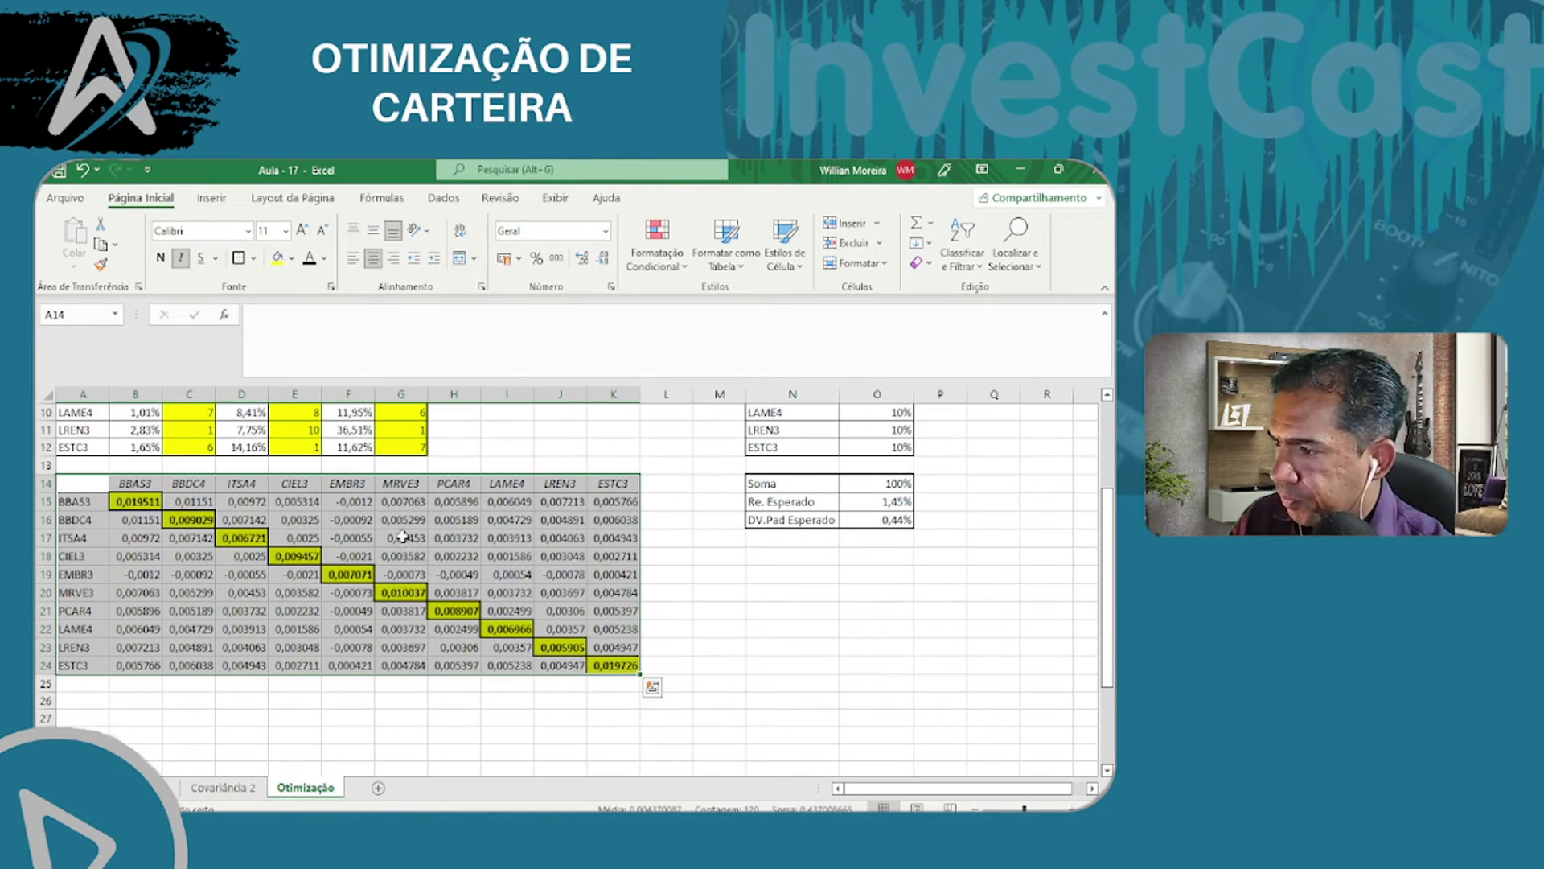
- Examine the weights and returns ranges referenced by the Re. Esperado MATRIZ.MULT formula in O15
click(786, 578)
double_click(891, 501)
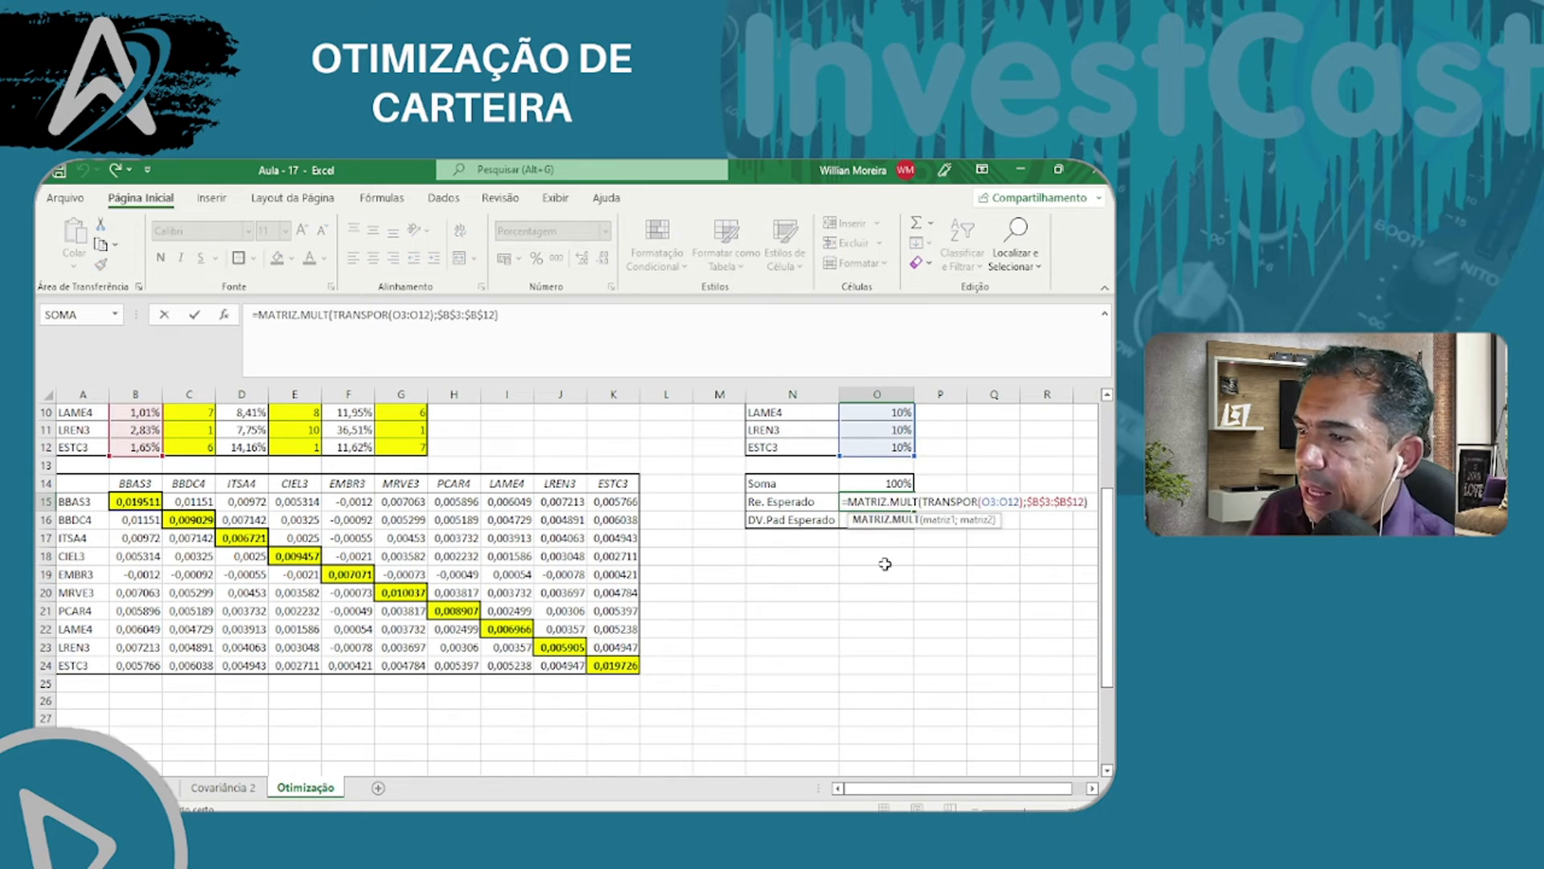
scroll(841, 563, up, 3)
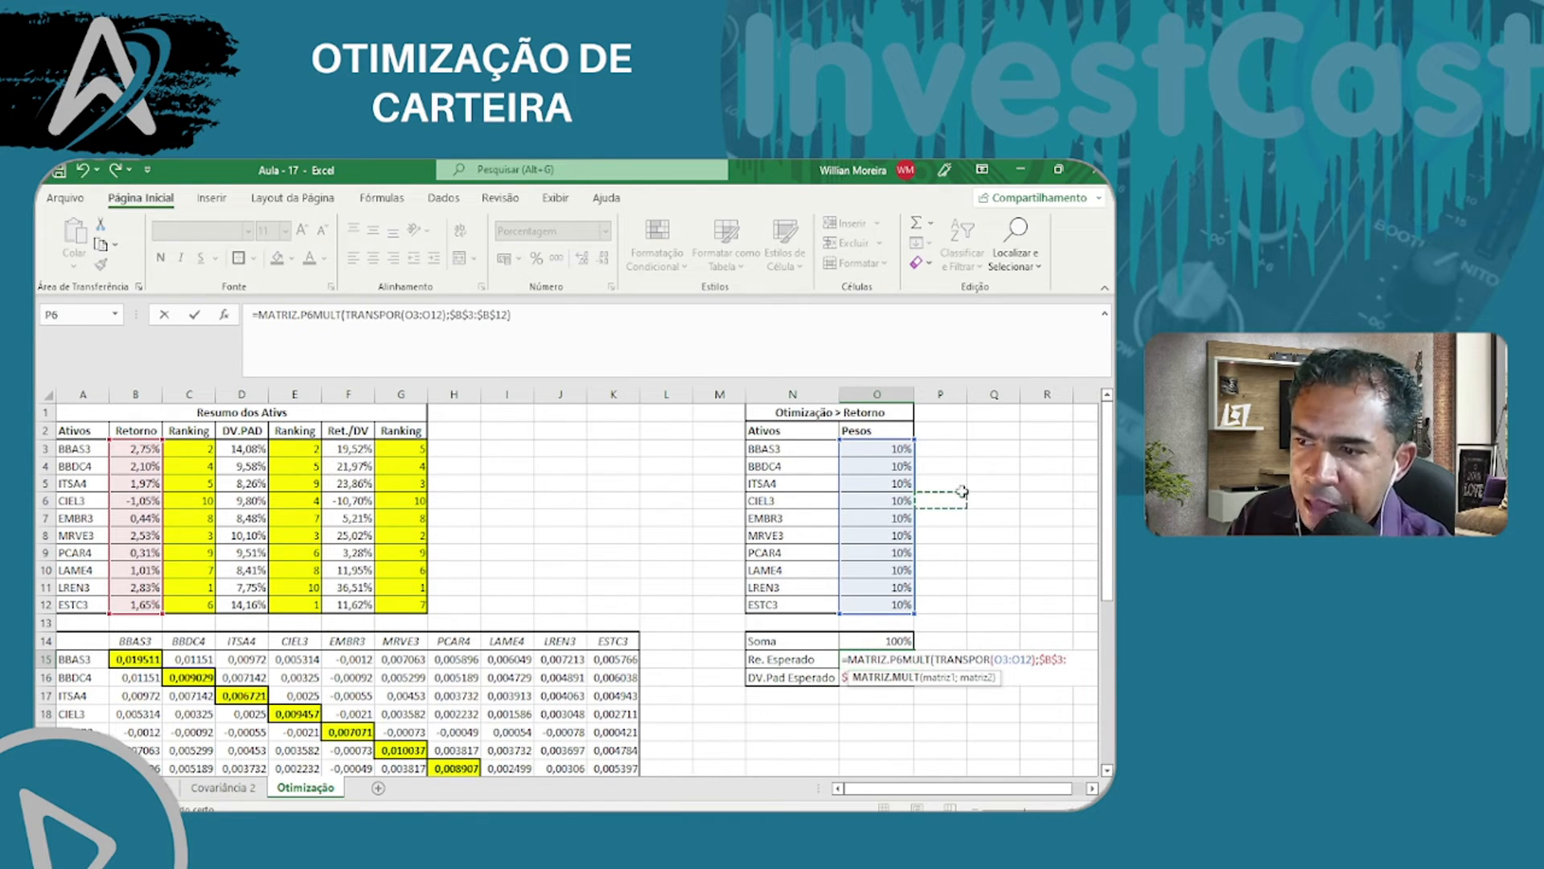
key(Return)
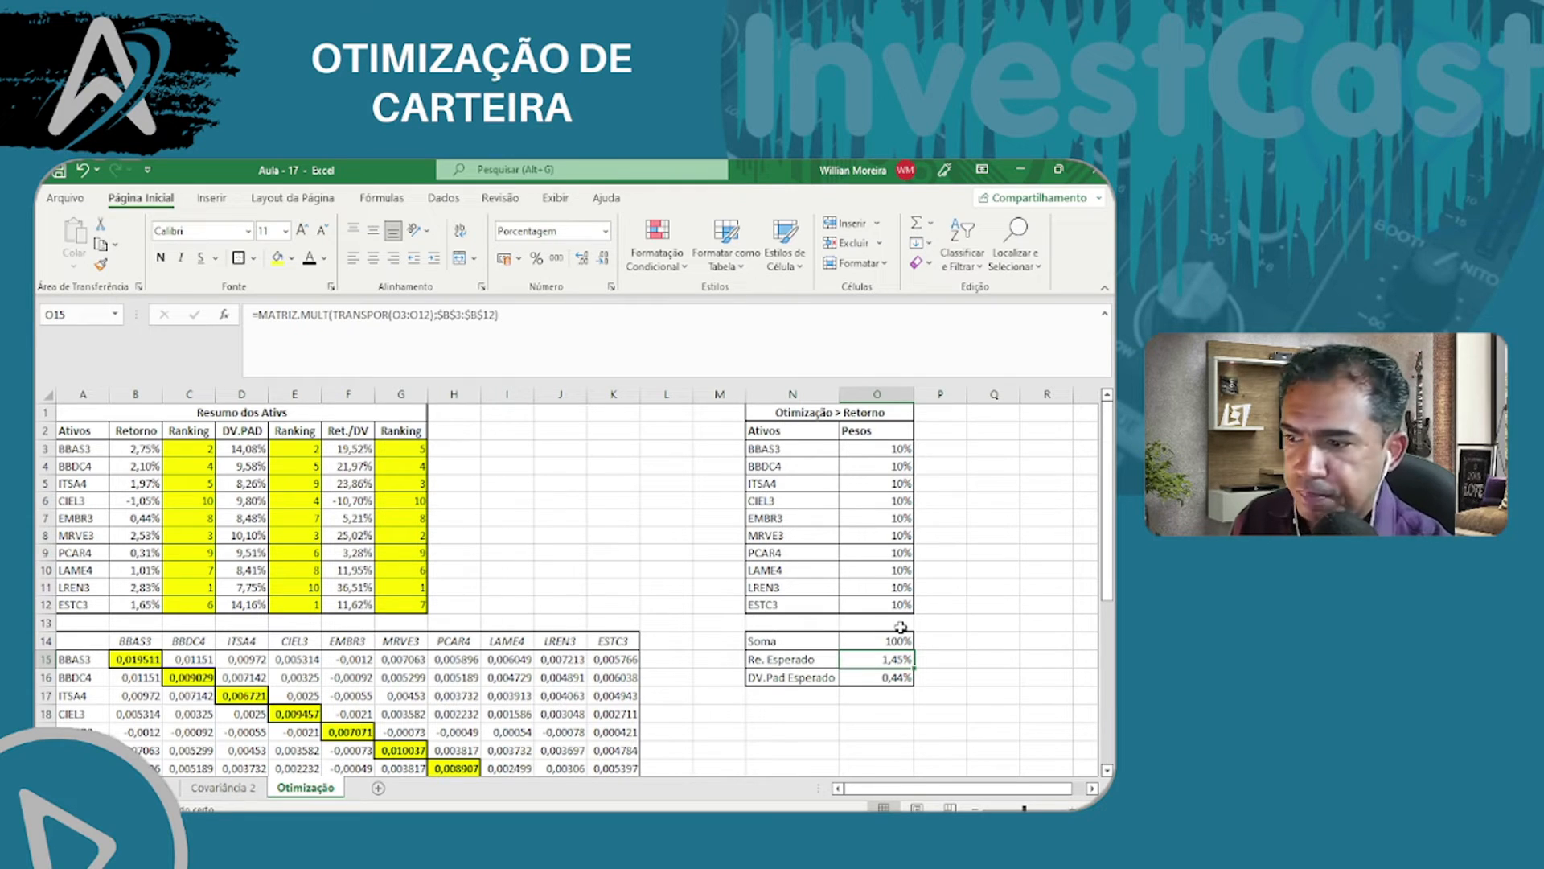
- Examine the ranges used by the DV.Pad Esperado array formula in O16, then compare it with the O15 formula
click(981, 618)
click(895, 676)
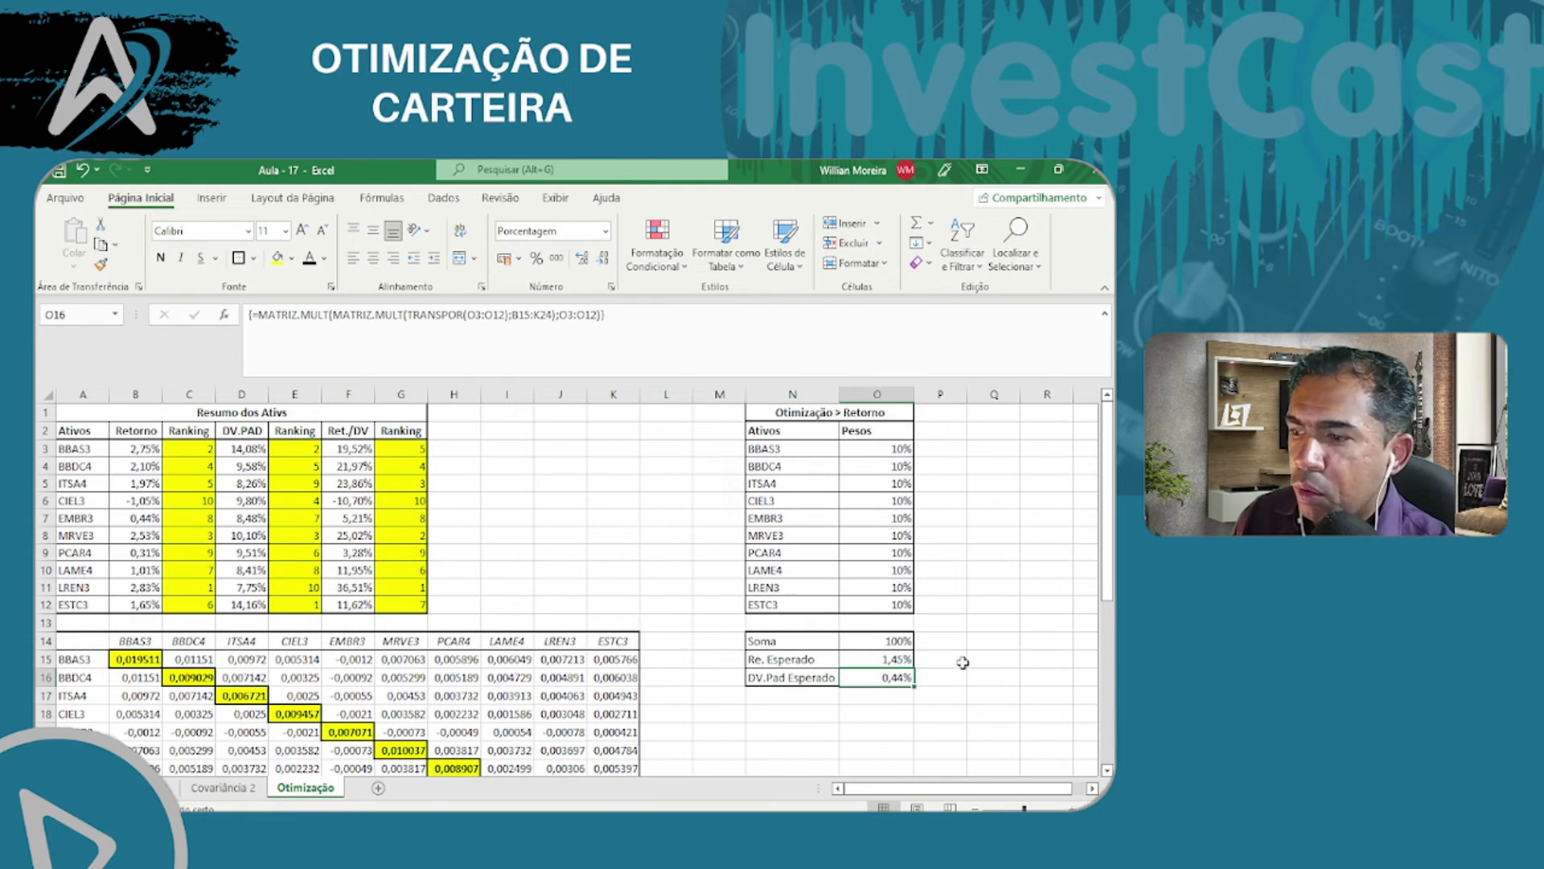
double_click(894, 676)
scroll(957, 574, down, 2)
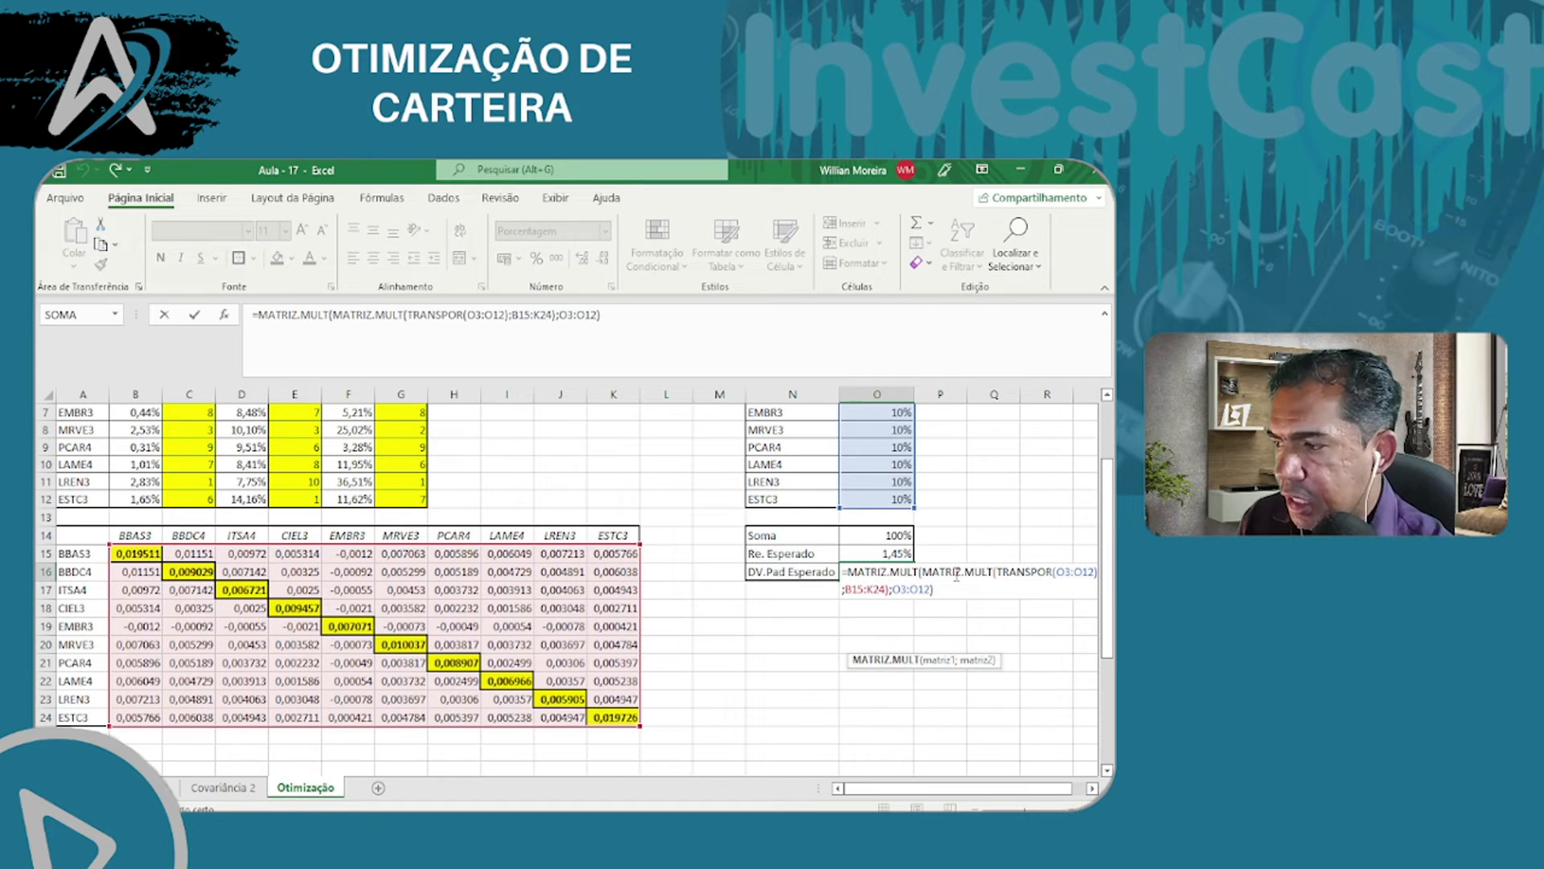
scroll(956, 531, up, 2)
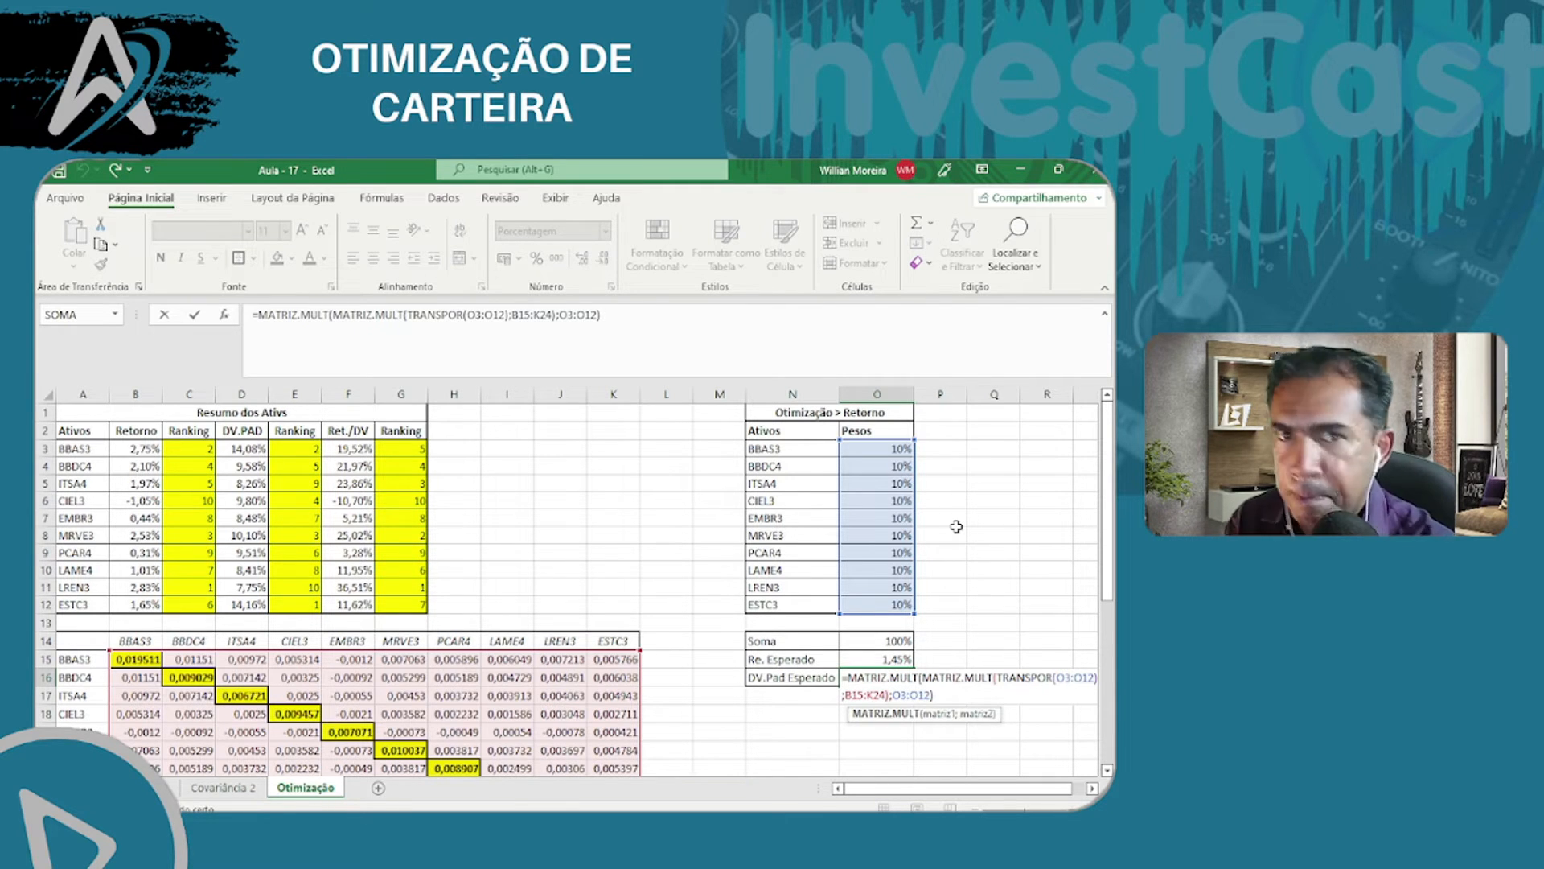
key(ctrl+shift+Return)
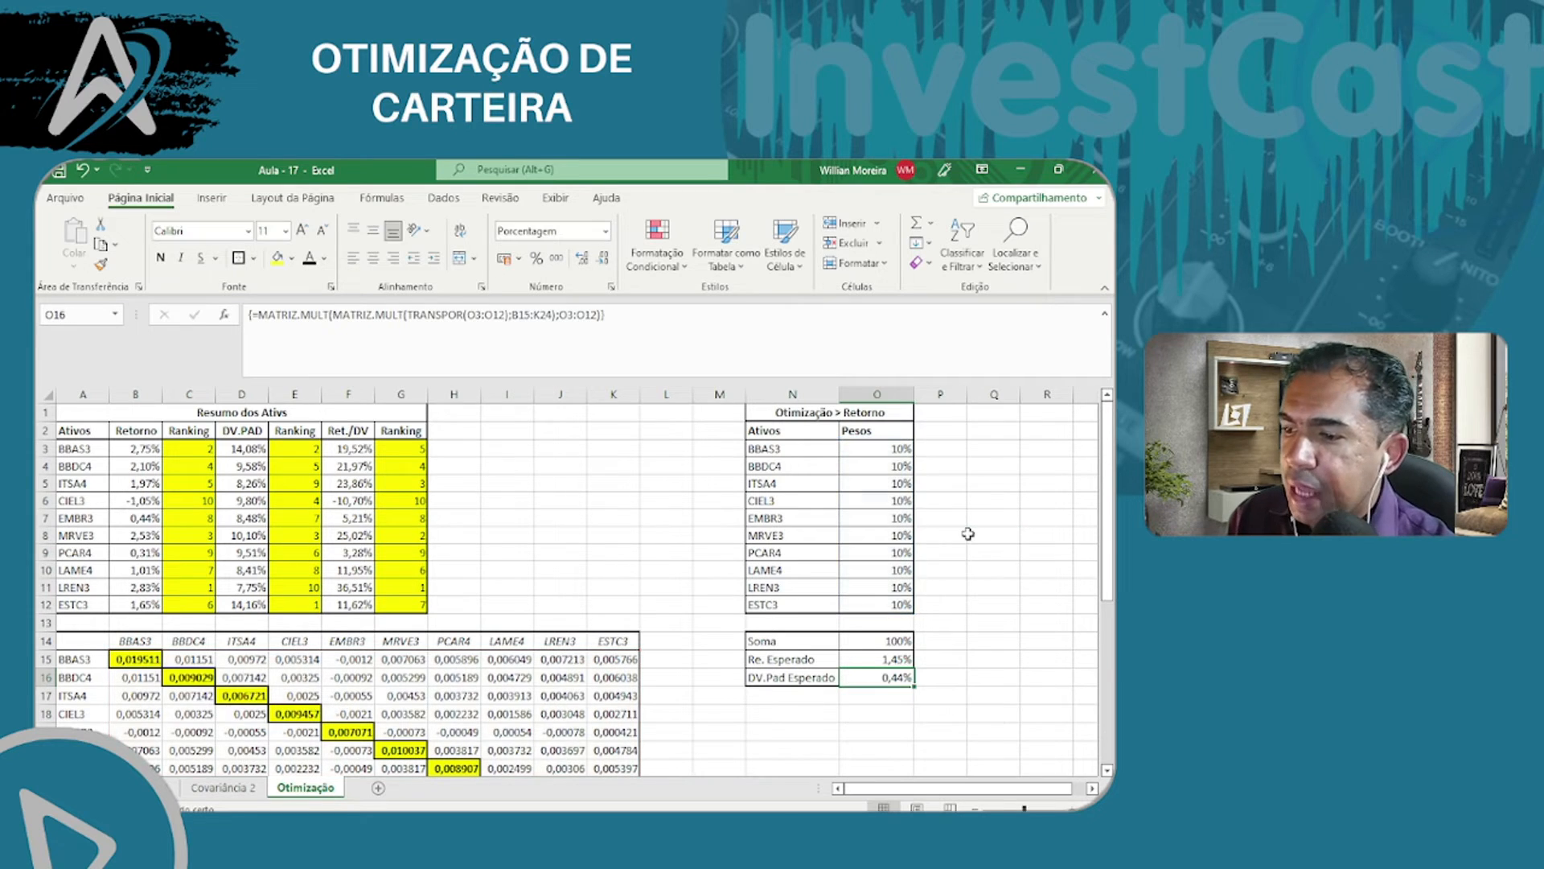
click(877, 659)
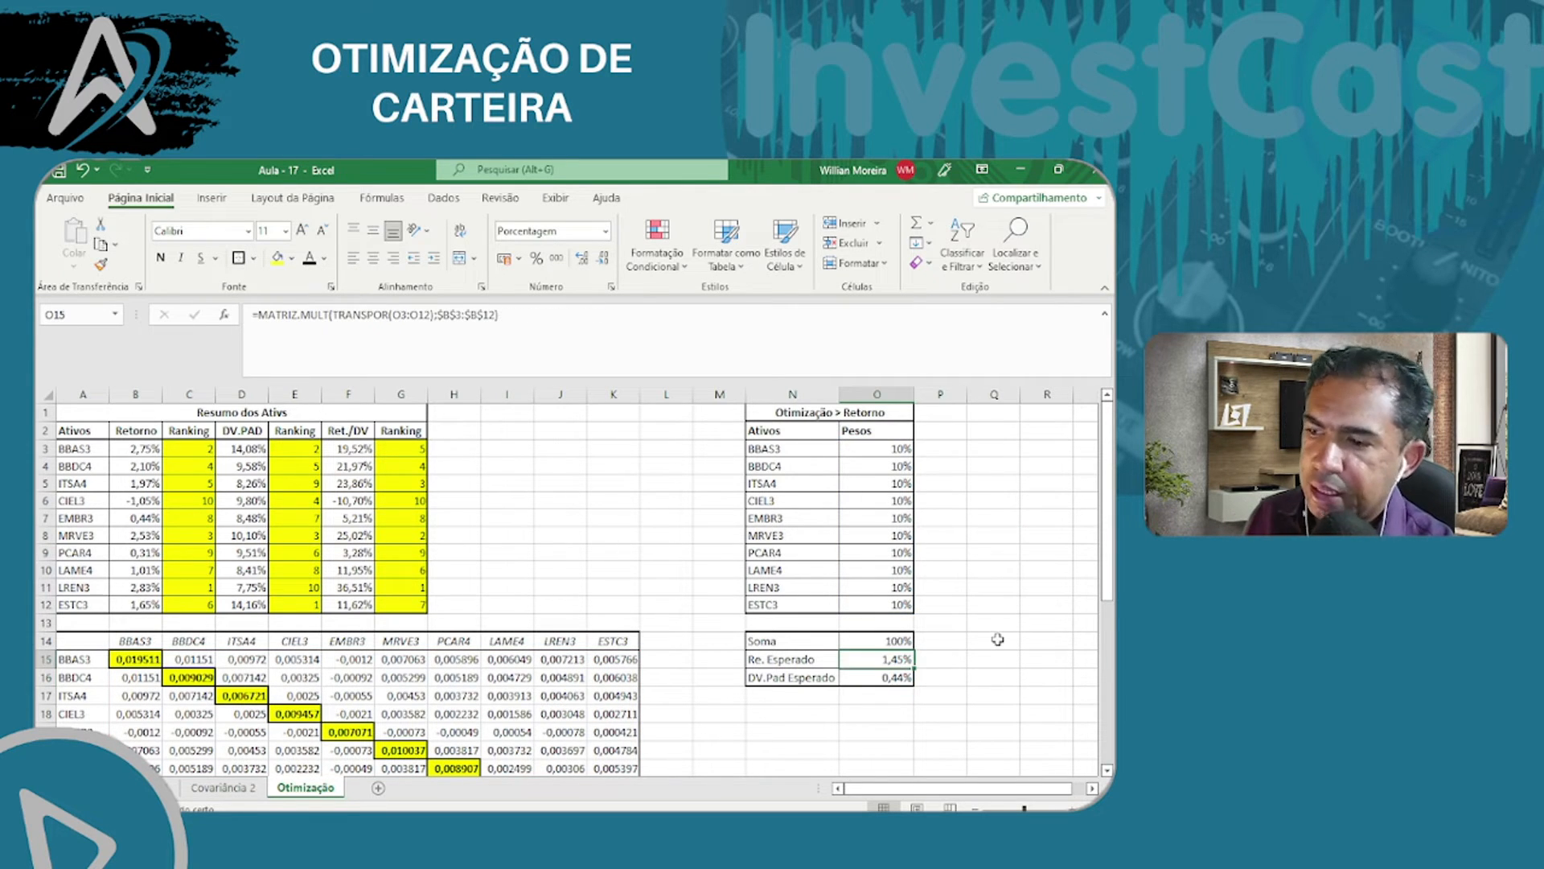
click(904, 682)
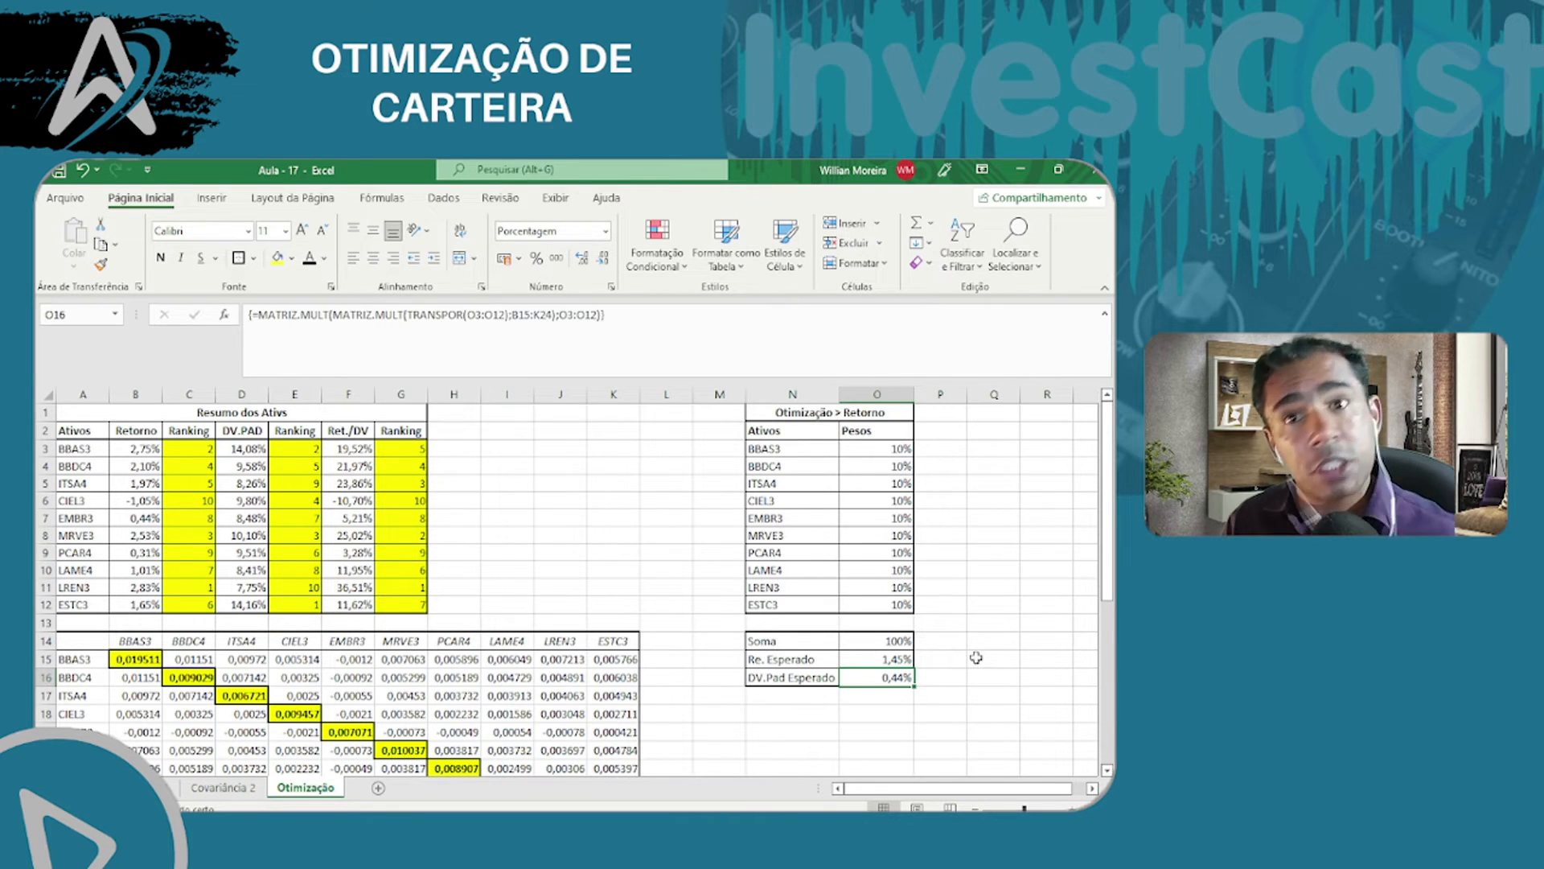
- Open Solver and set its objective to maximize the Re. Esperado cell O15
click(441, 198)
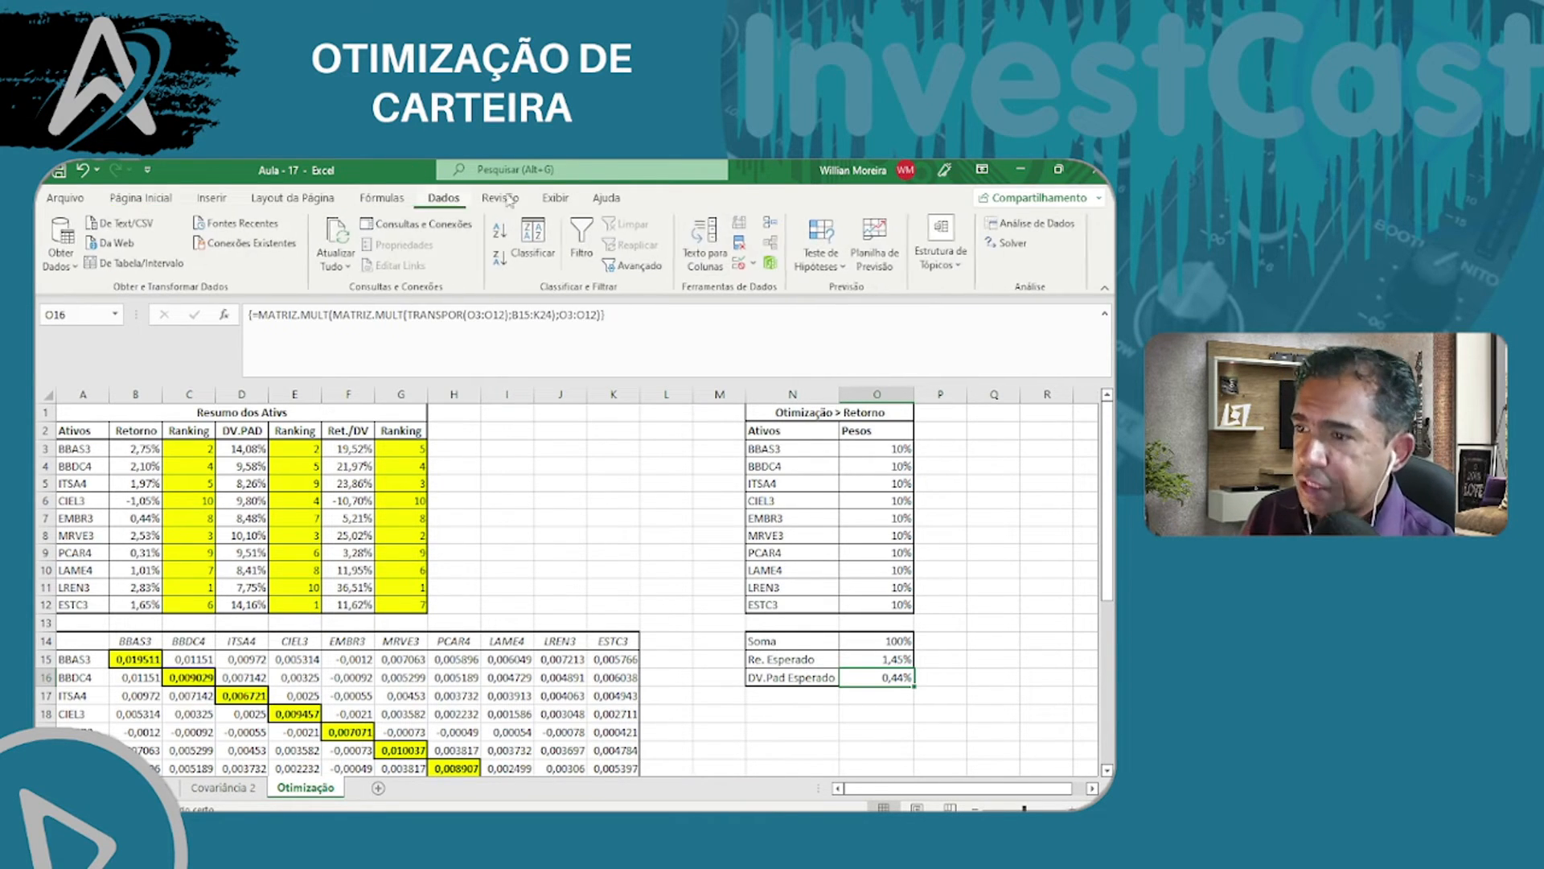
click(1013, 245)
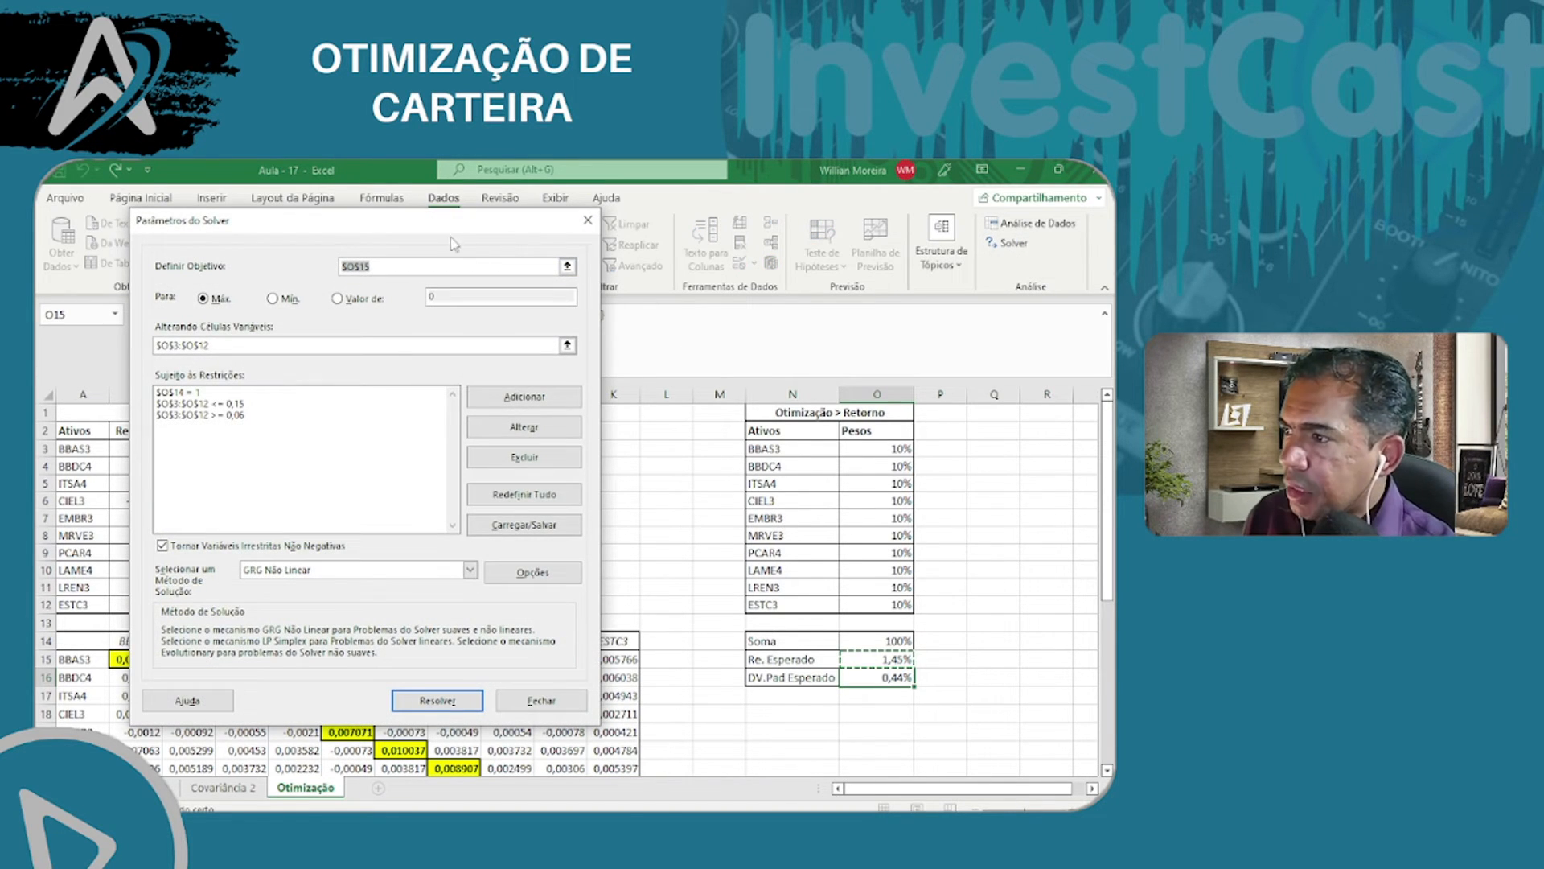
drag(470, 225, 466, 238)
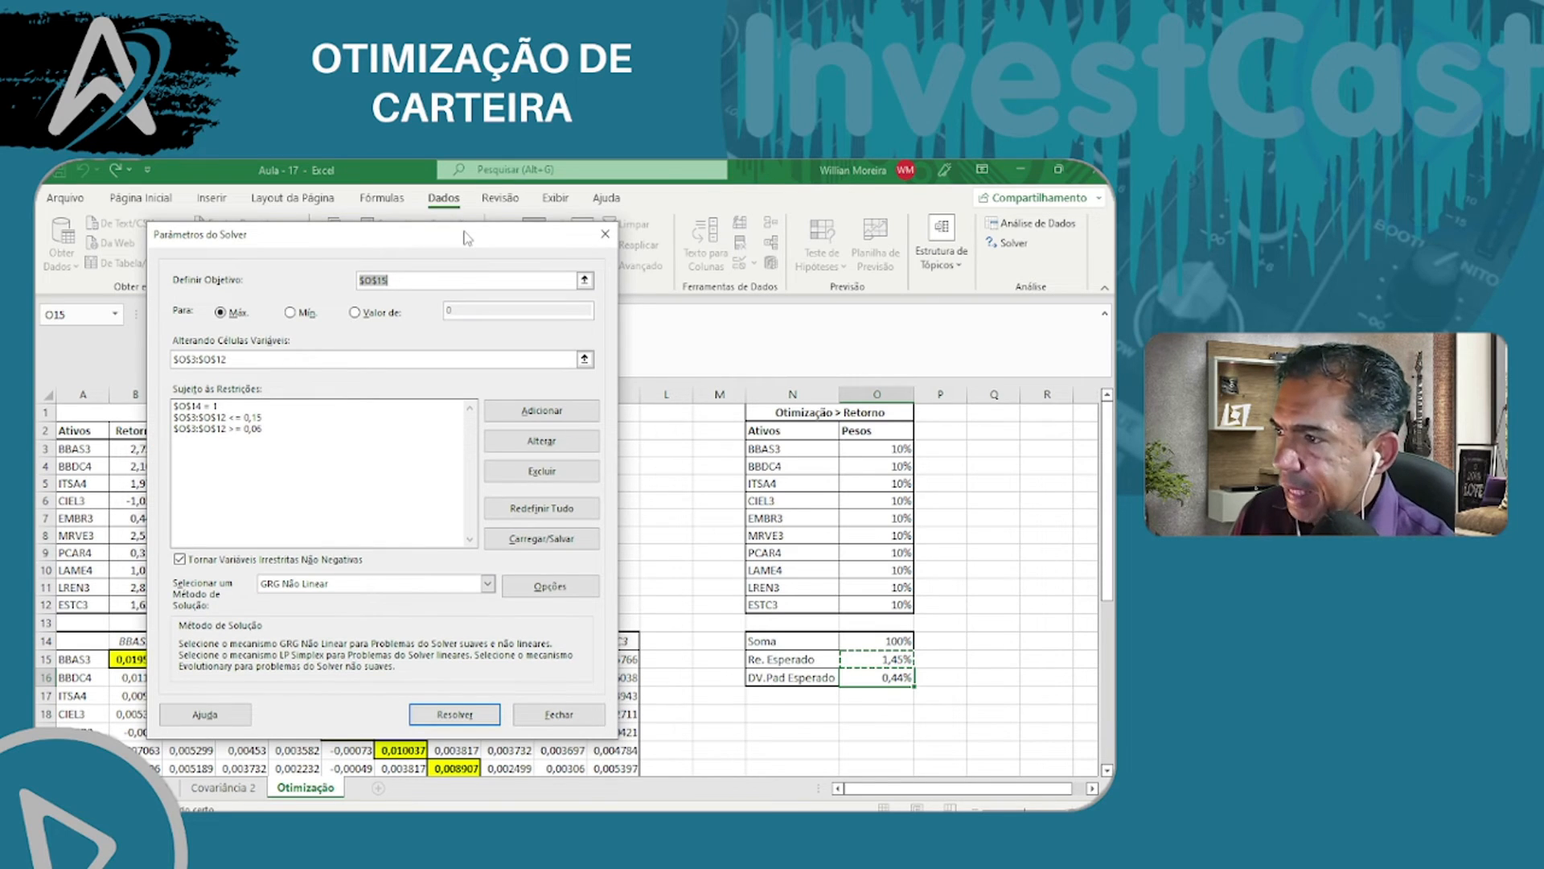
click(585, 281)
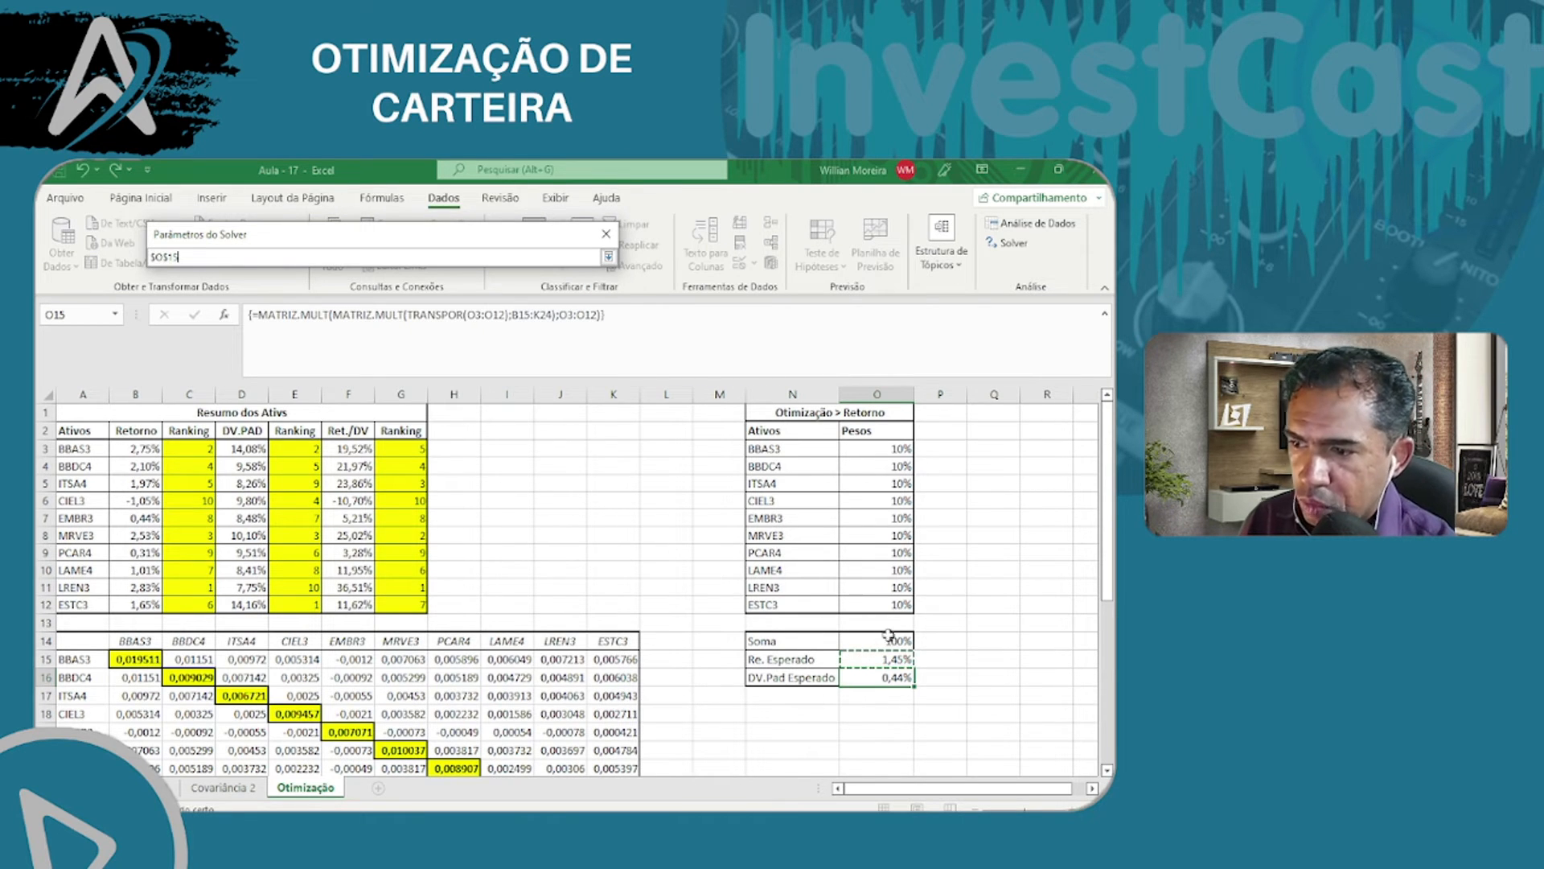
click(608, 257)
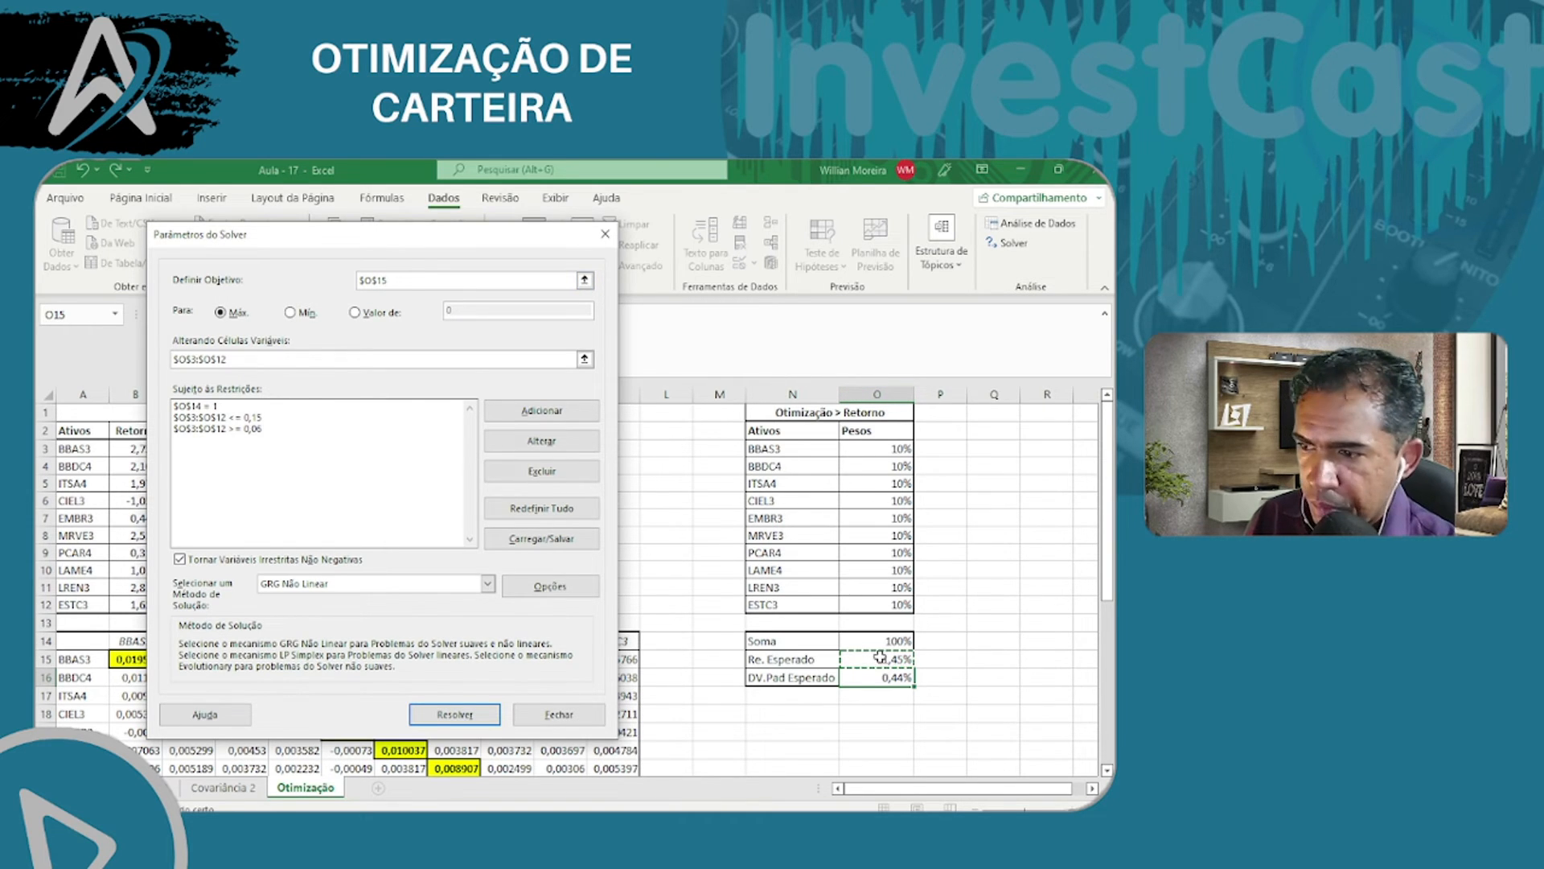
click(290, 312)
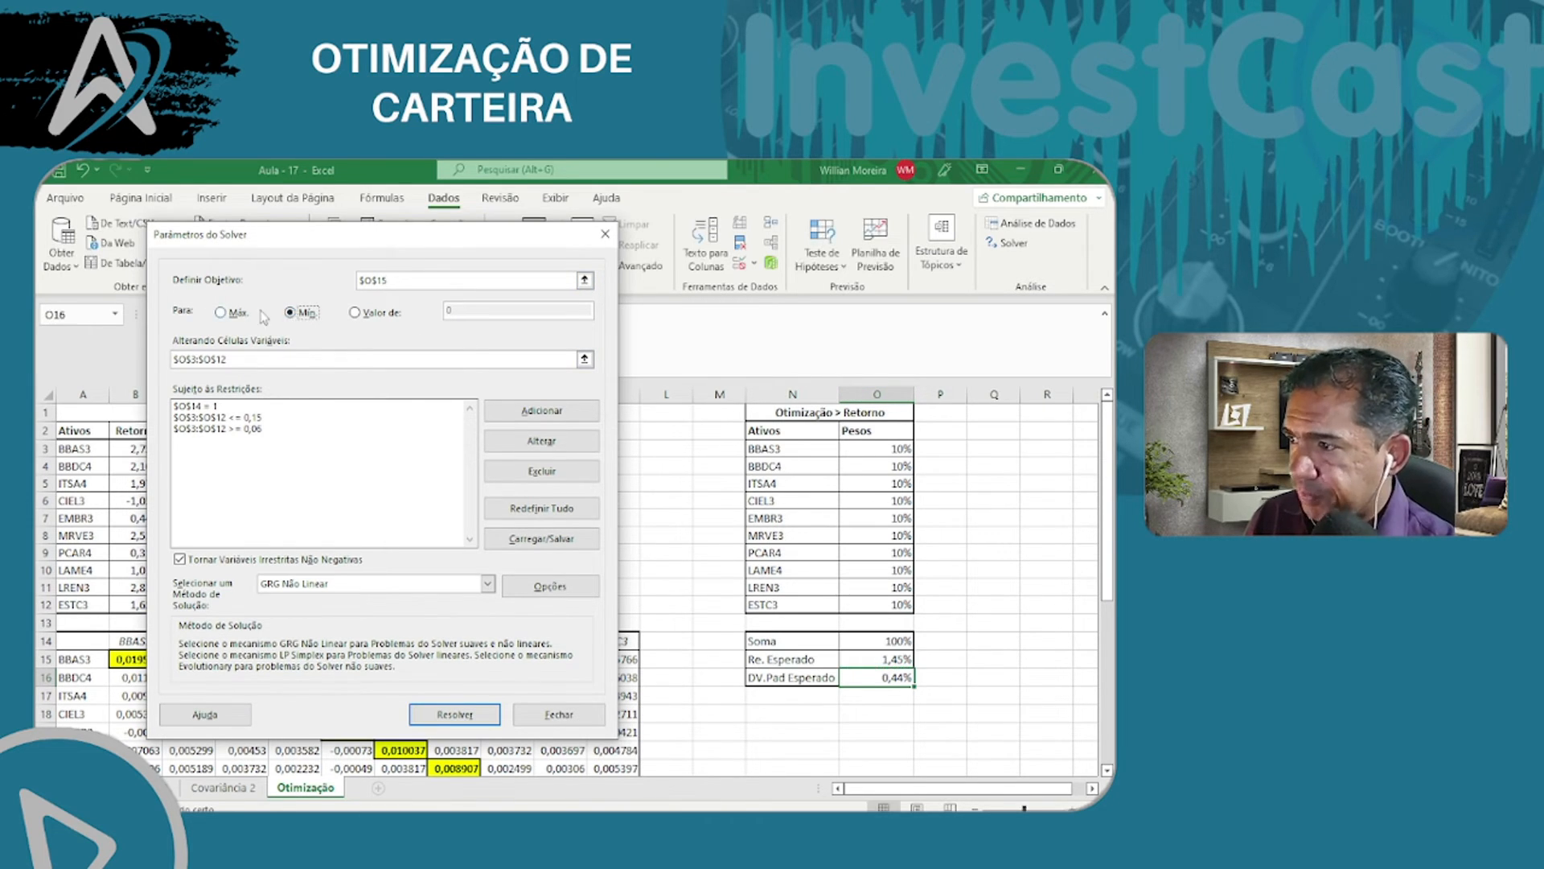
click(224, 313)
click(292, 314)
click(231, 313)
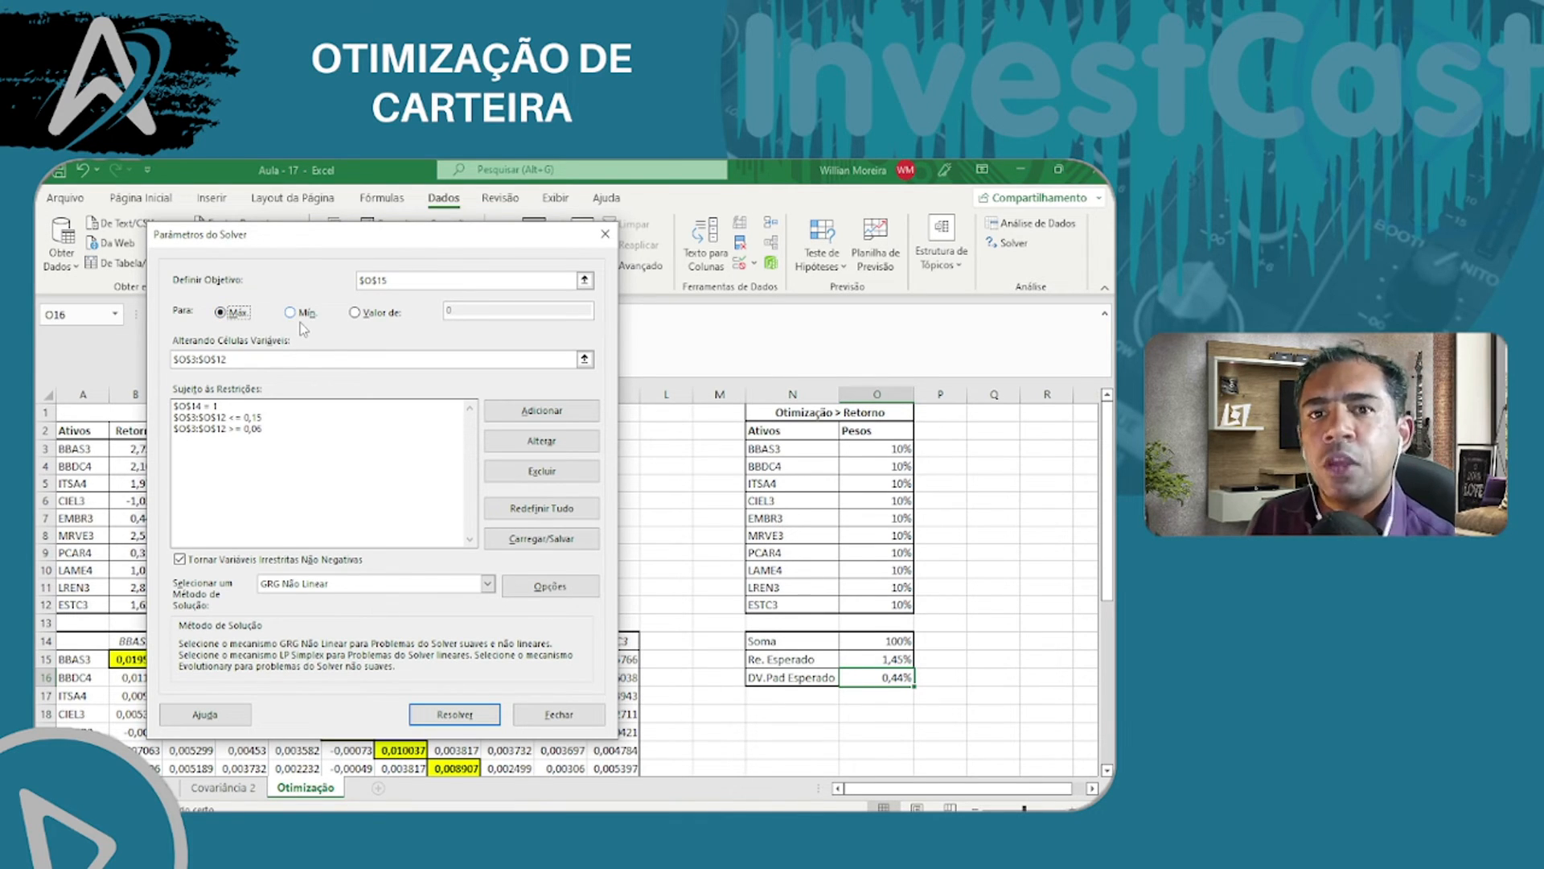
- Set the weights range O3:O12 as Solver's variable cells
click(584, 360)
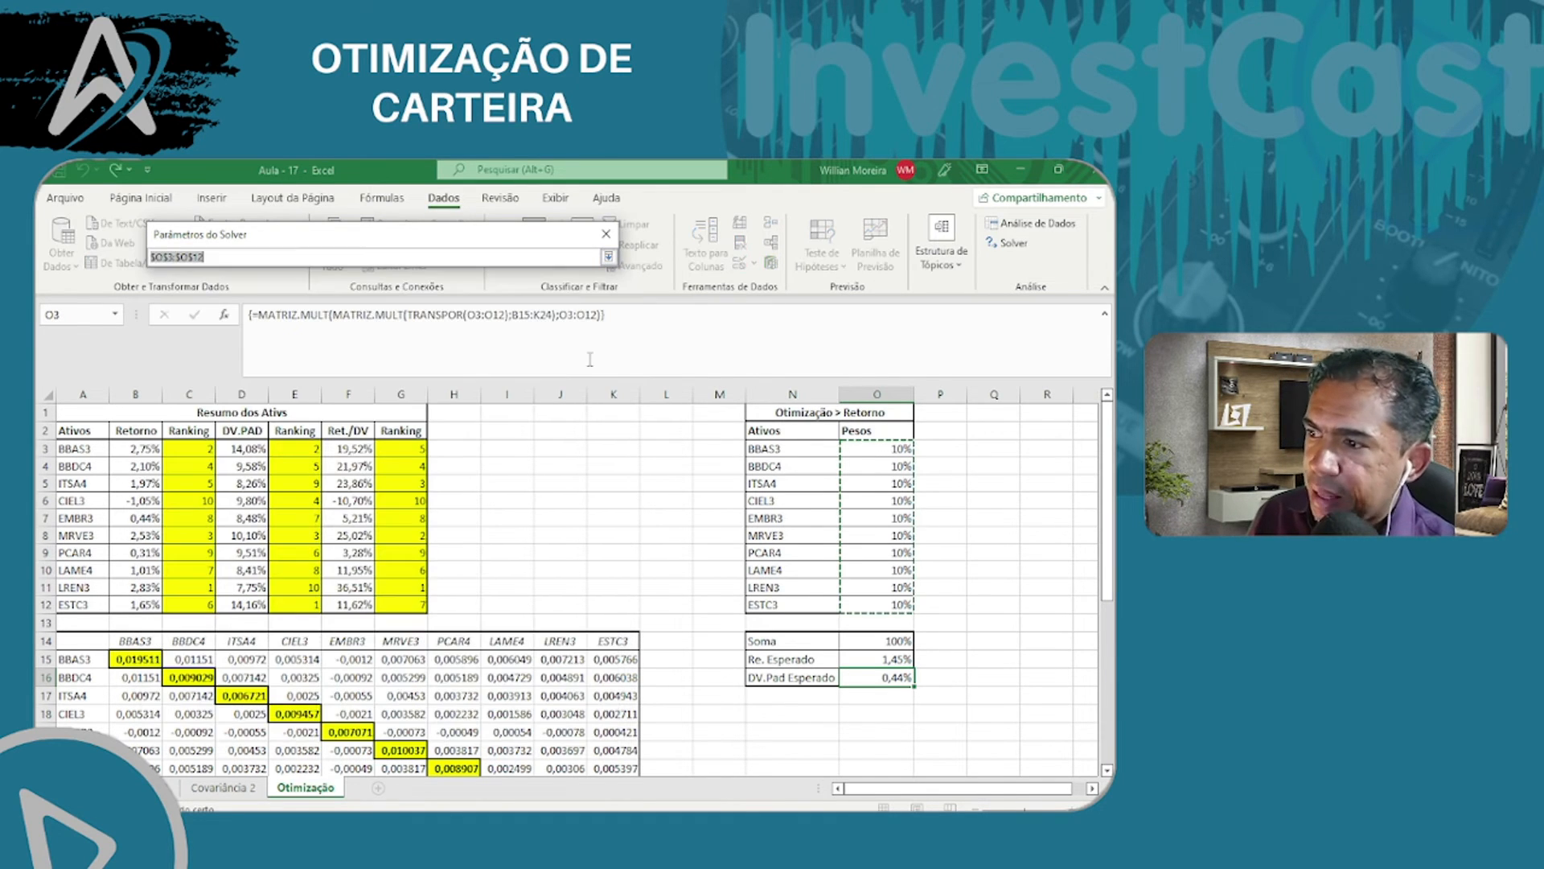
drag(875, 451, 876, 605)
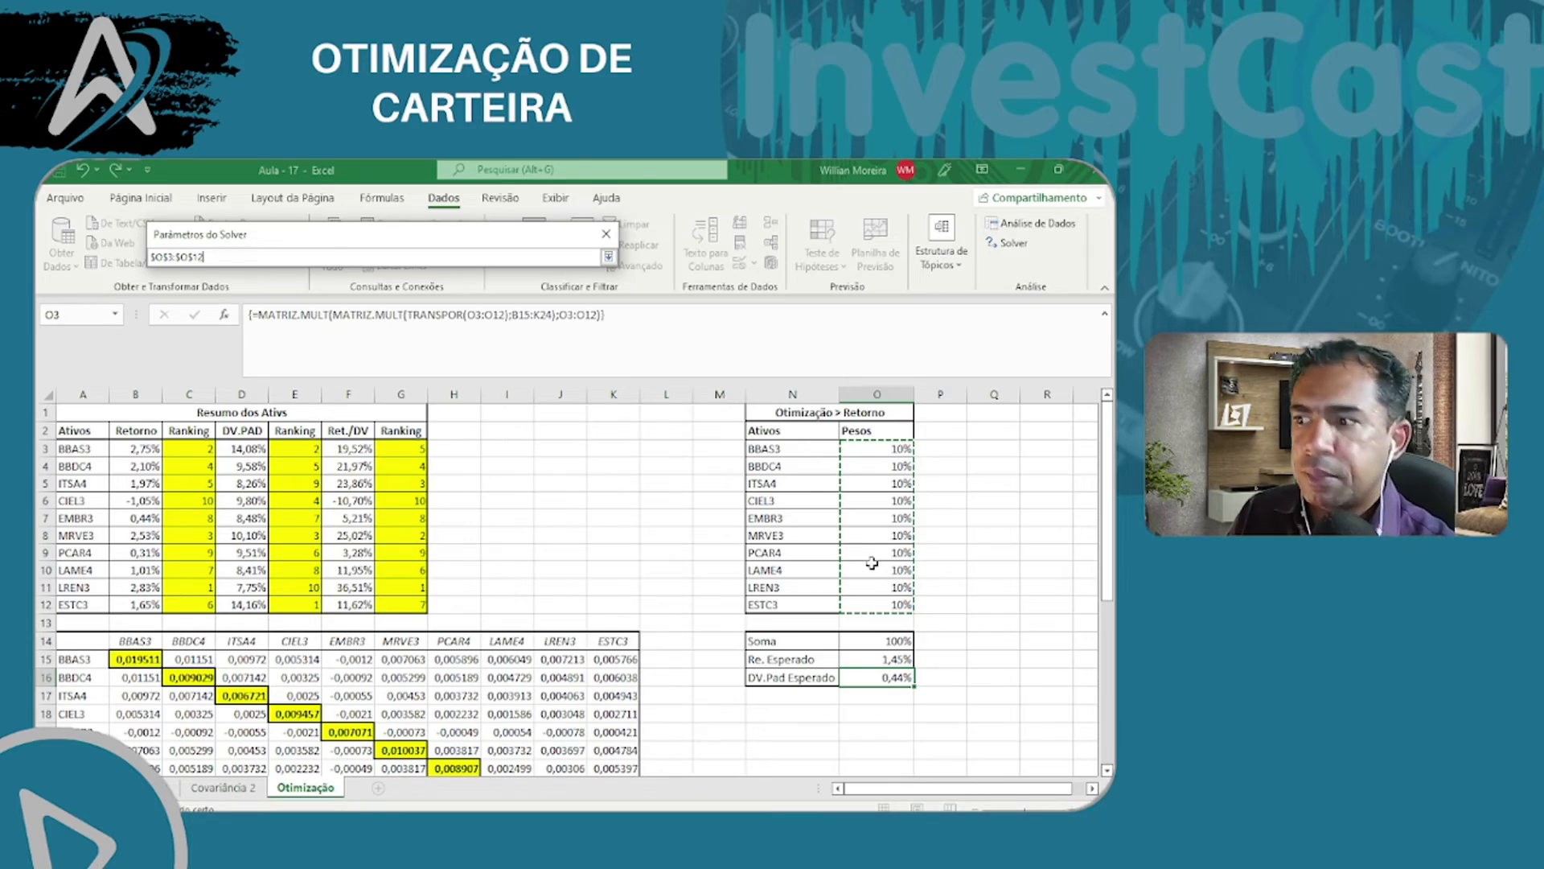
click(609, 255)
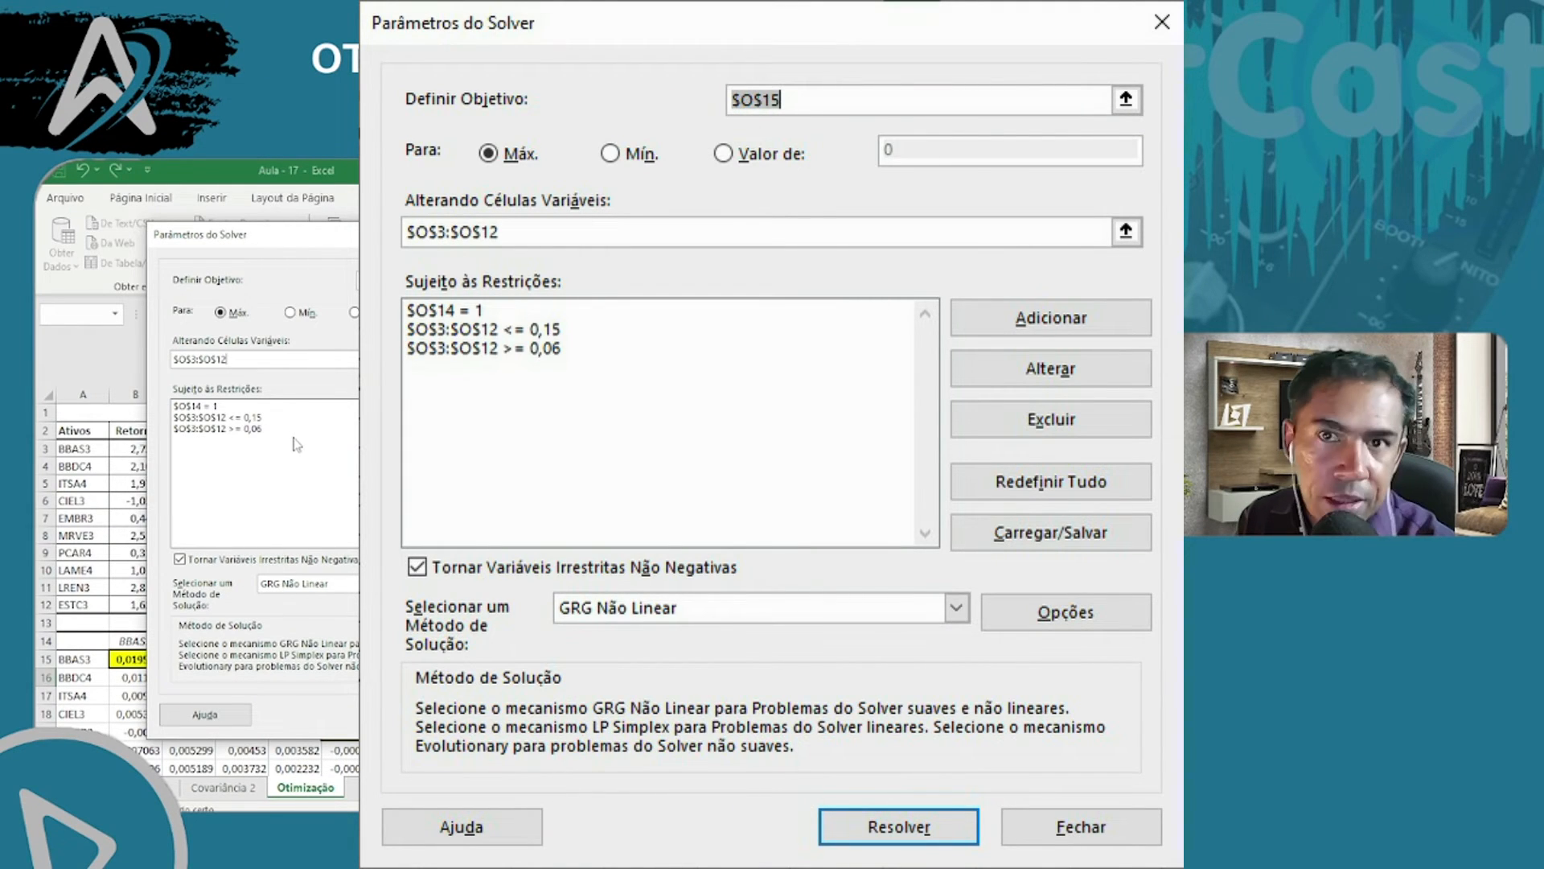
- Review the constraints O14 = 1, O3:O12 <= 0,15 and O3:O12 >= 0,06, then solve and keep the Solver solution
click(234, 407)
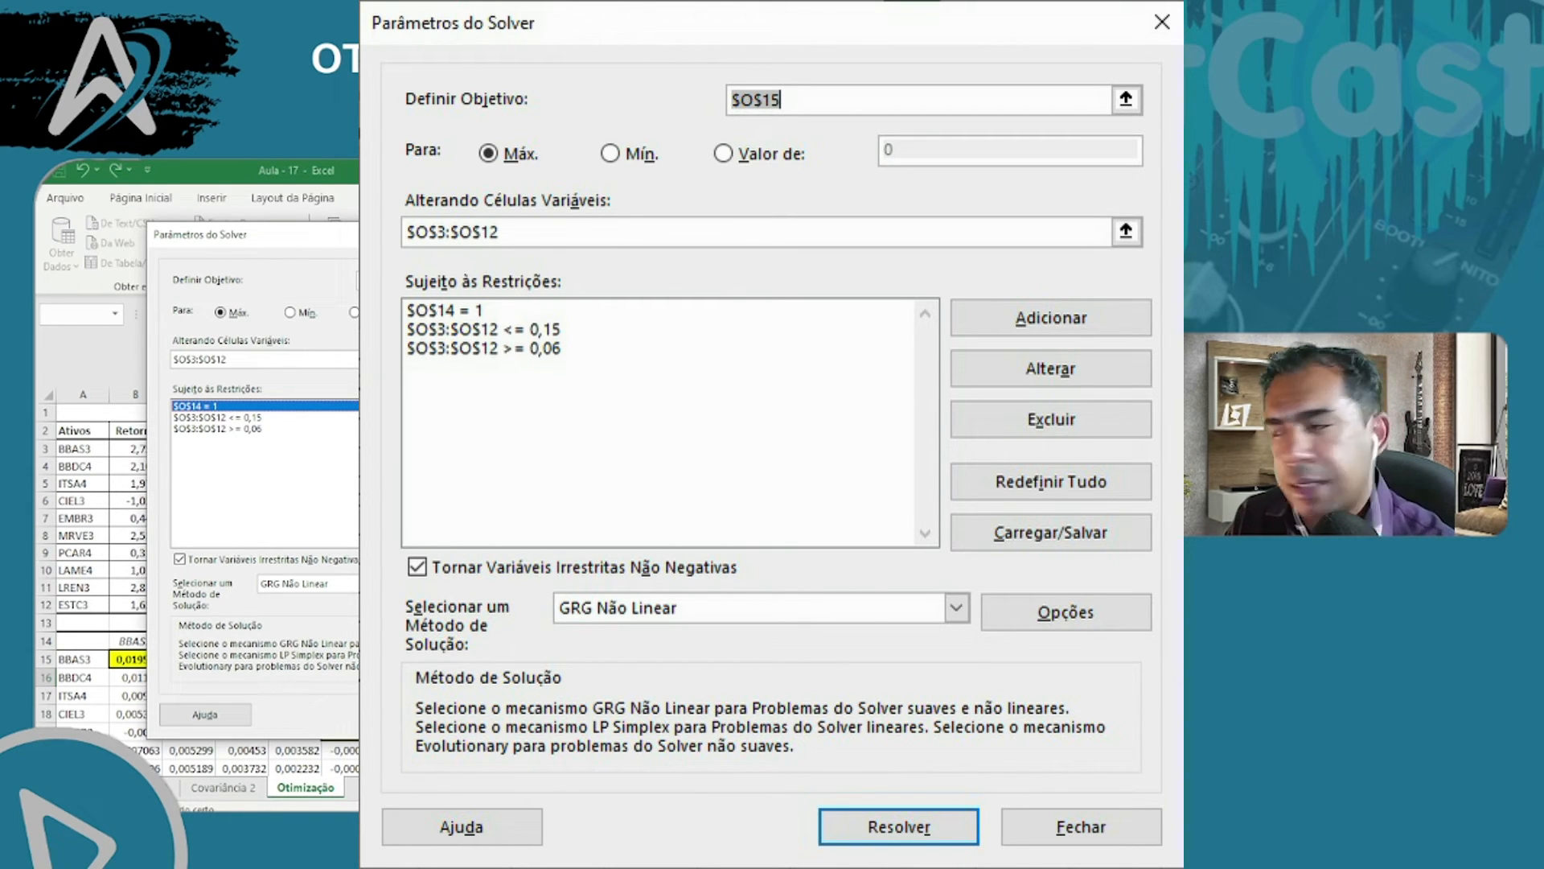
click(221, 417)
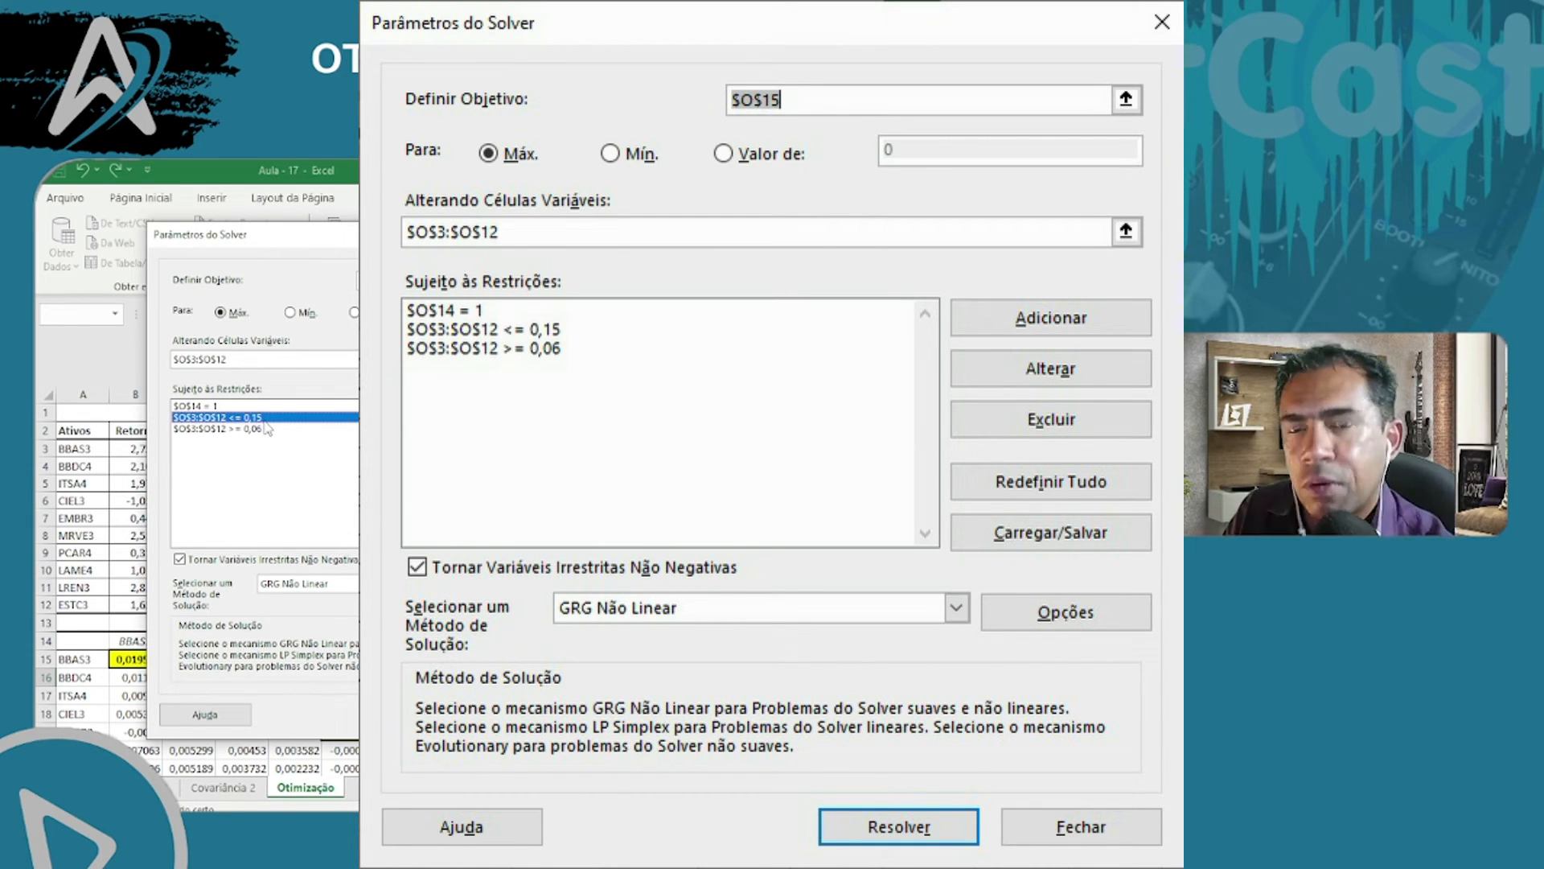
click(240, 429)
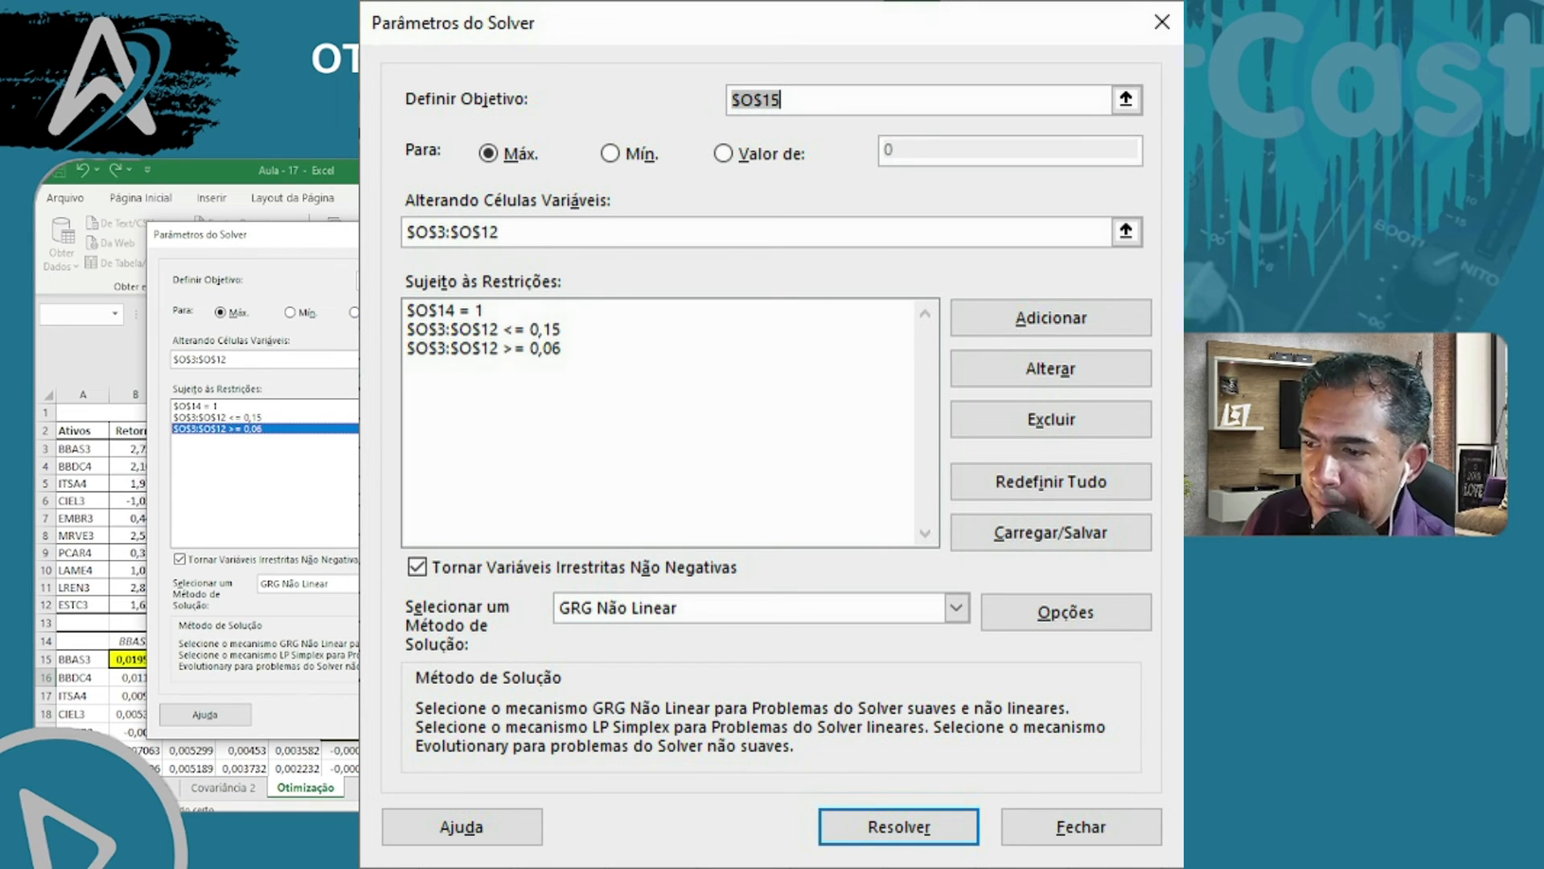
click(463, 714)
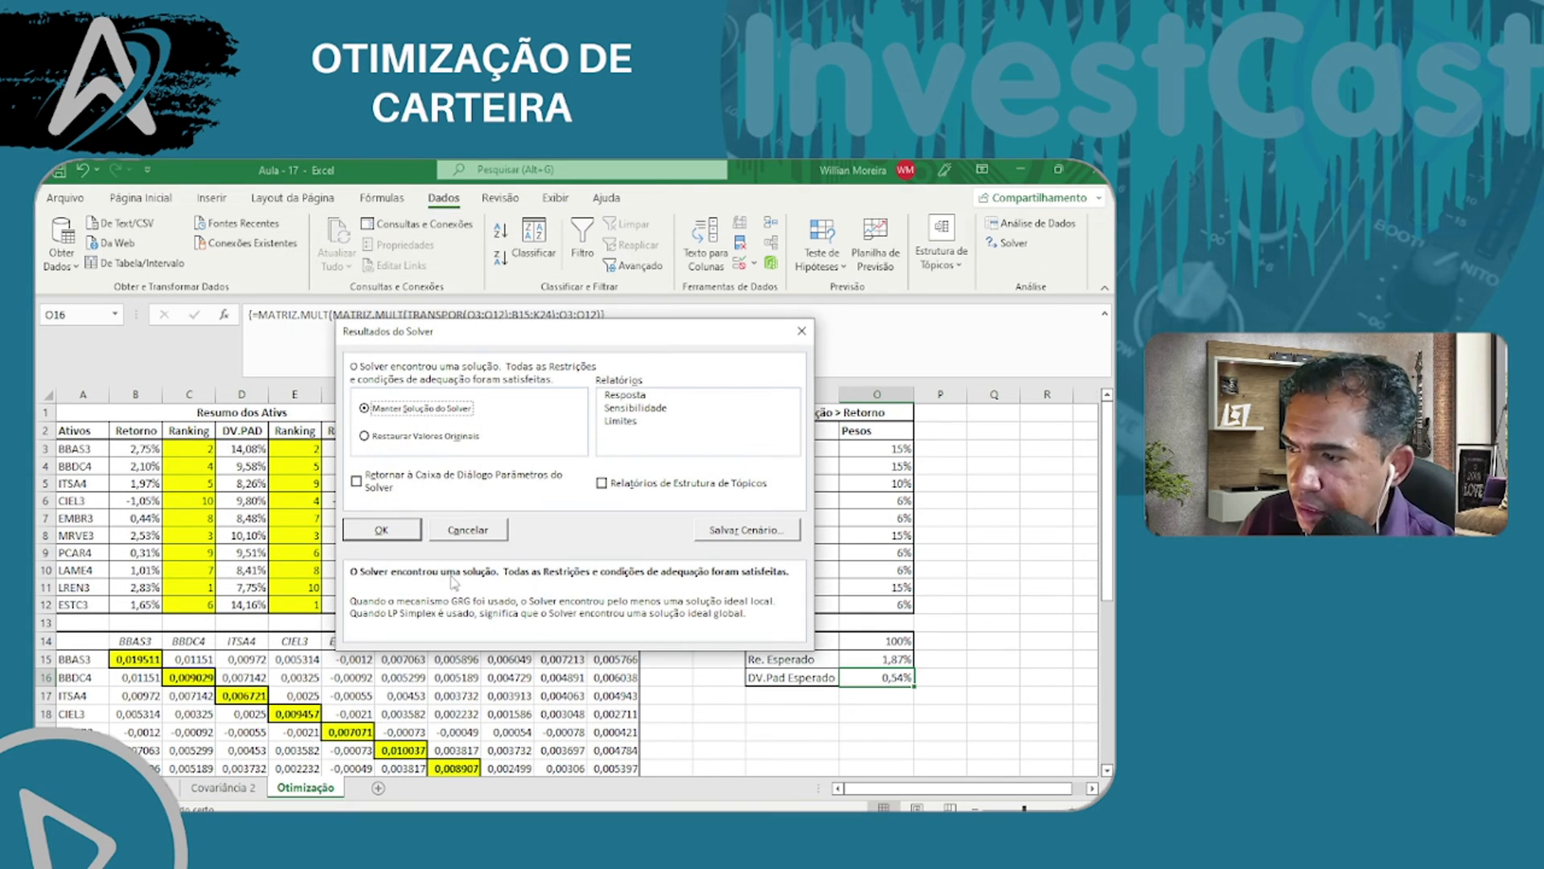
click(396, 530)
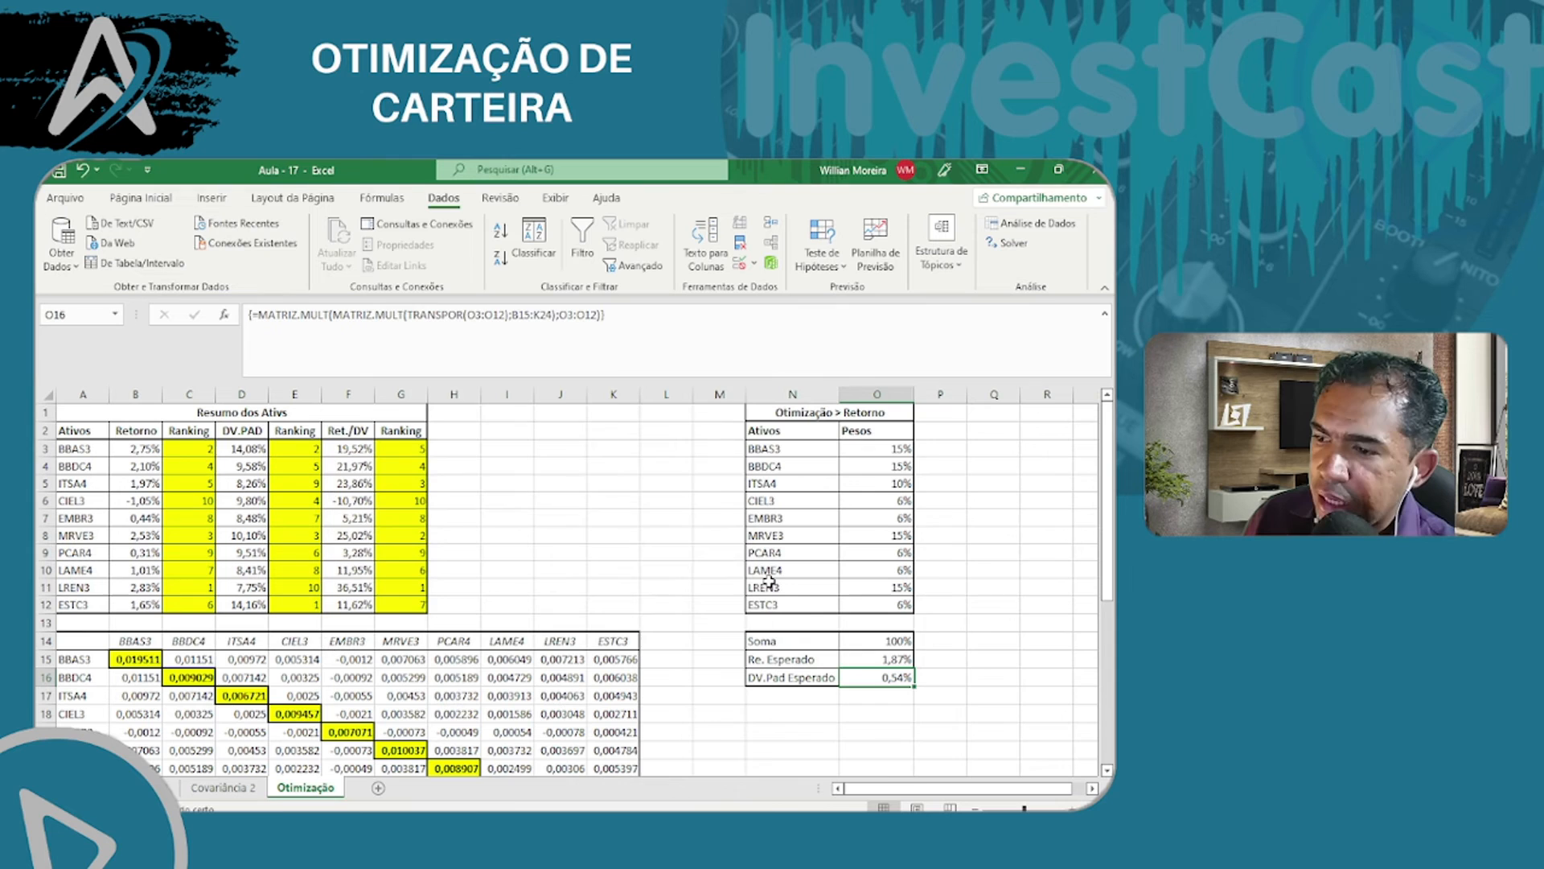
- Examine the optimized weights in O3:O12 and the expected return in O15
click(867, 659)
drag(875, 453, 874, 587)
drag(867, 452, 864, 607)
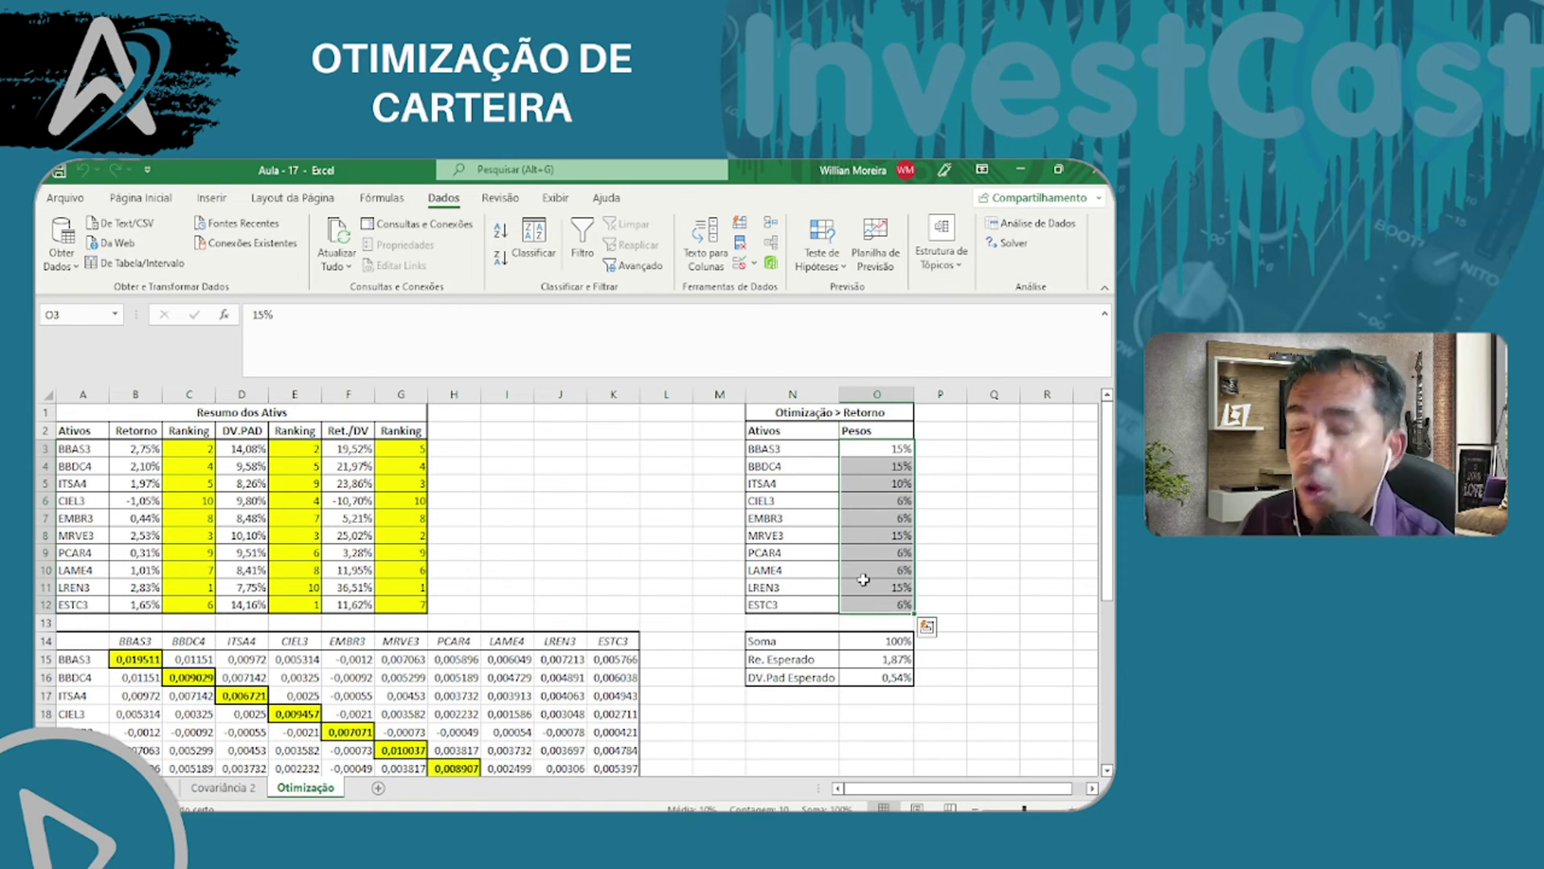
click(899, 658)
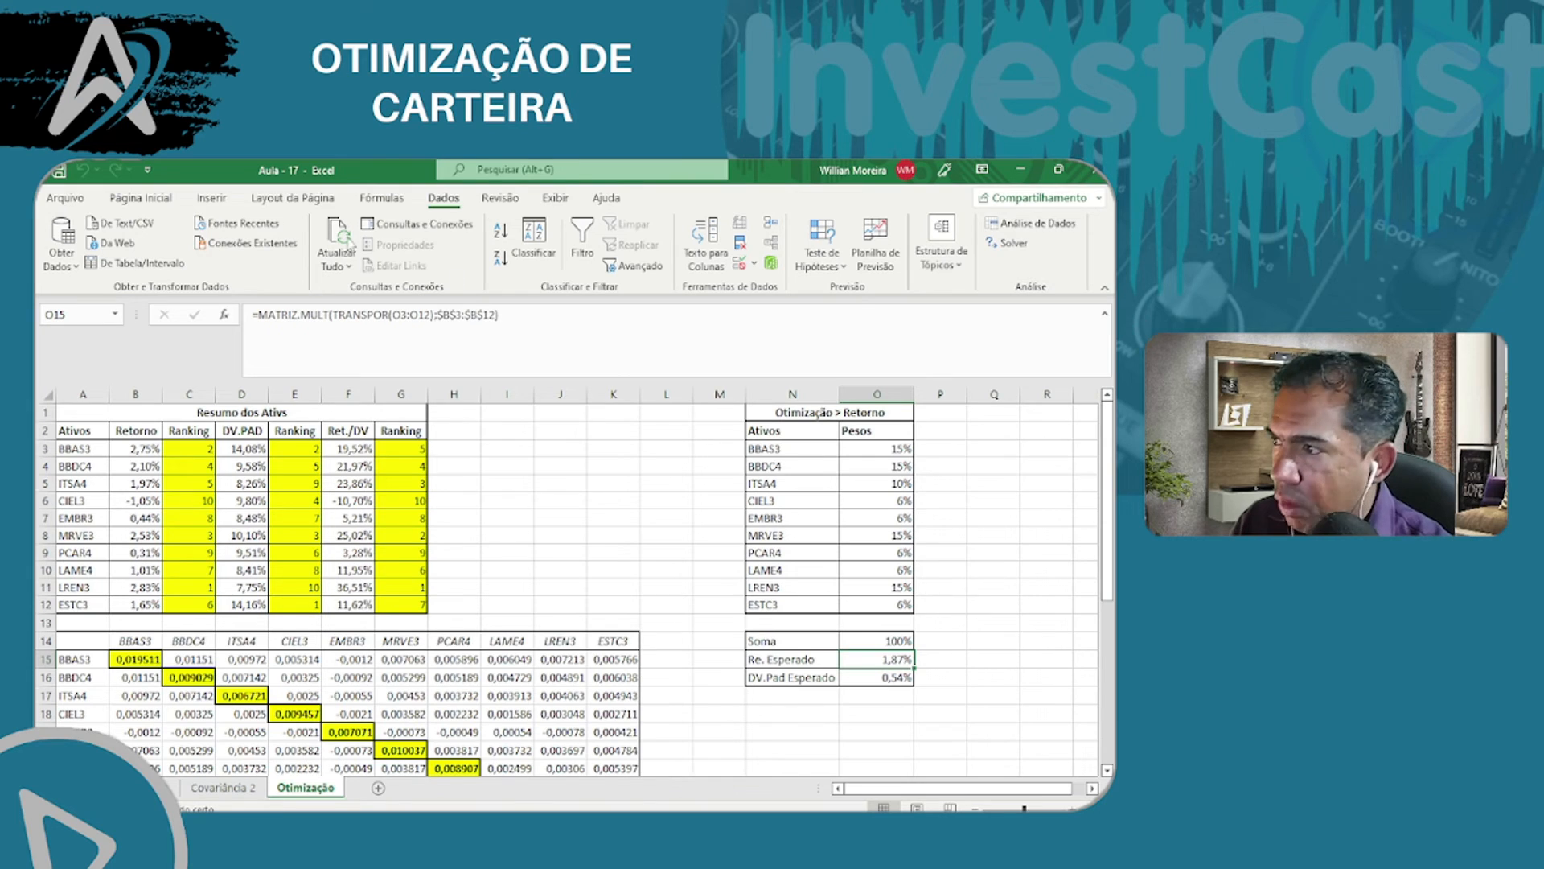
click(550, 516)
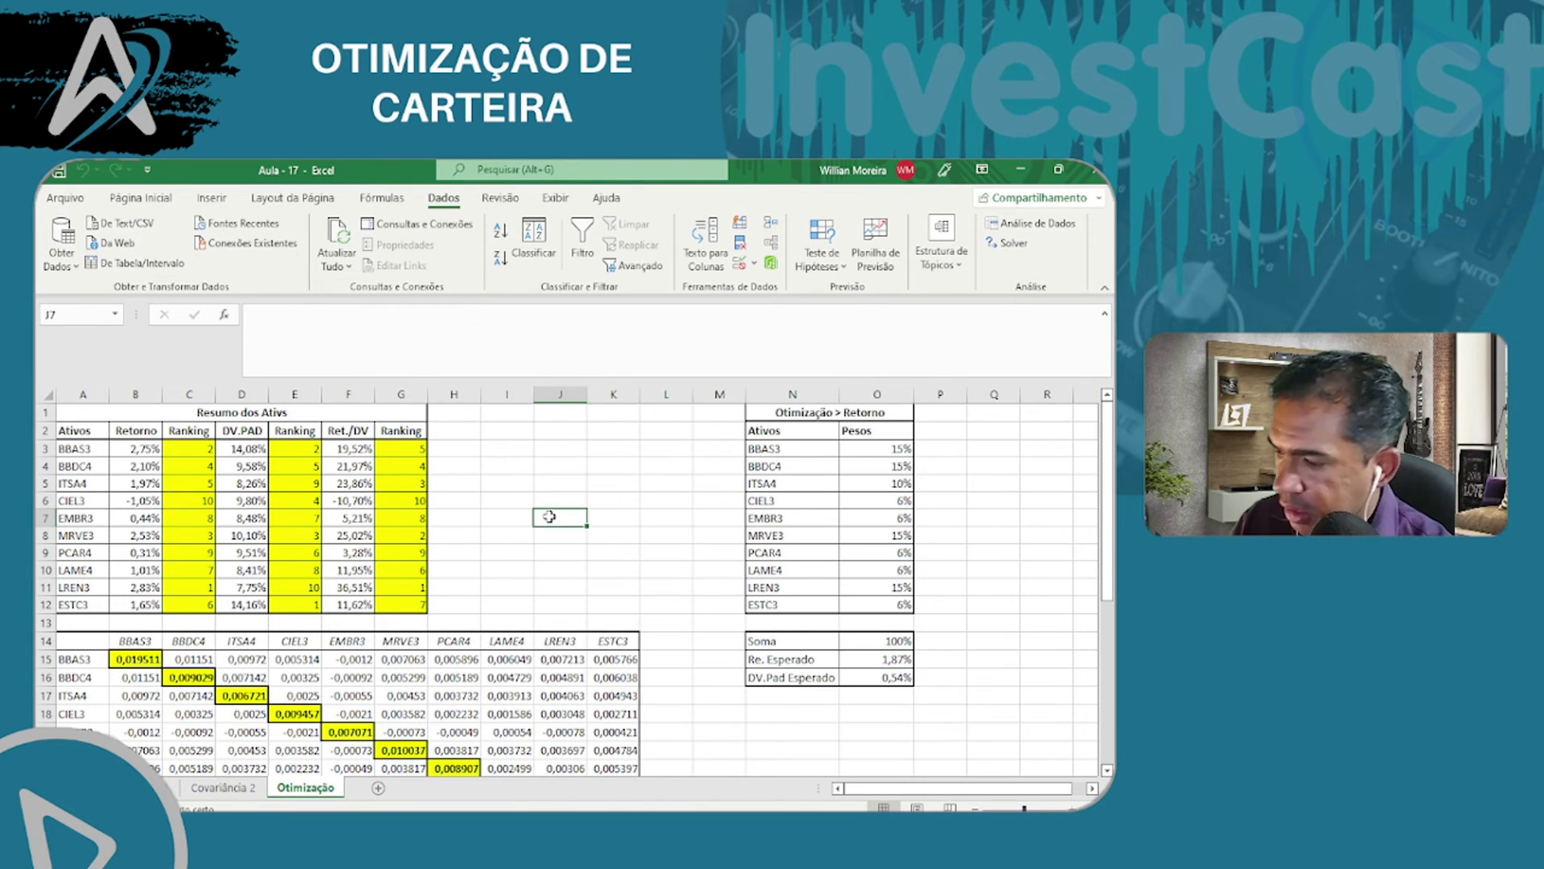
- Reset all the weights in O3:O12 to 10% by copying the ITSA4 weight over the whole range
drag(875, 449, 875, 604)
key(ctrl+c)
key(ctrl+v)
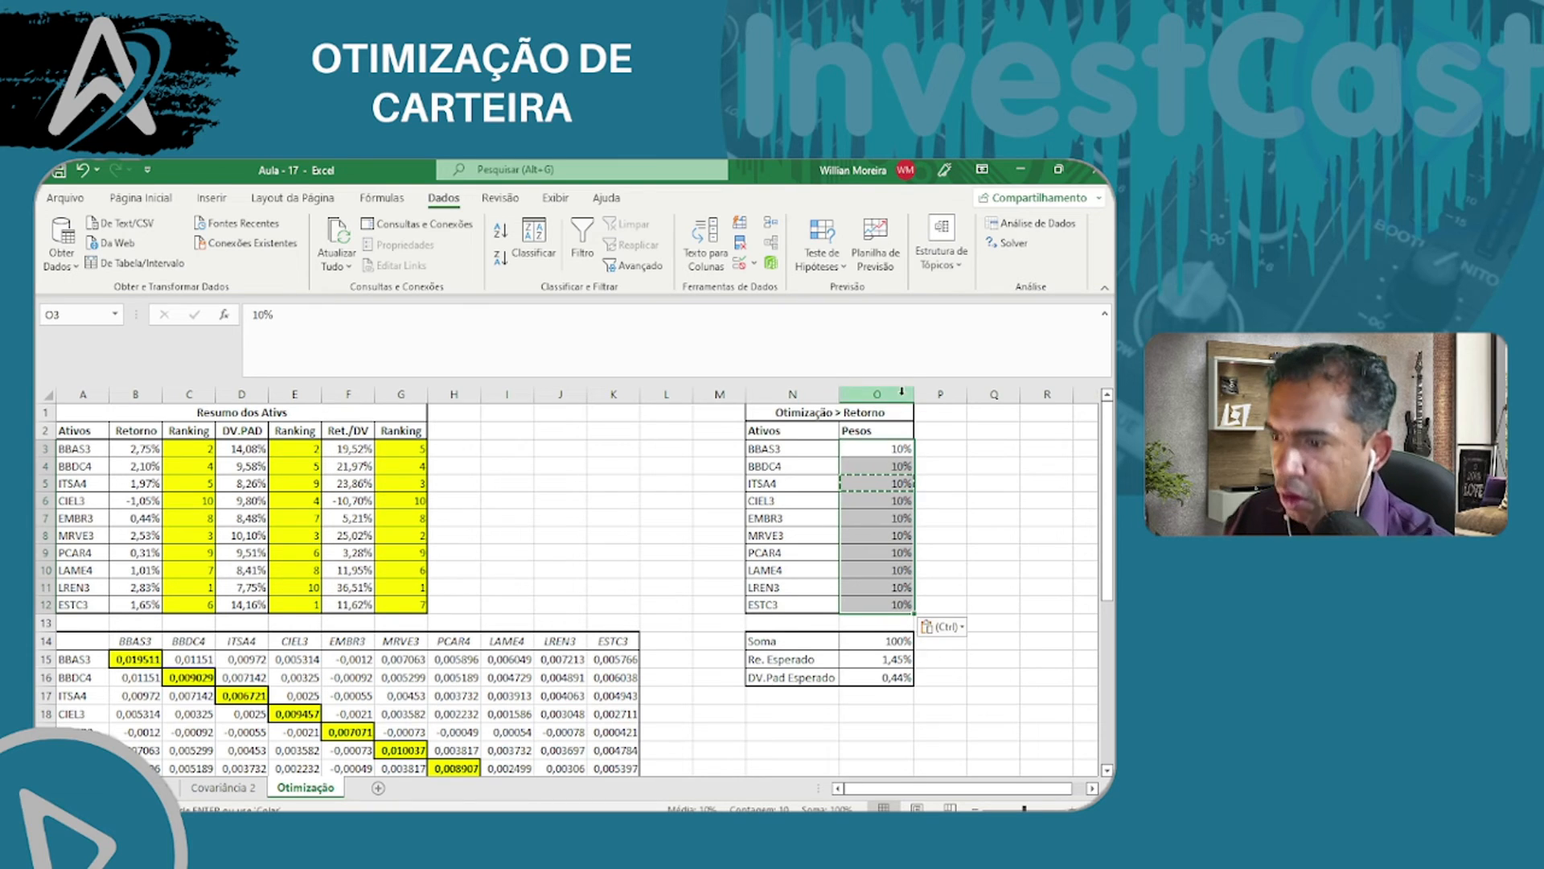
- Run Solver again to maximize the expected return in O15, then discard the solution
click(882, 658)
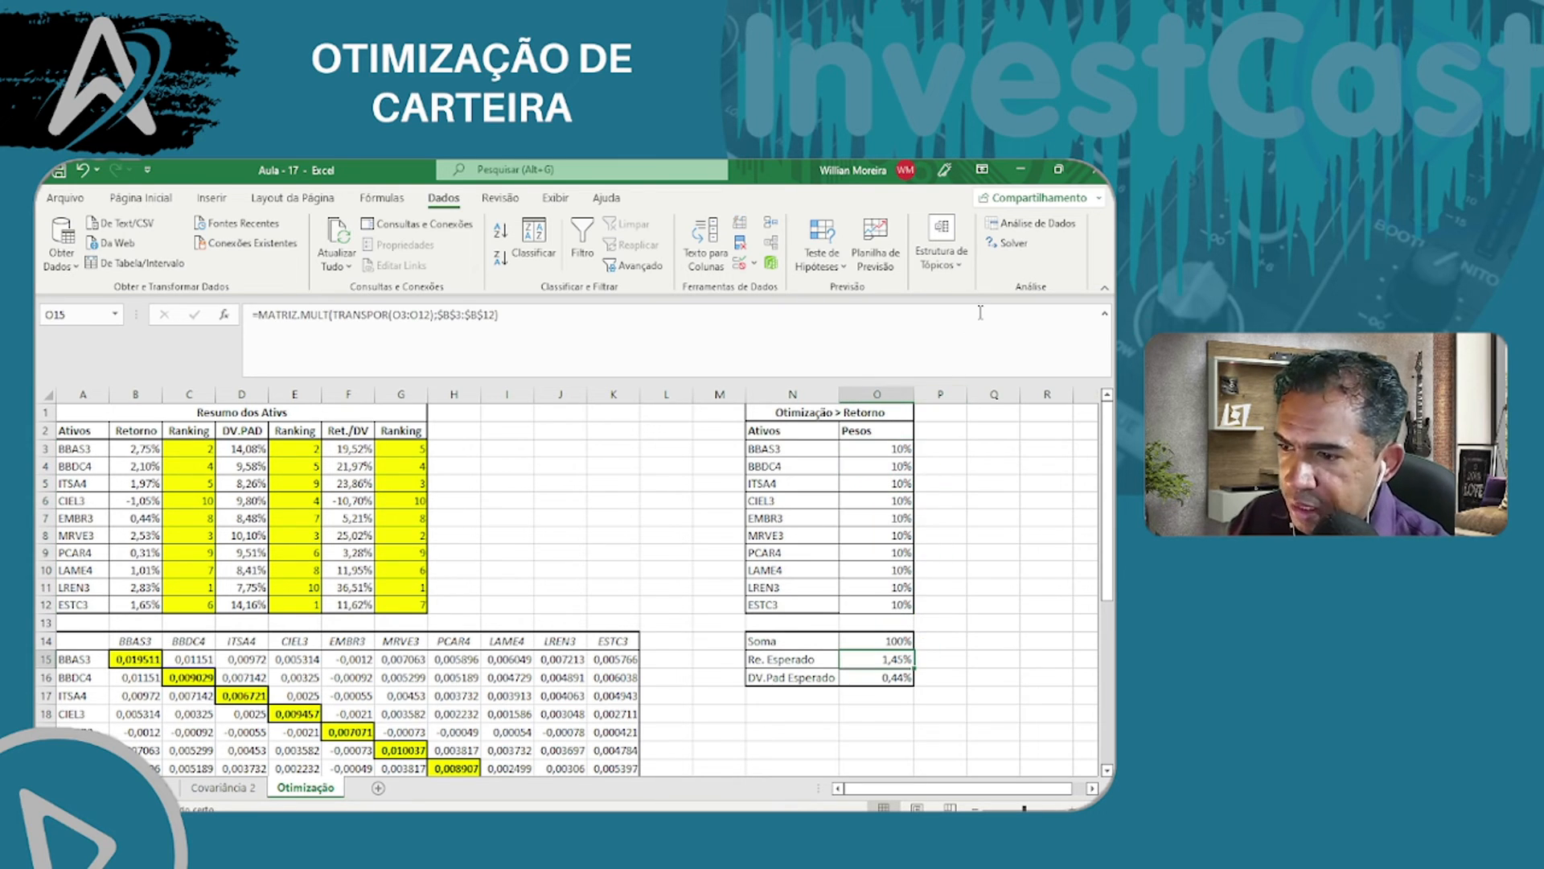
click(1010, 250)
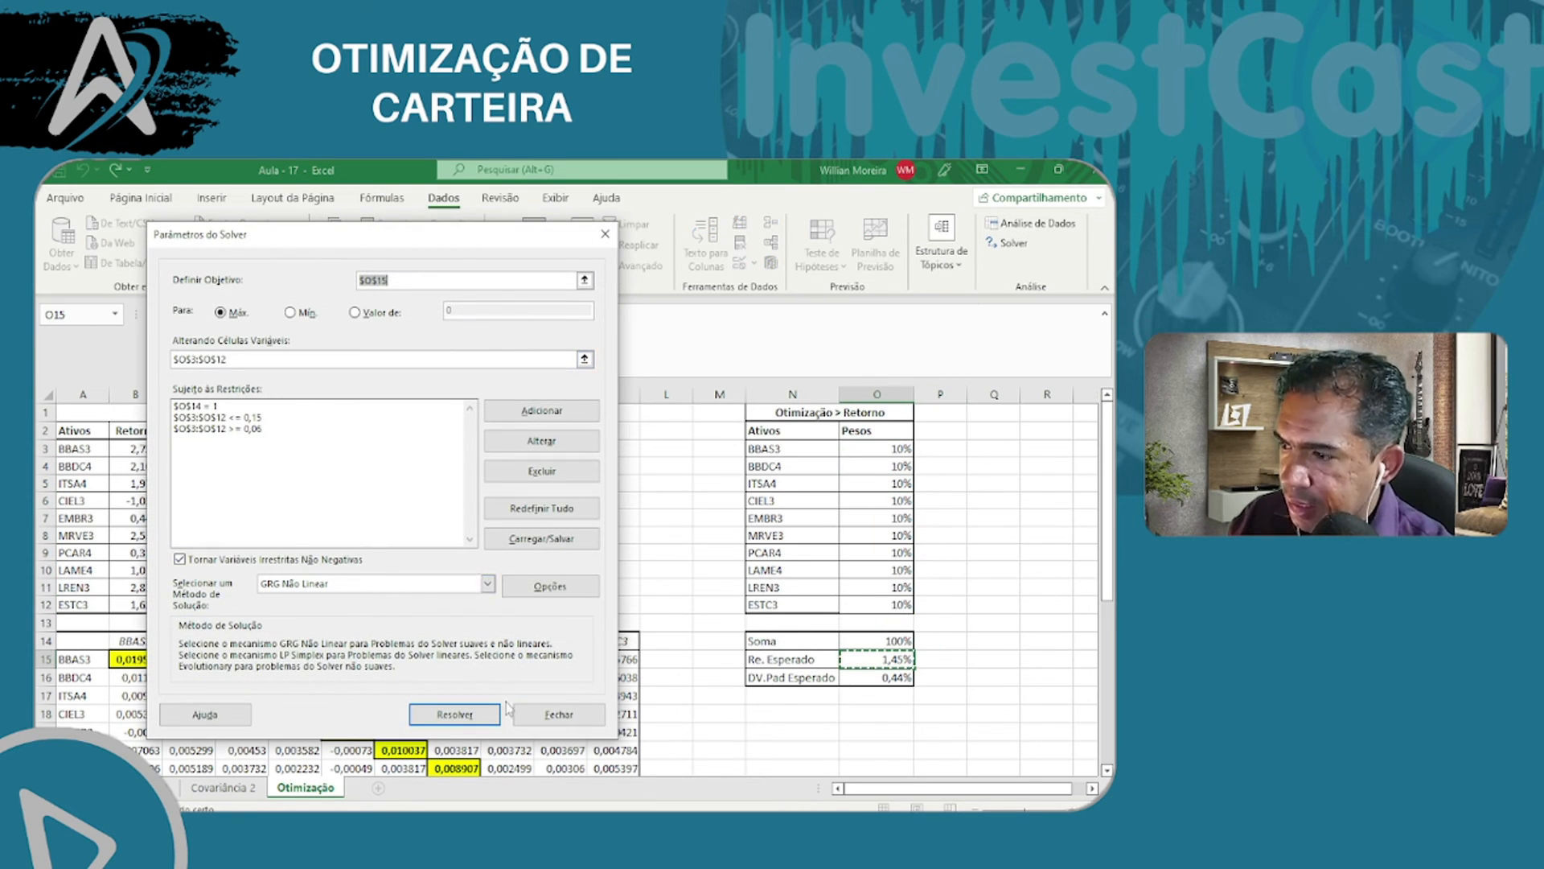
click(454, 714)
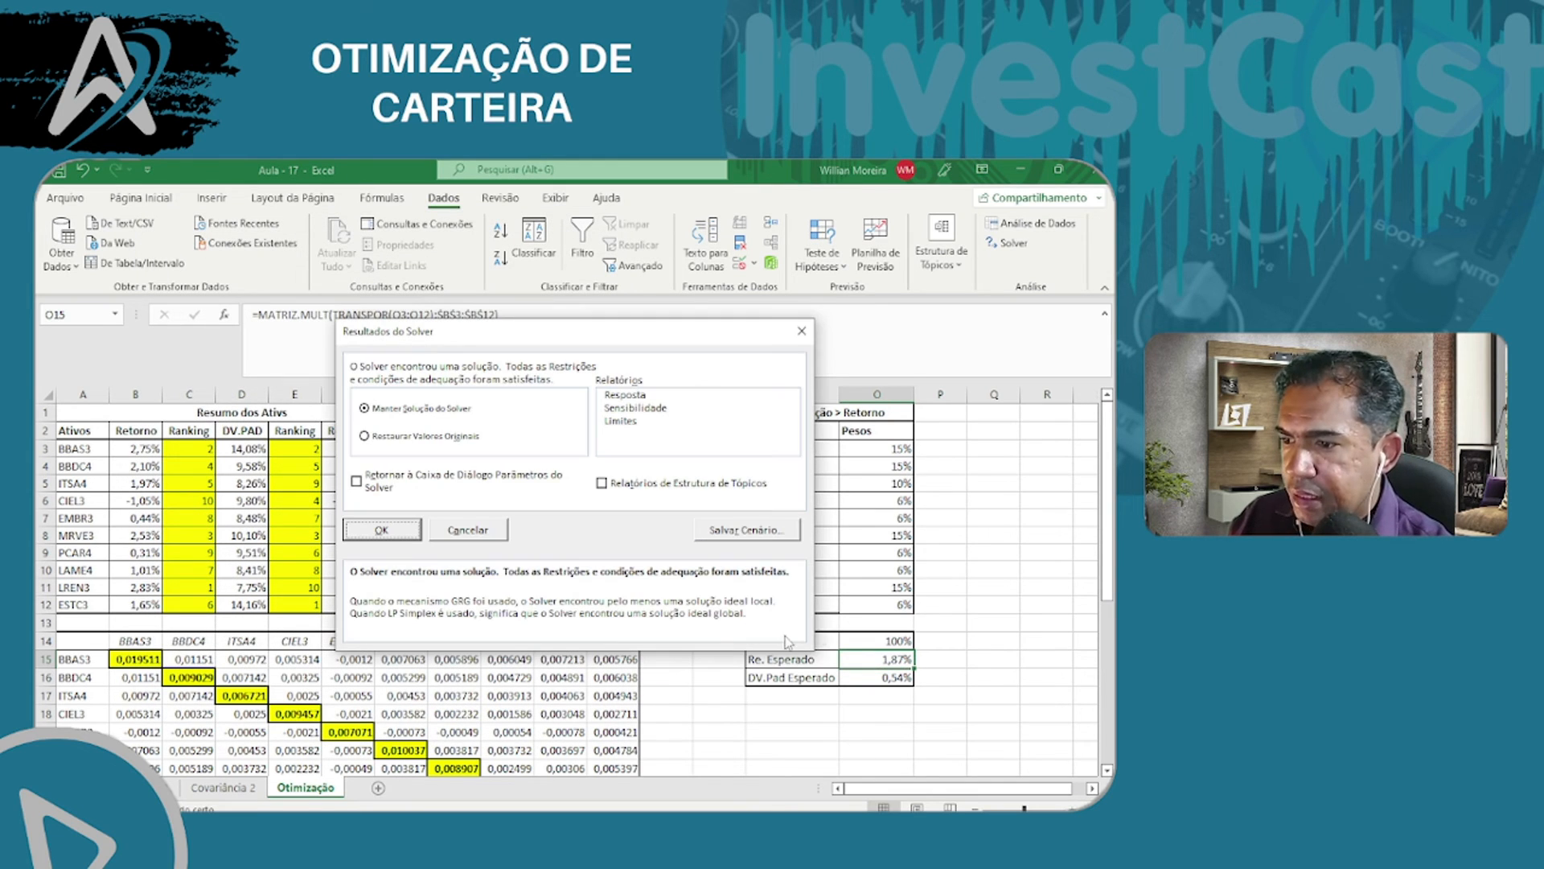
click(804, 334)
click(991, 531)
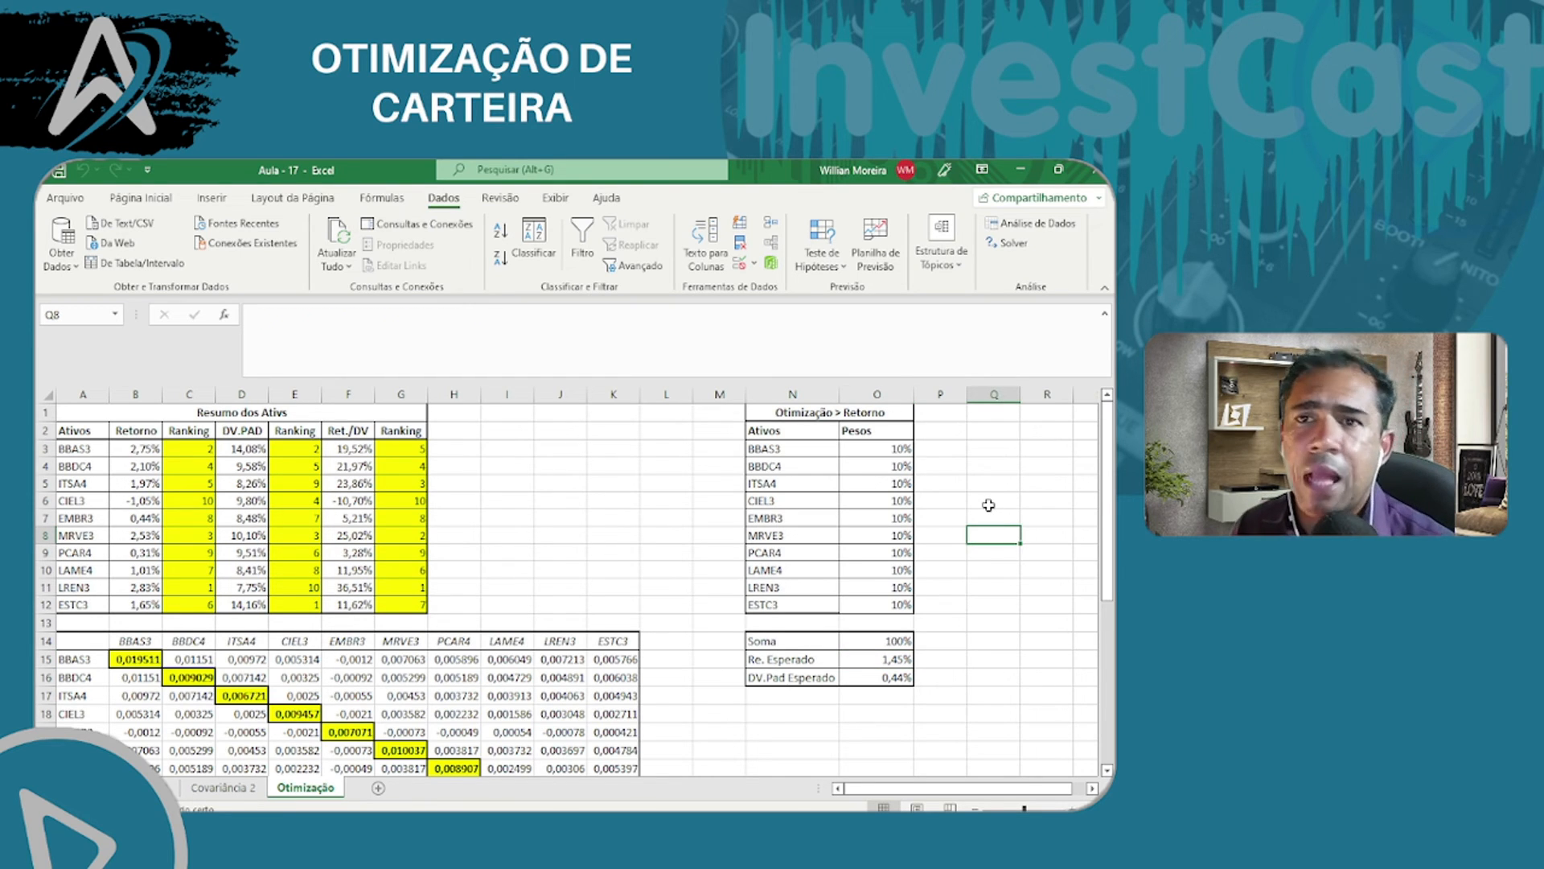
- Reopen Solver for O15 and change the maximum-weight constraint on O3:O12 to <= 0,12
click(877, 657)
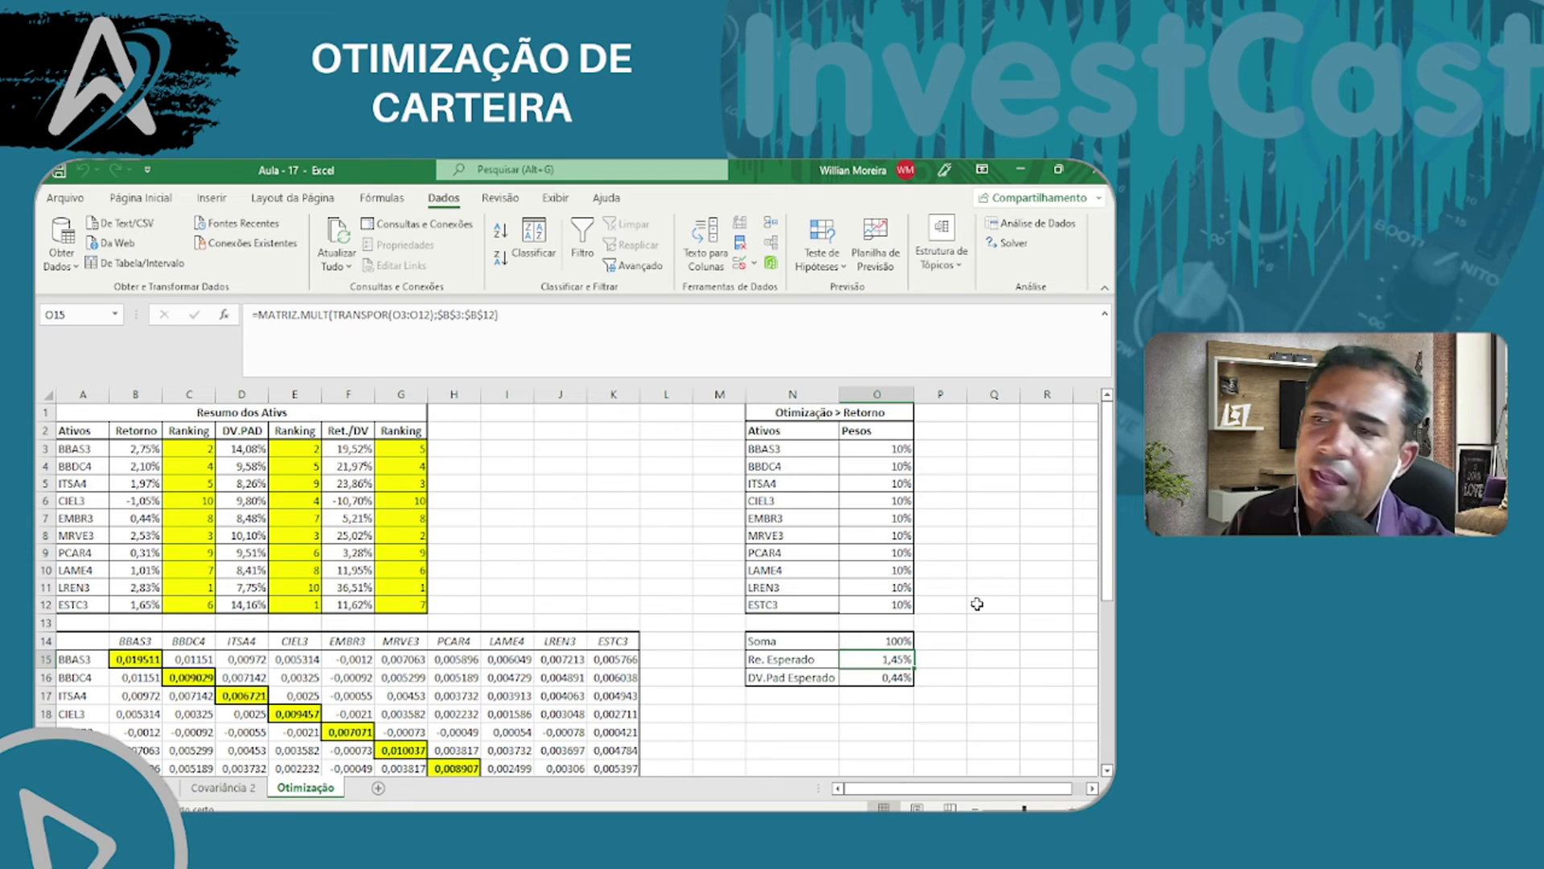
click(1015, 243)
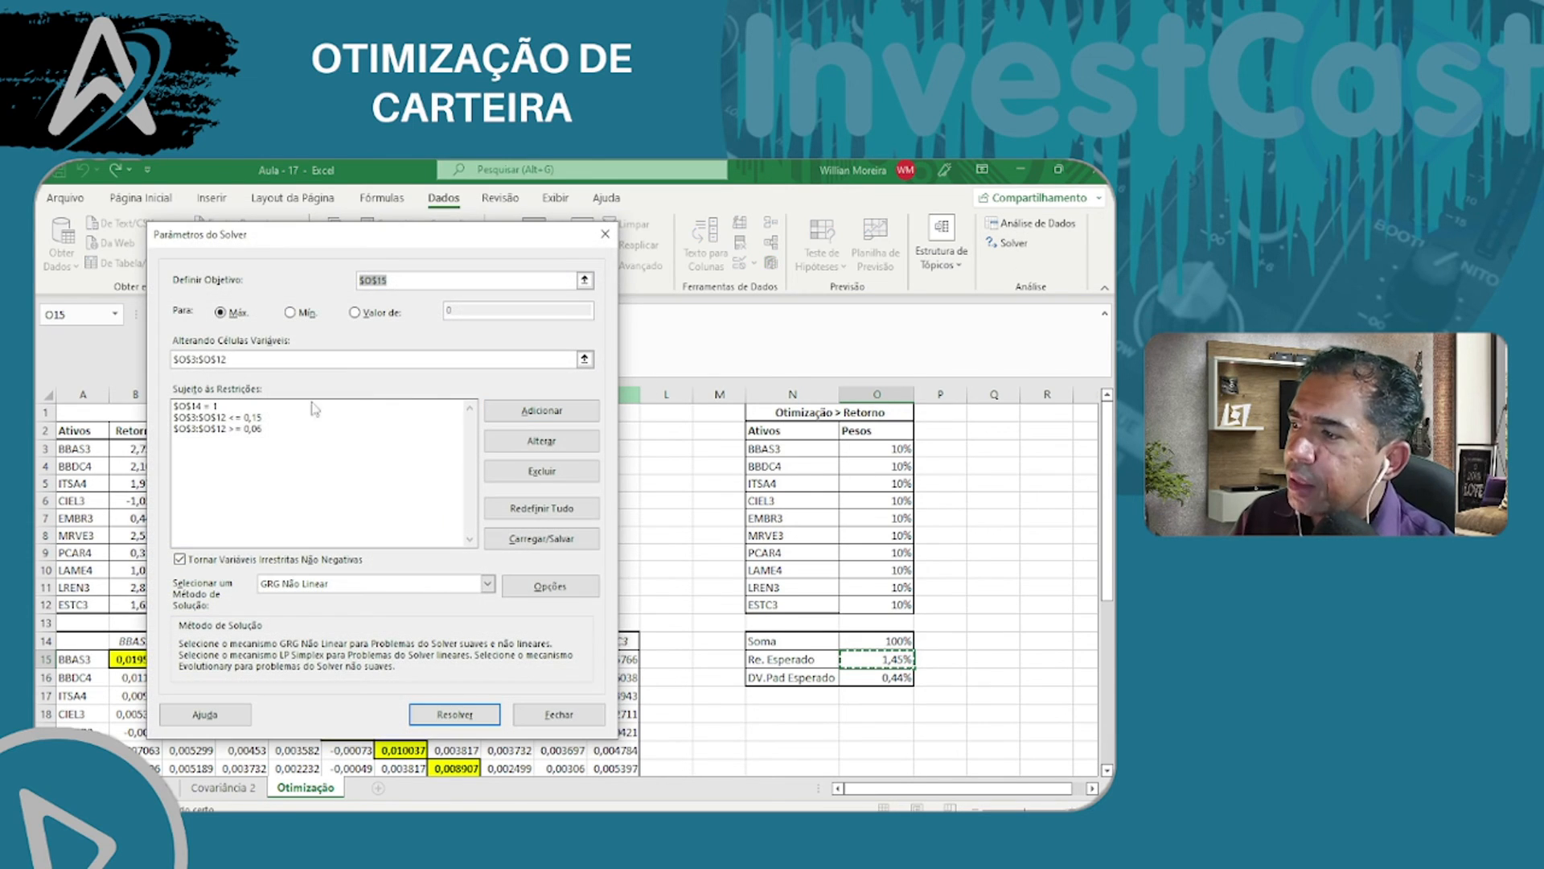
click(236, 418)
click(245, 427)
click(247, 420)
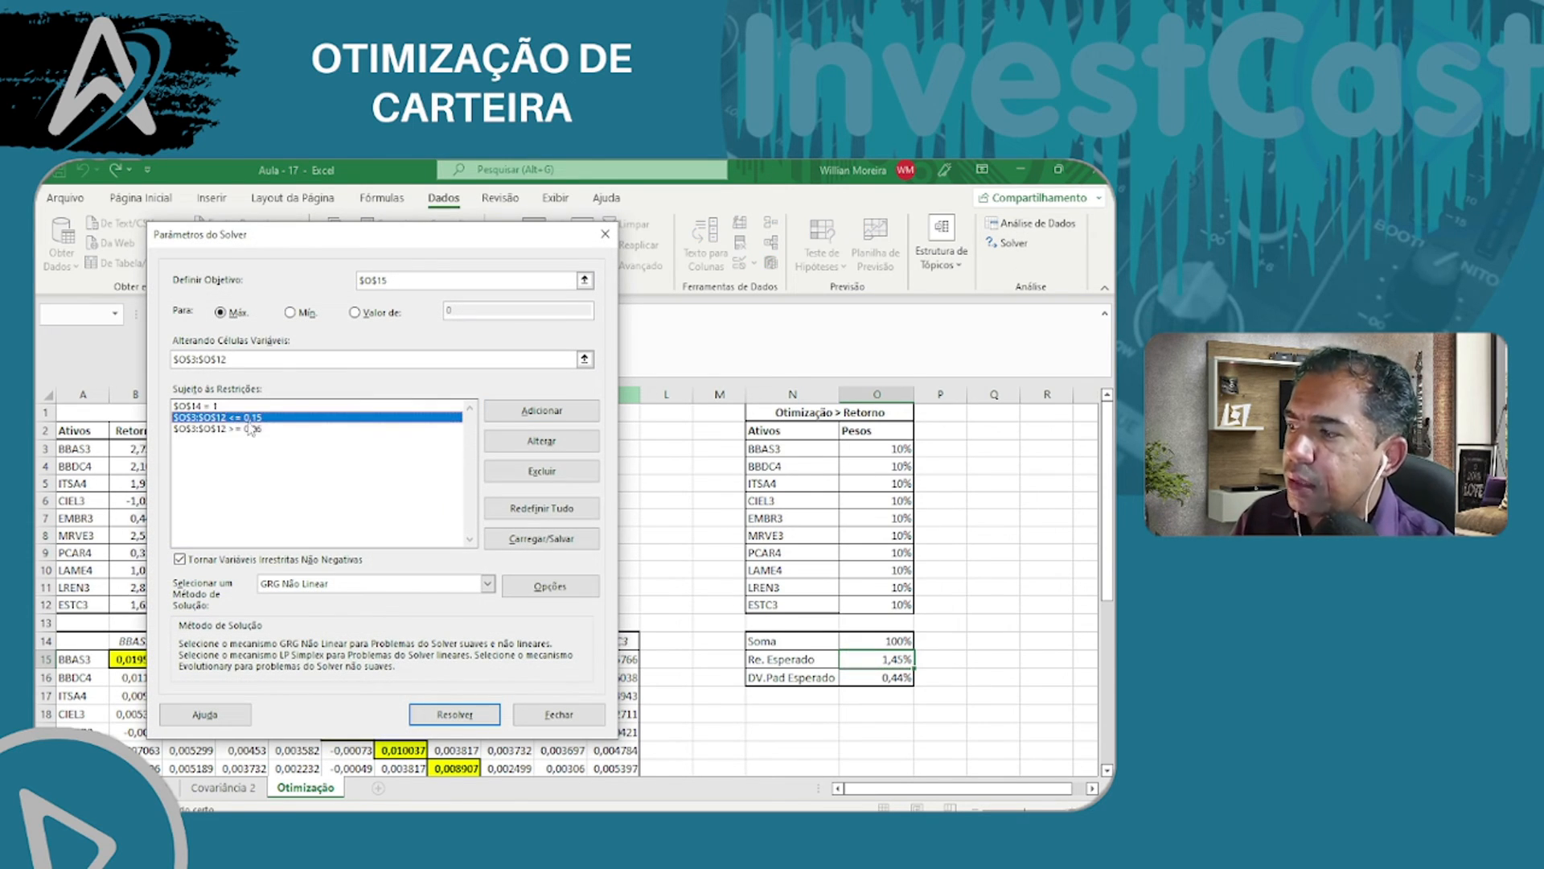
click(251, 428)
click(252, 419)
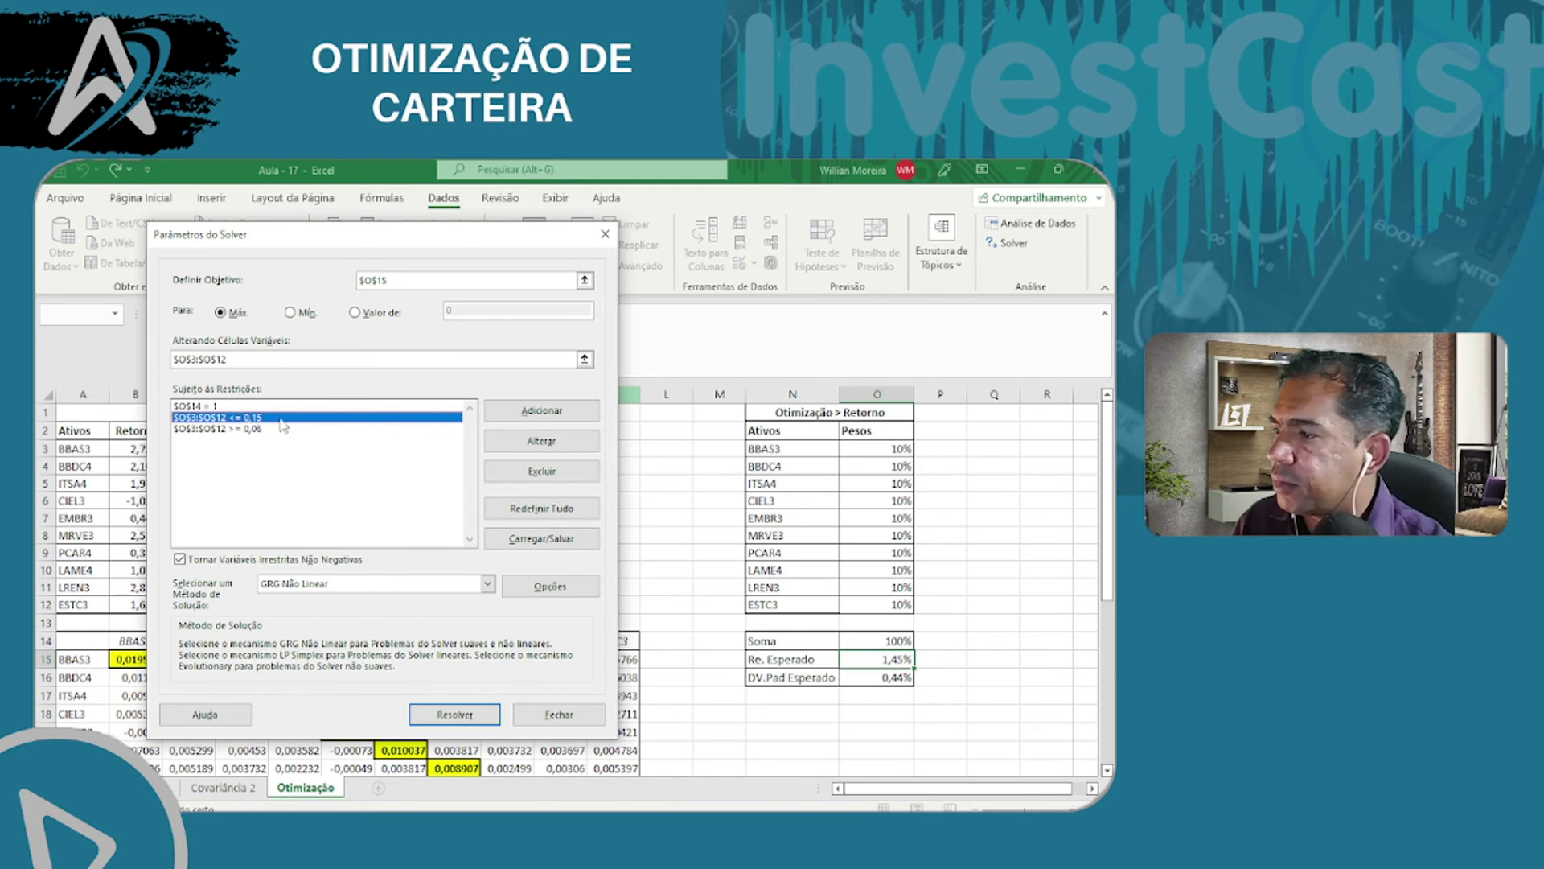
click(541, 441)
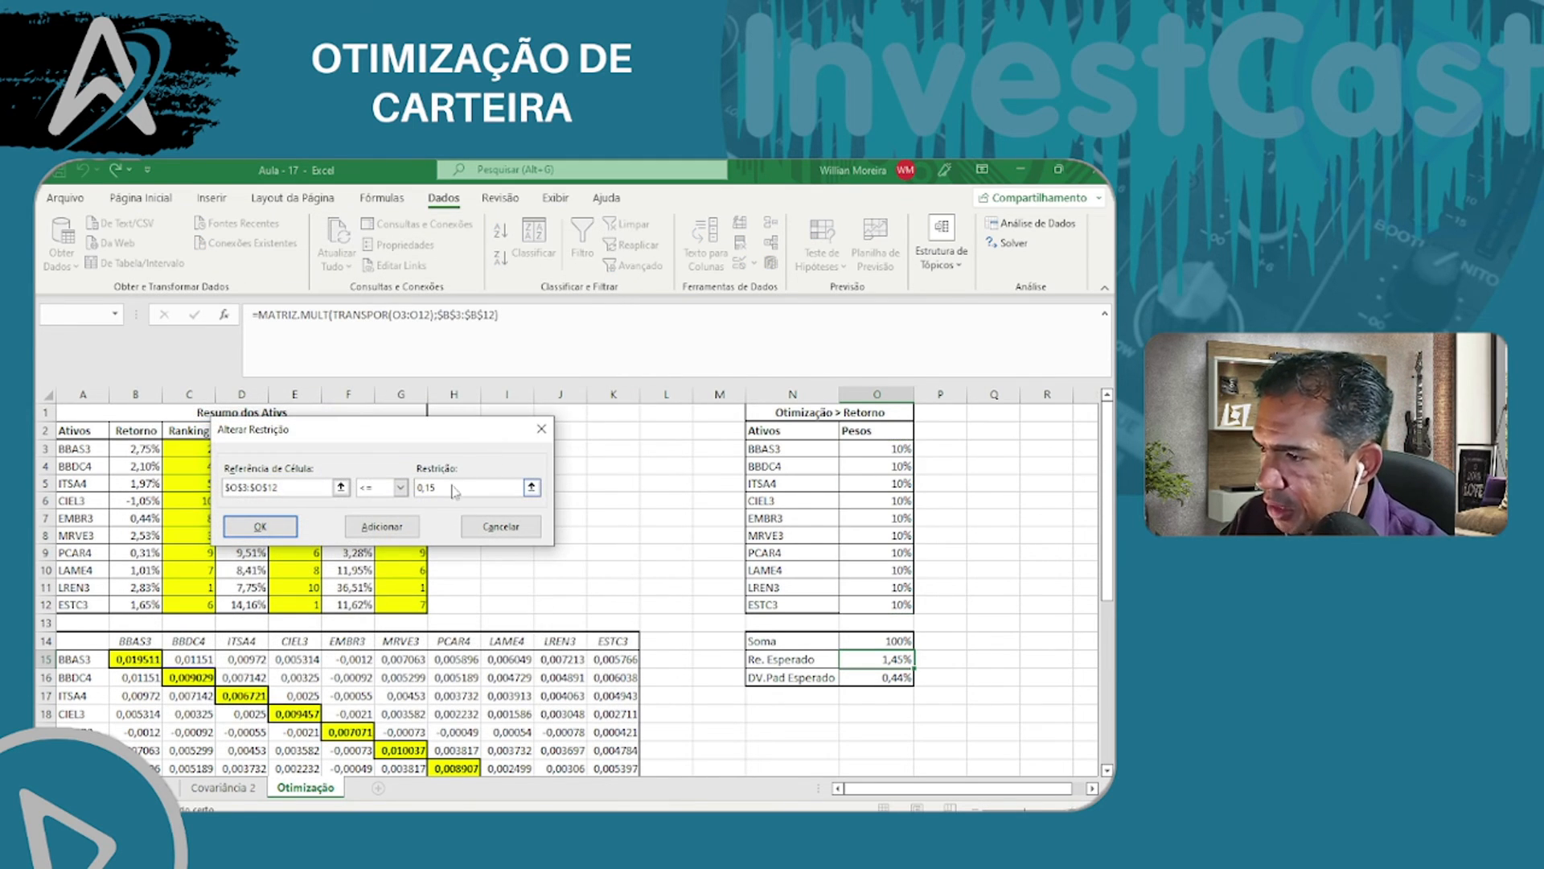
key(BackSpace)
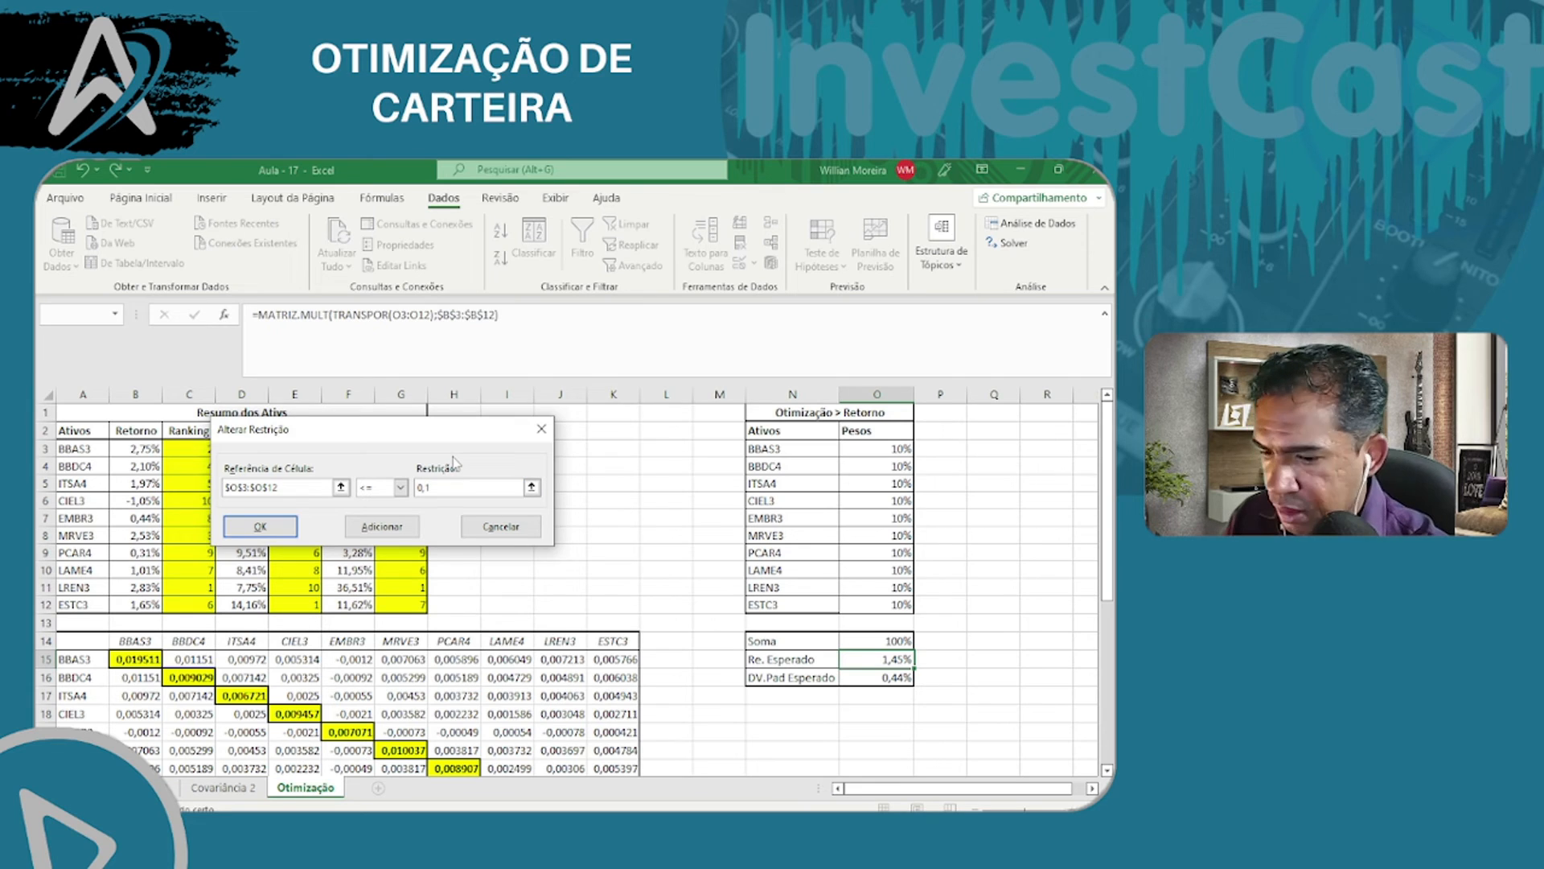
text(2)
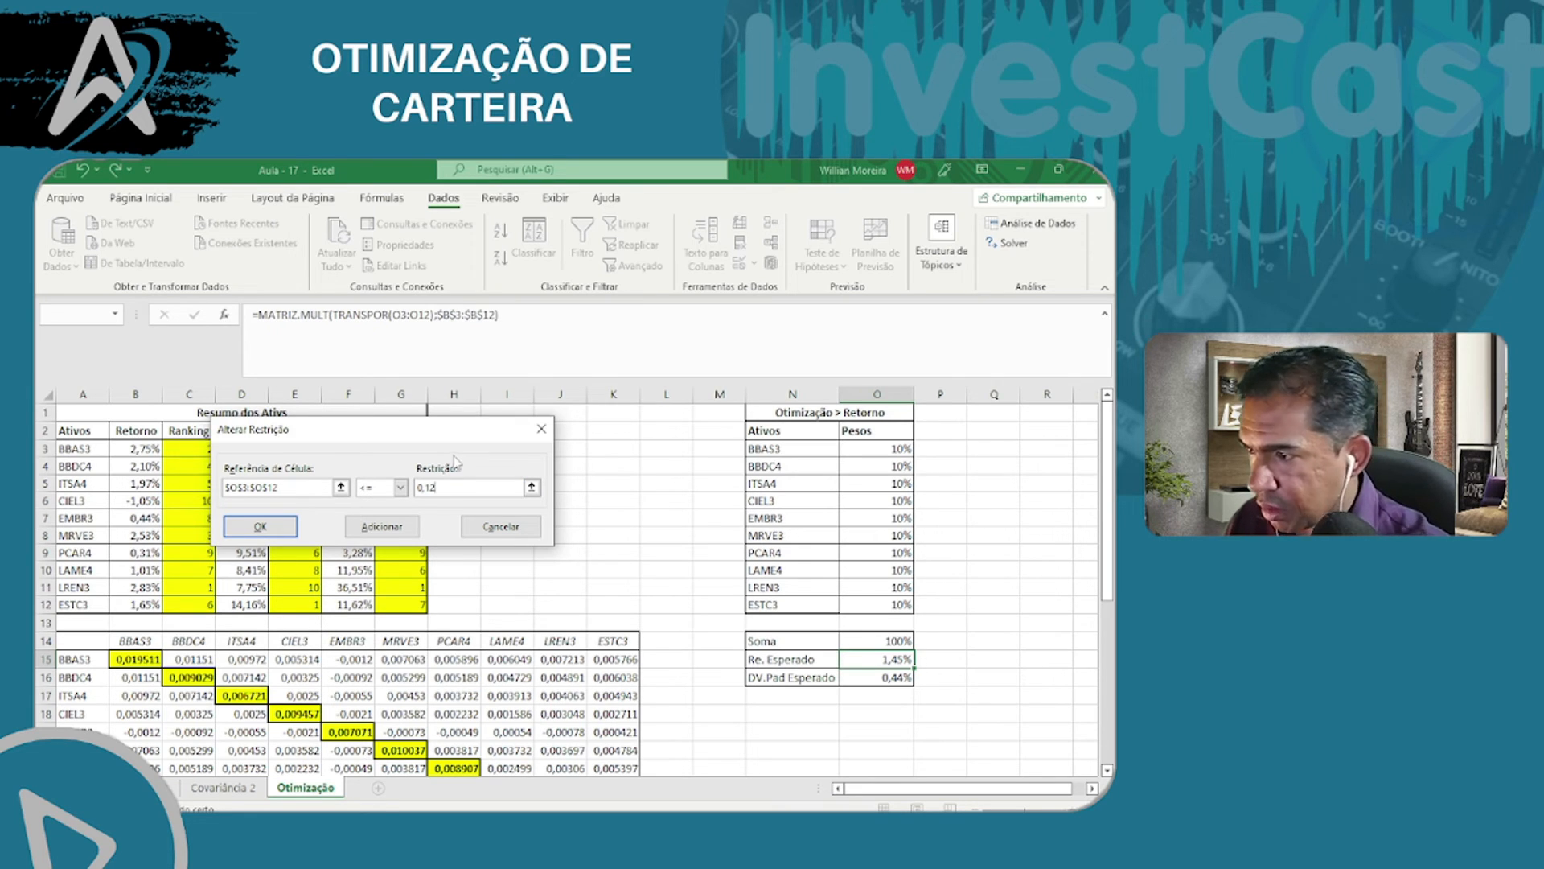
click(288, 531)
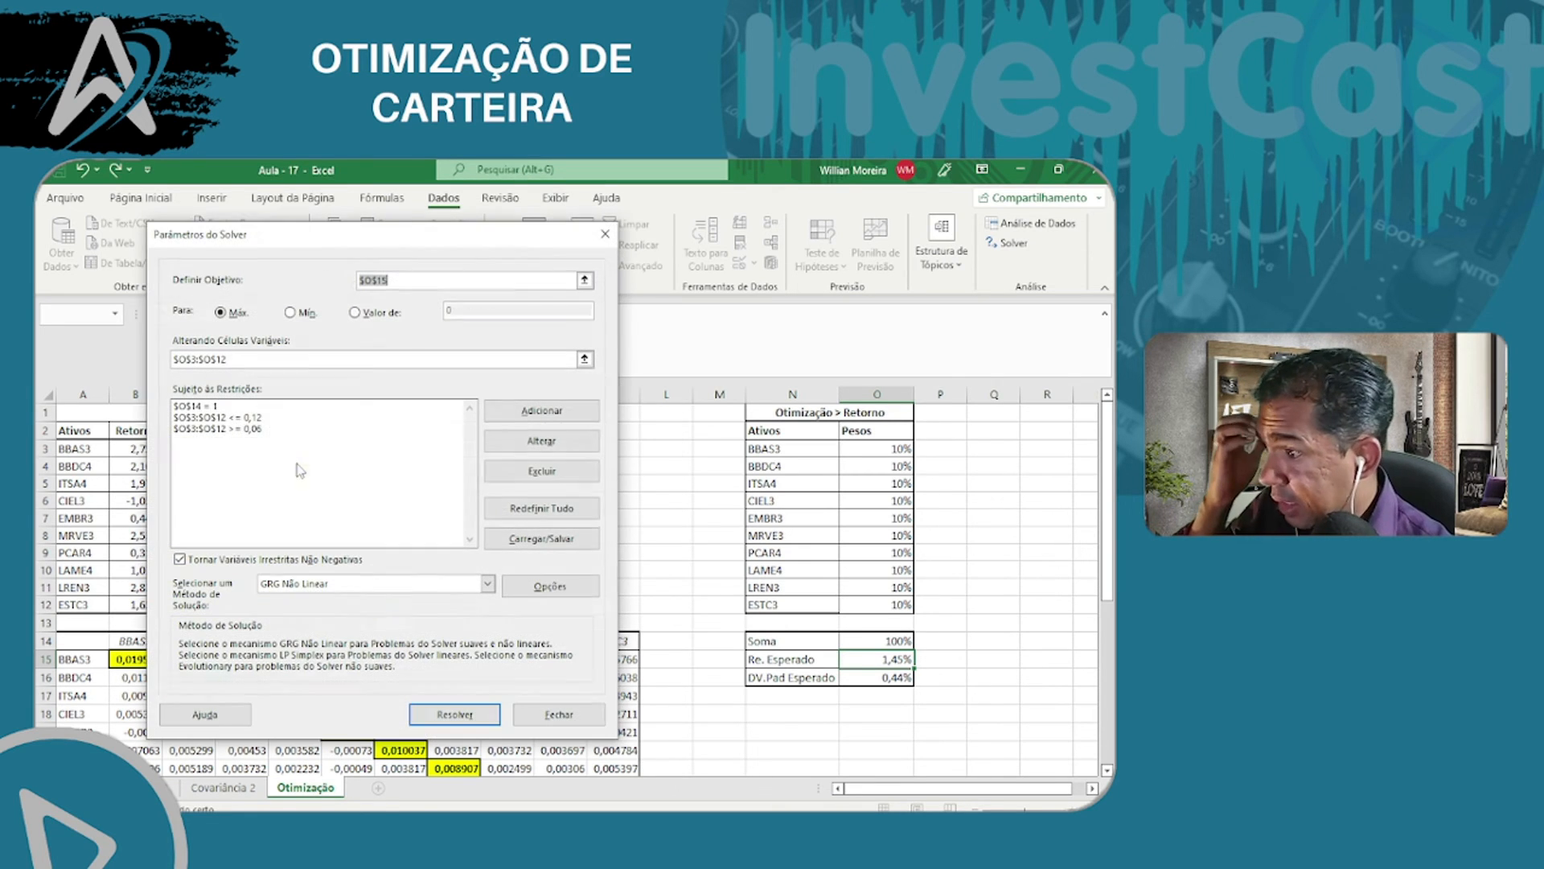
click(245, 428)
click(543, 449)
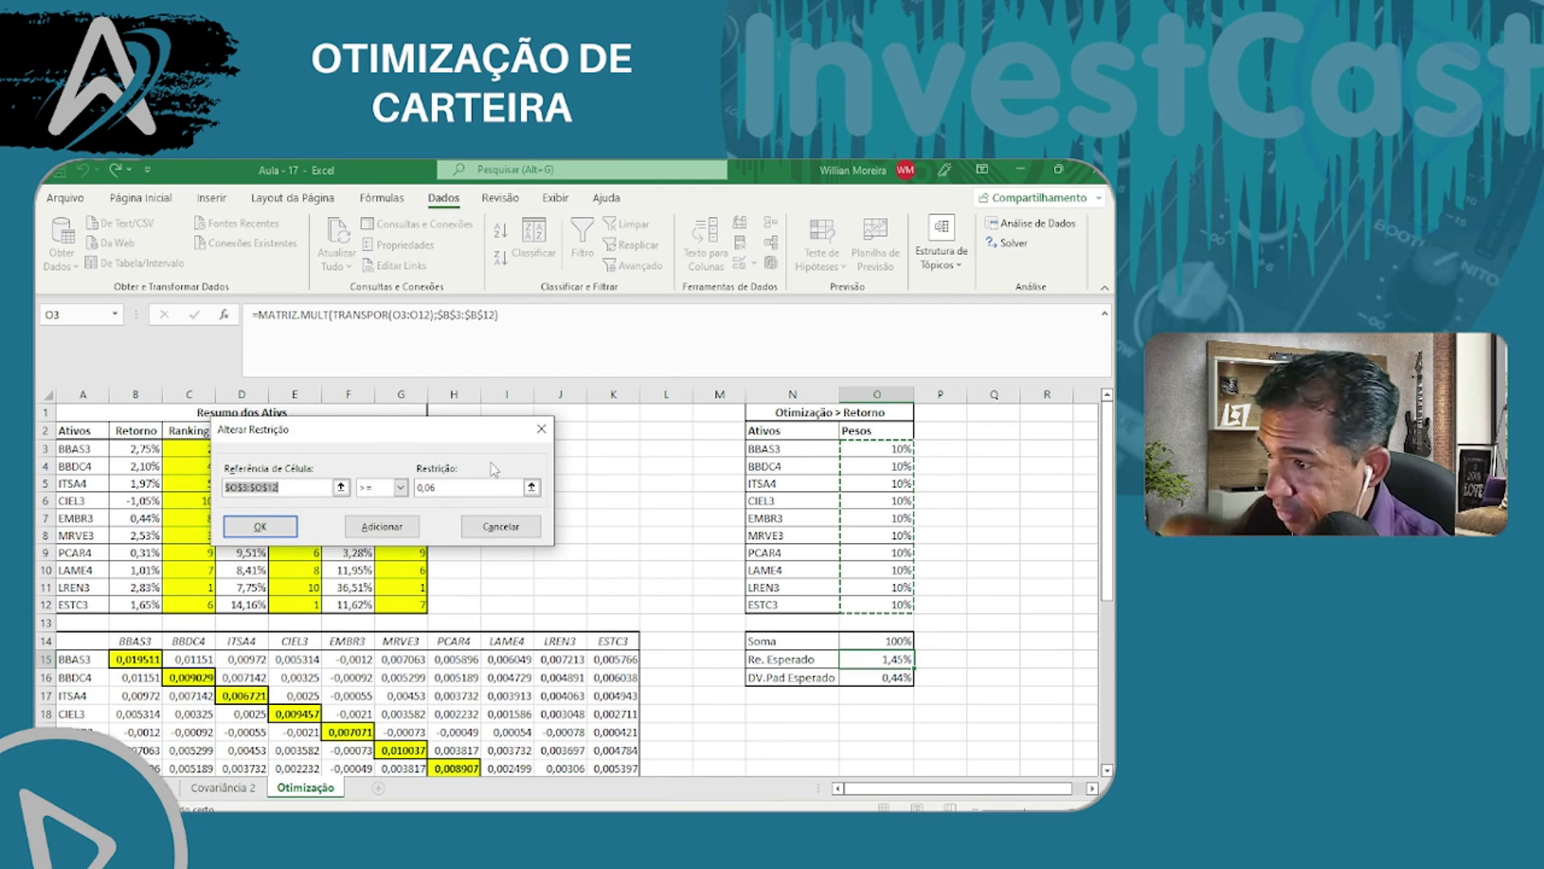
text(=$P$18)
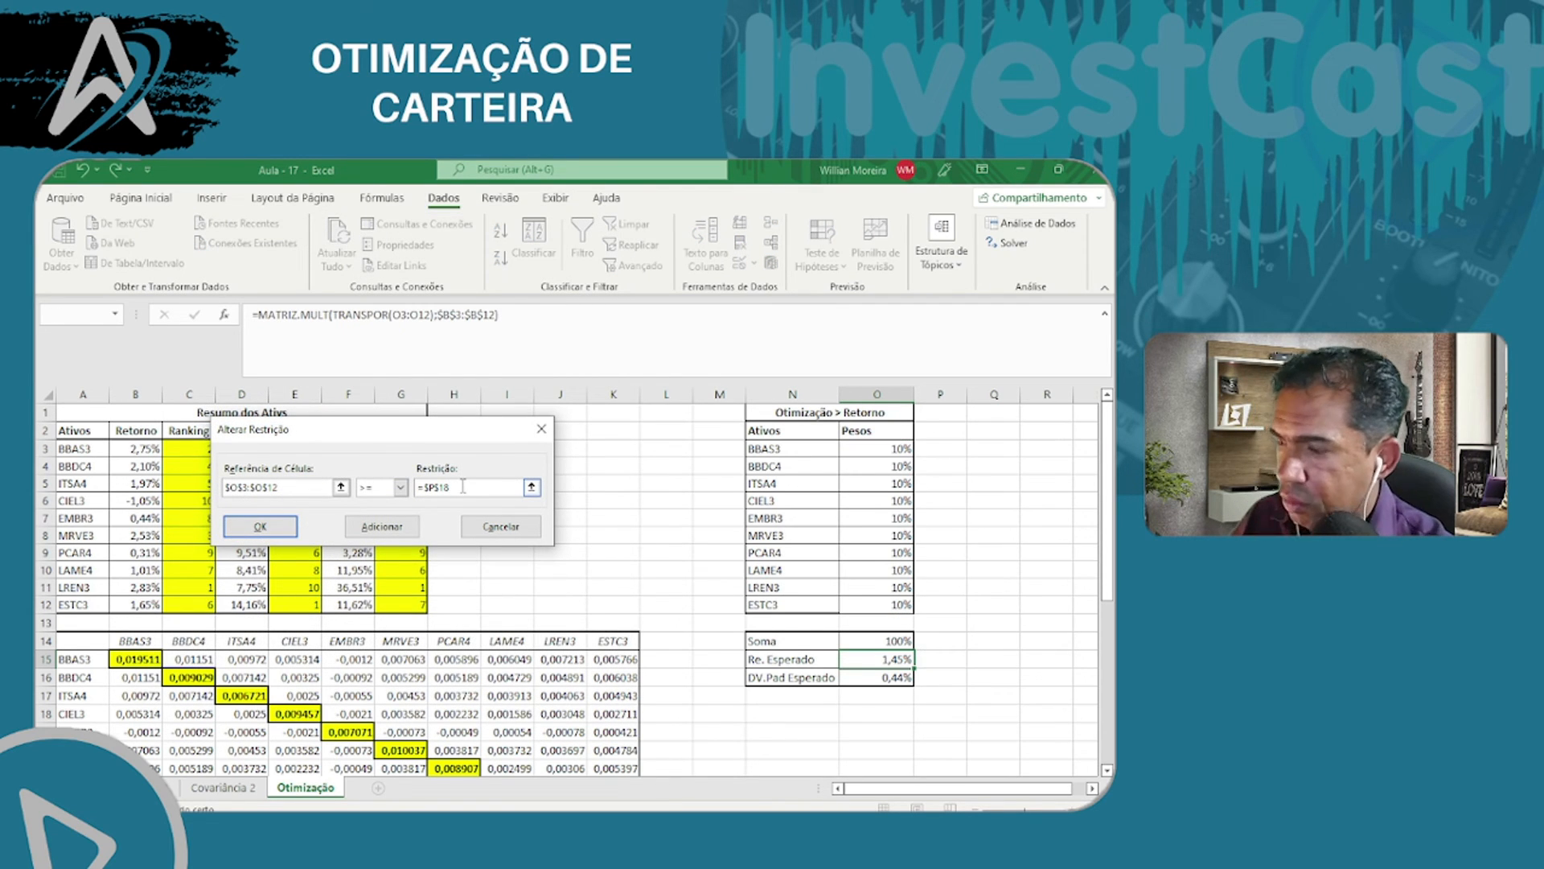
click(495, 531)
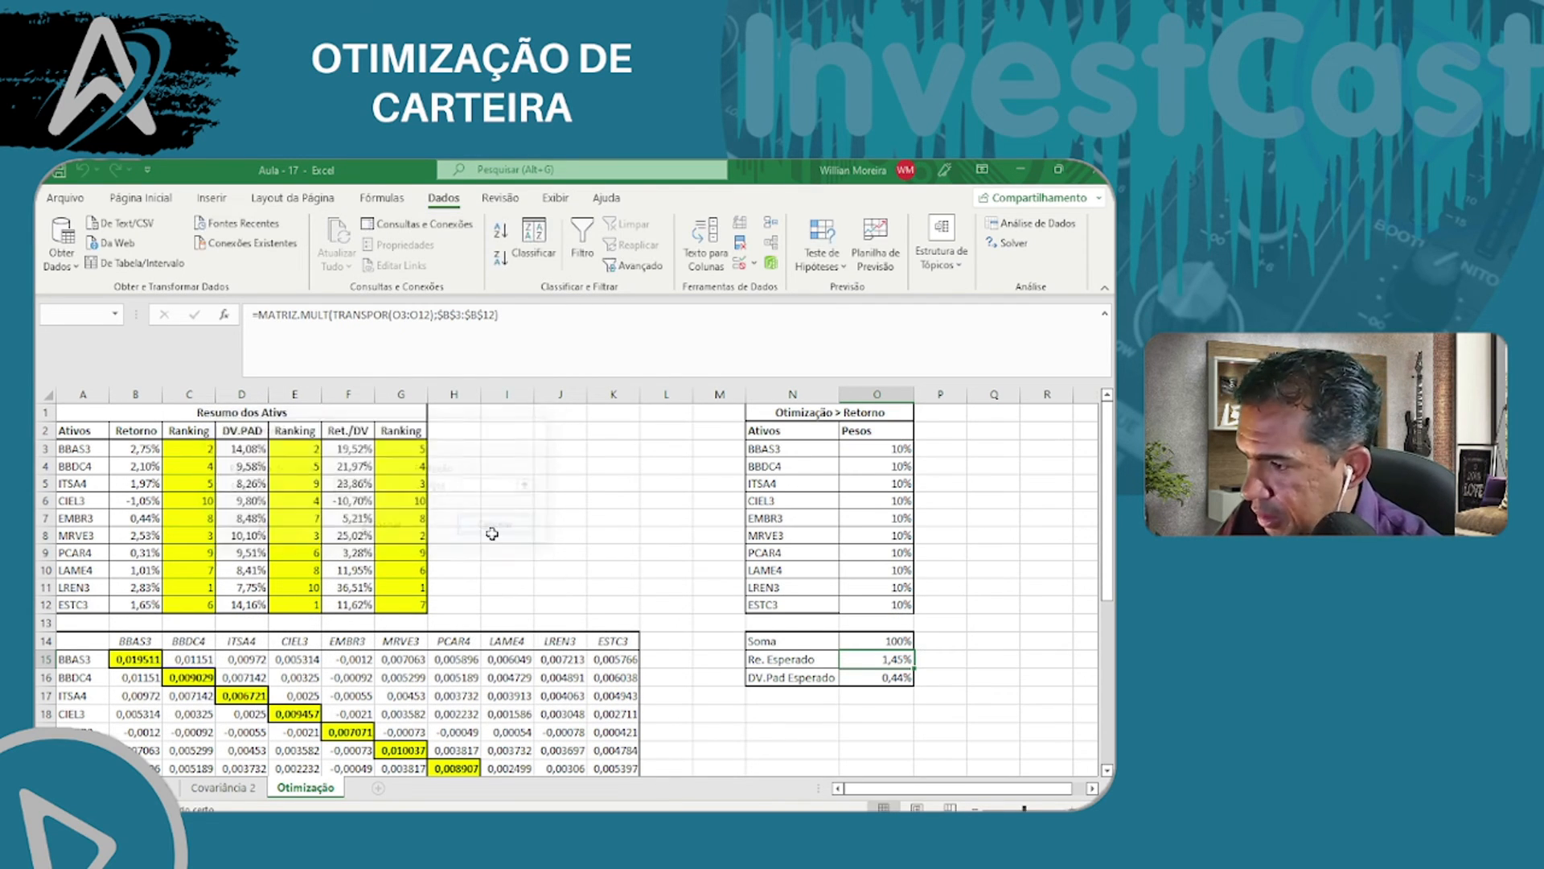
- Solve for the maximum return in O15 with the minimum-weight constraint on O3:O12 changed to >= 0,08, and discard the solution
click(521, 438)
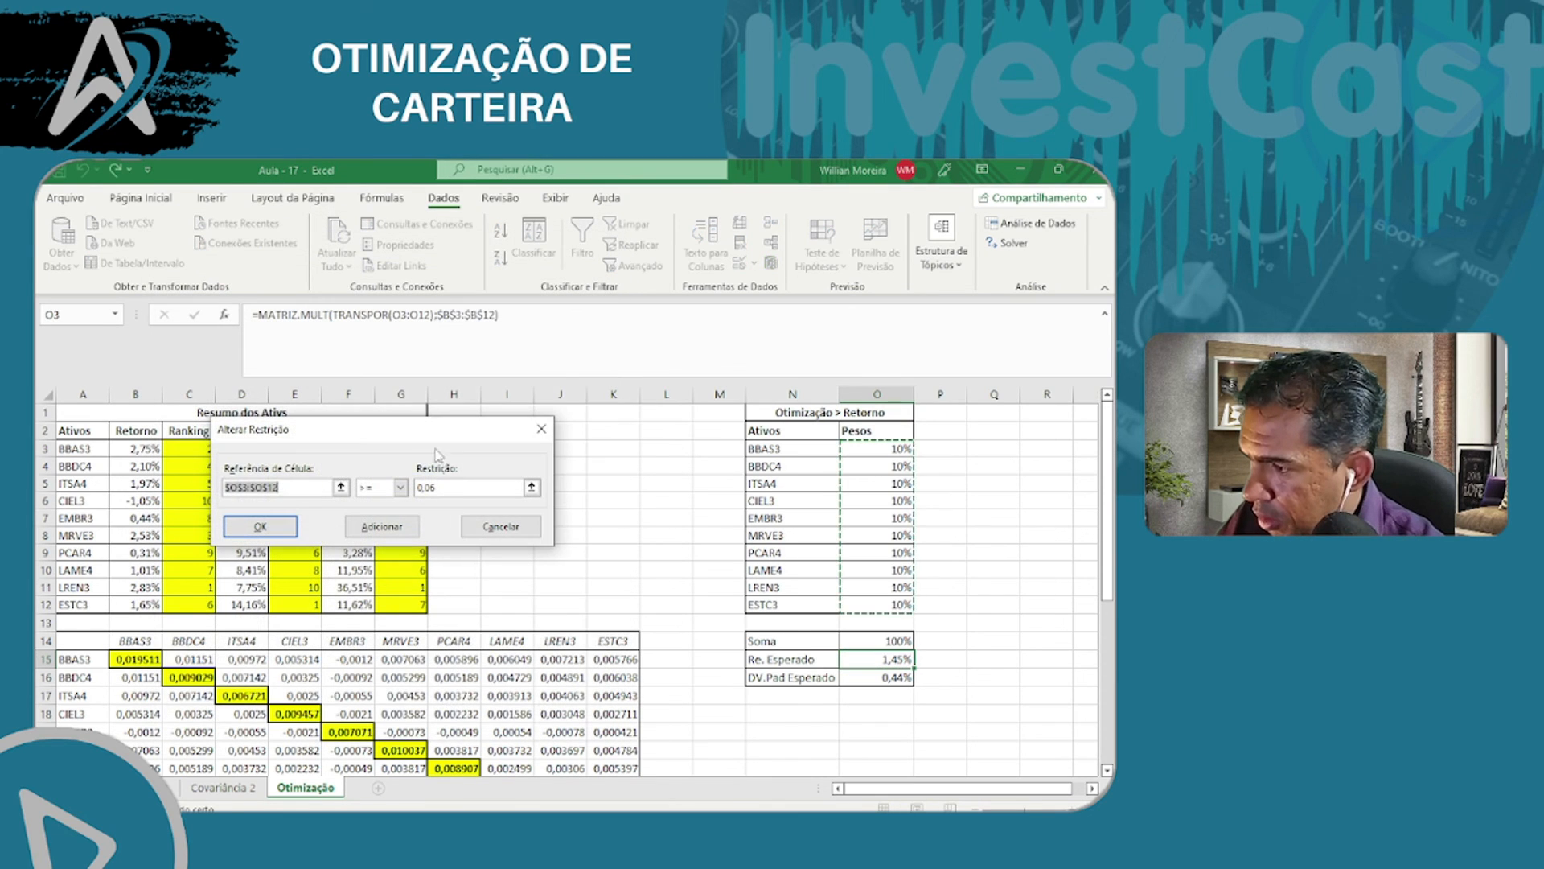
click(463, 486)
key(BackSpace)
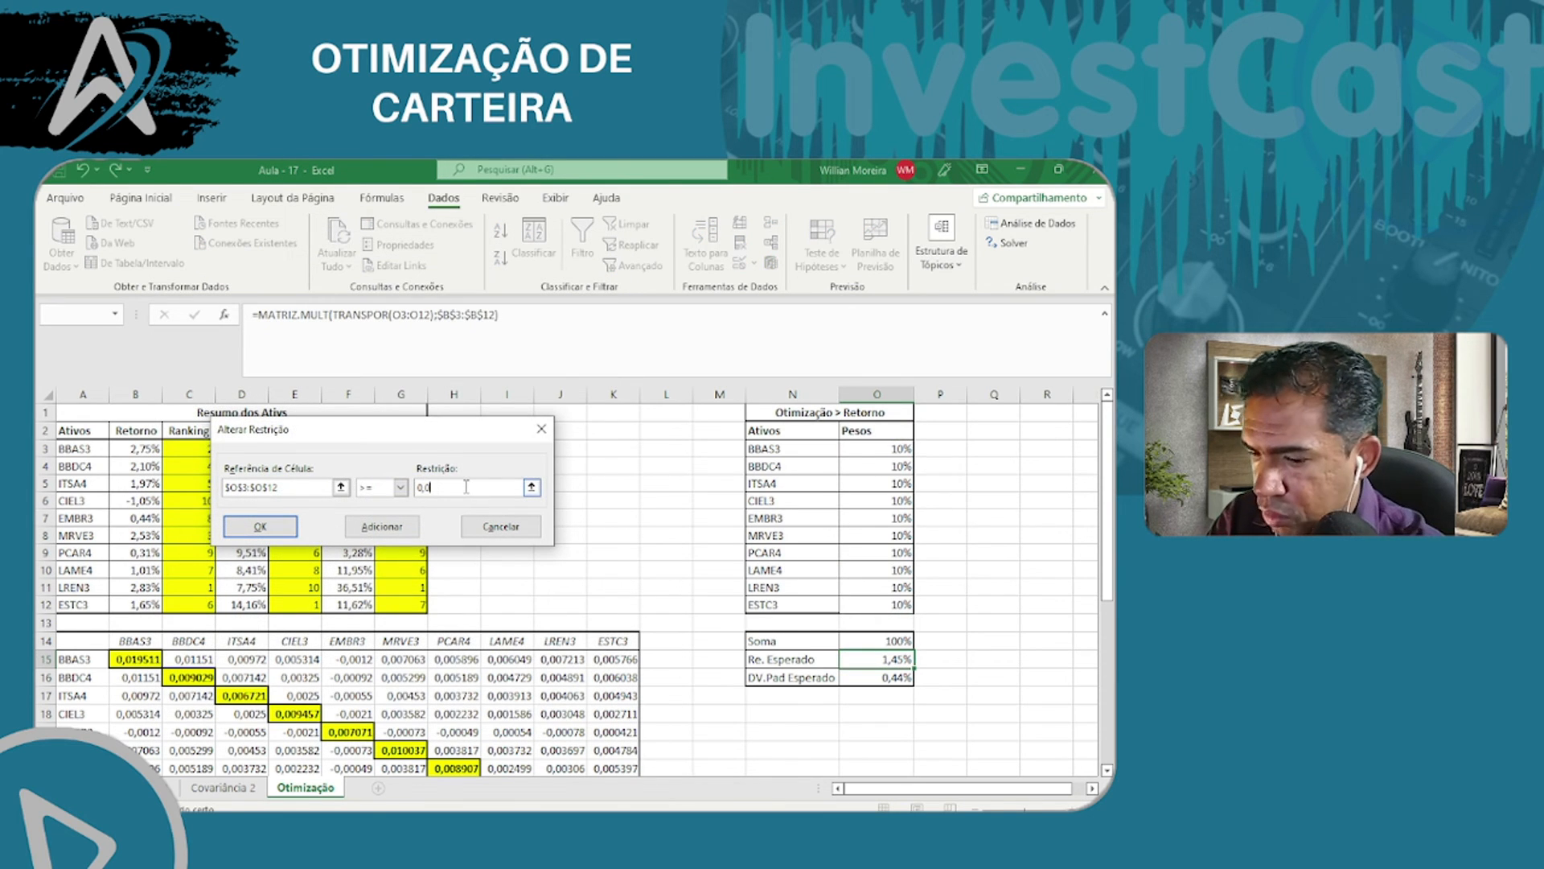
text(8)
click(260, 526)
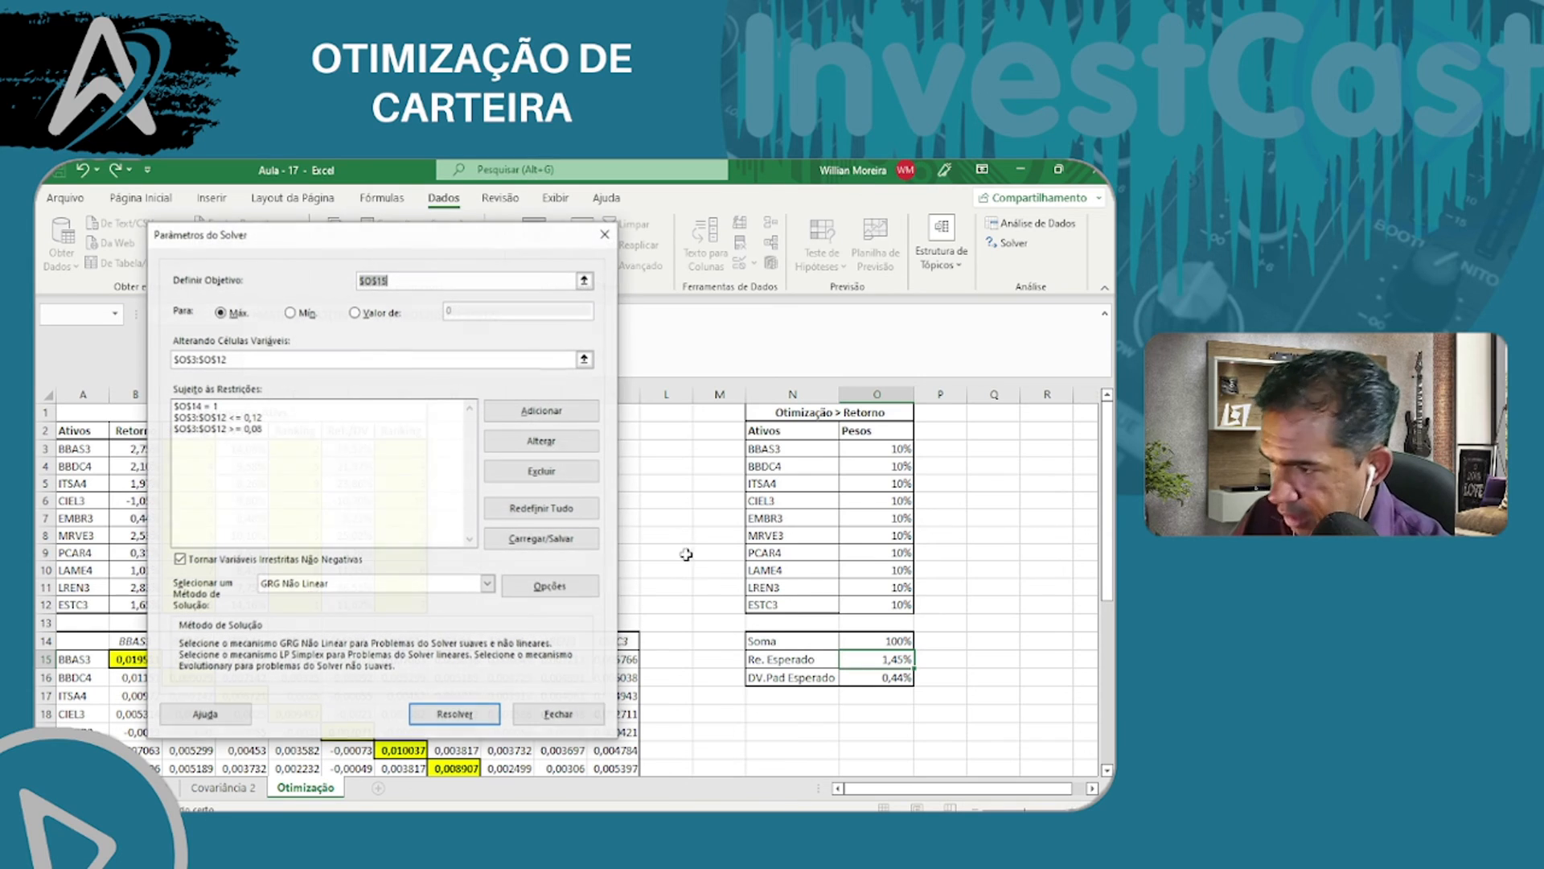
click(455, 714)
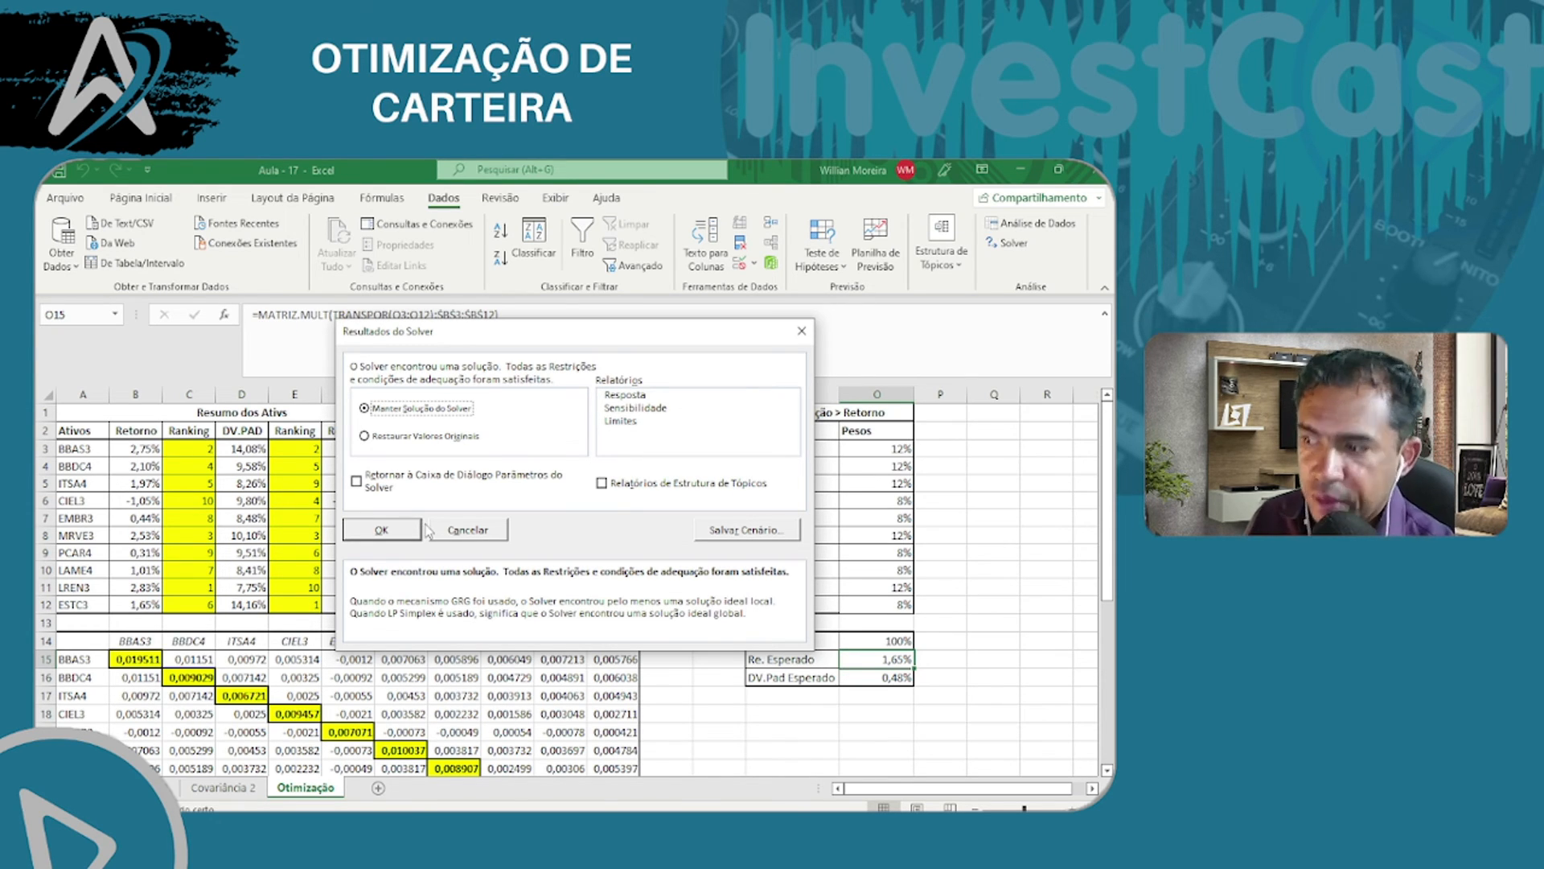
click(470, 530)
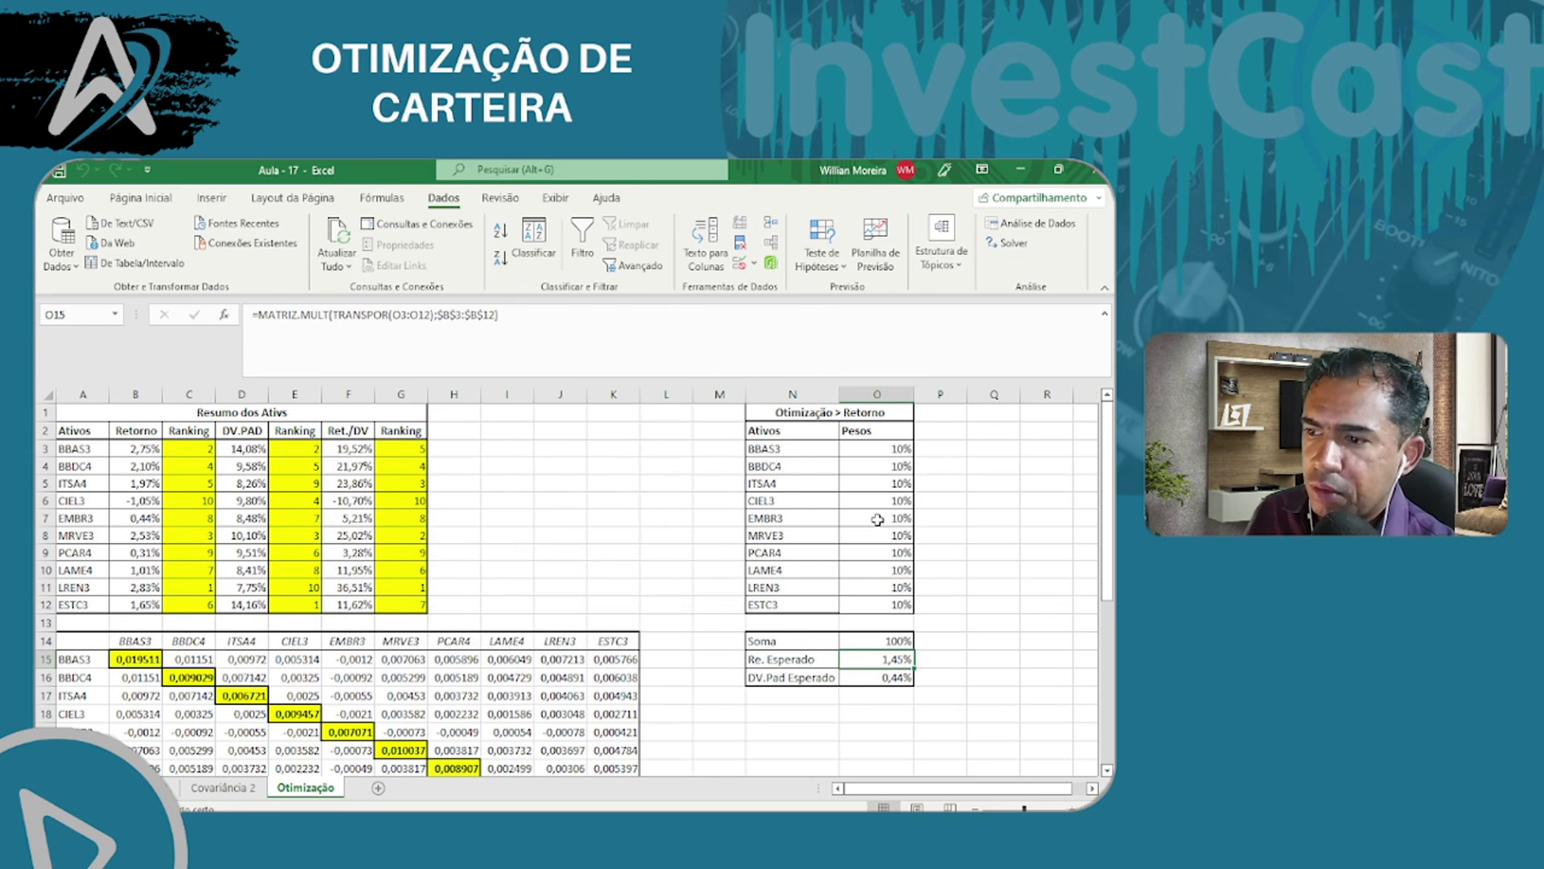
- Reopen Solver and set its objective to minimize the expected standard deviation in O16
click(1030, 246)
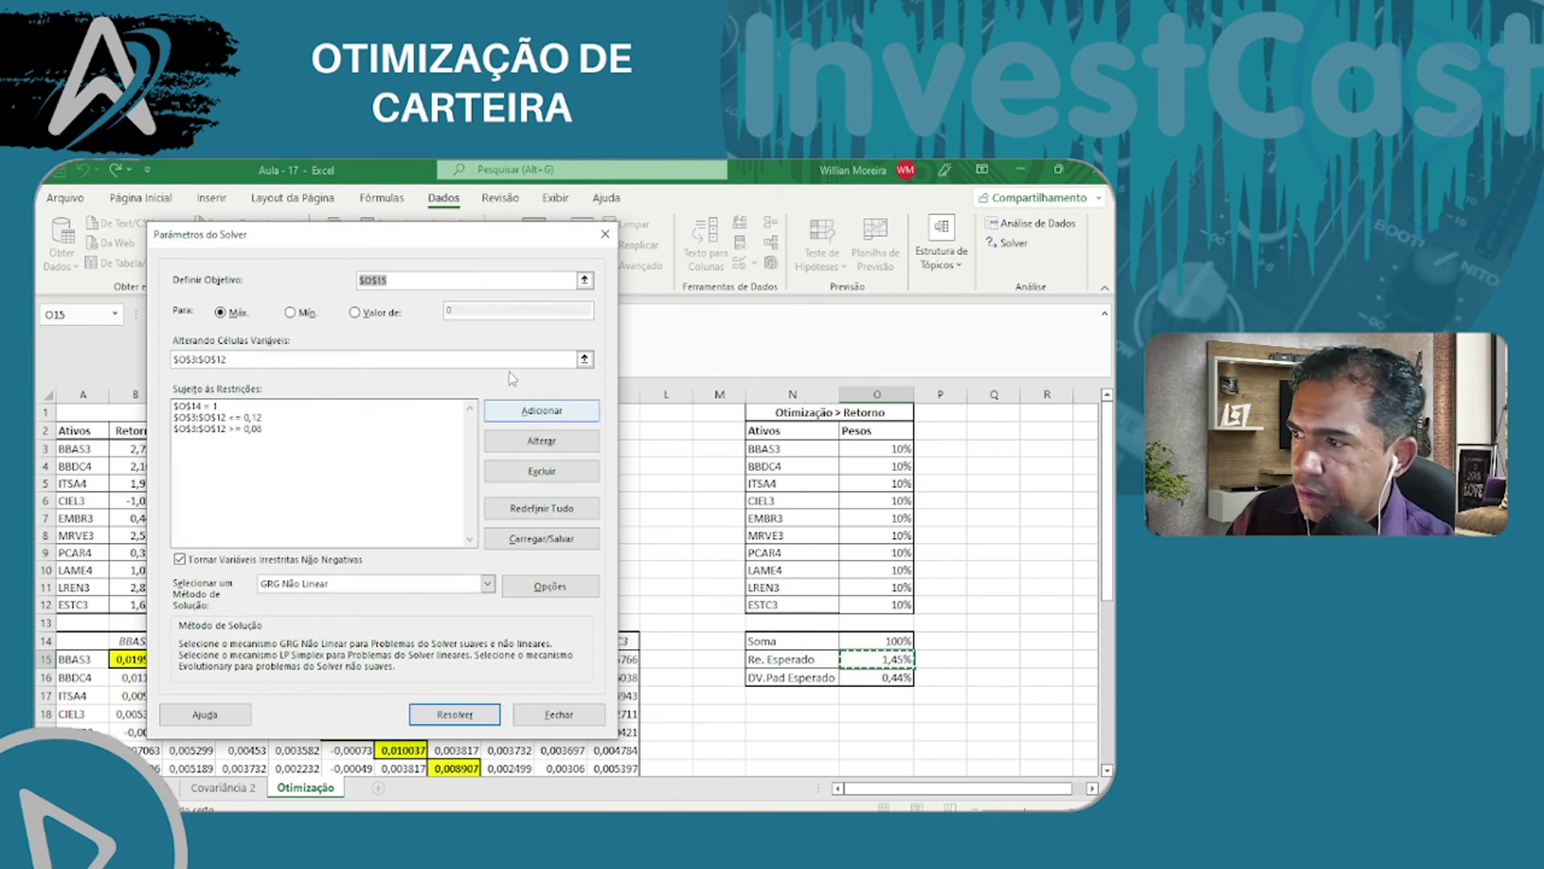
click(585, 280)
click(892, 677)
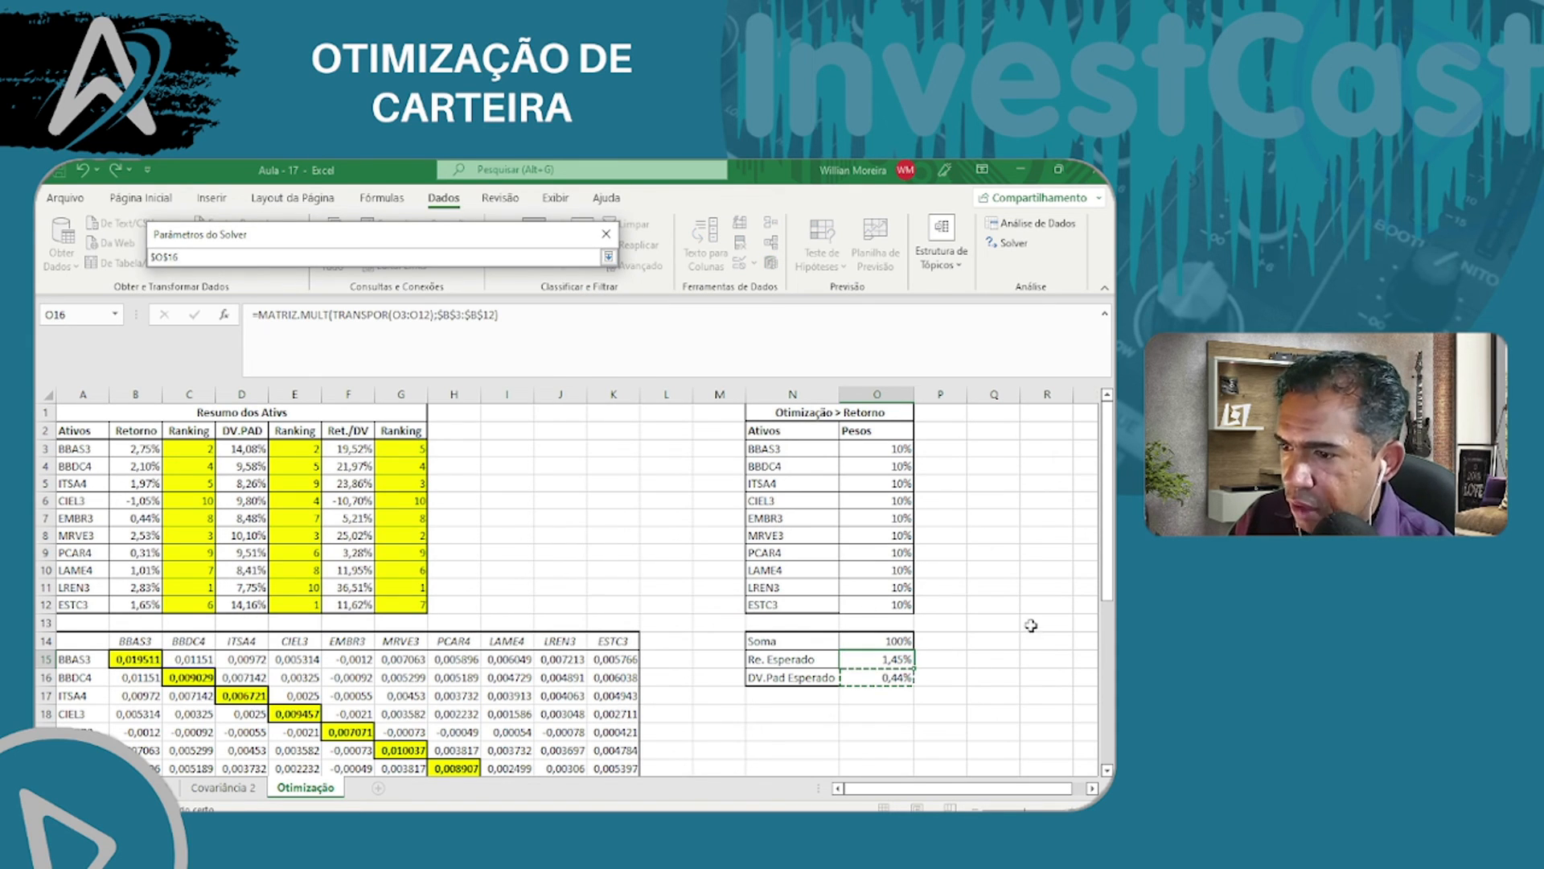
click(608, 255)
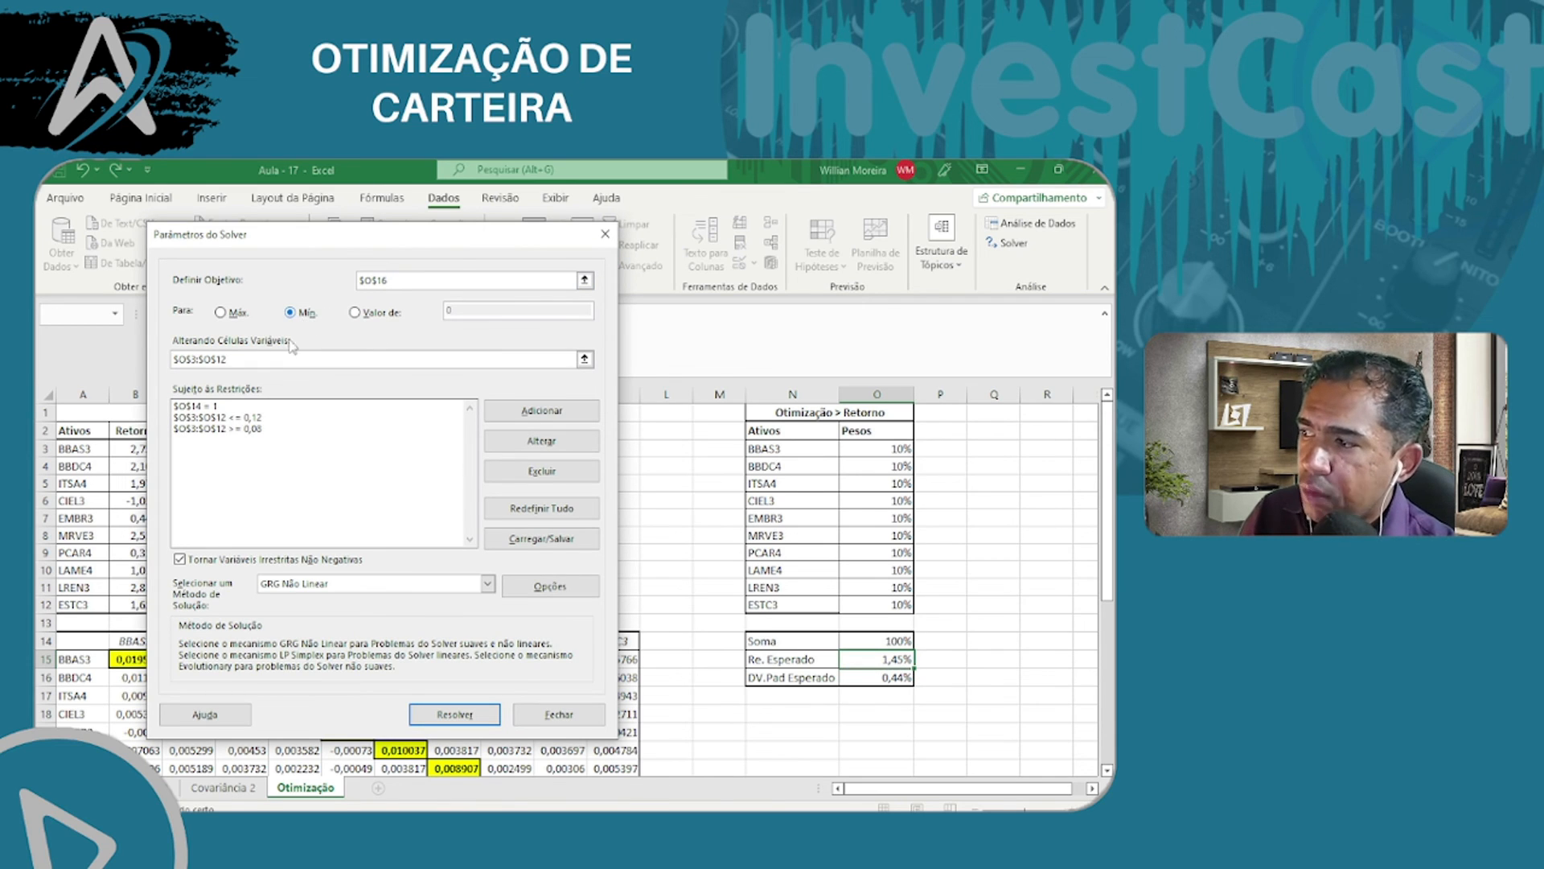
- Change the maximum-weight constraint on O3:O12 to <= 0,15
click(261, 418)
click(538, 441)
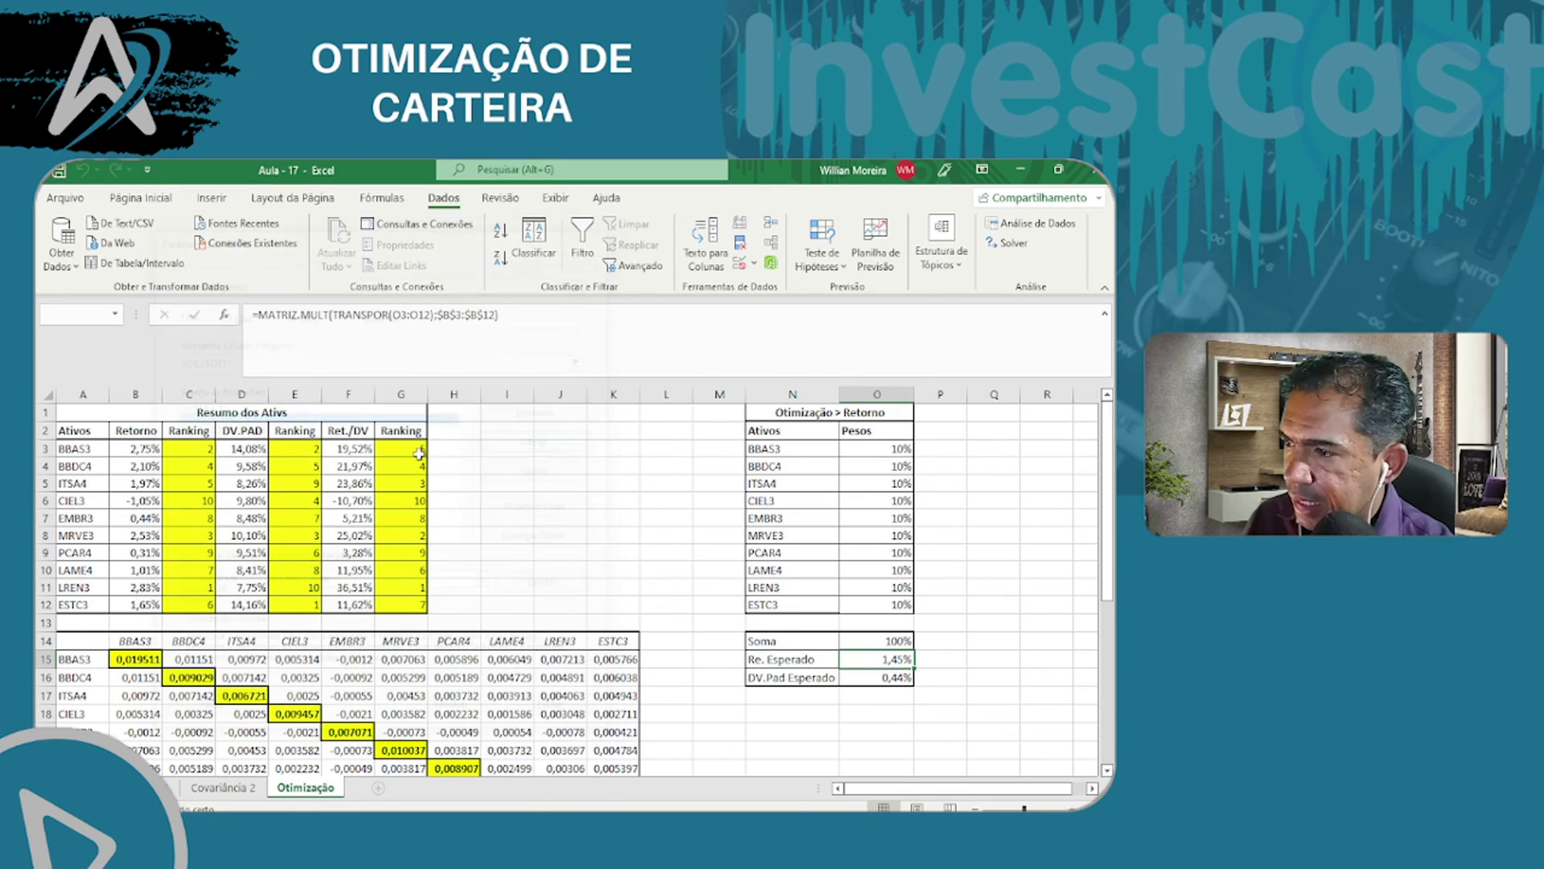
click(468, 488)
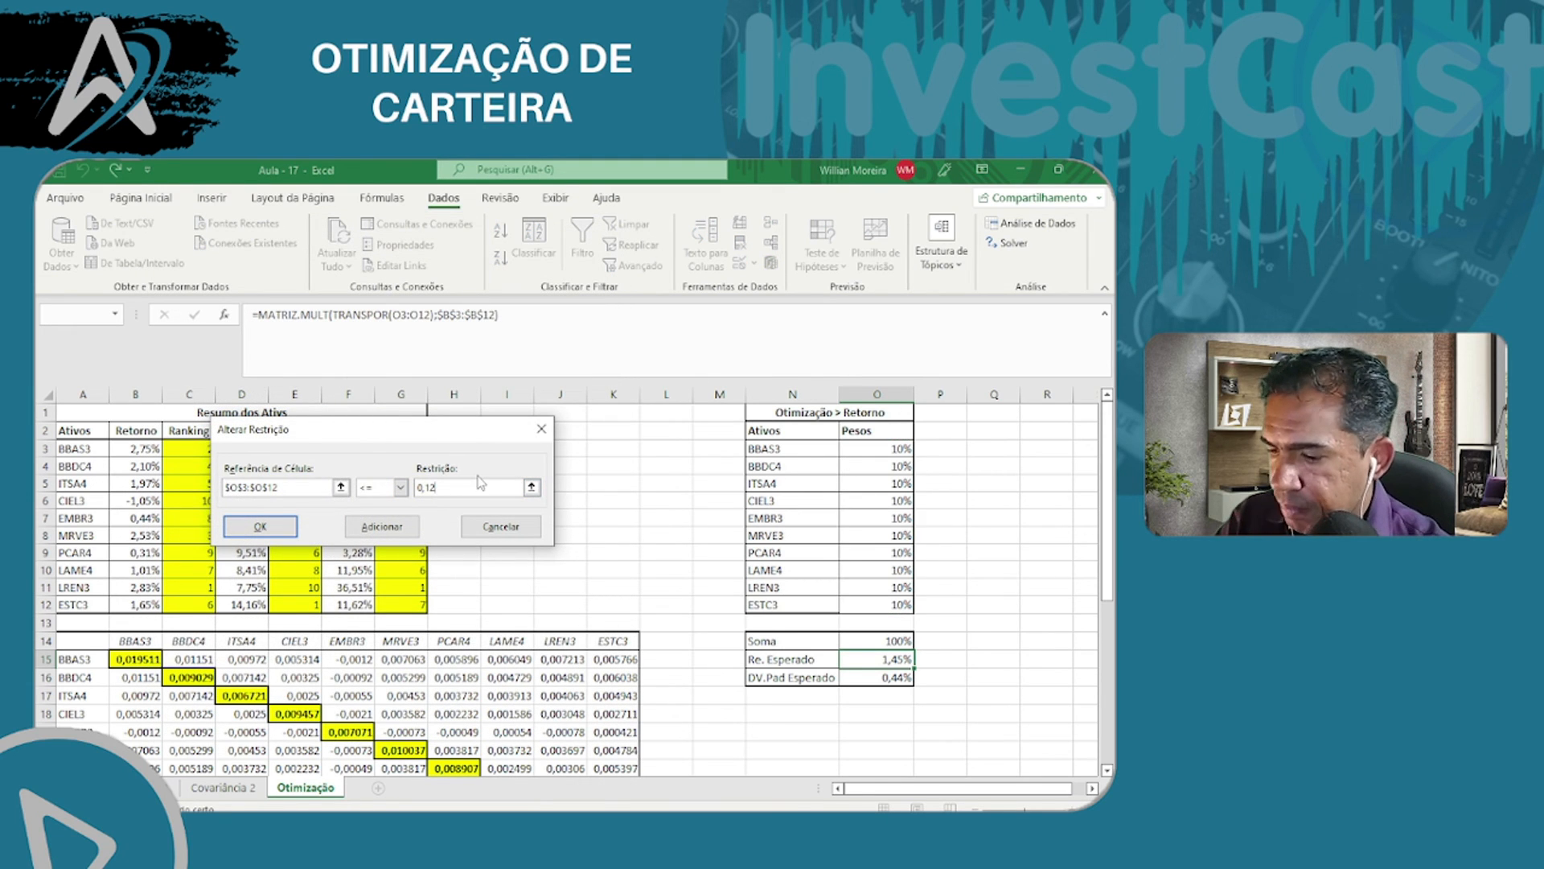
key(BackSpace)
key(BackSpace)
text(02)
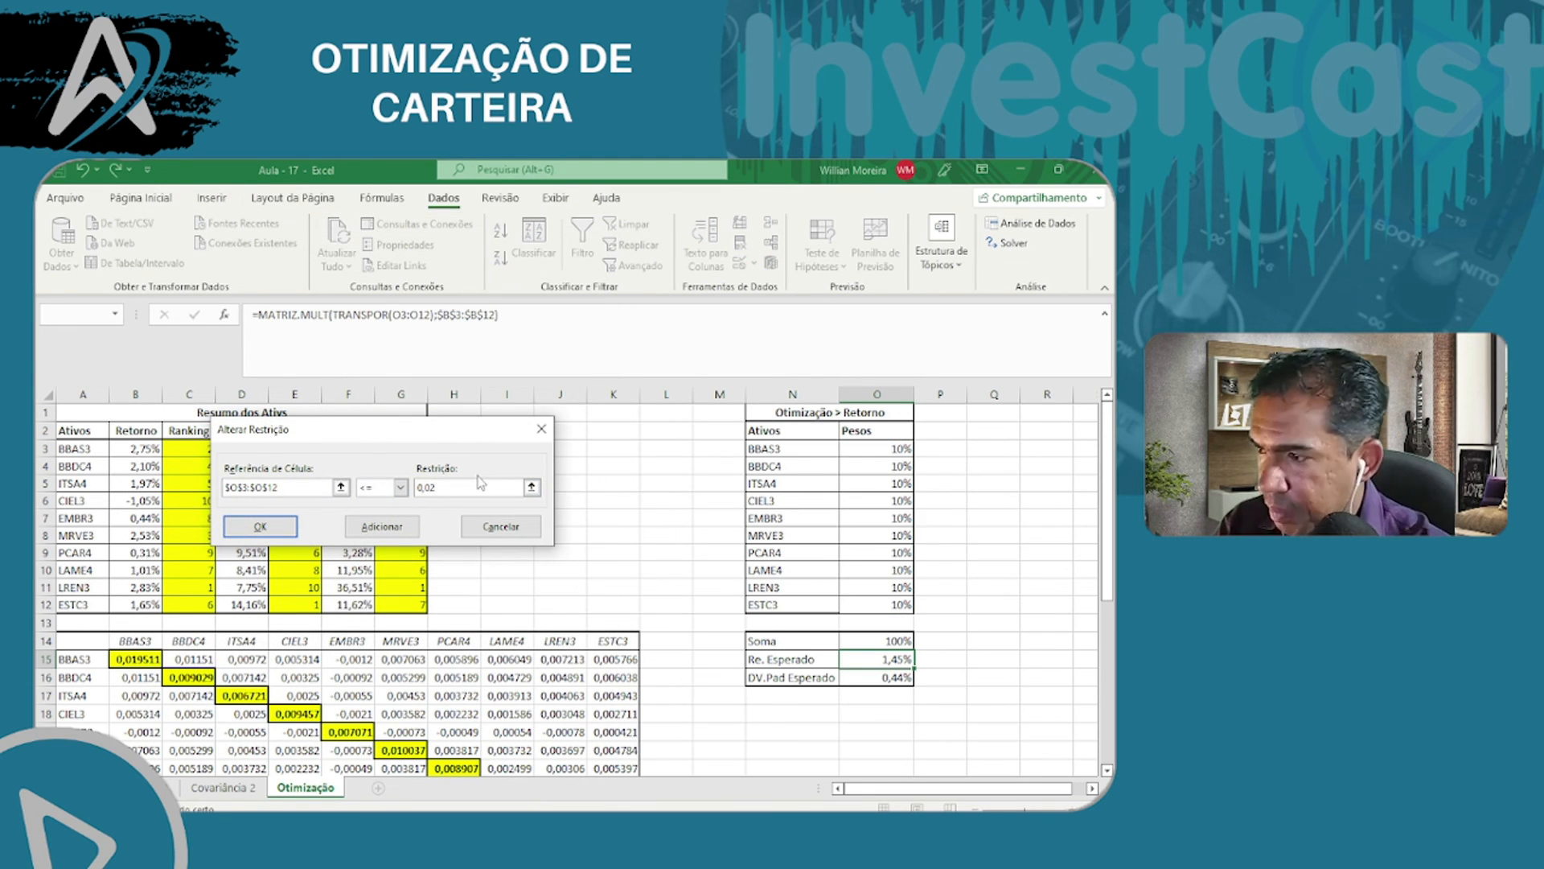
key(BackSpace)
key(BackSpace)
text(15)
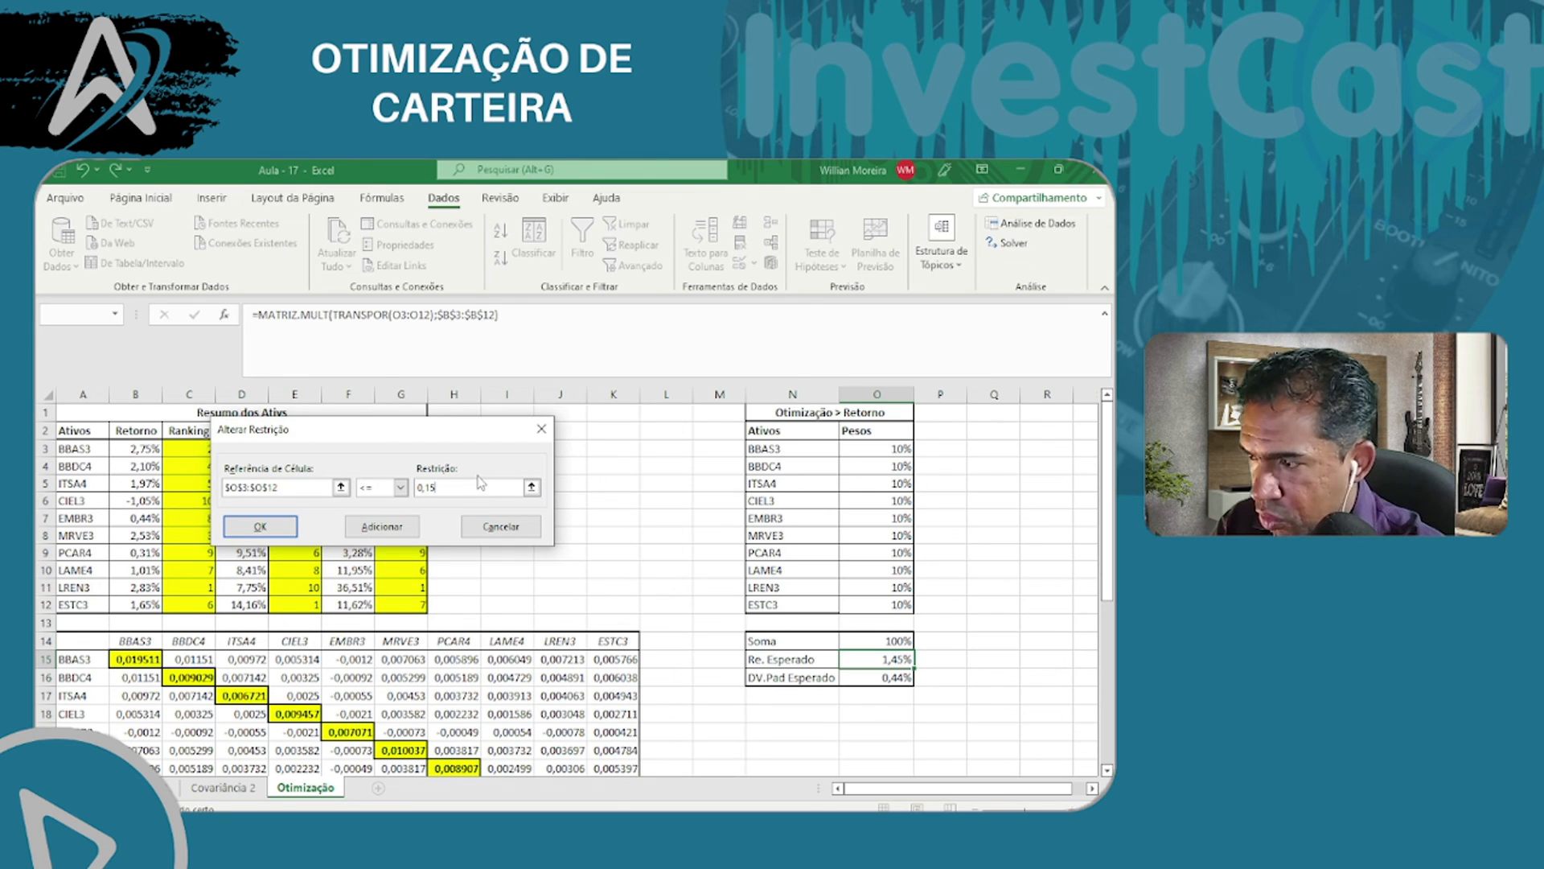
click(260, 526)
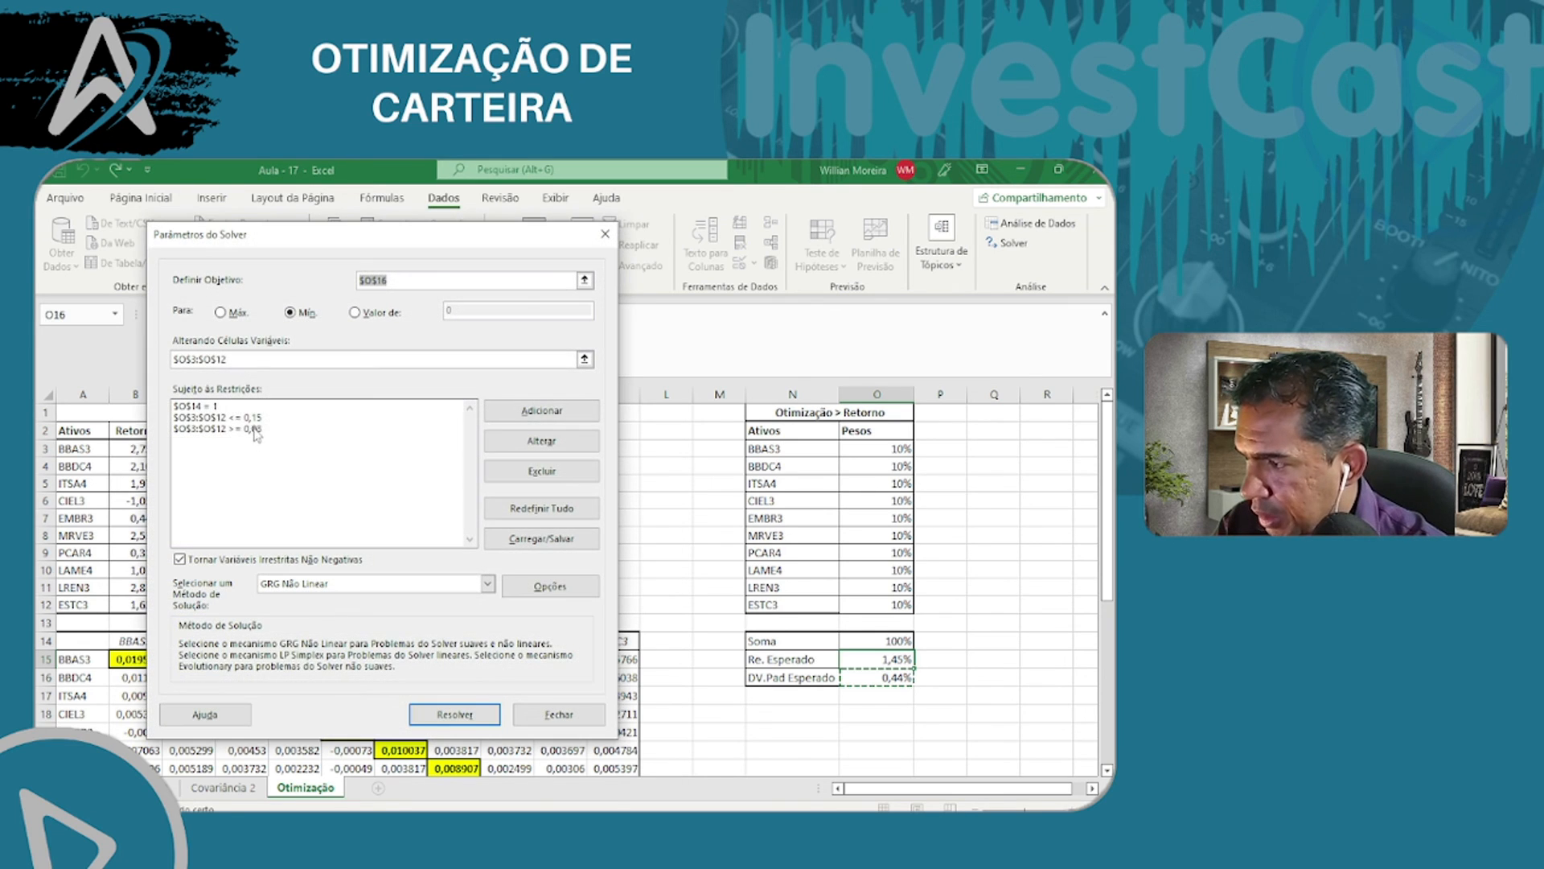
- Solve for the minimum deviation in O16 with the minimum-weight constraint on O3:O12 set to >= 0,06, and discard the solution
click(262, 428)
click(541, 441)
click(463, 491)
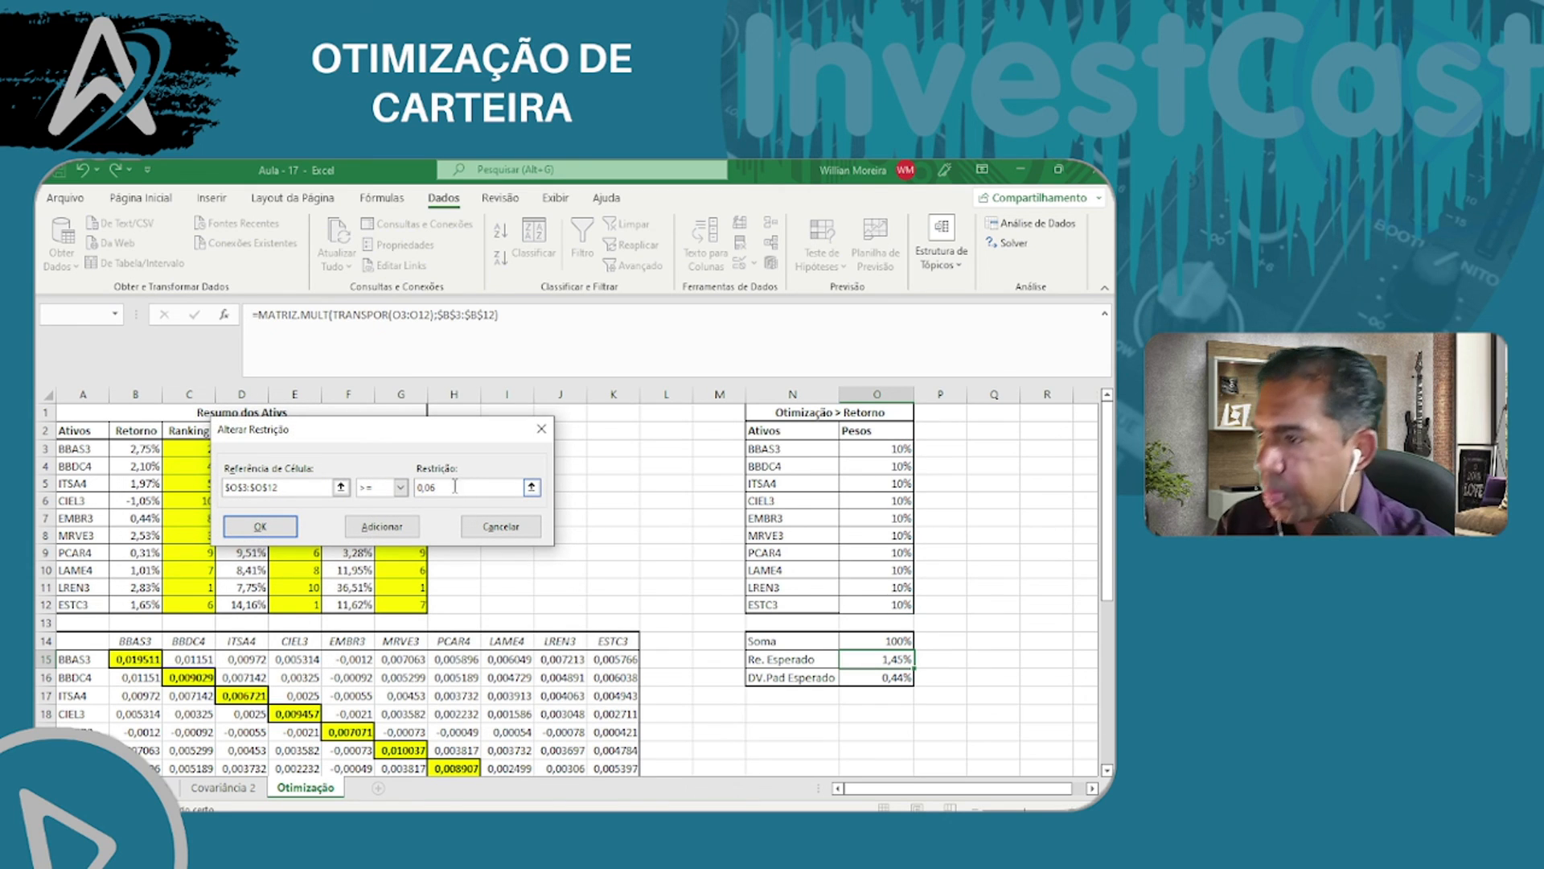
click(259, 526)
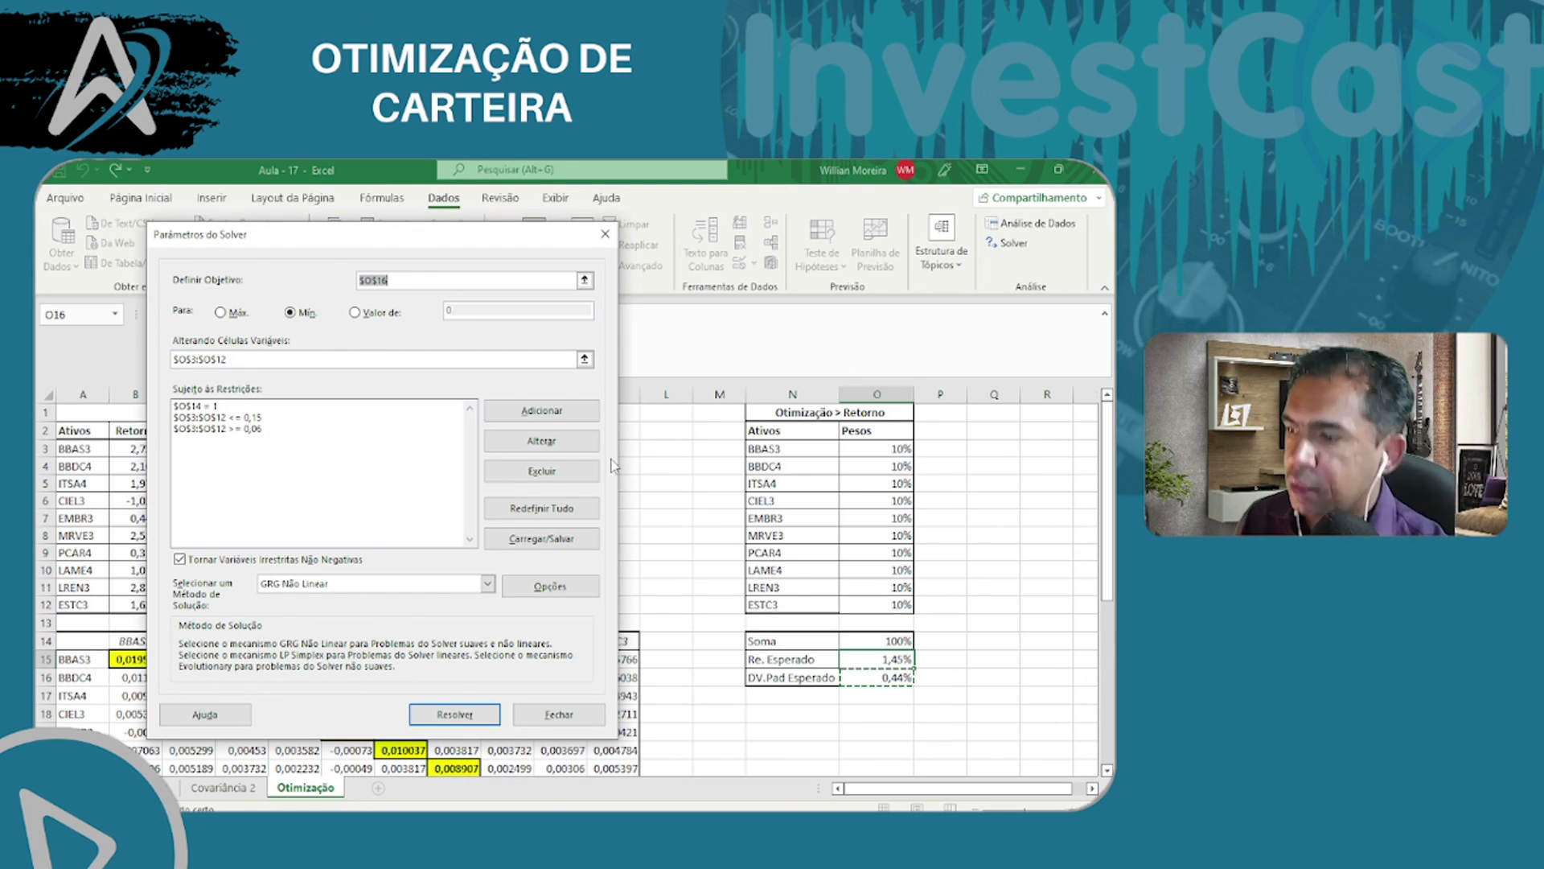
click(456, 714)
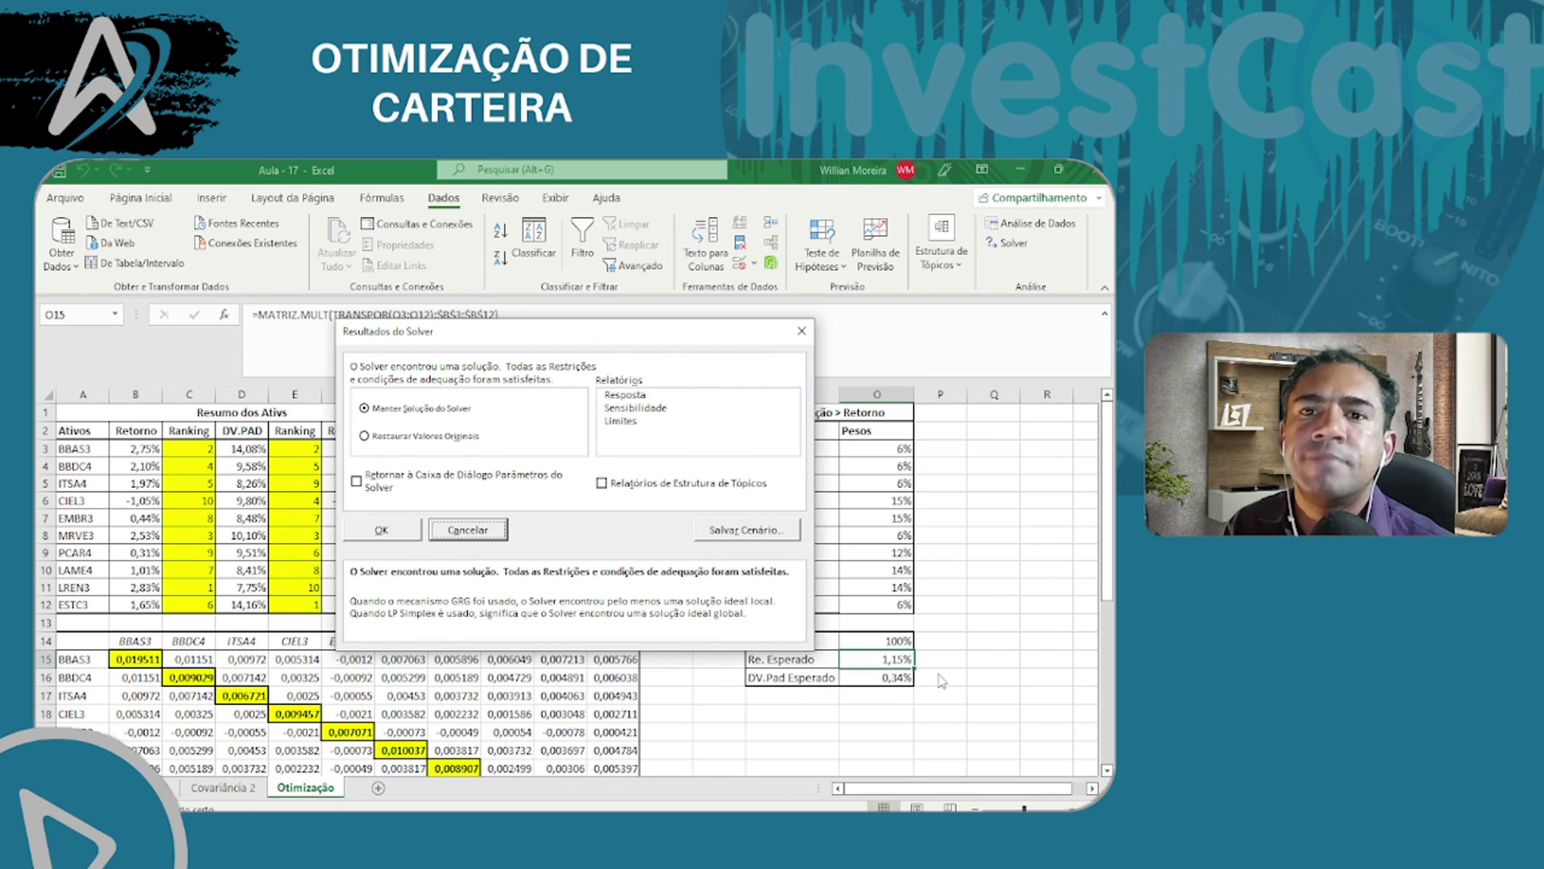
click(486, 531)
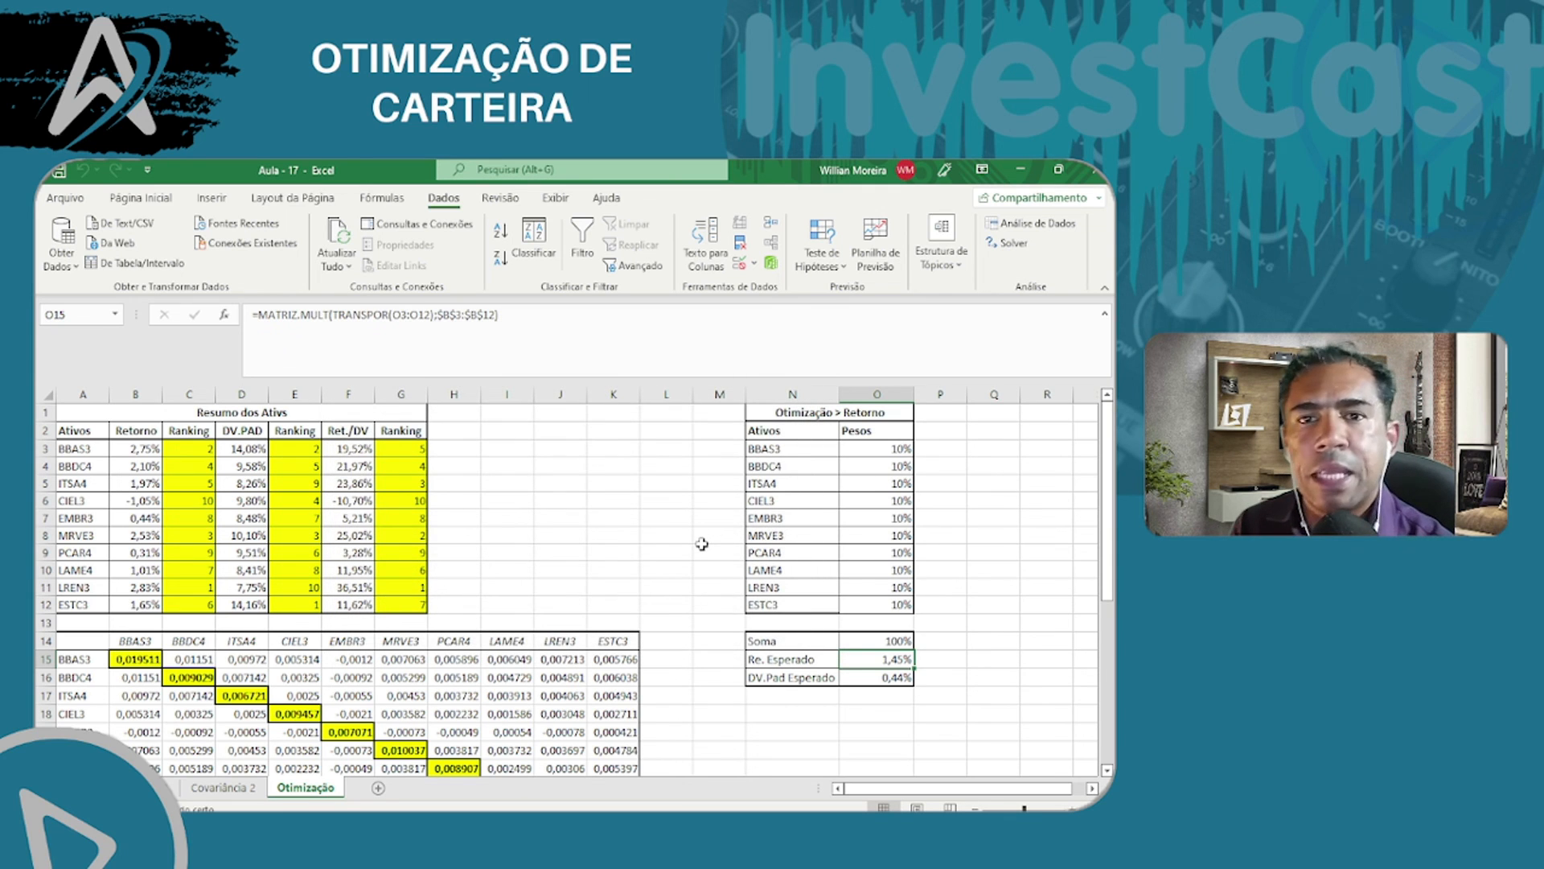